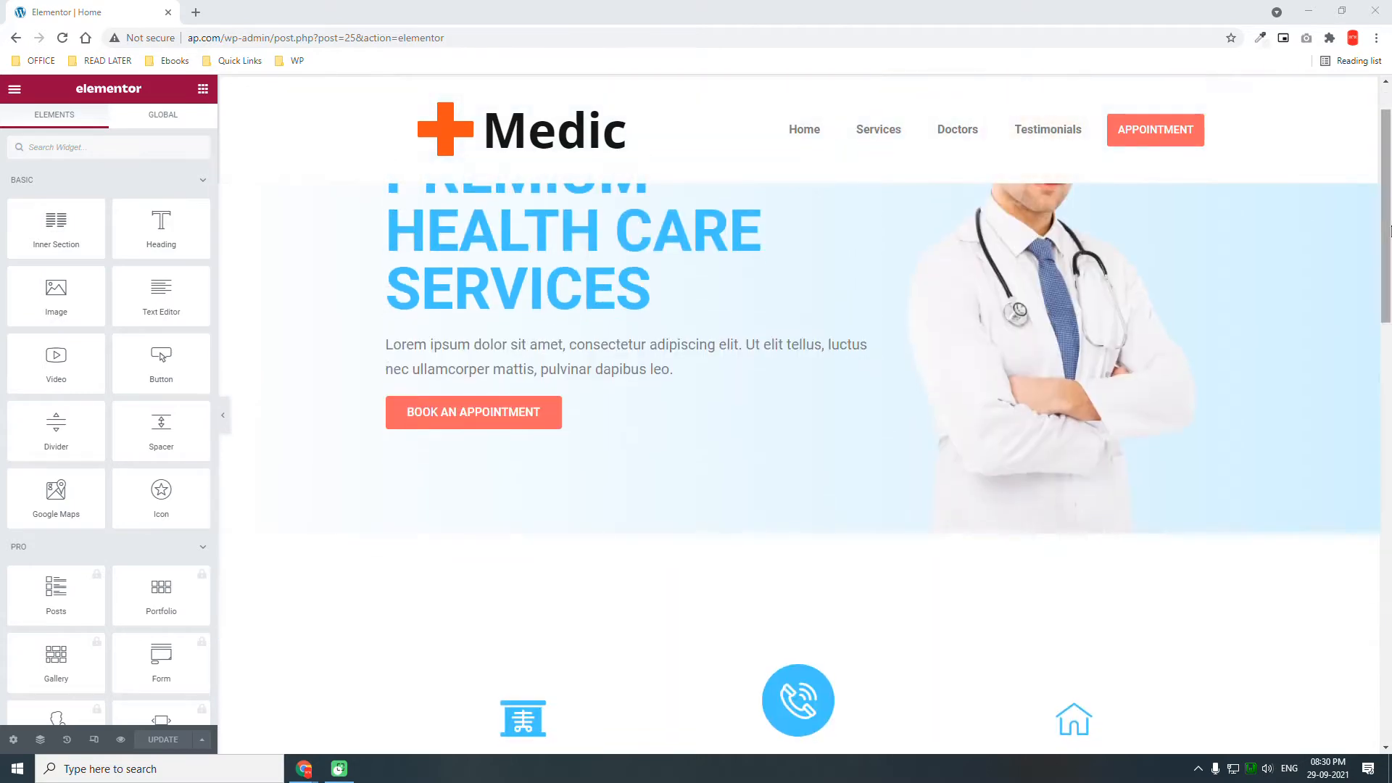
Add a new section with four equal columns below the "Let us take care of your health" banner
{"action": "scroll", "coordinate": [643, 364], "scroll_direction": "down", "scroll_amount": 5}
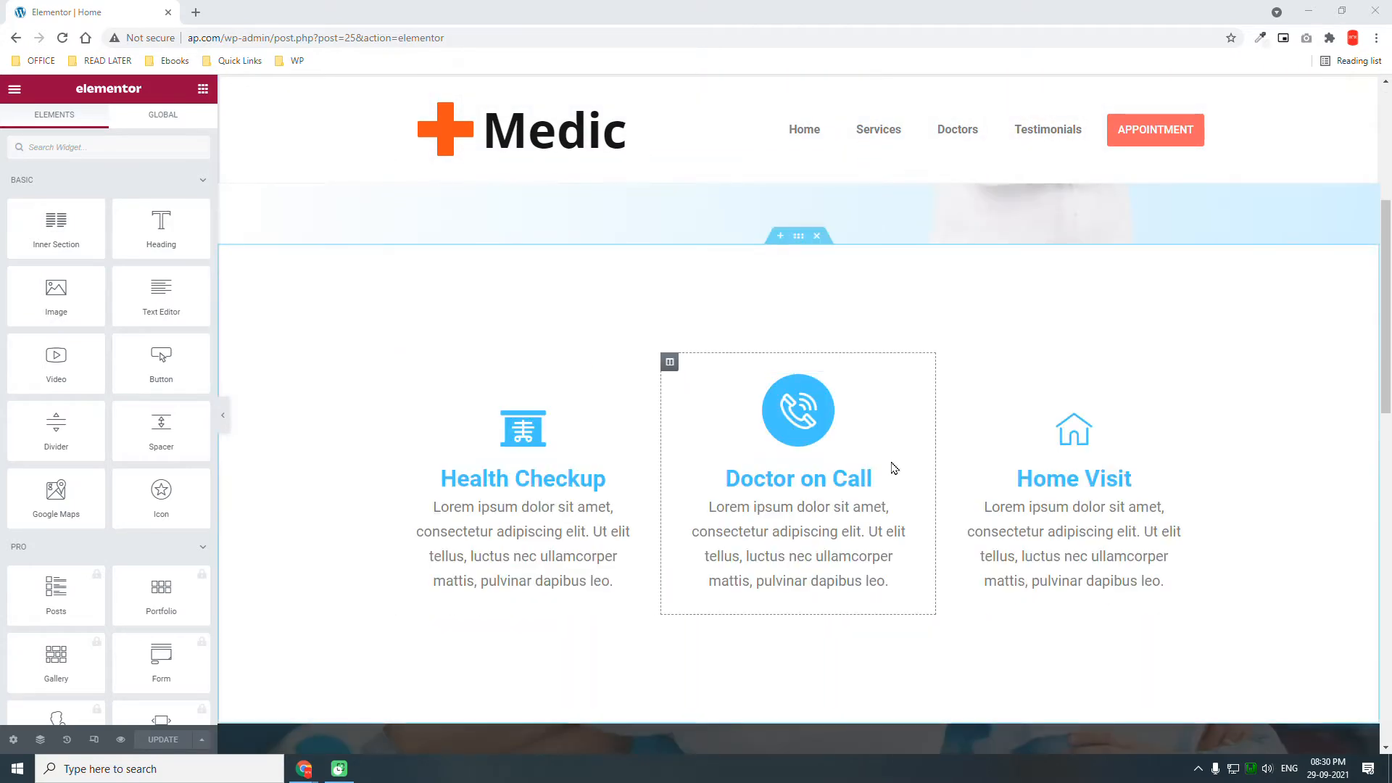
{"action": "scroll", "coordinate": [895, 466], "scroll_direction": "down", "scroll_amount": 5}
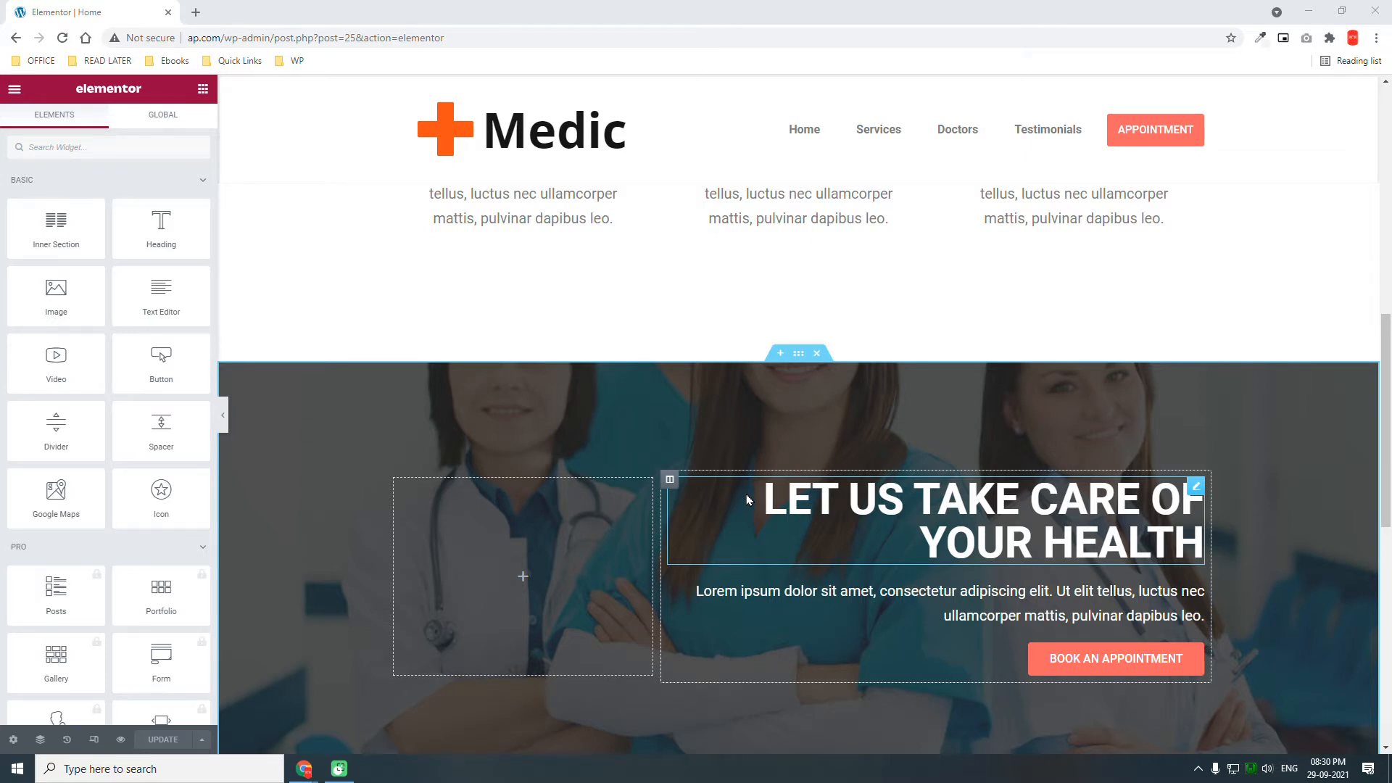
{"action": "scroll", "coordinate": [750, 493], "scroll_direction": "down", "scroll_amount": 7}
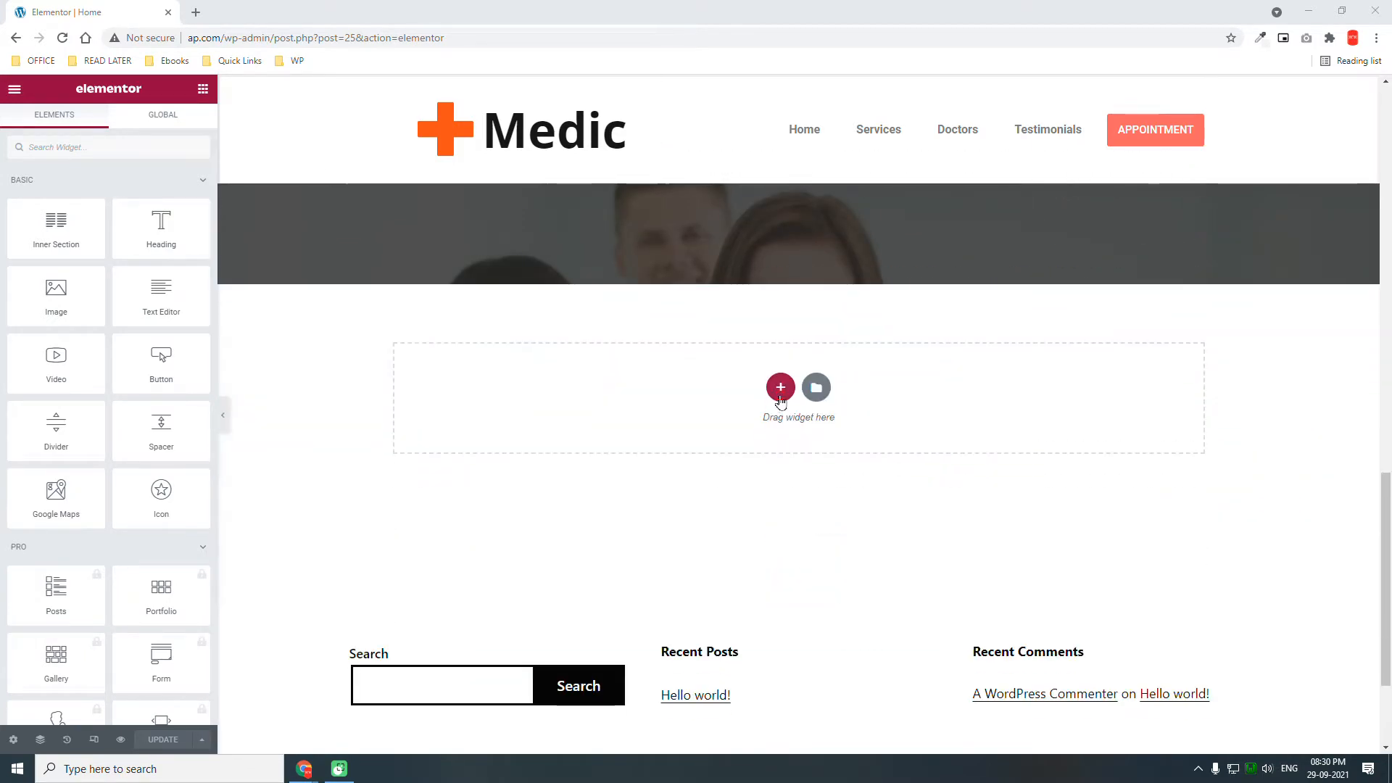
{"action": "left_click", "coordinate": [780, 388]}
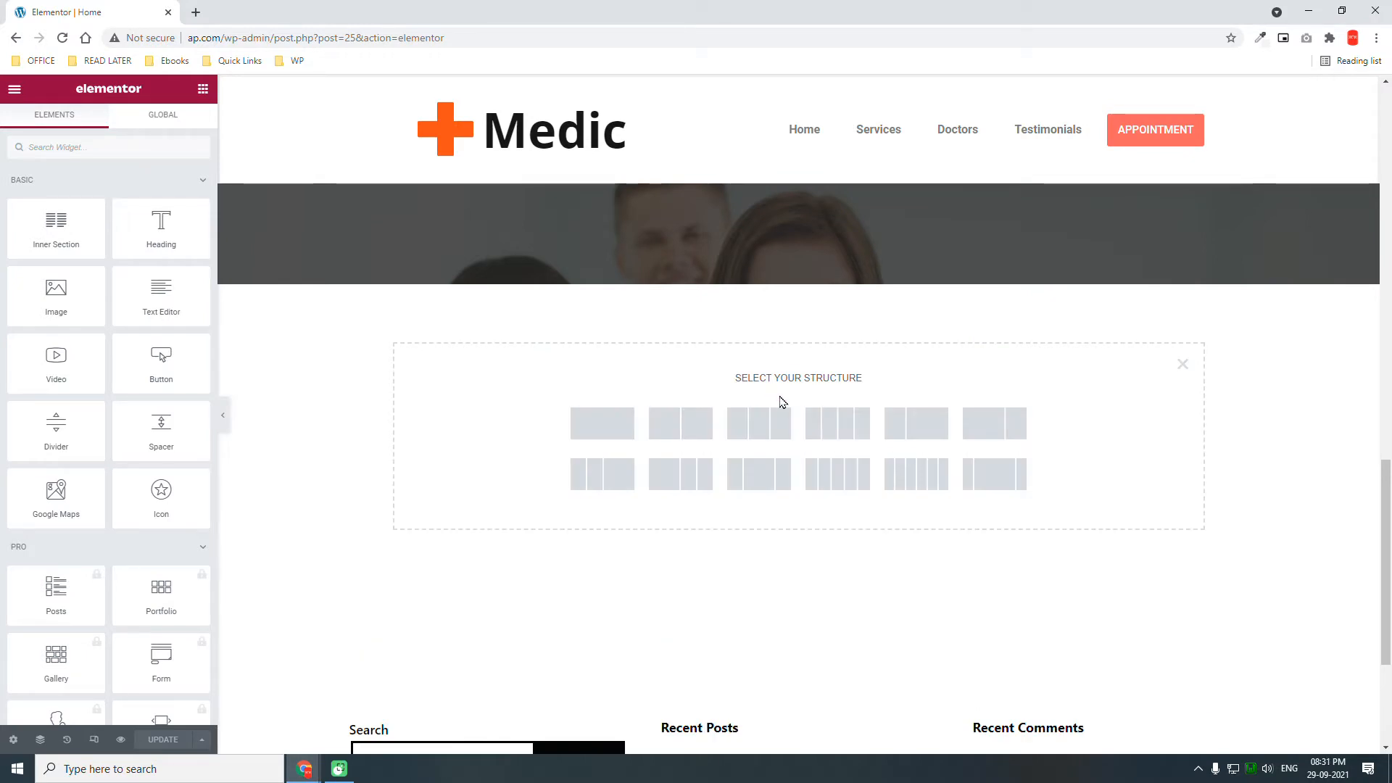
{"action": "left_click", "coordinate": [851, 432]}
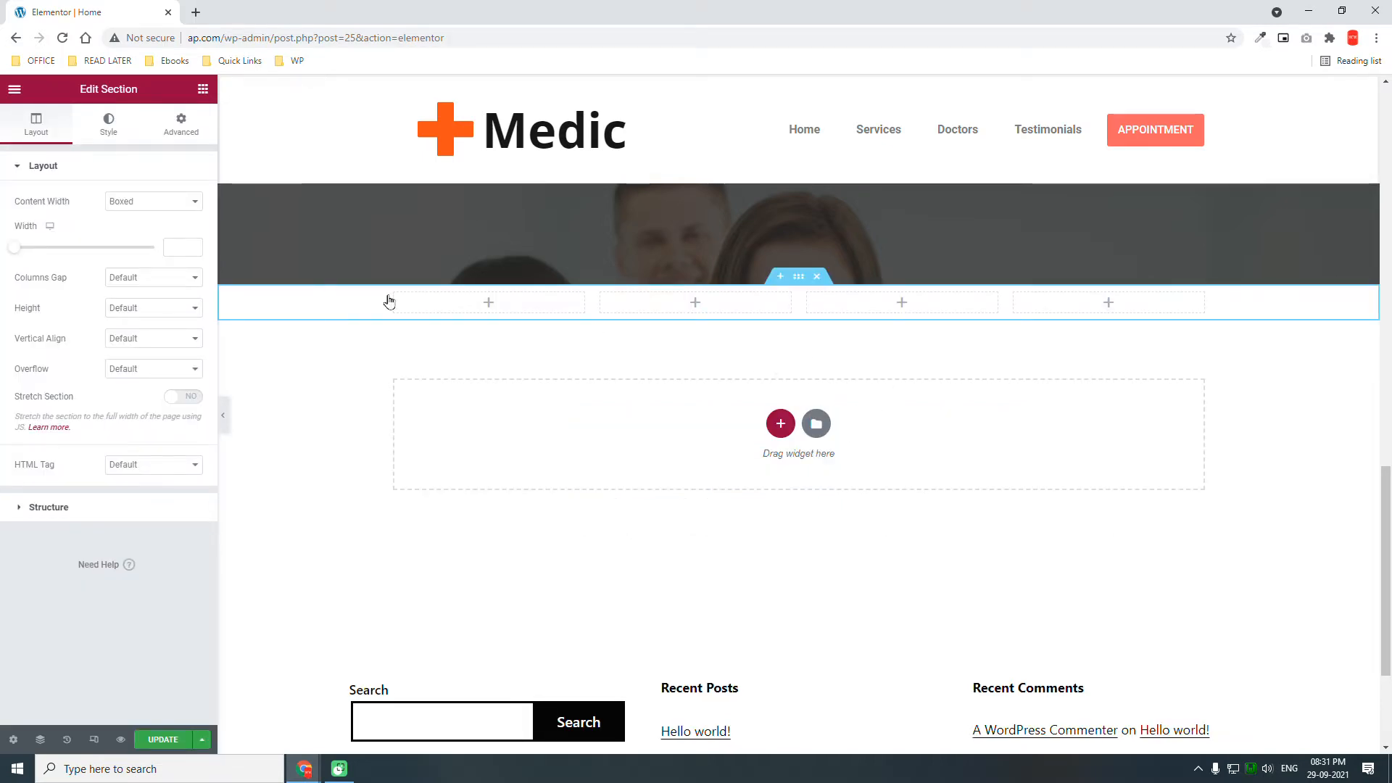
Set the new four-column section's content width to Full Width and its columns gap to No Gap
{"action": "left_click", "coordinate": [128, 204]}
{"action": "left_click", "coordinate": [130, 225]}
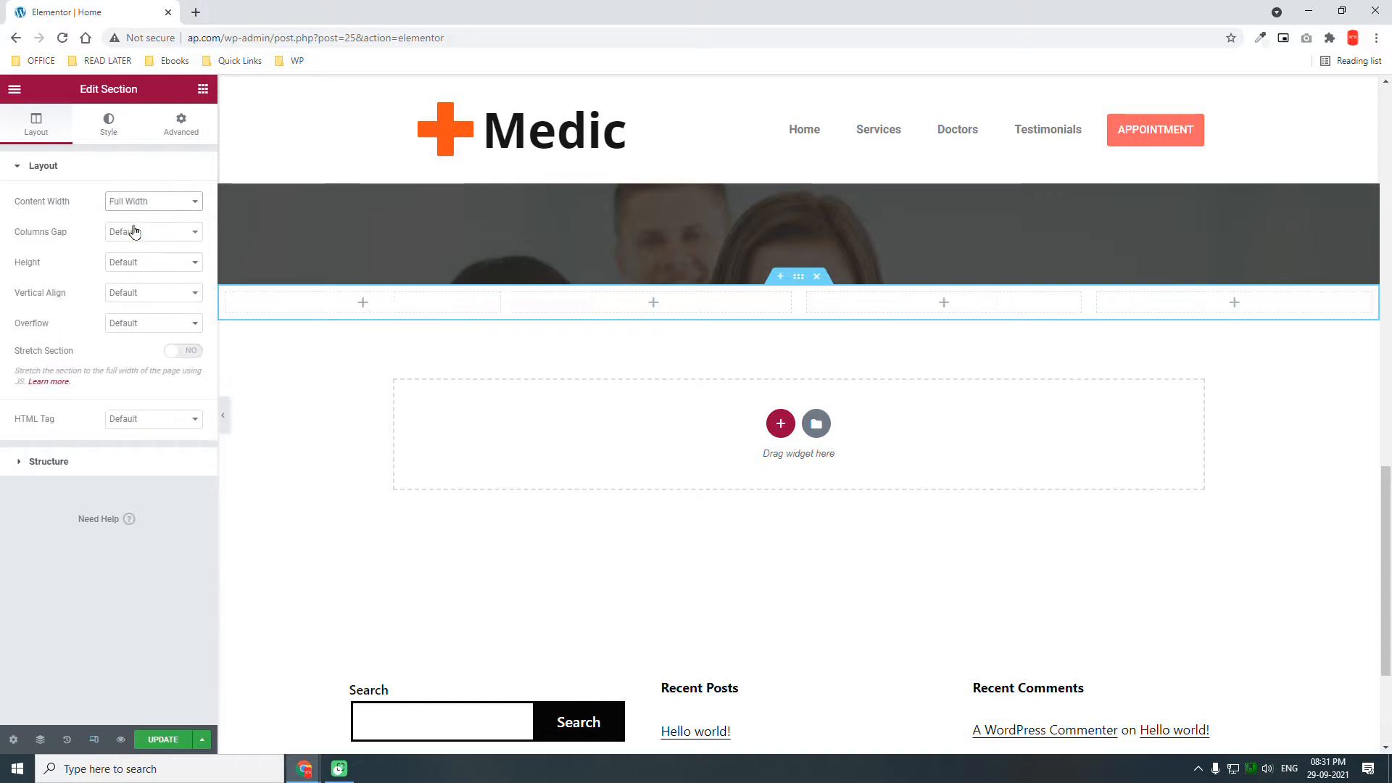
{"action": "left_click", "coordinate": [133, 232]}
{"action": "left_click", "coordinate": [133, 254]}
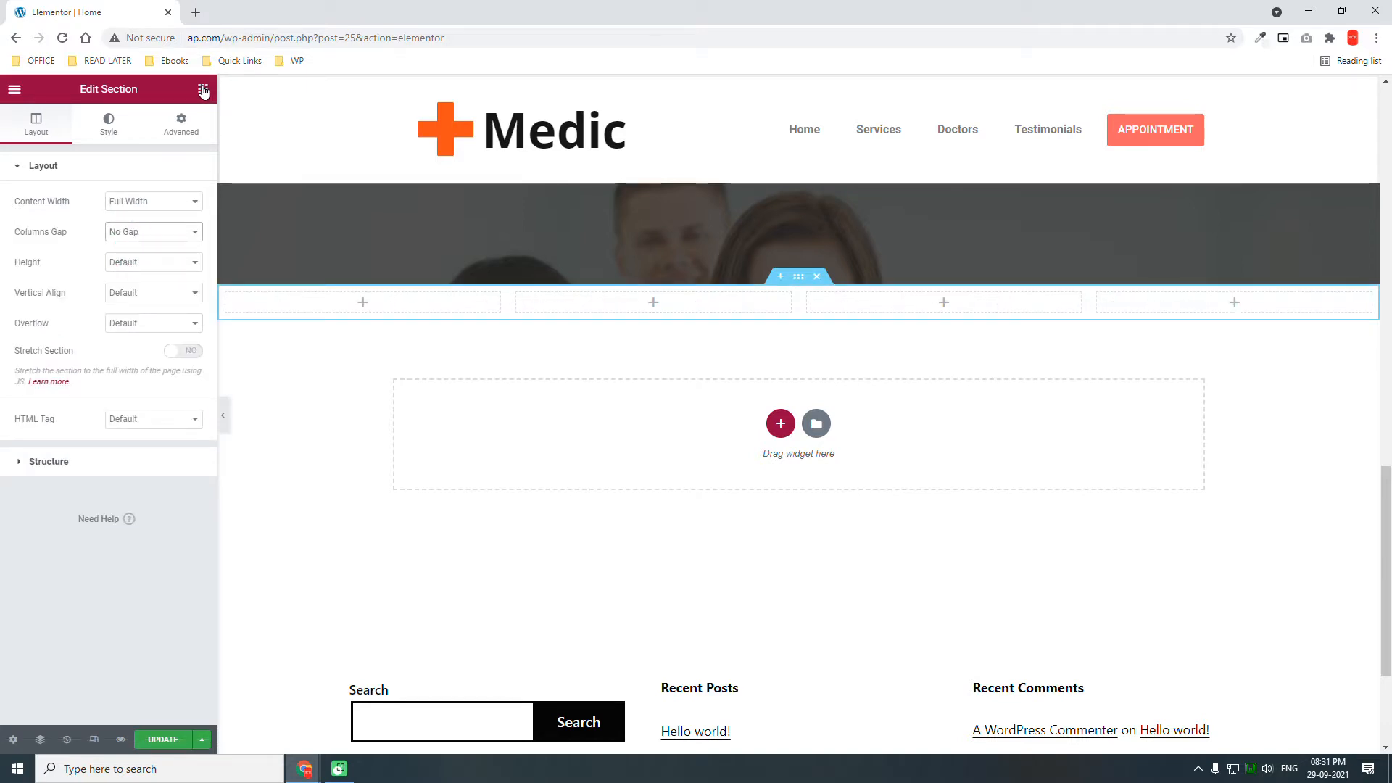
{"action": "left_click", "coordinate": [203, 89]}
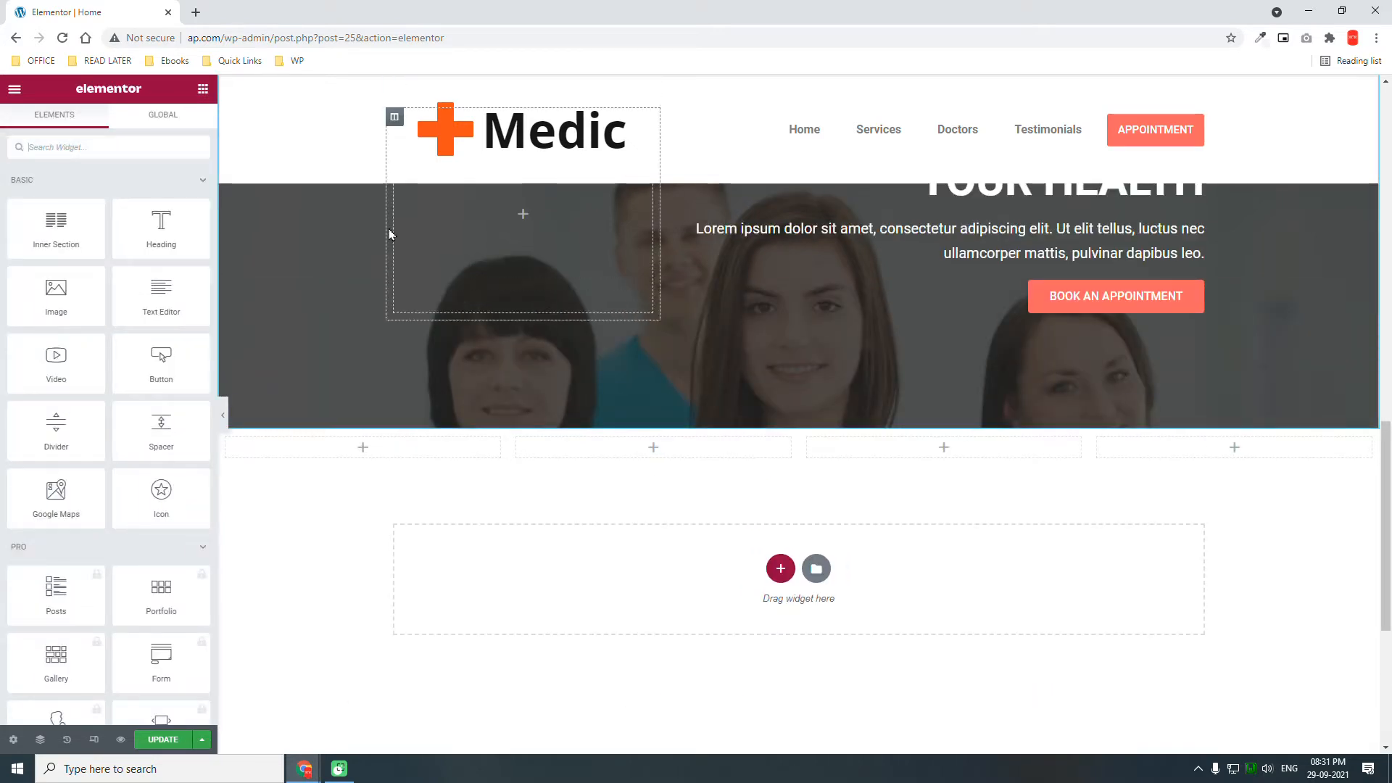
Give the four-column section 150 px of padding at the top and bottom only
{"action": "left_click", "coordinate": [797, 424]}
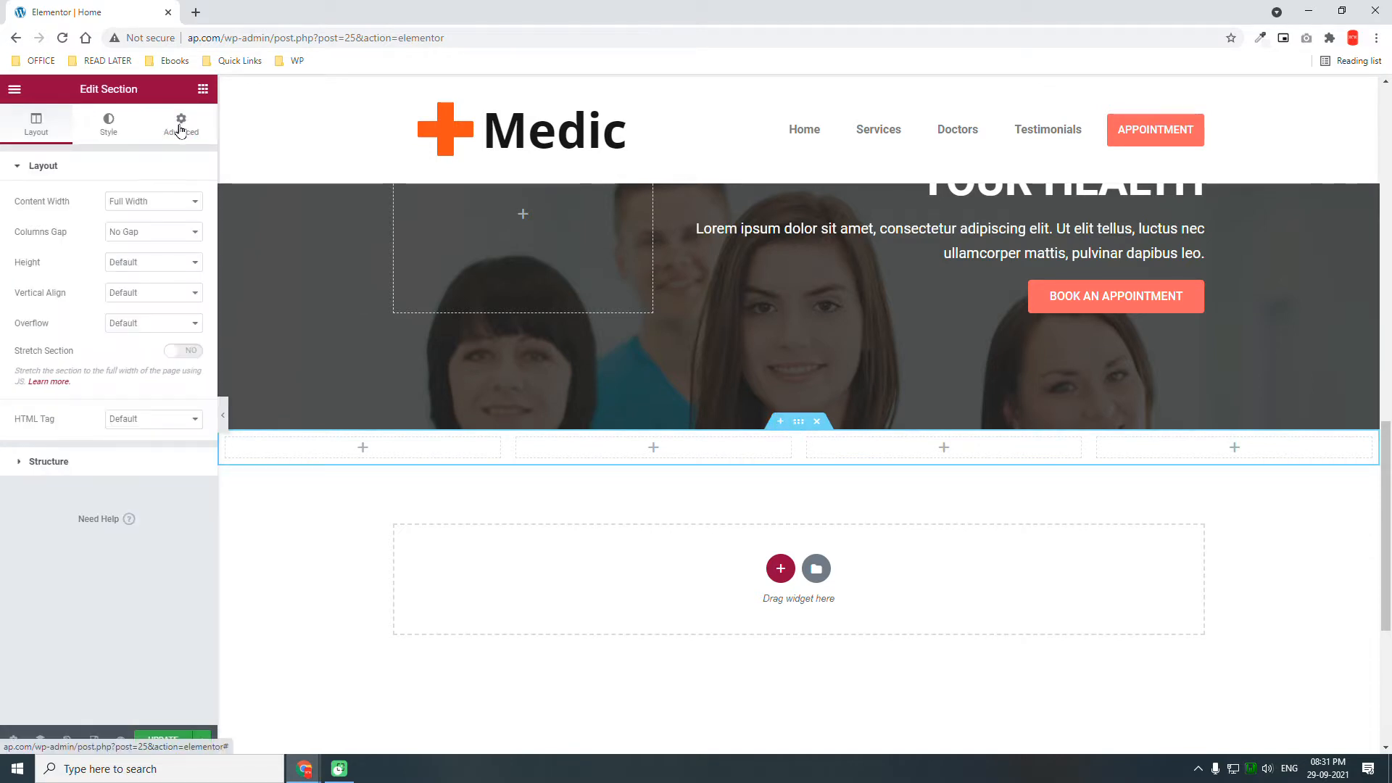
{"action": "left_click", "coordinate": [181, 124]}
{"action": "left_click", "coordinate": [33, 277]}
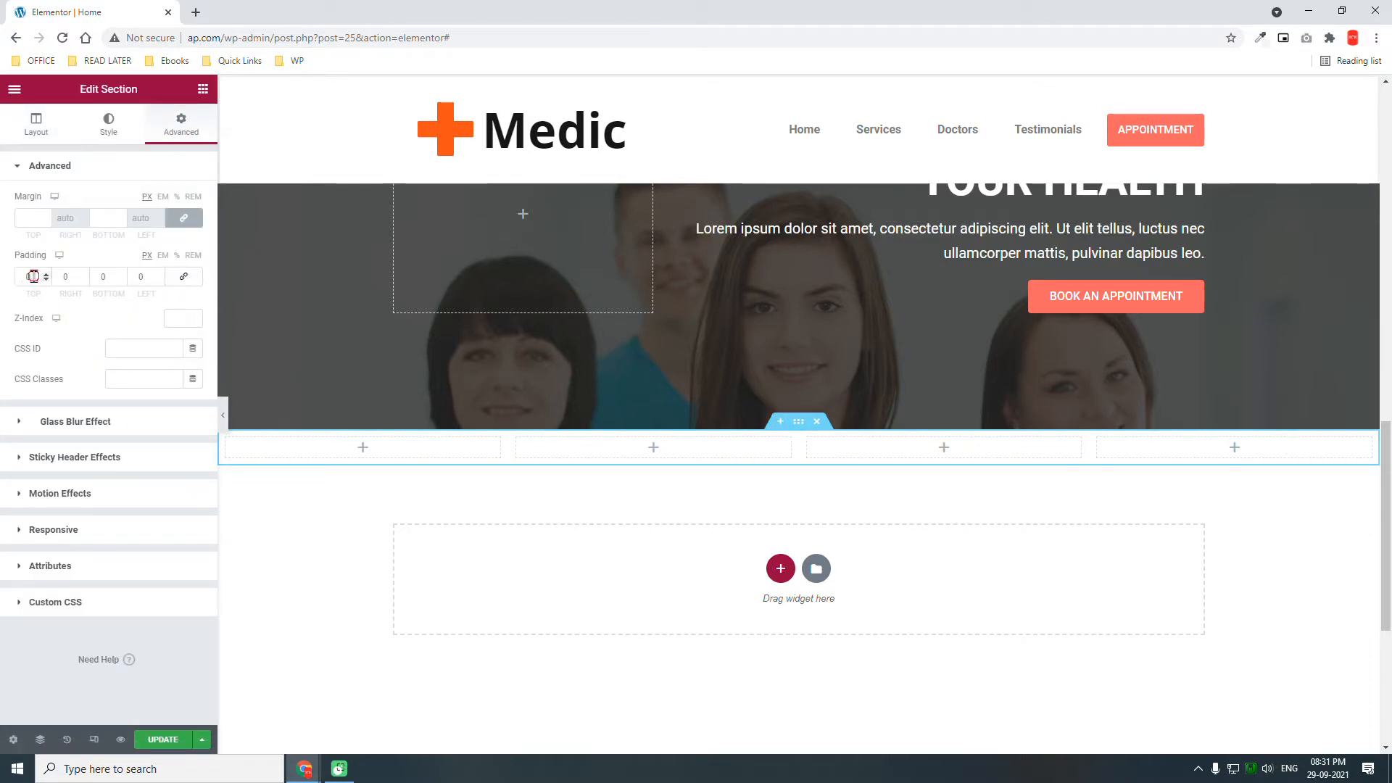
{"action": "type", "text": "150"}
{"action": "key", "text": "Tab"}
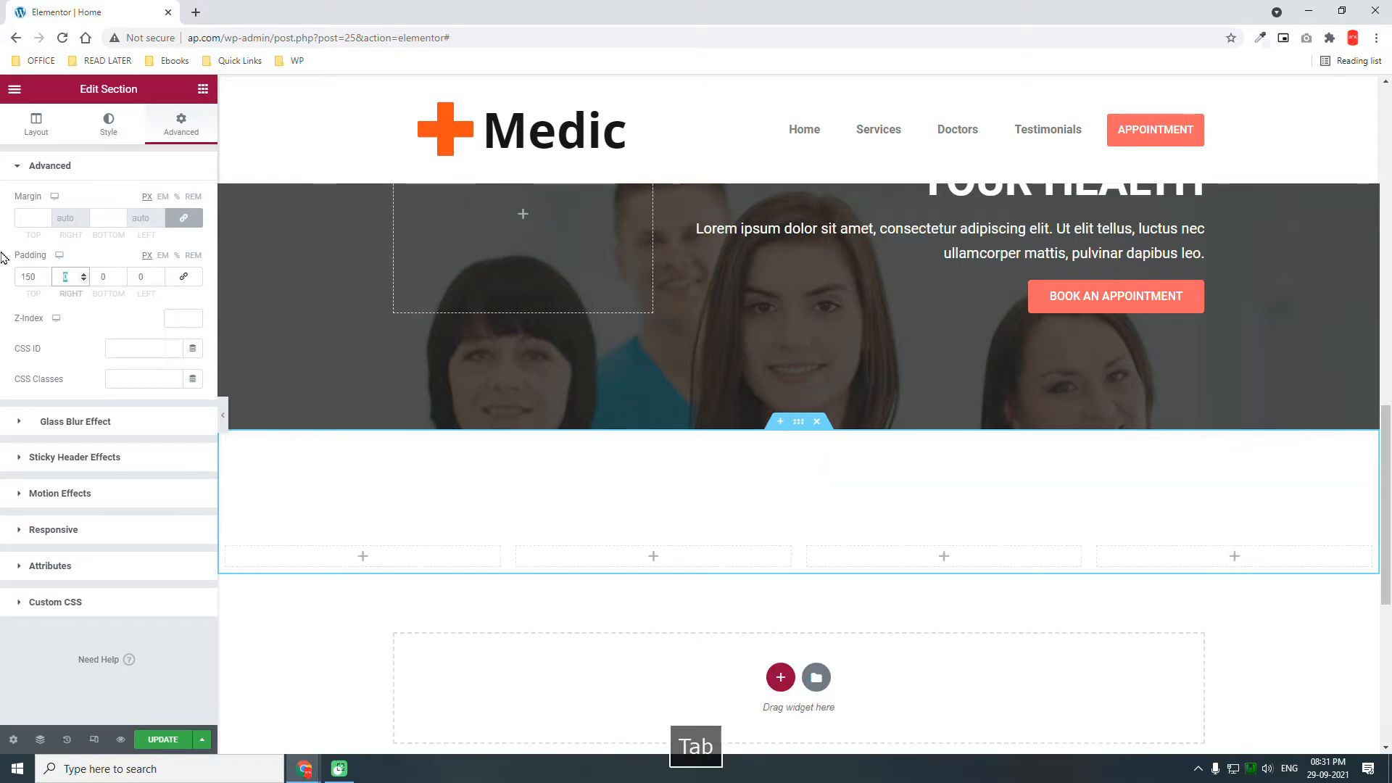
{"action": "key", "text": "Tab"}
{"action": "type", "text": "150"}
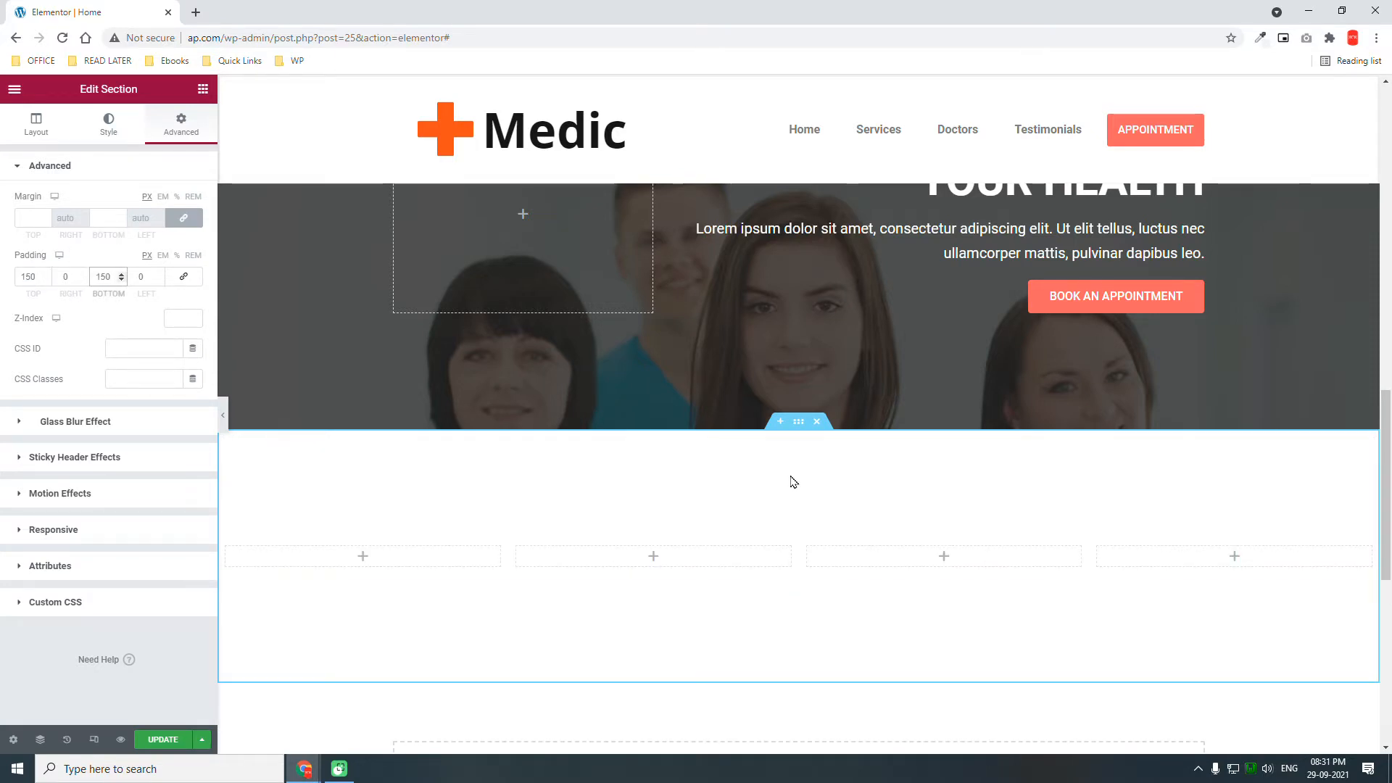
{"action": "scroll", "coordinate": [584, 435], "scroll_direction": "down", "scroll_amount": 2}
Find the JKit Team widget by searching for "team" and place it in the section's first column
{"action": "left_click", "coordinate": [204, 89]}
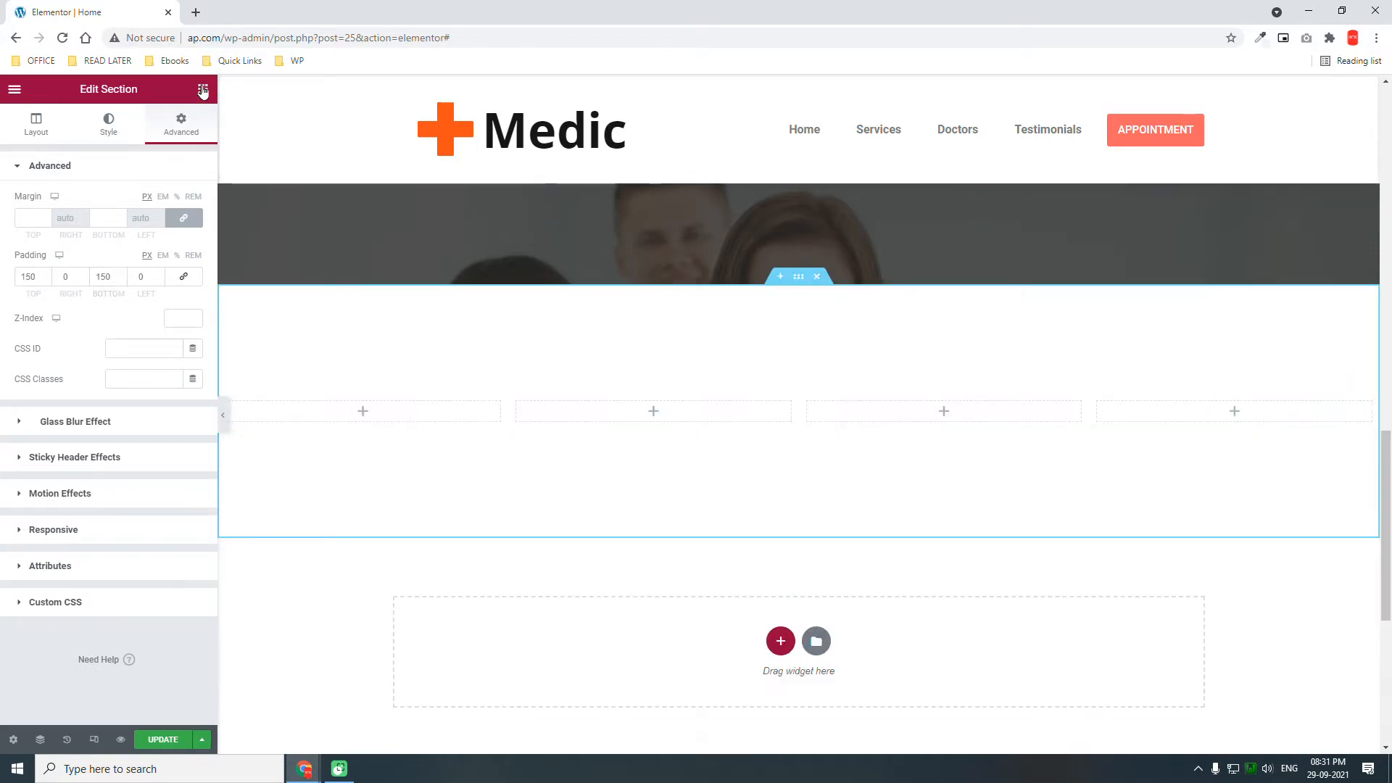
{"action": "left_click", "coordinate": [96, 148]}
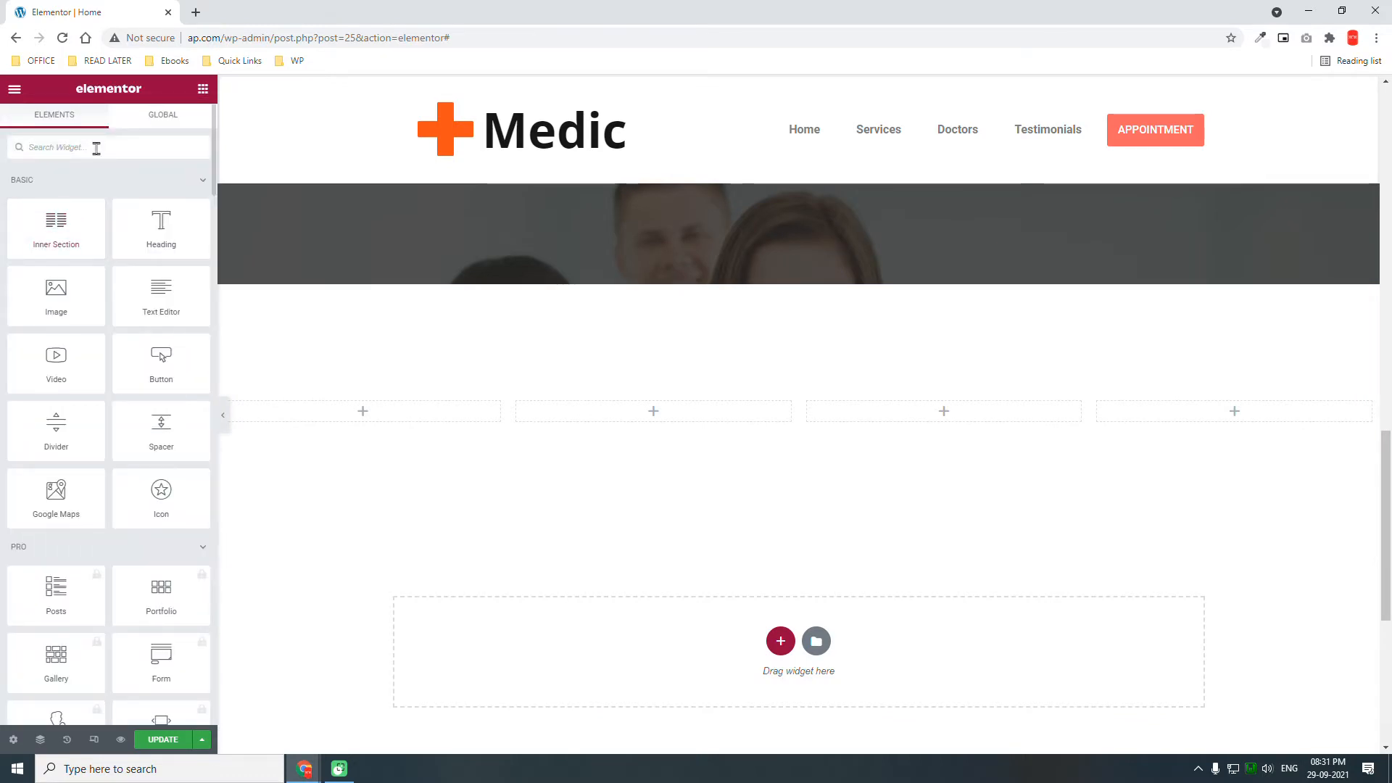
{"action": "type", "text": "team"}
{"action": "left_click_drag", "start_coordinate": [54, 203], "coordinate": [379, 404]}
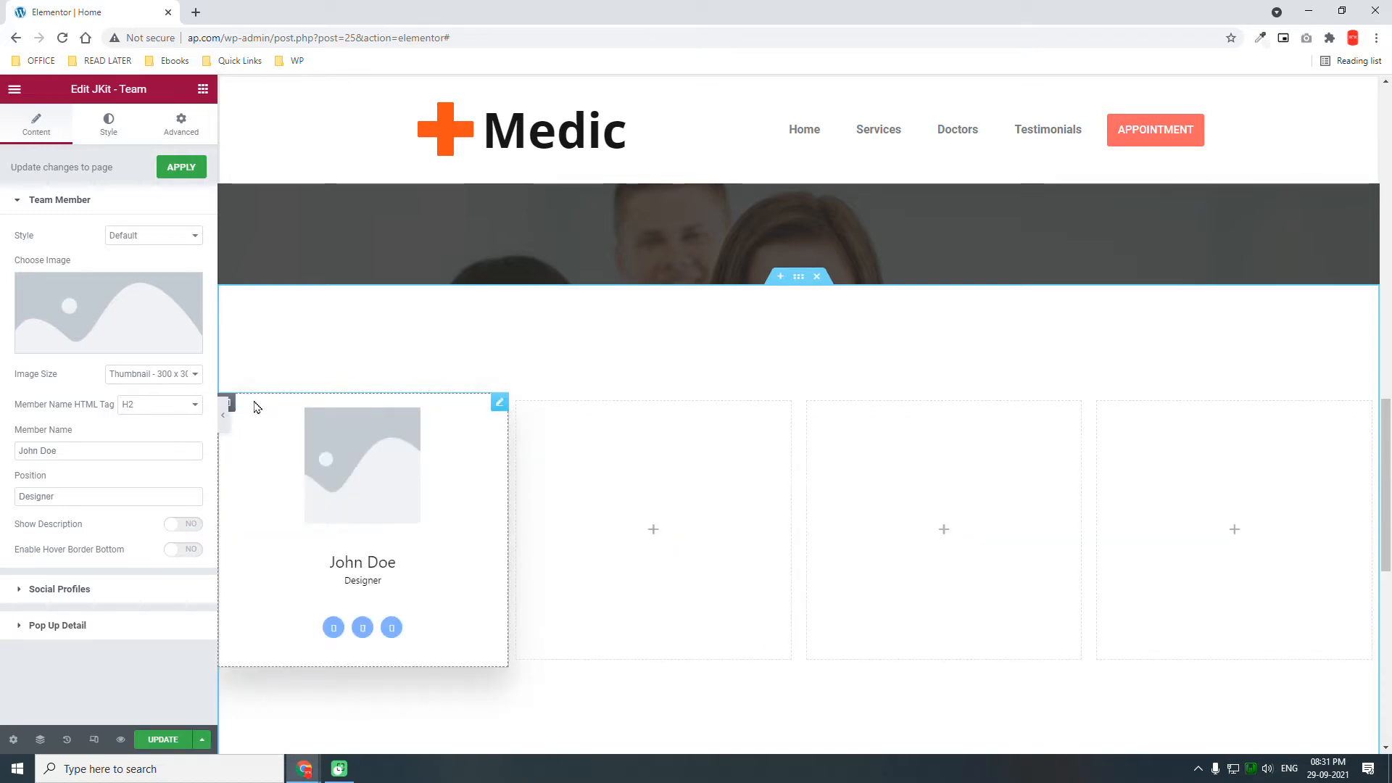
Set the team widget's style to Overlay and insert 1doctor.webp from the media library as the member image
{"action": "left_click", "coordinate": [136, 232]}
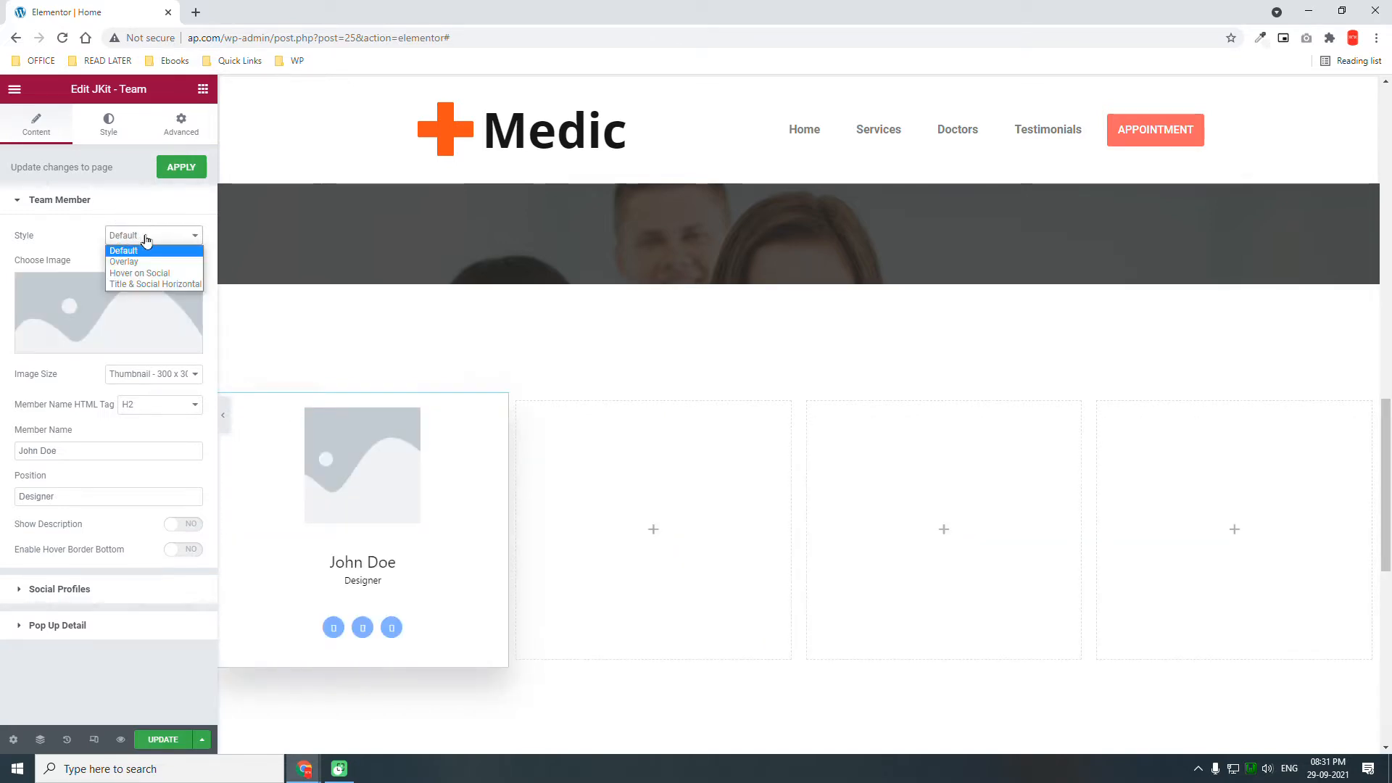
{"action": "left_click", "coordinate": [166, 263]}
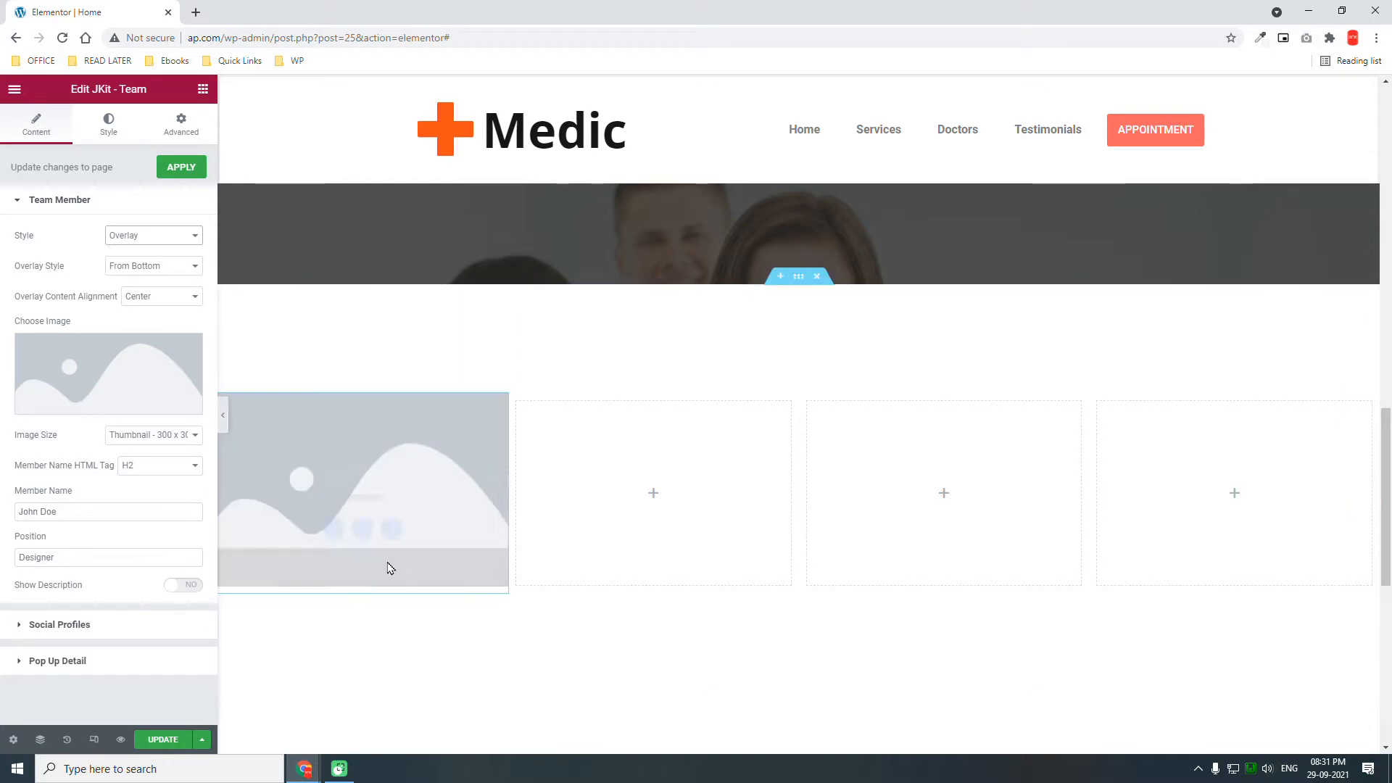
{"action": "left_click", "coordinate": [141, 367]}
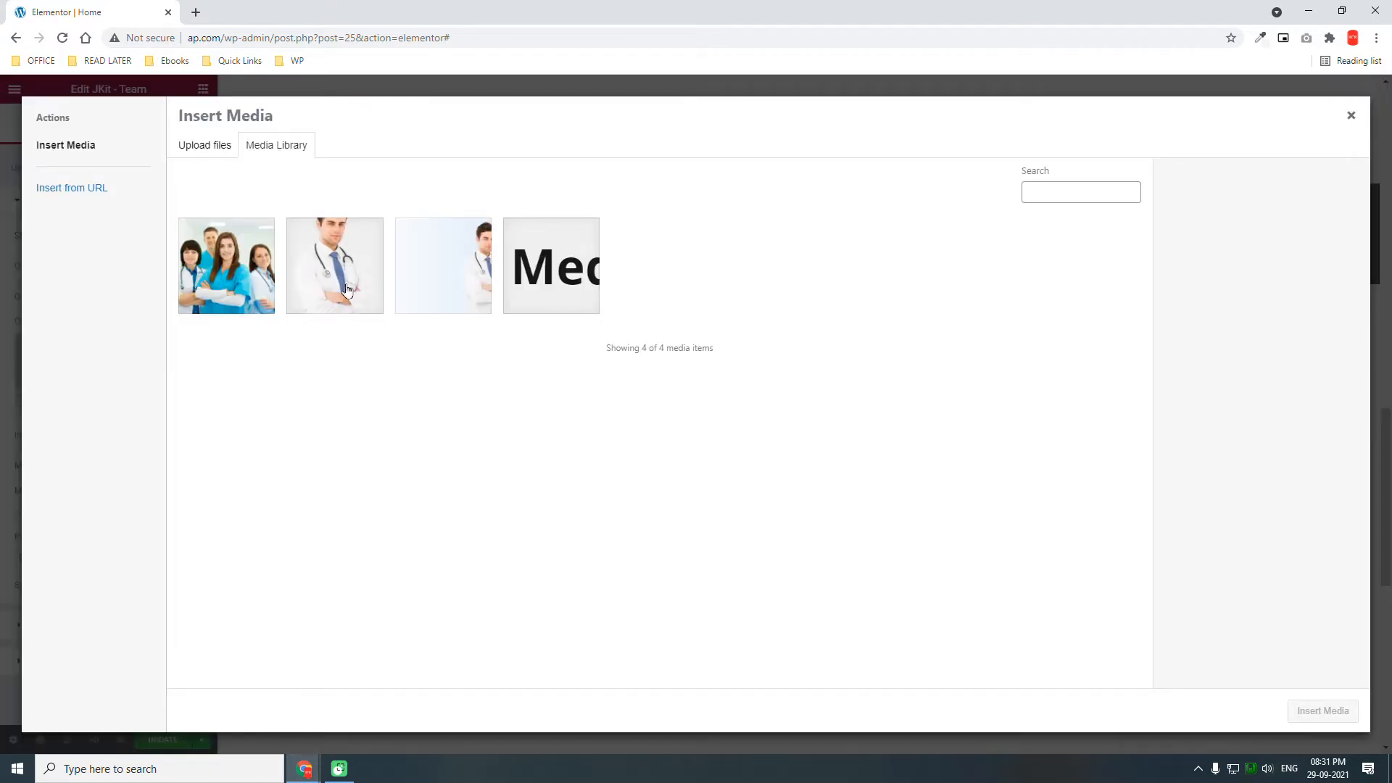
{"action": "left_click", "coordinate": [360, 262]}
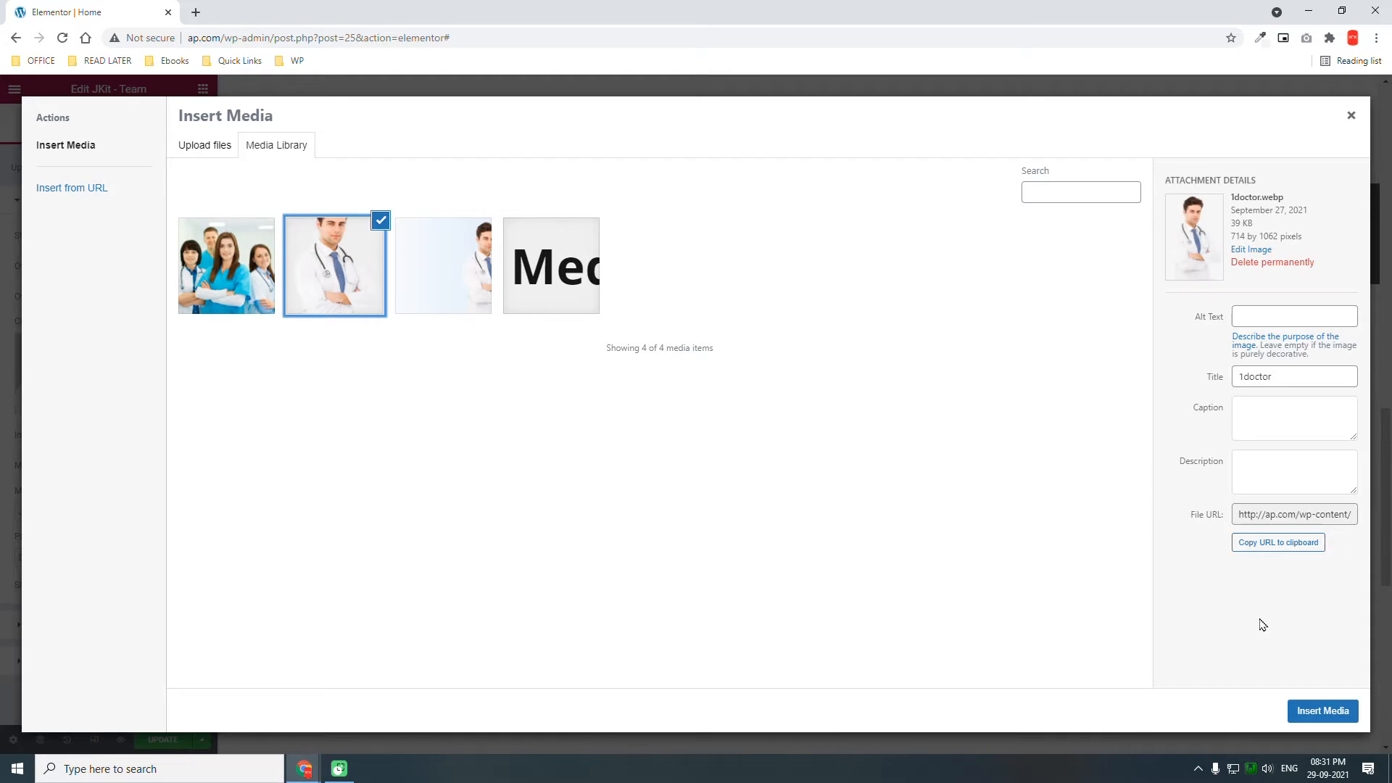
{"action": "left_click", "coordinate": [1338, 711]}
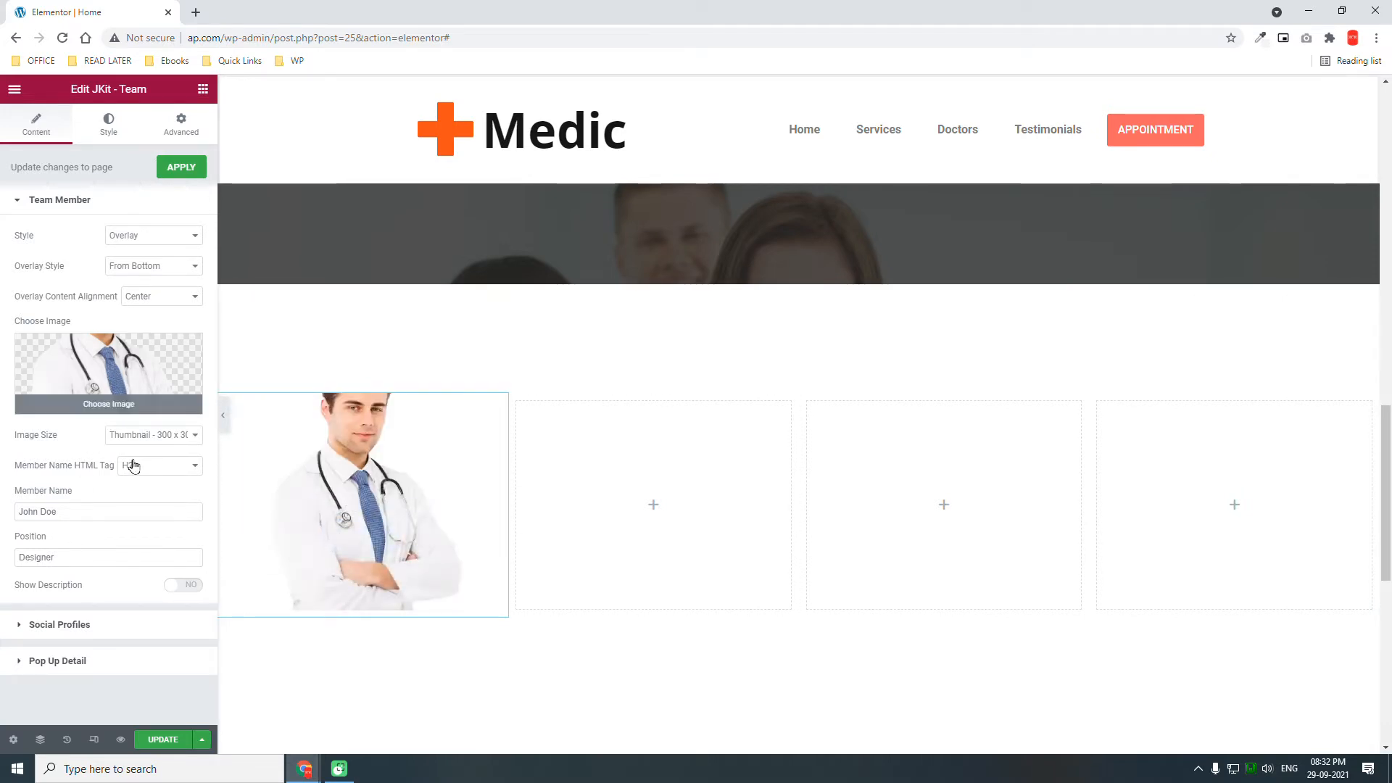
Set the member image size to Medium - 640 x 640 and the overlay content alignment to Center
{"action": "left_click", "coordinate": [143, 437]}
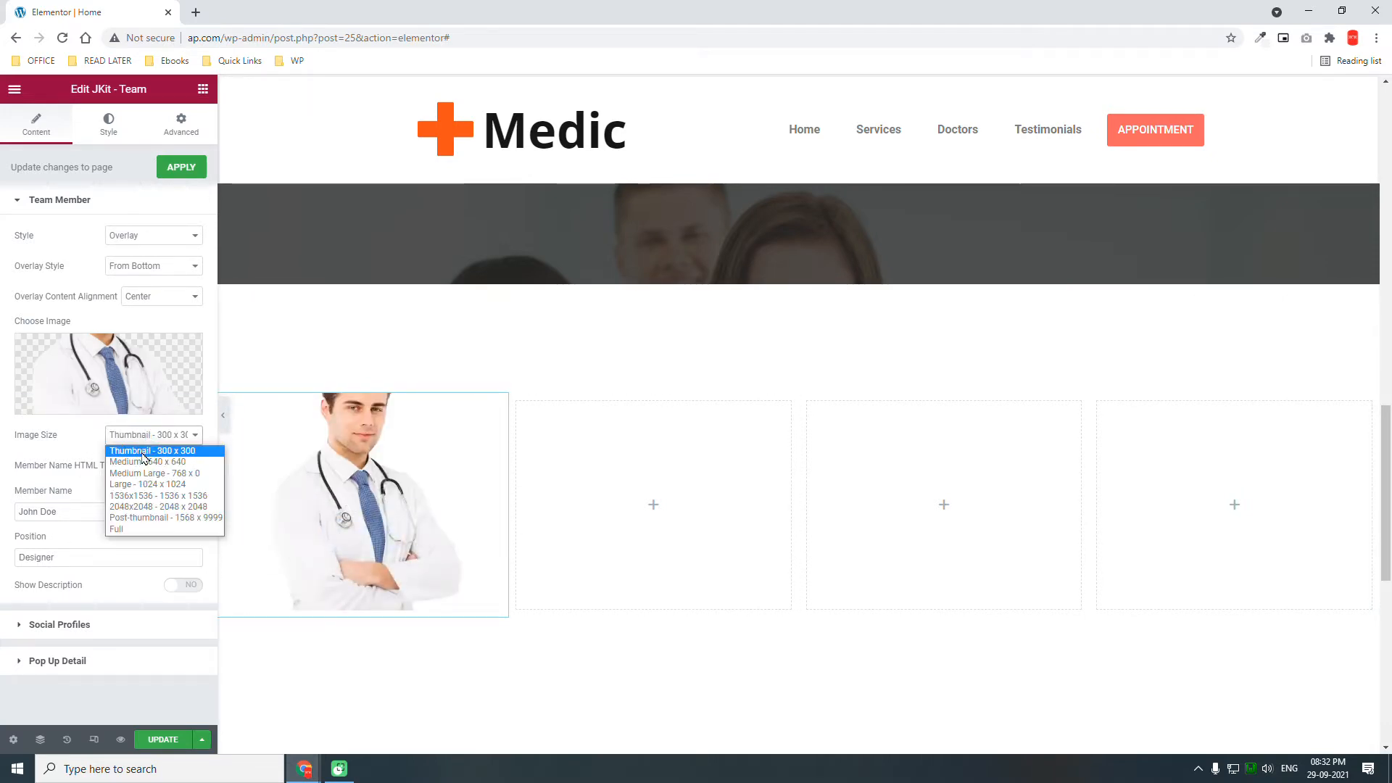
{"action": "left_click", "coordinate": [150, 465]}
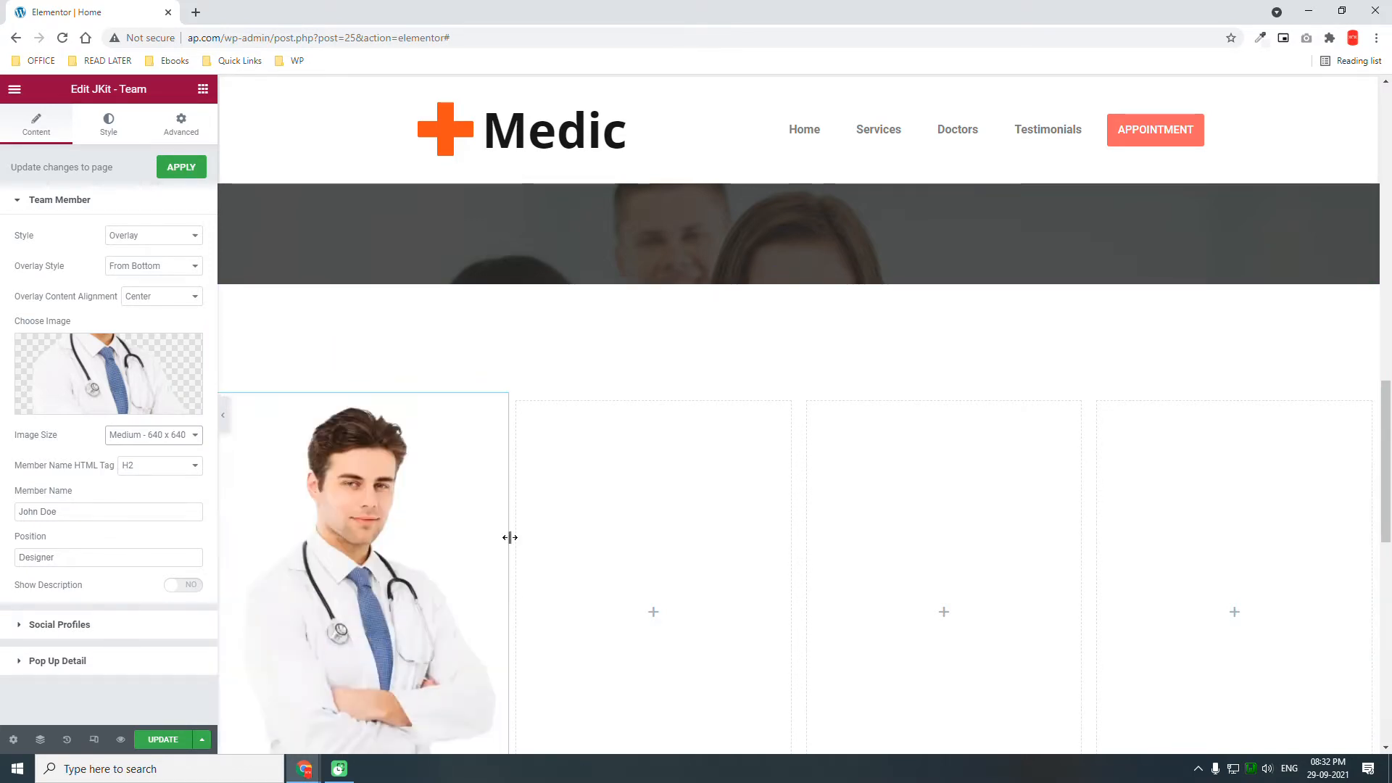
{"action": "scroll", "coordinate": [510, 537], "scroll_direction": "down", "scroll_amount": 2}
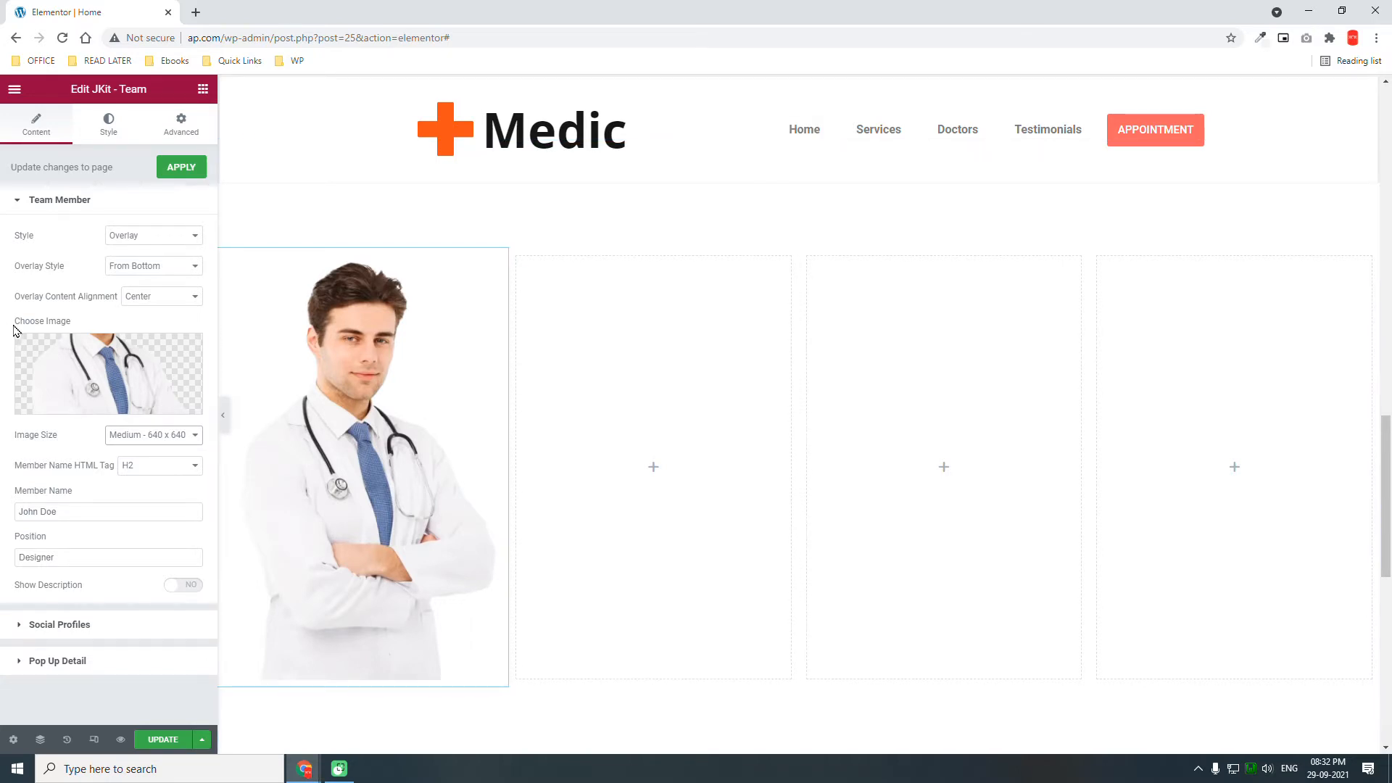
{"action": "left_click", "coordinate": [152, 298]}
{"action": "left_click", "coordinate": [145, 311]}
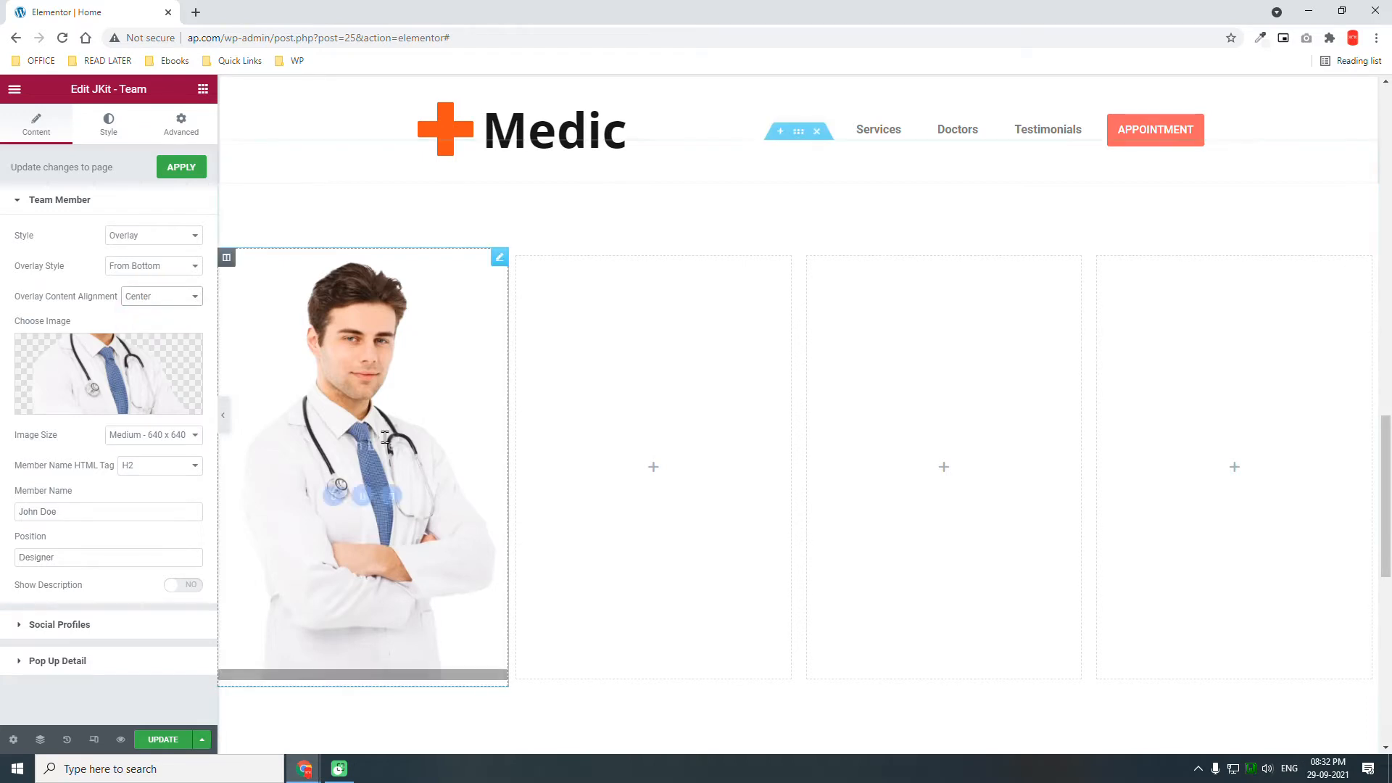
{"action": "mouse_move", "coordinate": [385, 437]}
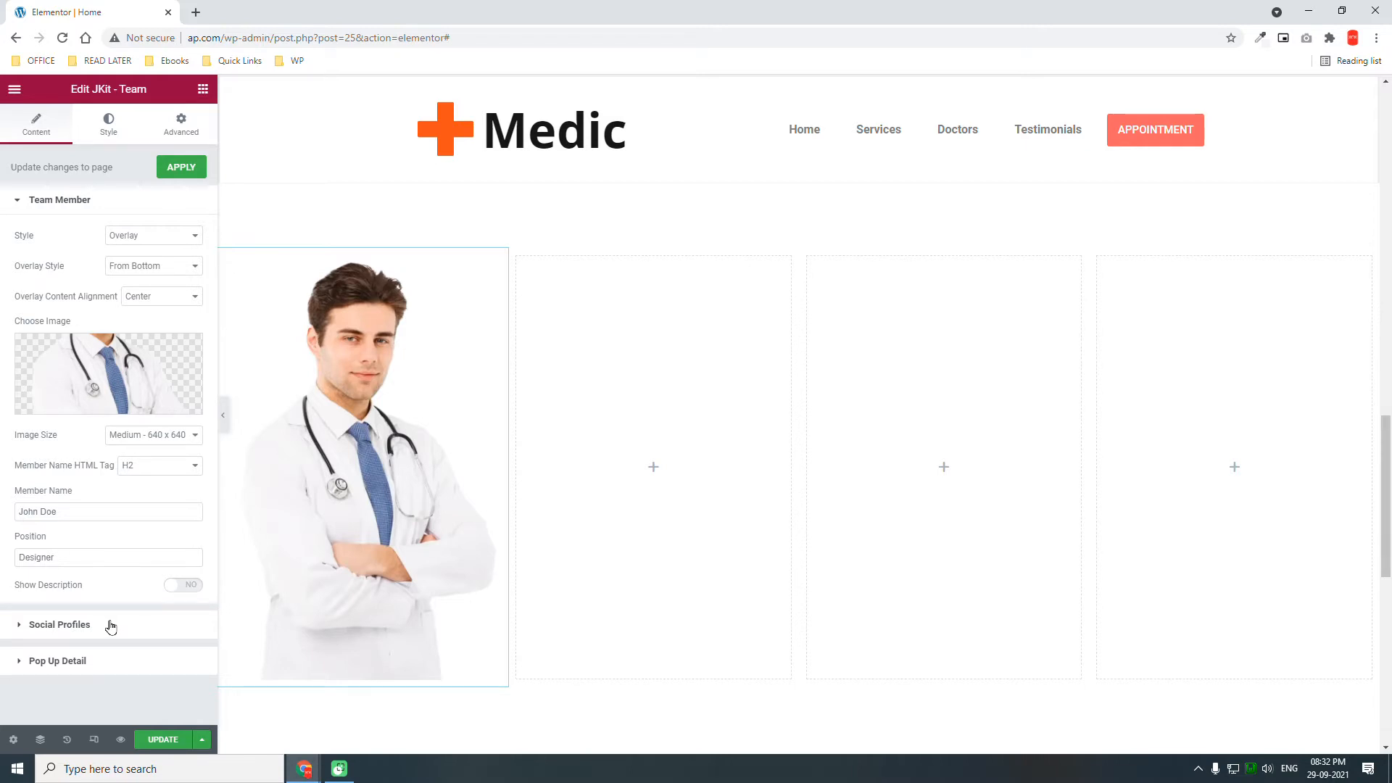
Turn on the team member's description and open the Facebook item in the social profiles
{"action": "left_click", "coordinate": [51, 629]}
{"action": "mouse_move", "coordinate": [358, 519]}
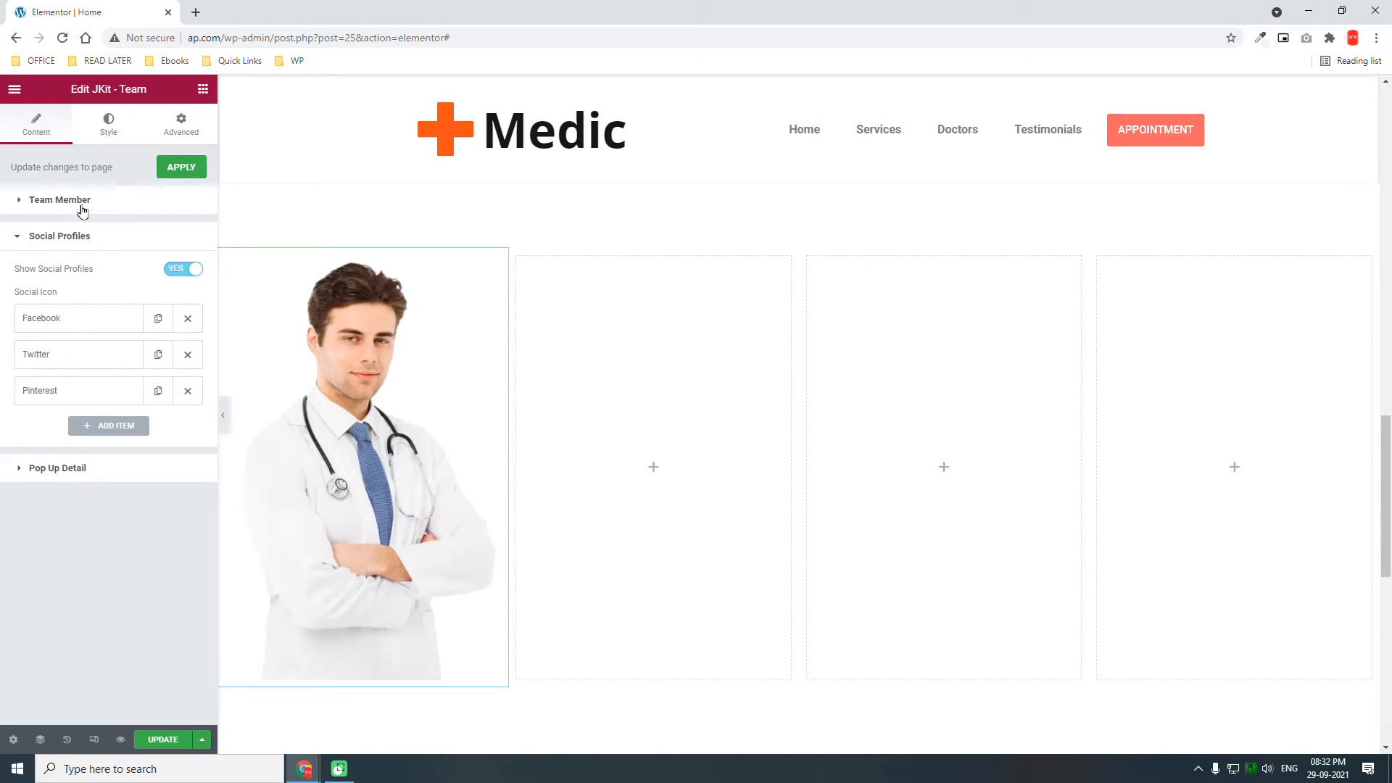
{"action": "left_click", "coordinate": [82, 208]}
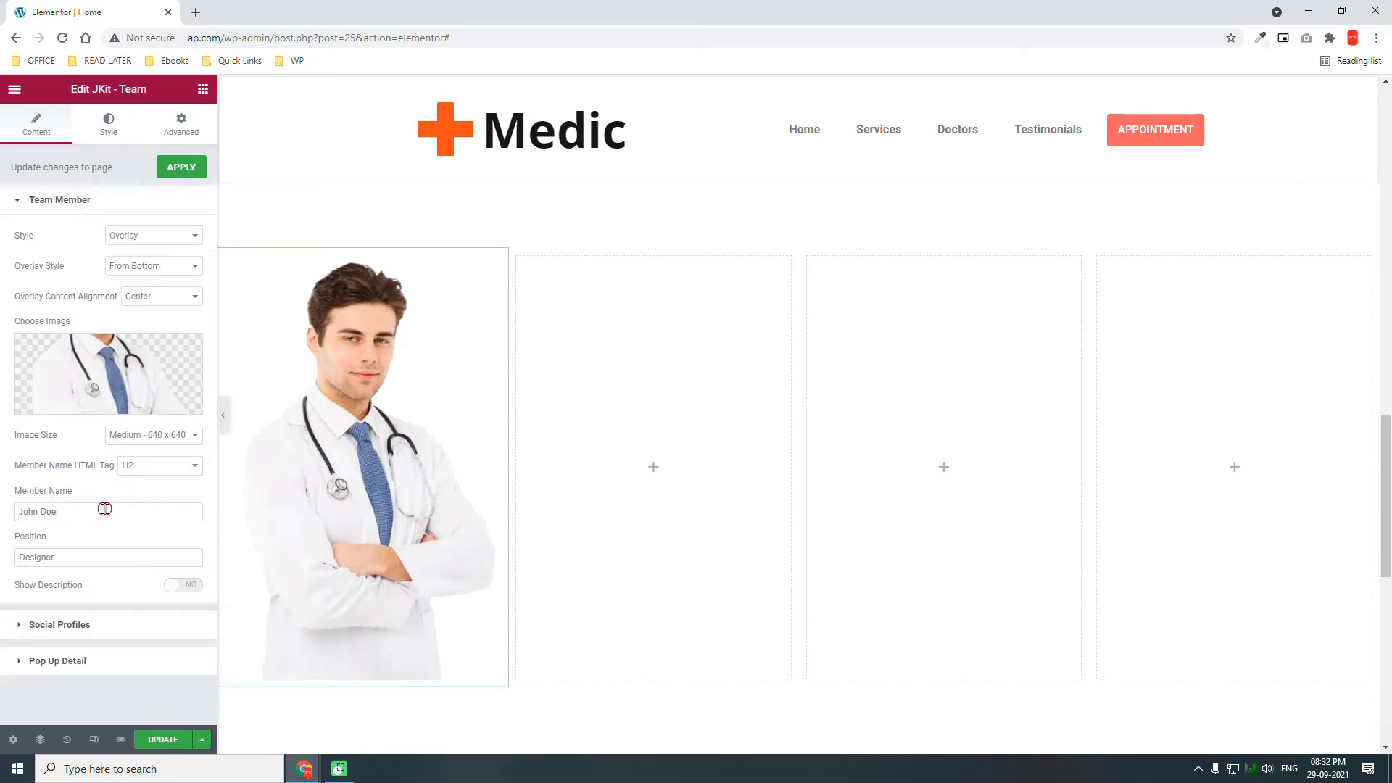
{"action": "left_click_drag", "start_coordinate": [102, 510], "coordinate": [4, 506]}
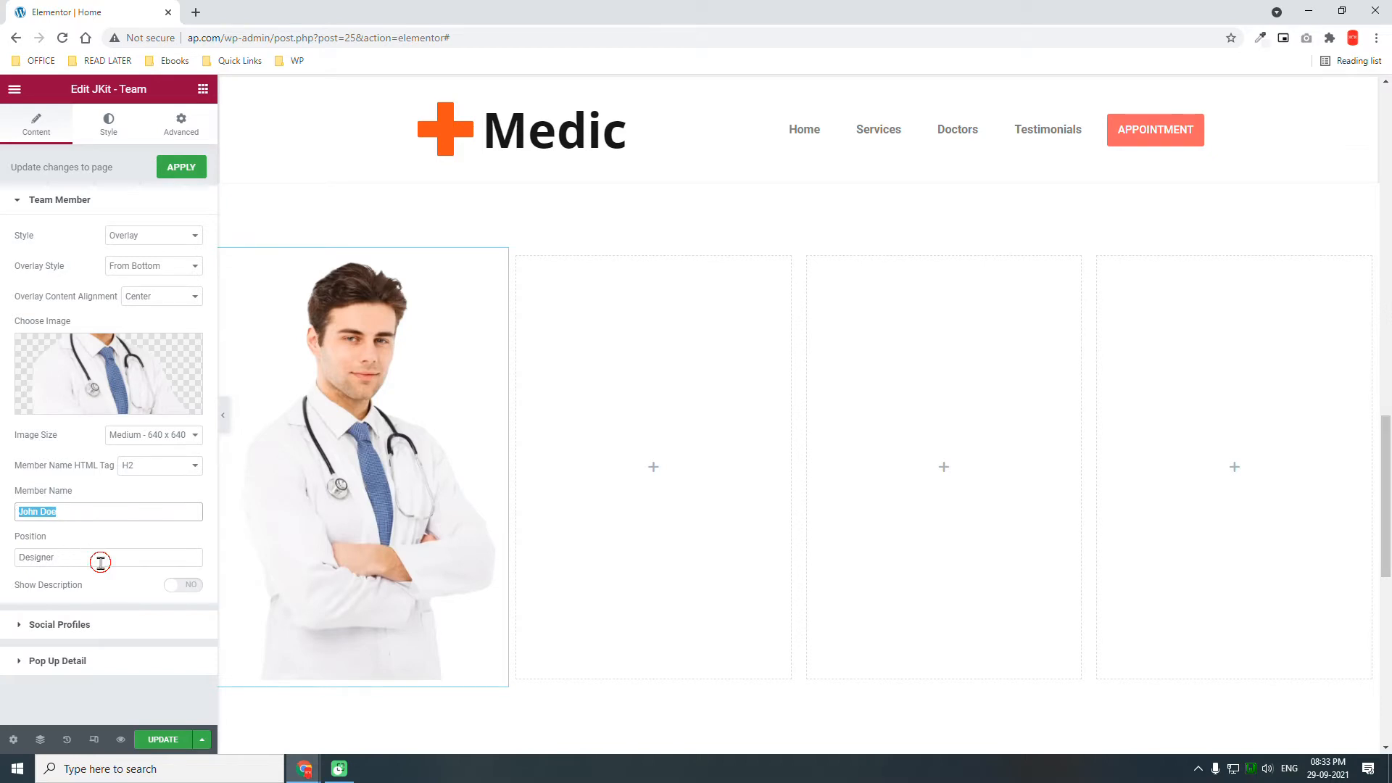
{"action": "left_click_drag", "start_coordinate": [97, 558], "coordinate": [4, 571]}
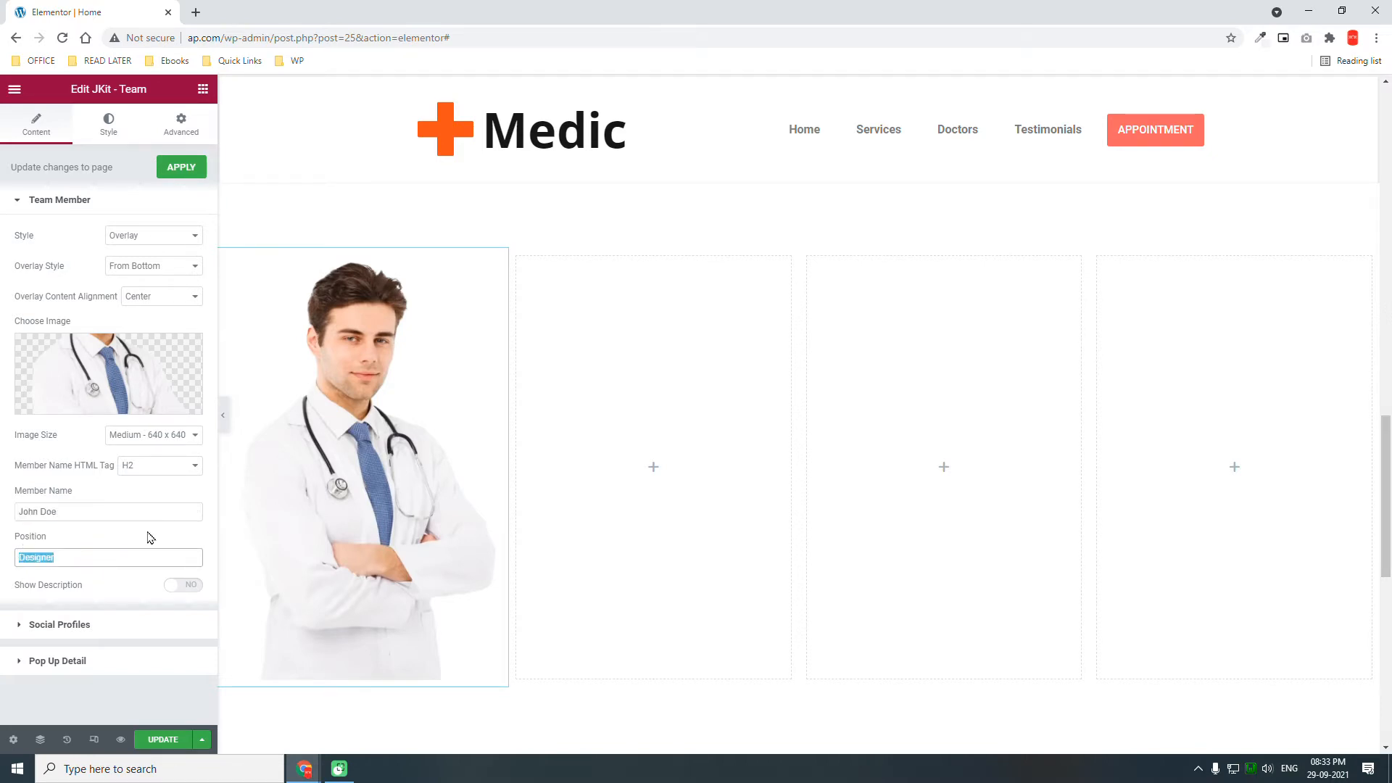
{"action": "left_click", "coordinate": [195, 587]}
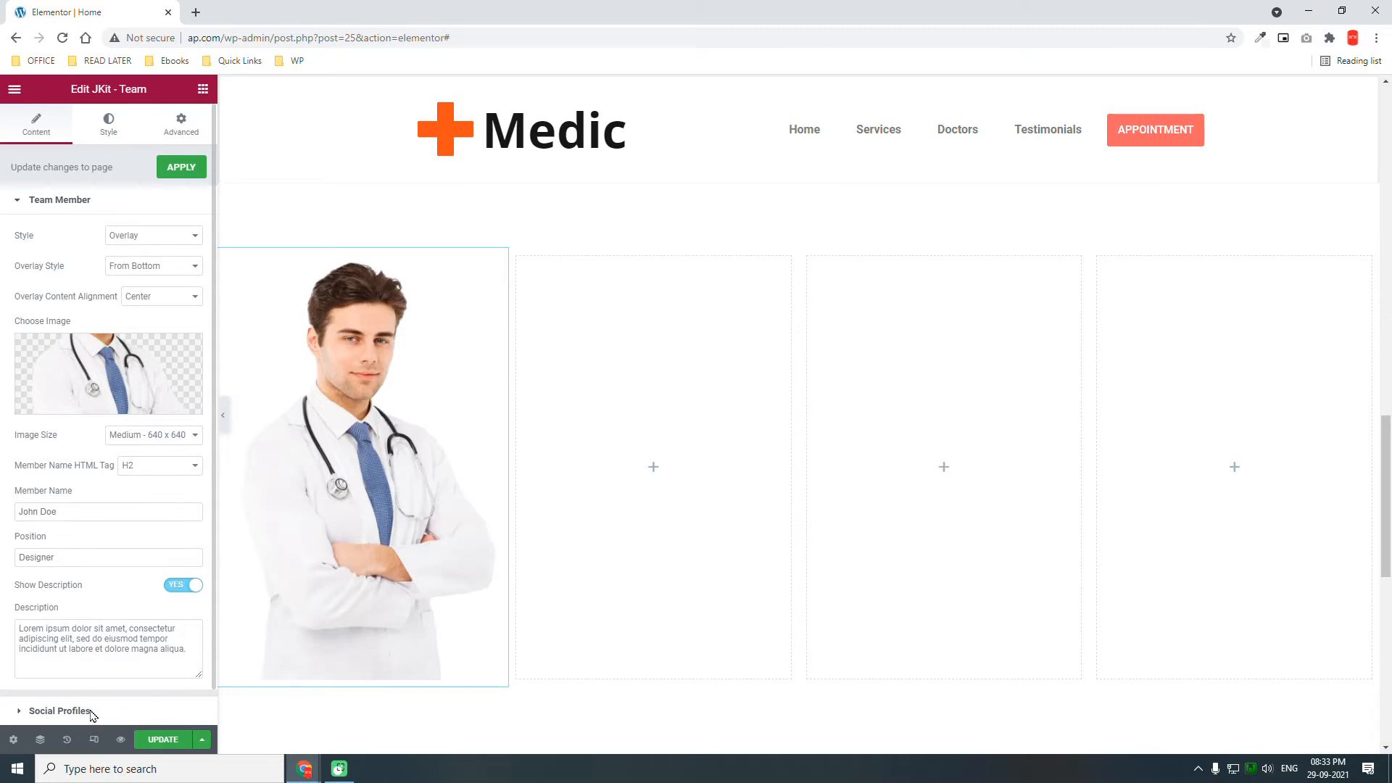
{"action": "left_click", "coordinate": [92, 713]}
{"action": "left_click", "coordinate": [87, 310]}
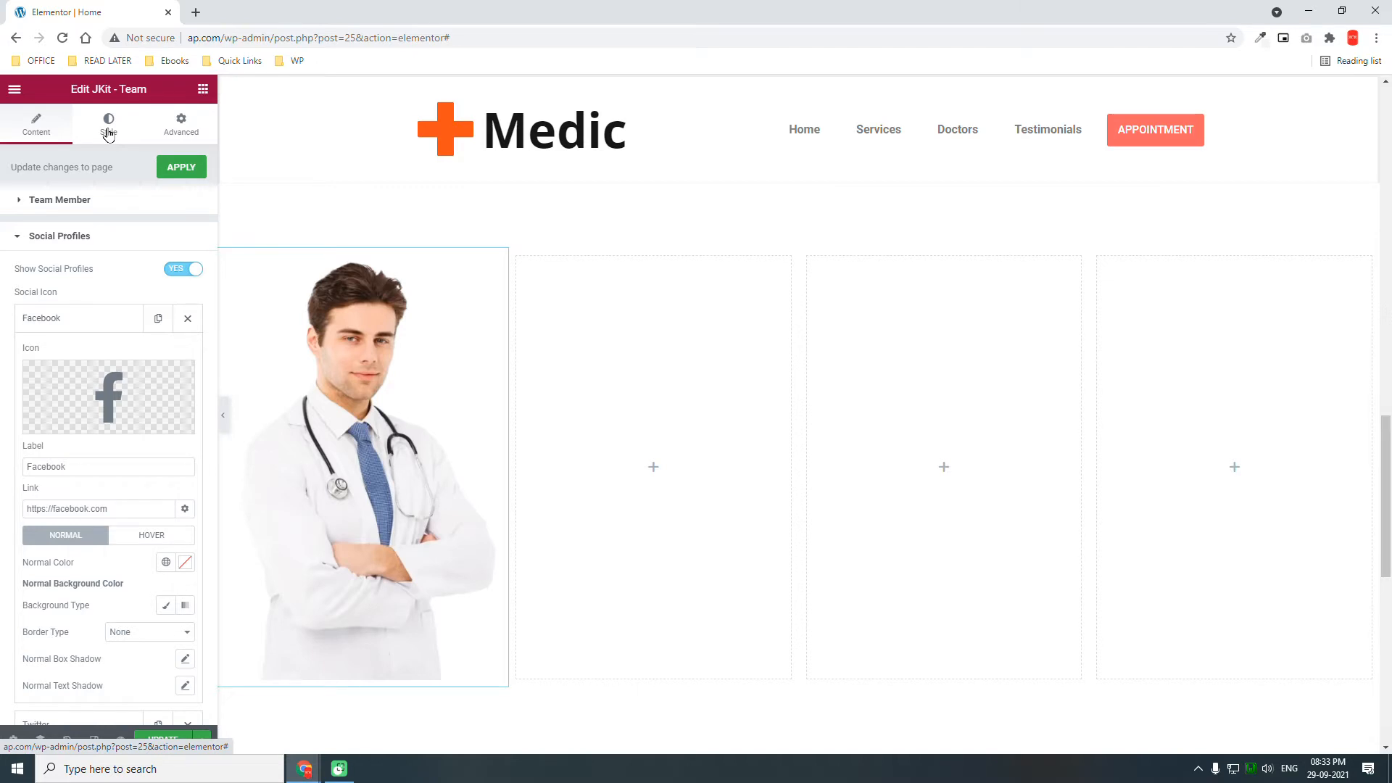
Set the normal text color of the team member's position to #FFFFFF
{"action": "left_click", "coordinate": [108, 135]}
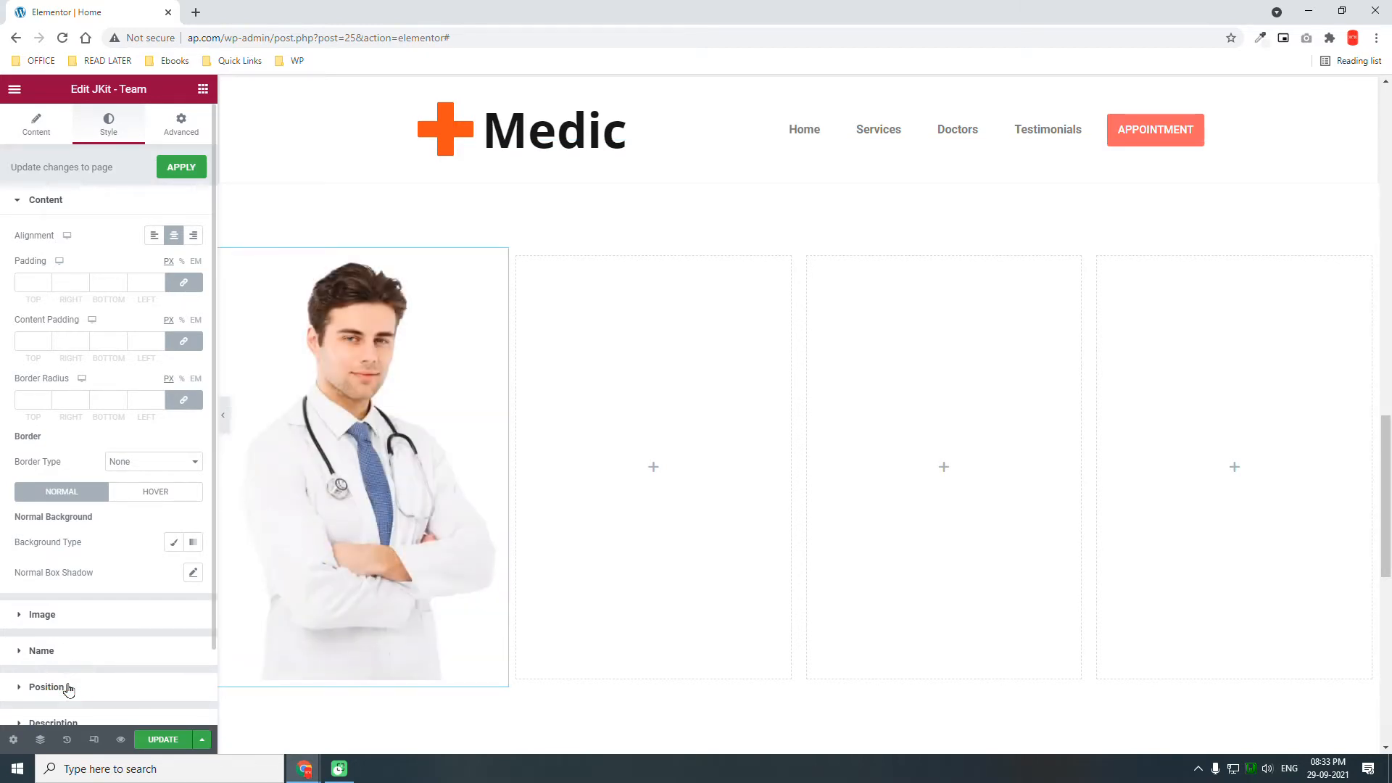
{"action": "left_click", "coordinate": [69, 688]}
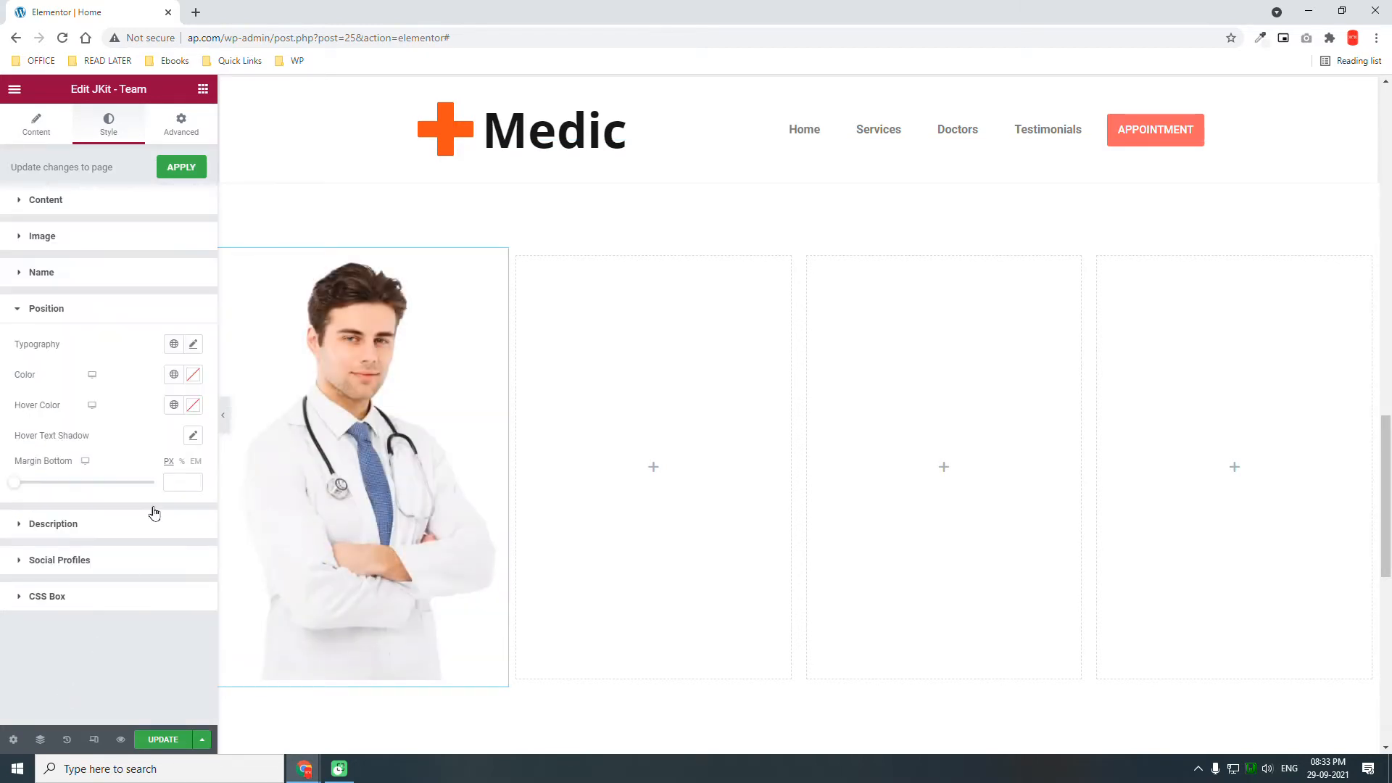
{"action": "left_click", "coordinate": [191, 375]}
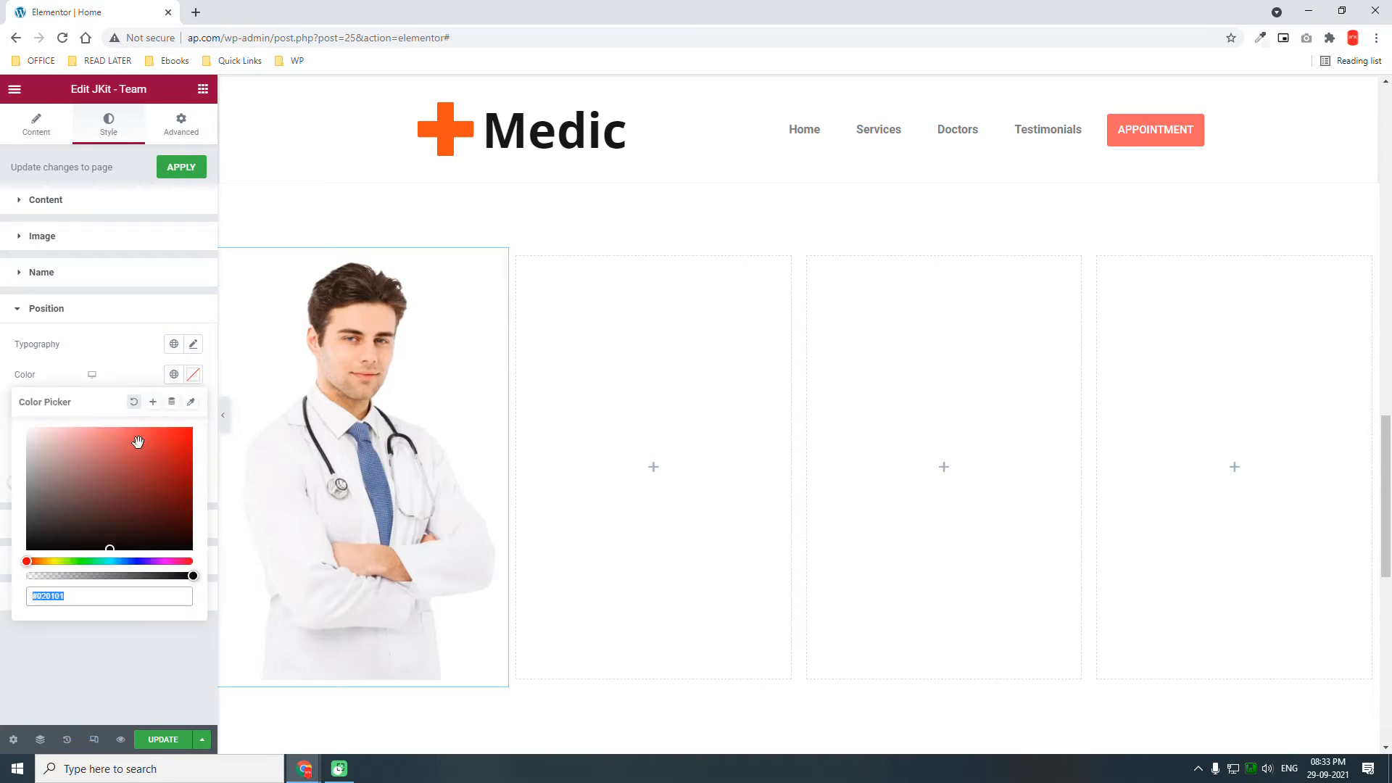
{"action": "type", "text": "#FFFFFF"}
{"action": "left_click", "coordinate": [106, 335]}
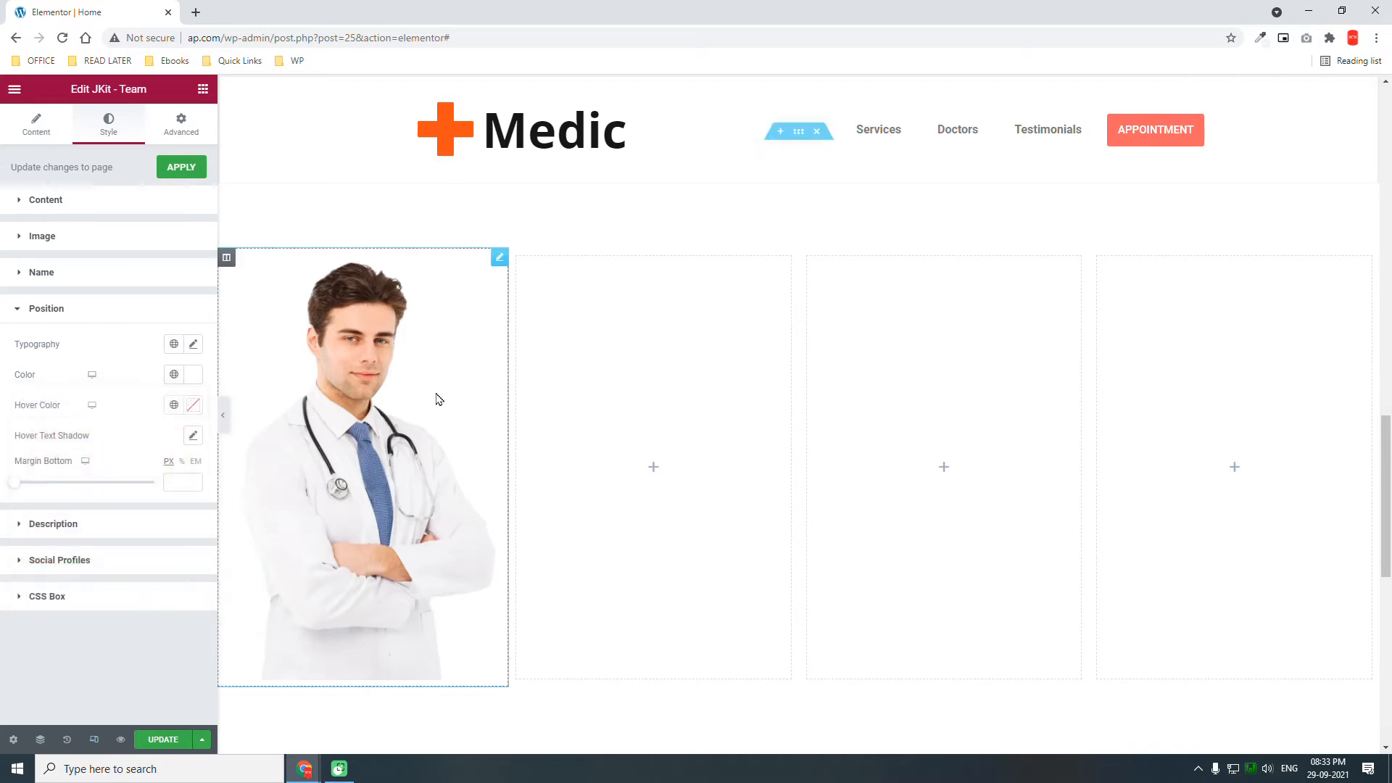
Set the normal color of the team member's description to white
{"action": "mouse_move", "coordinate": [436, 393]}
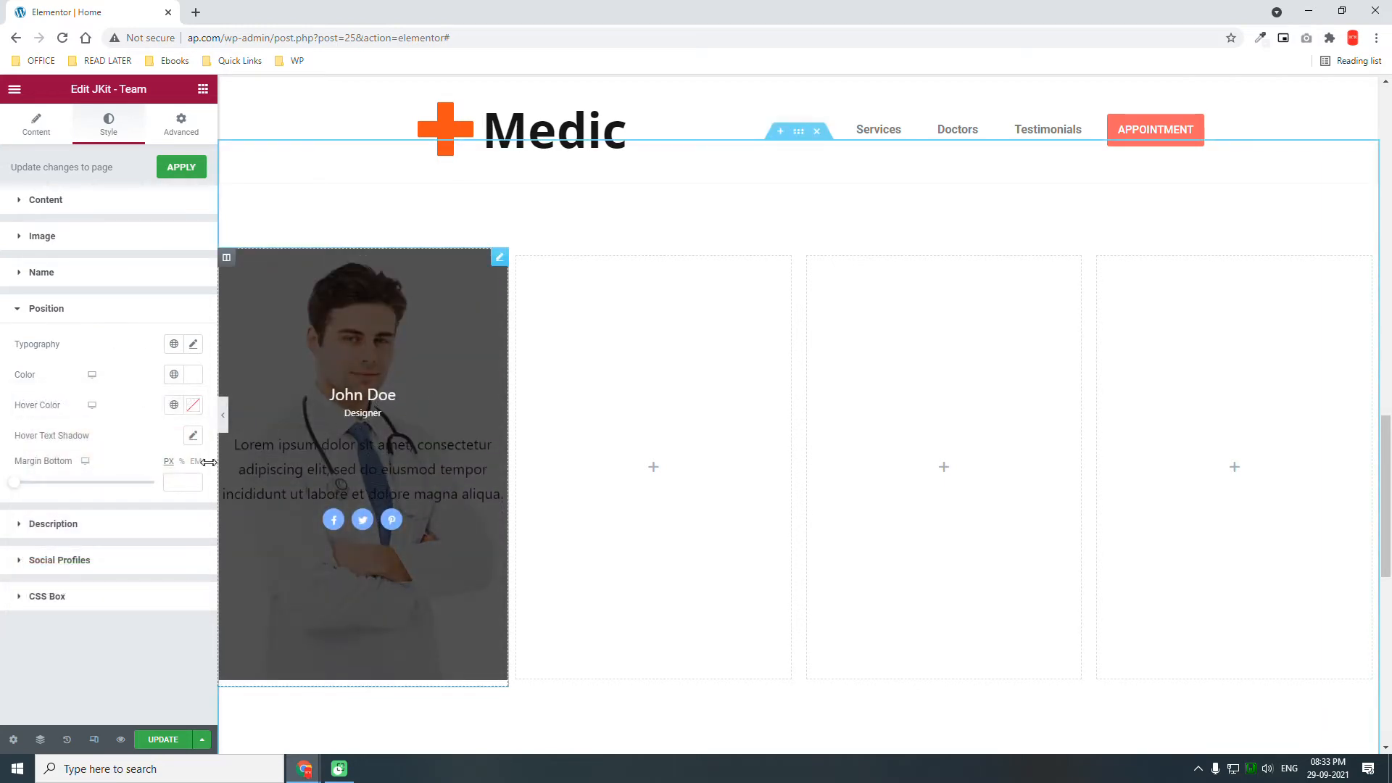
{"action": "left_click", "coordinate": [53, 524]}
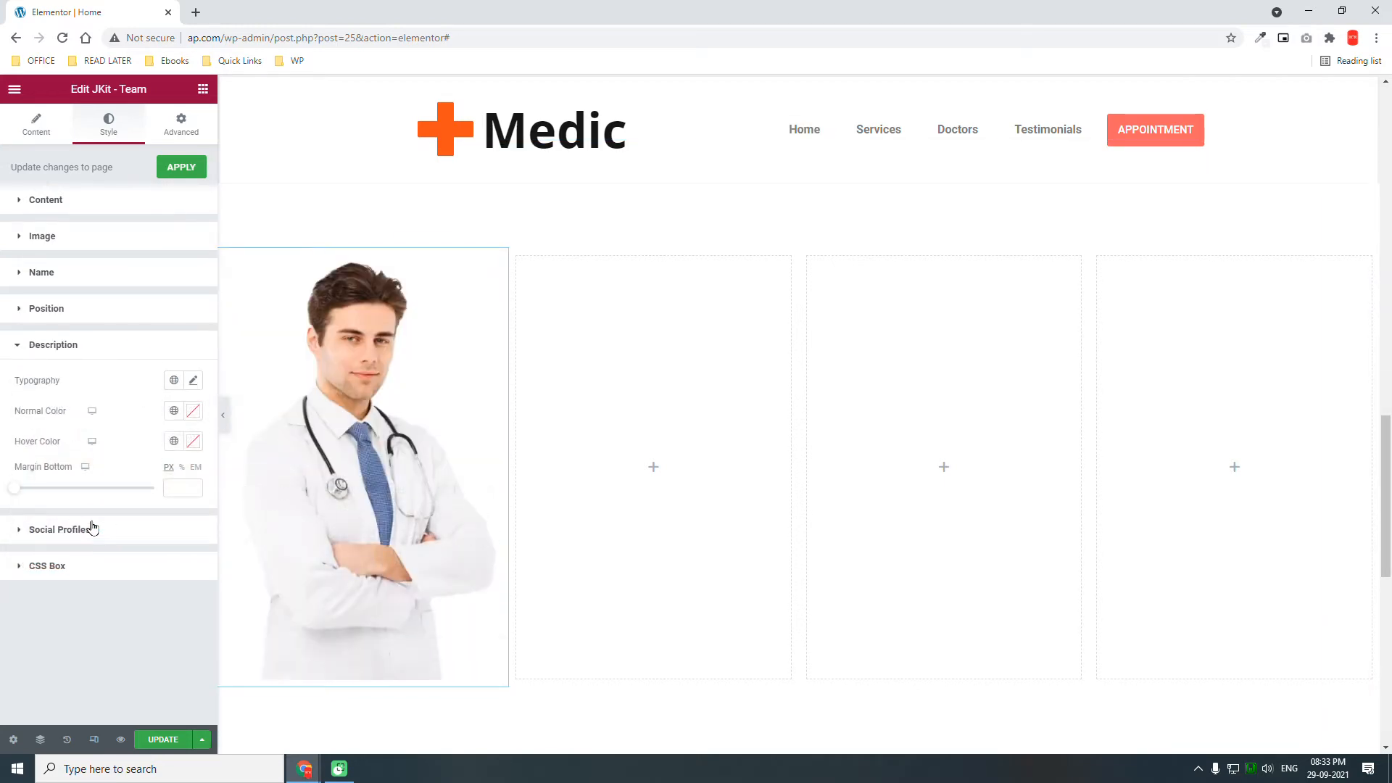
{"action": "left_click", "coordinate": [192, 411]}
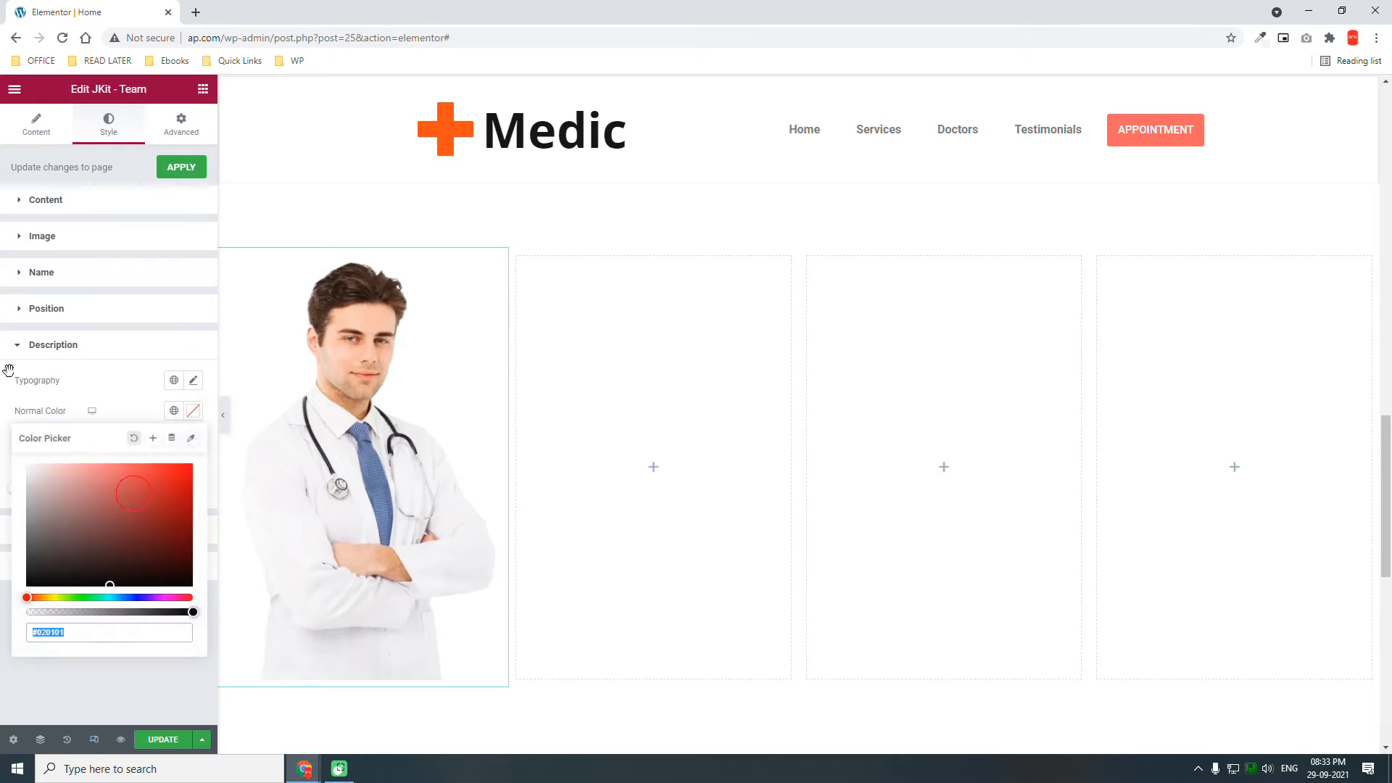
{"action": "left_click", "coordinate": [94, 379]}
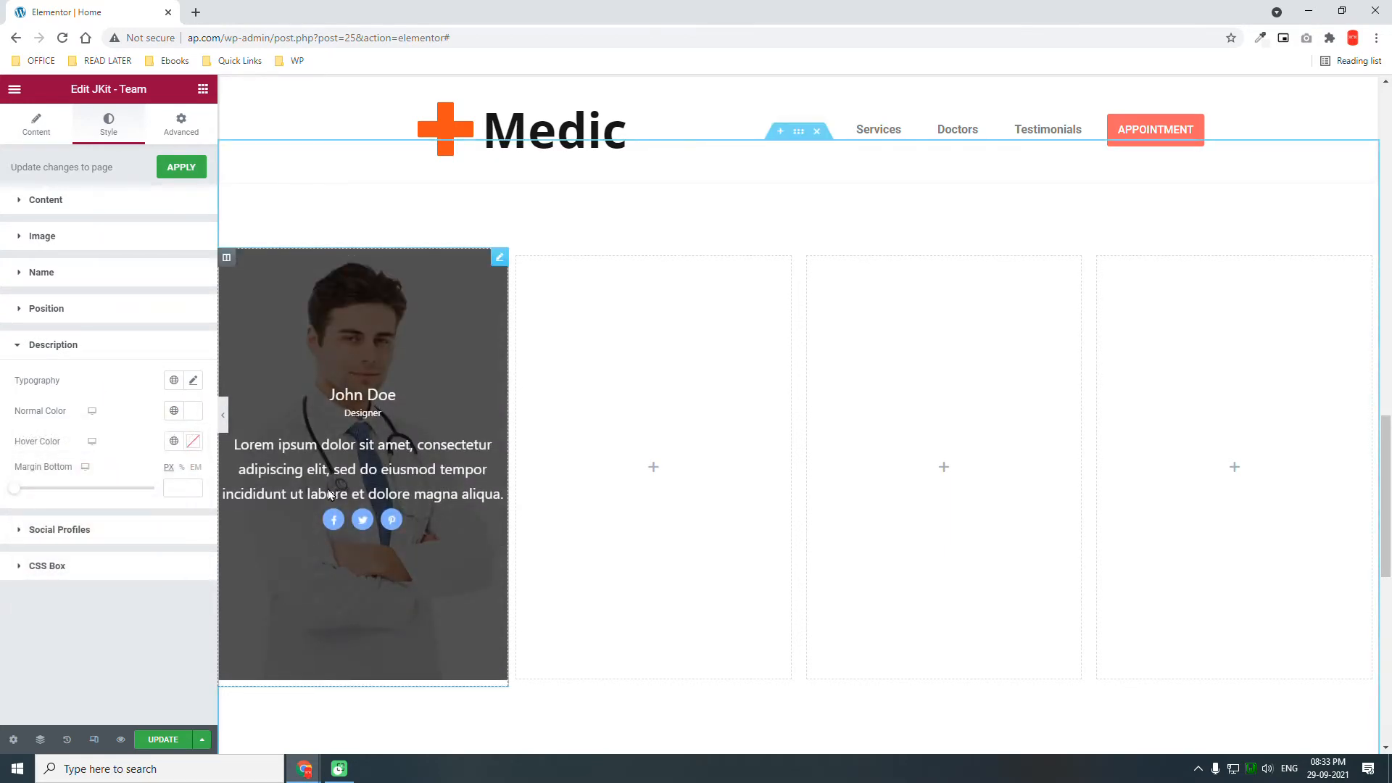
{"action": "left_click", "coordinate": [91, 531]}
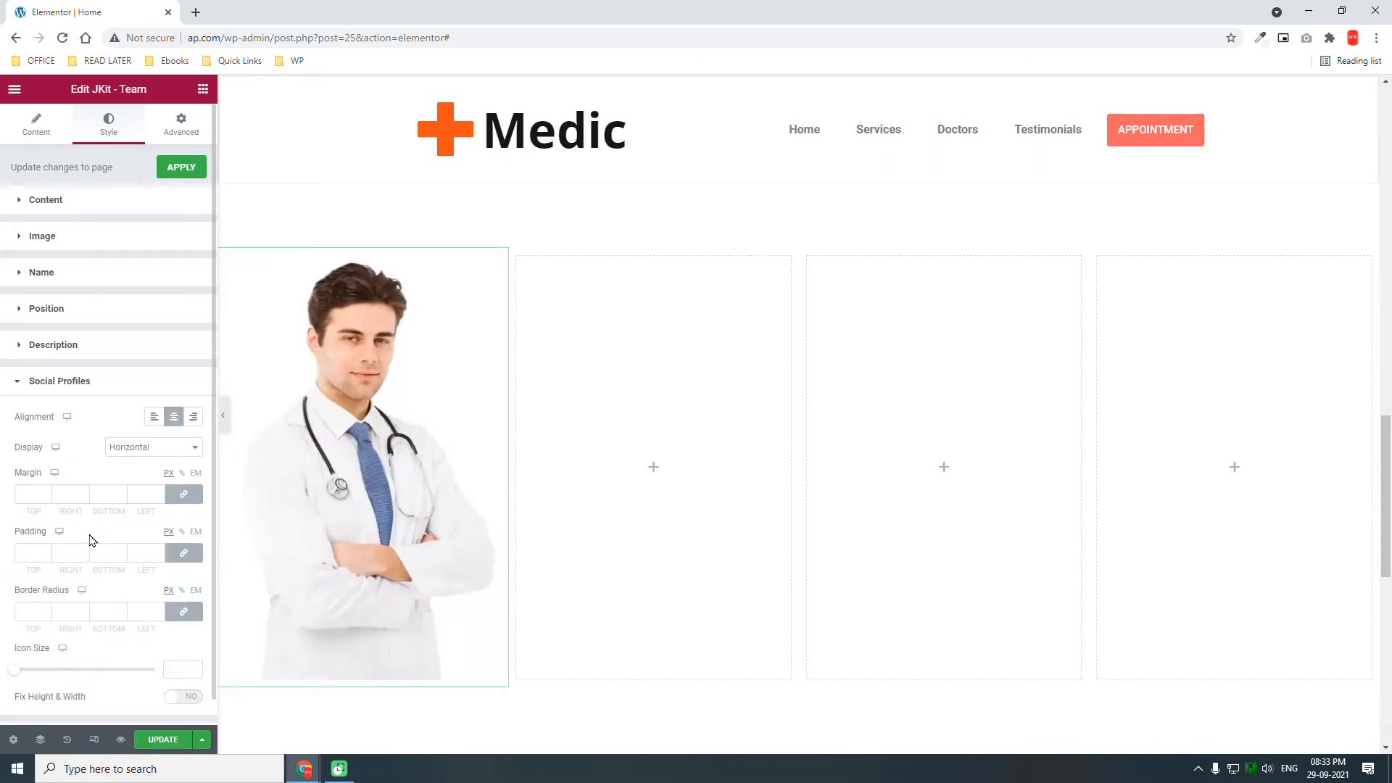
{"action": "scroll", "coordinate": [146, 474], "scroll_direction": "down", "scroll_amount": 1}
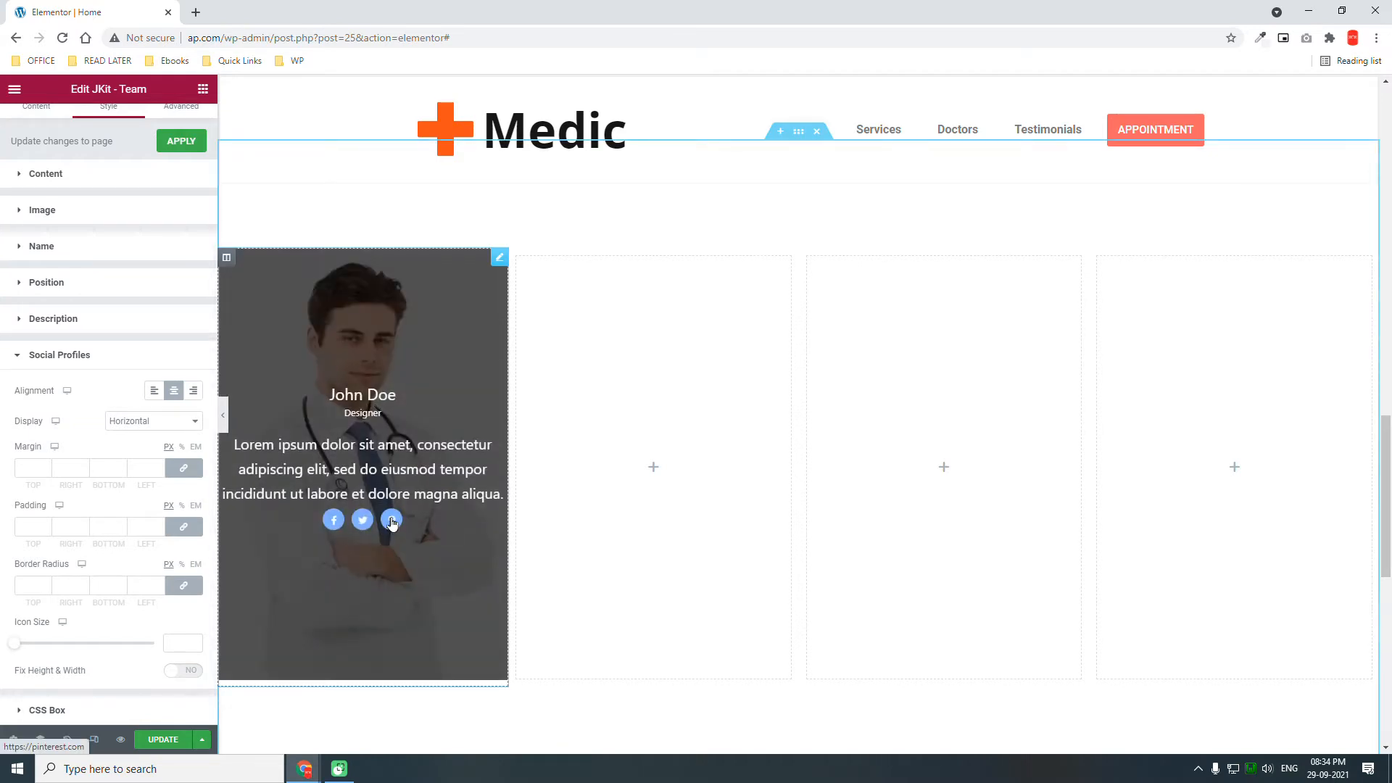
{"action": "scroll", "coordinate": [55, 174], "scroll_direction": "up", "scroll_amount": 1}
Give the Pinterest social icon a classic normal background in the Accent global color
{"action": "left_click", "coordinate": [49, 135]}
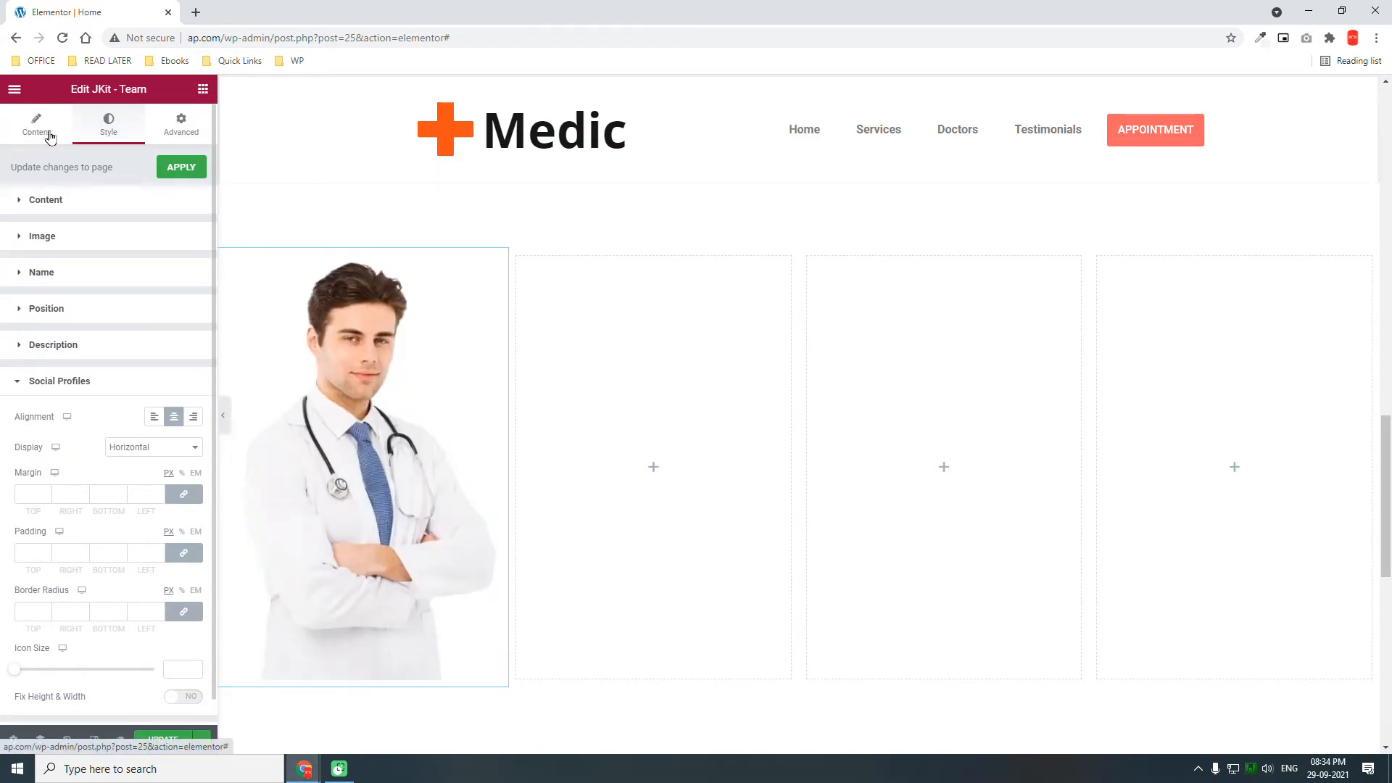
{"action": "scroll", "coordinate": [82, 542], "scroll_direction": "down", "scroll_amount": 1}
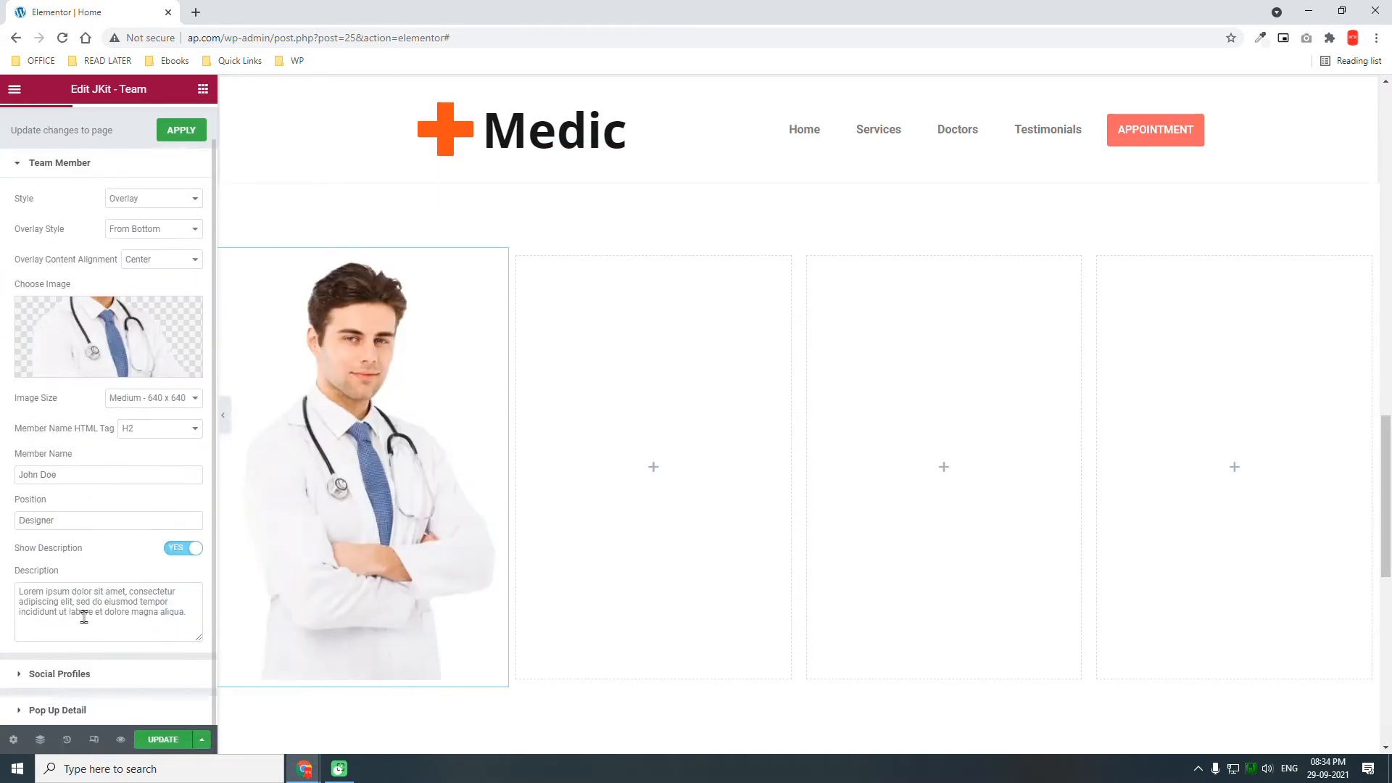
{"action": "left_click", "coordinate": [85, 675]}
{"action": "left_click", "coordinate": [90, 675]}
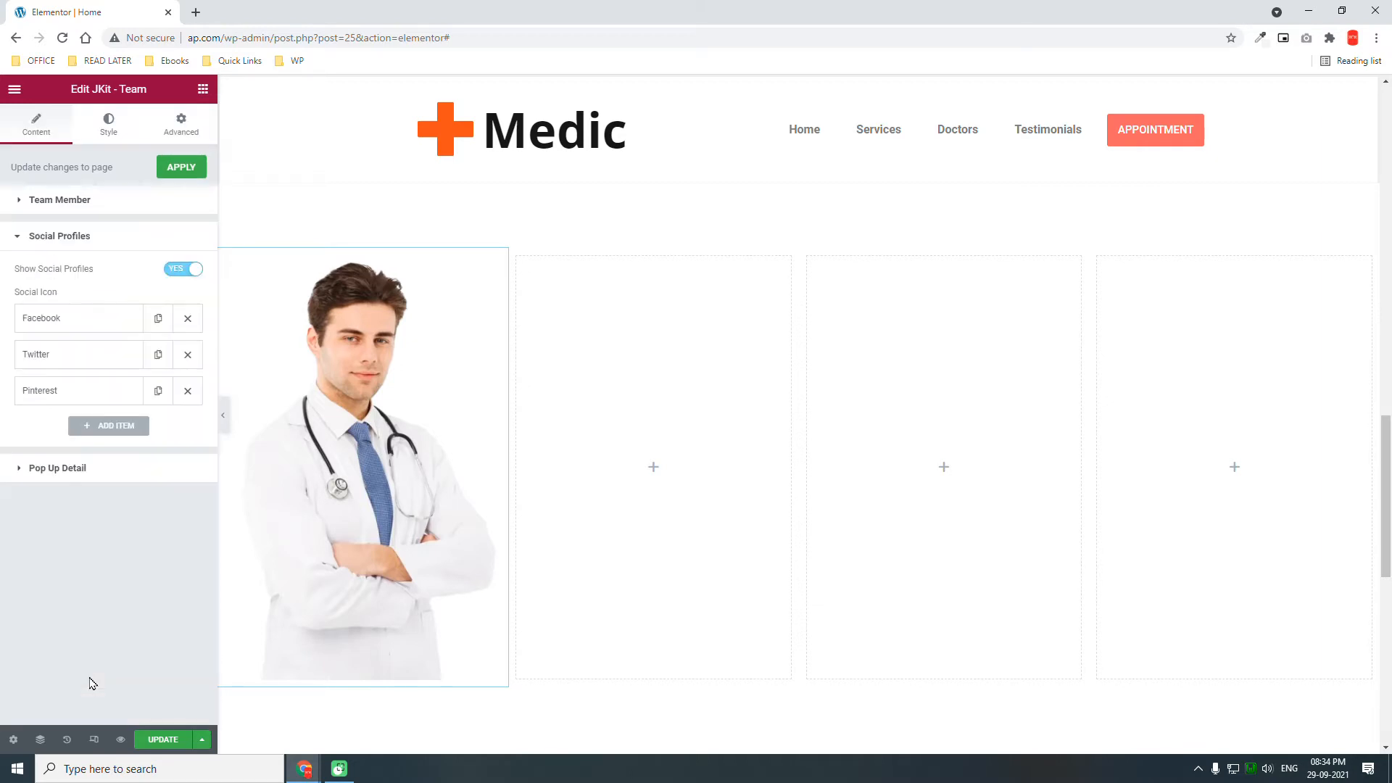
{"action": "left_click", "coordinate": [102, 391]}
{"action": "scroll", "coordinate": [109, 500], "scroll_direction": "down", "scroll_amount": 2}
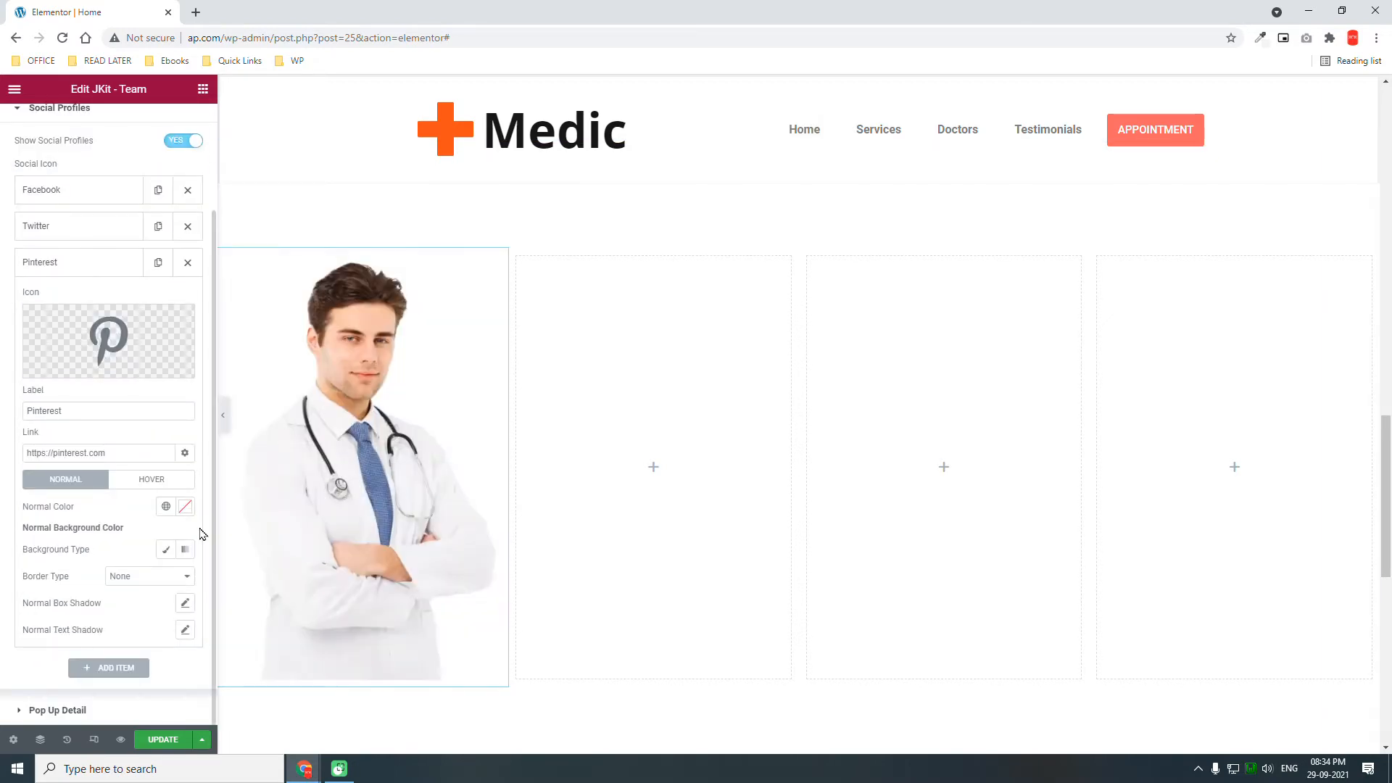
{"action": "left_click", "coordinate": [165, 549]}
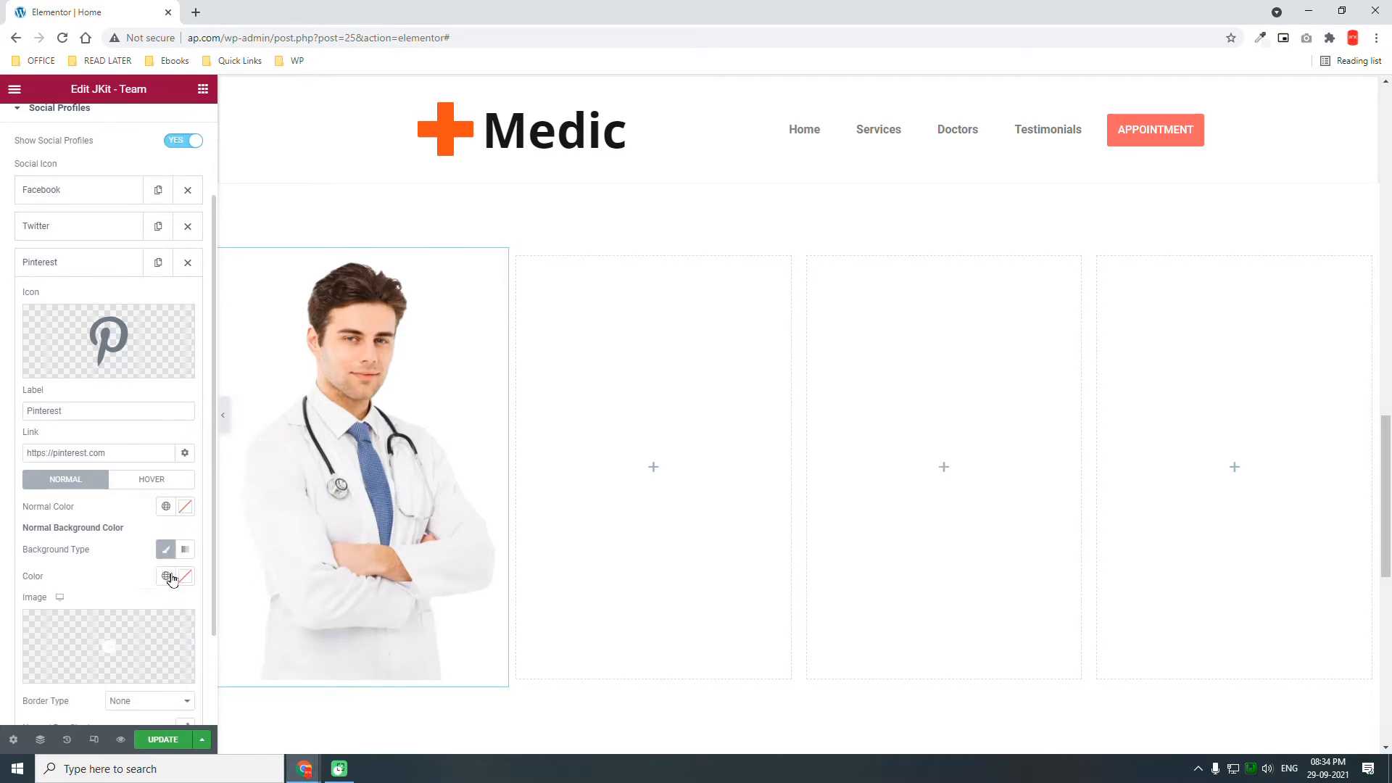
{"action": "left_click", "coordinate": [167, 577]}
{"action": "left_click", "coordinate": [56, 716]}
{"action": "mouse_move", "coordinate": [312, 558]}
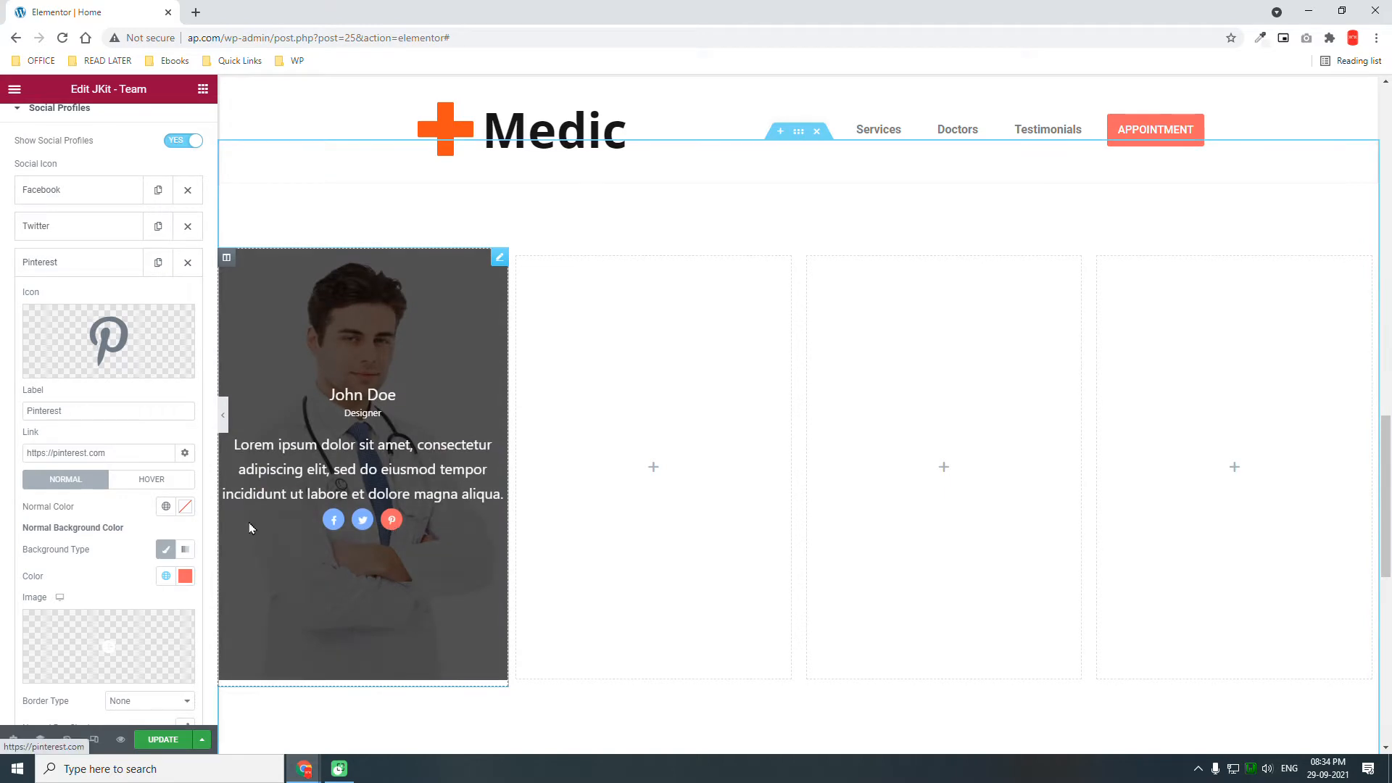
Give the Twitter social icon a classic normal background in the Accent global color
{"action": "left_click", "coordinate": [94, 226]}
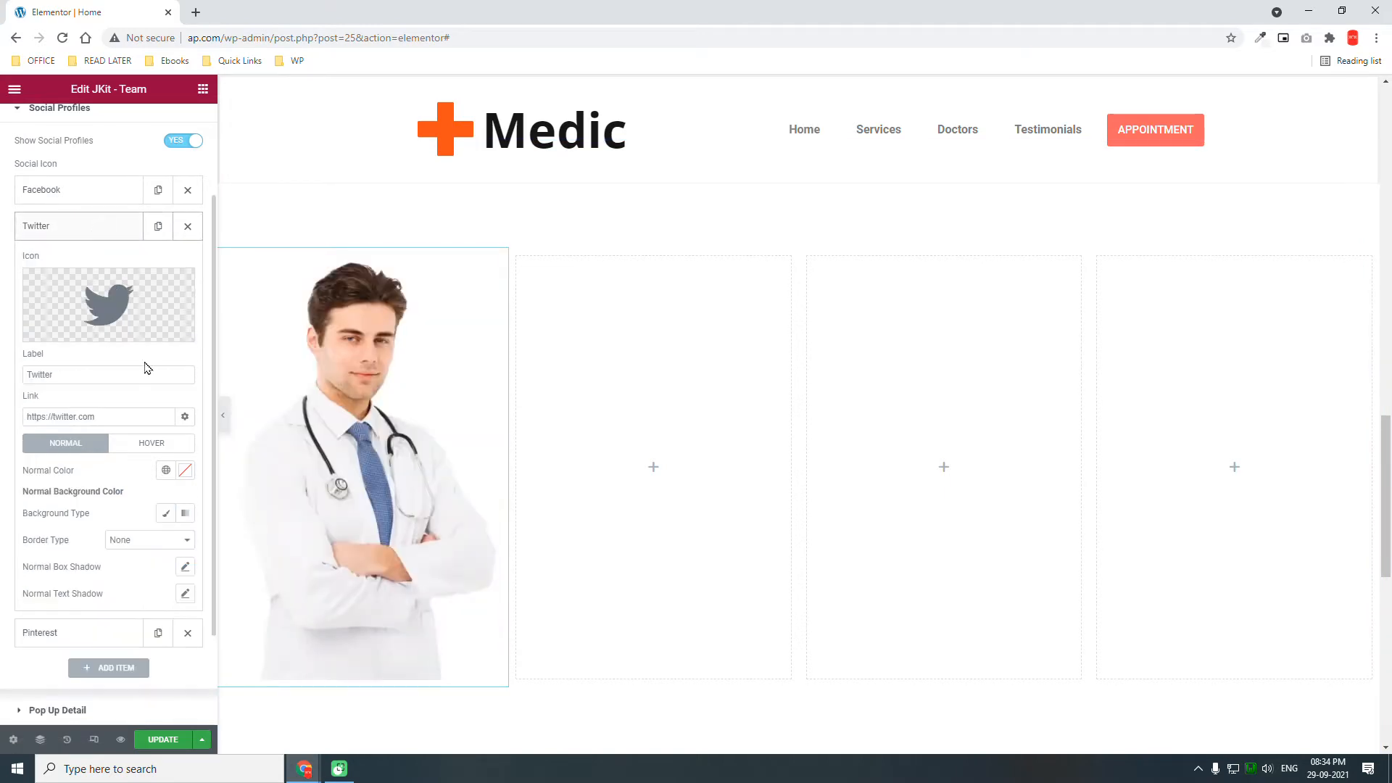
{"action": "left_click", "coordinate": [165, 513]}
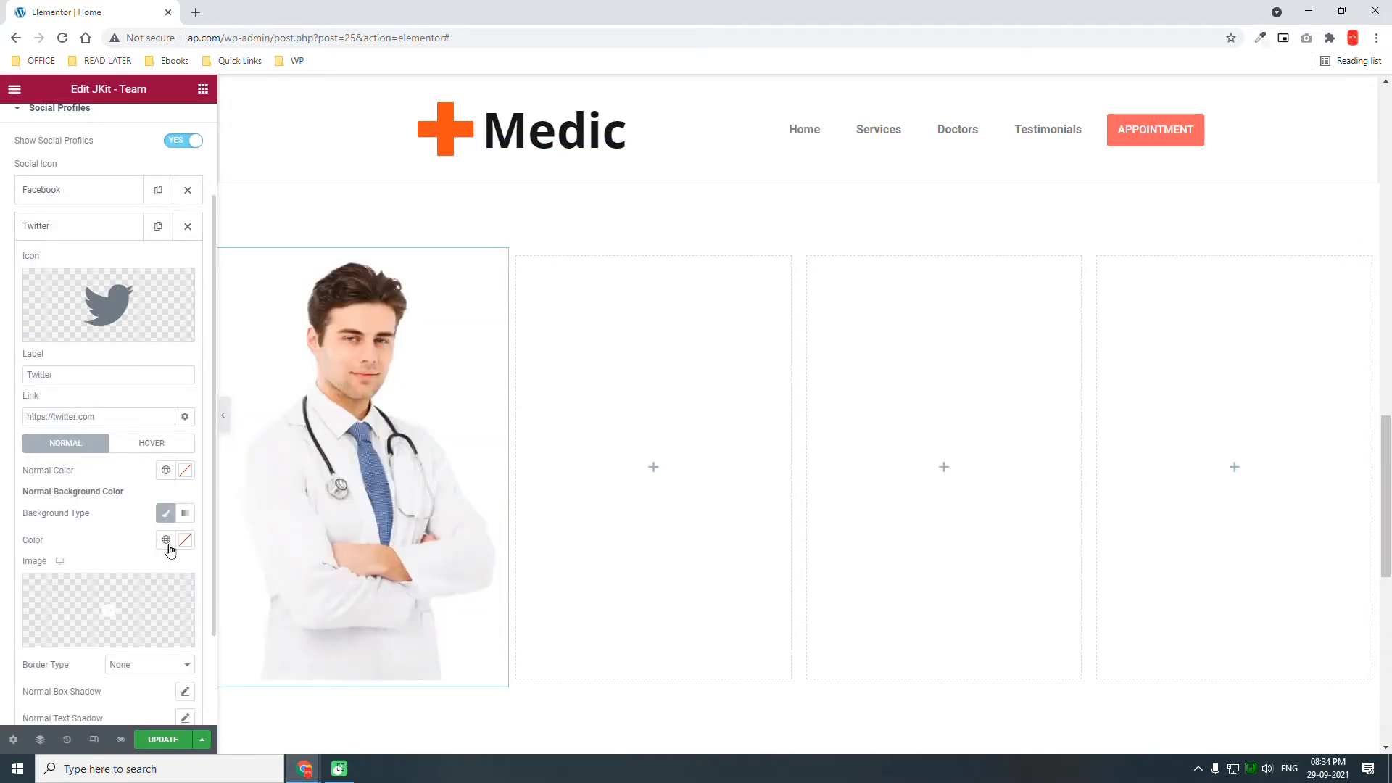
{"action": "left_click", "coordinate": [166, 541]}
{"action": "left_click", "coordinate": [68, 680]}
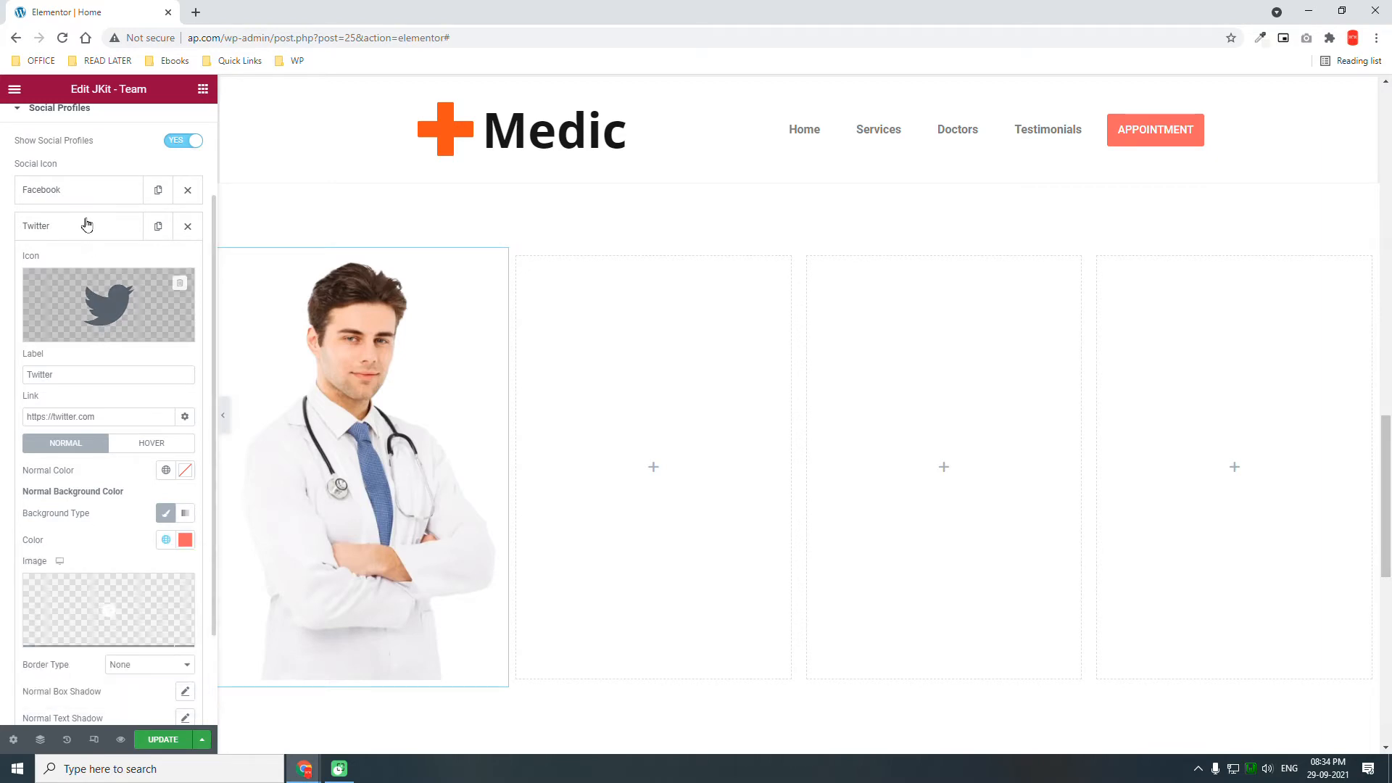
Give the Facebook social icon a classic normal background in the Accent global color
{"action": "left_click", "coordinate": [86, 187]}
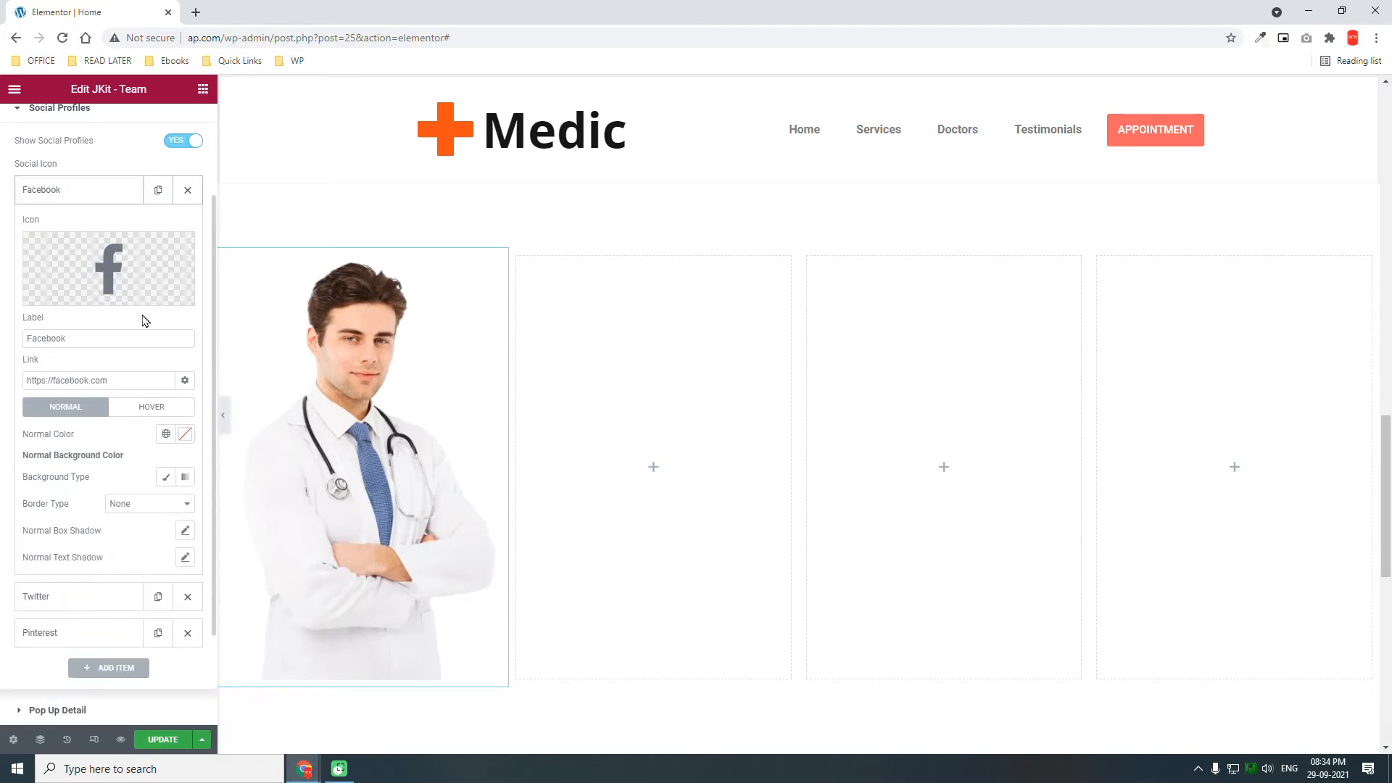
{"action": "left_click", "coordinate": [161, 480]}
{"action": "left_click", "coordinate": [166, 503]}
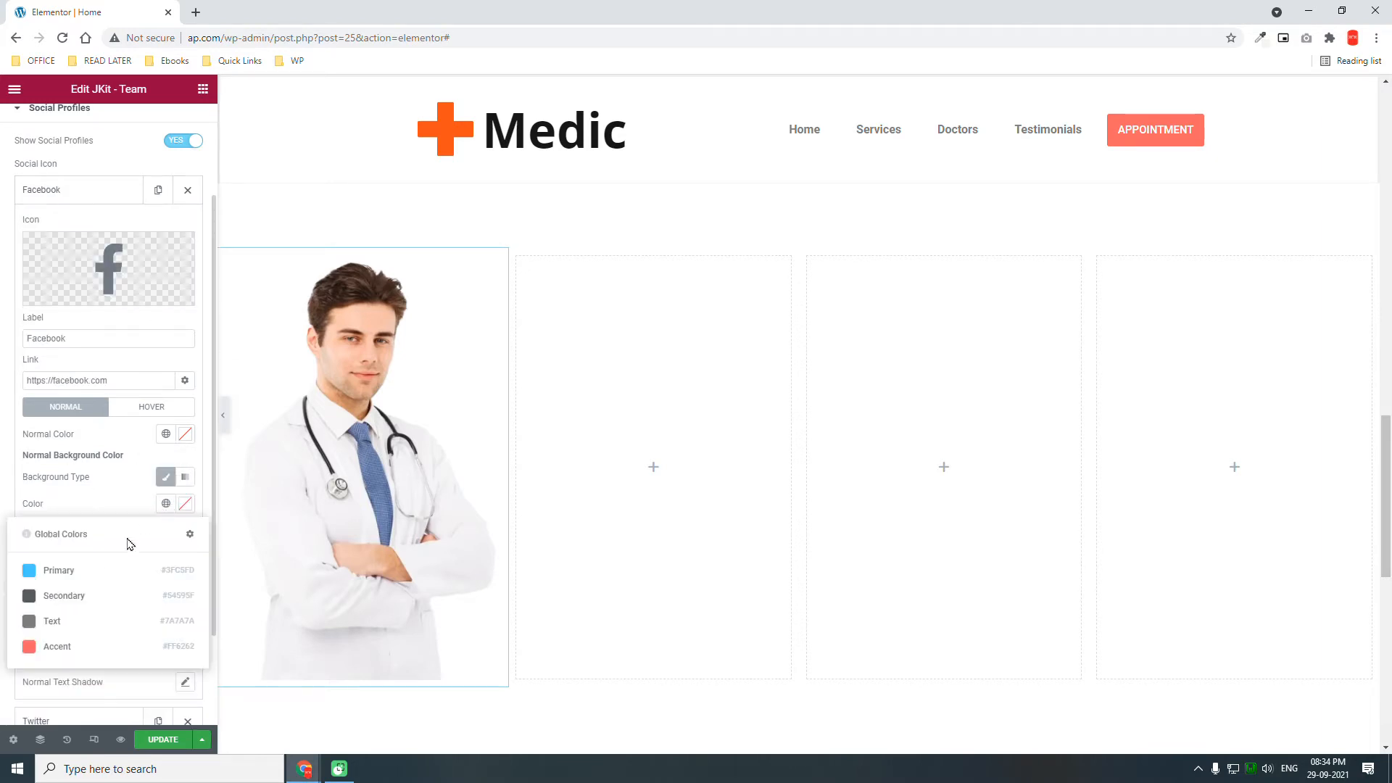
{"action": "left_click", "coordinate": [69, 649]}
{"action": "mouse_move", "coordinate": [342, 482]}
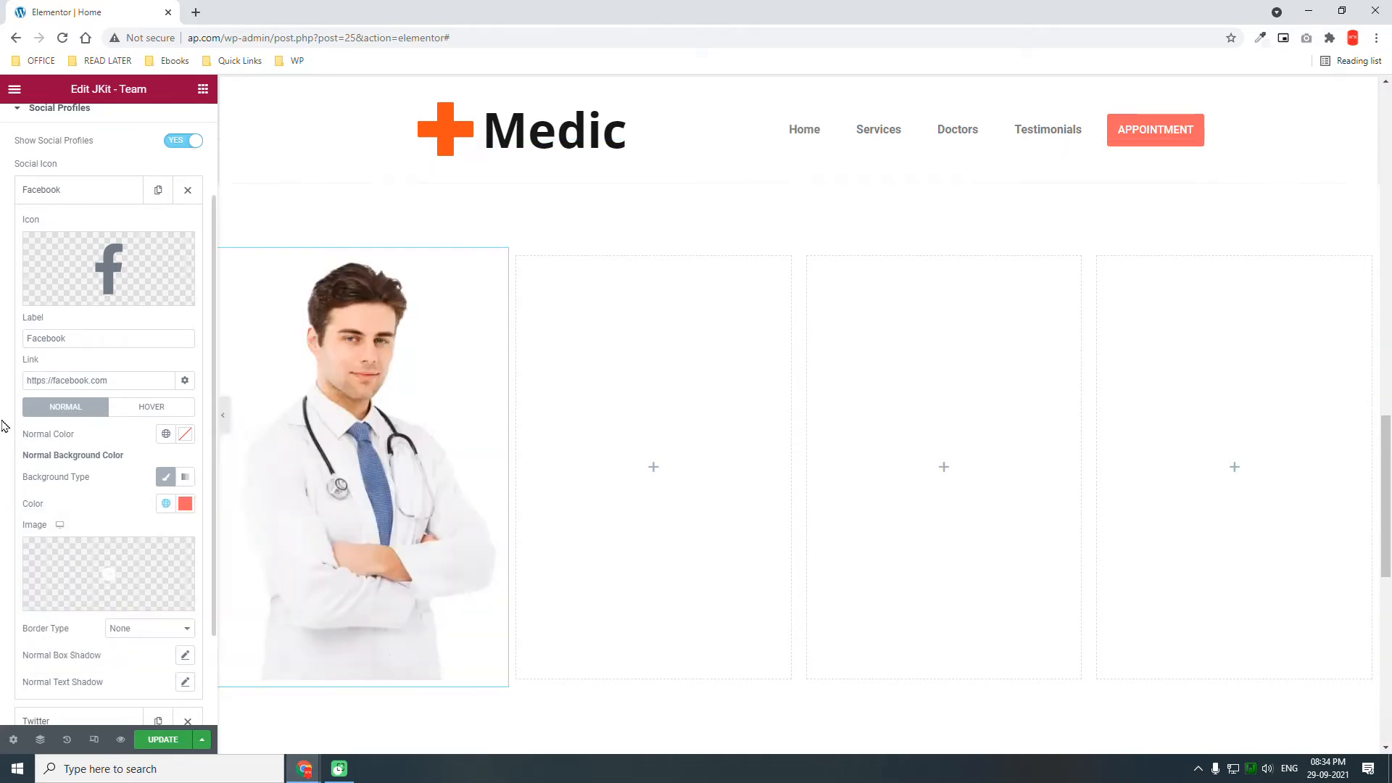
Copy the finished team widget from the first column and paste it into the empty second column
{"action": "right_click", "coordinate": [502, 258]}
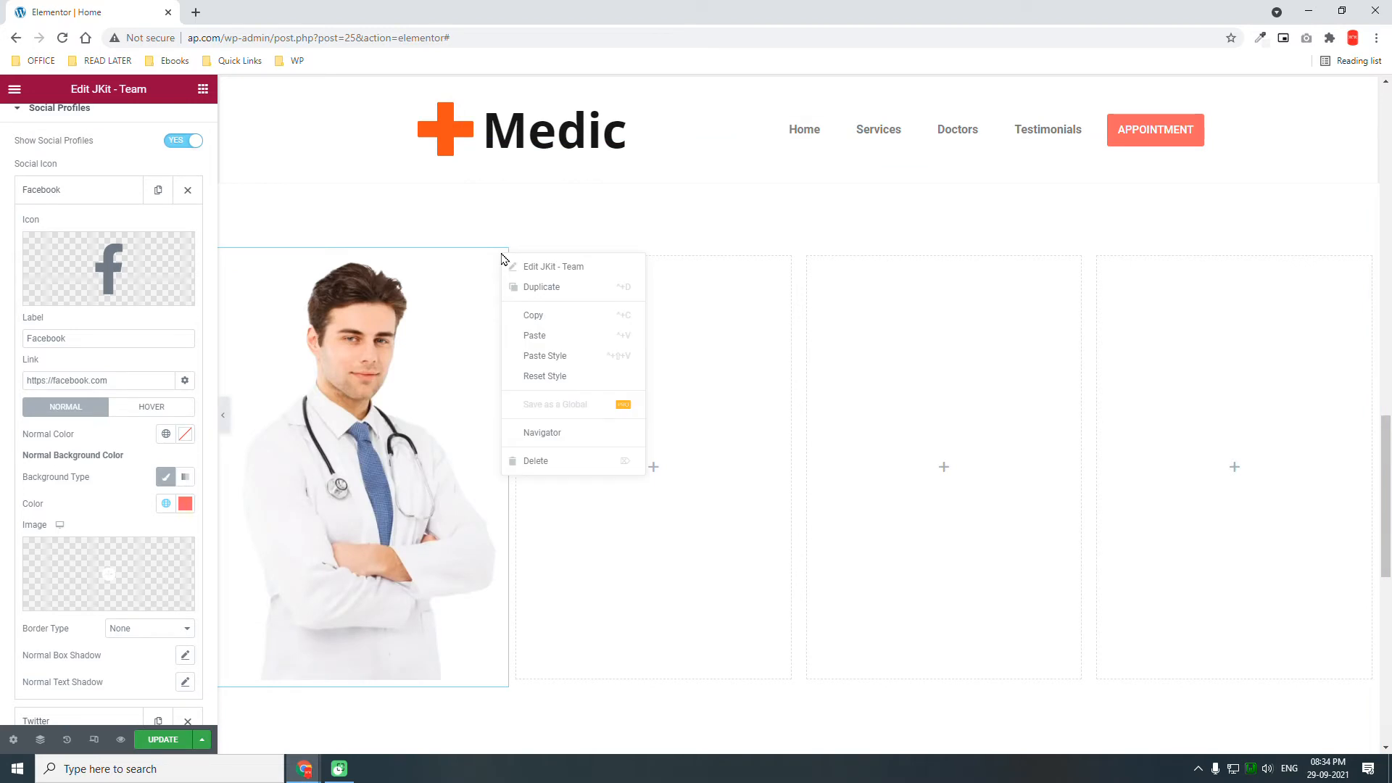
{"action": "left_click", "coordinate": [554, 318]}
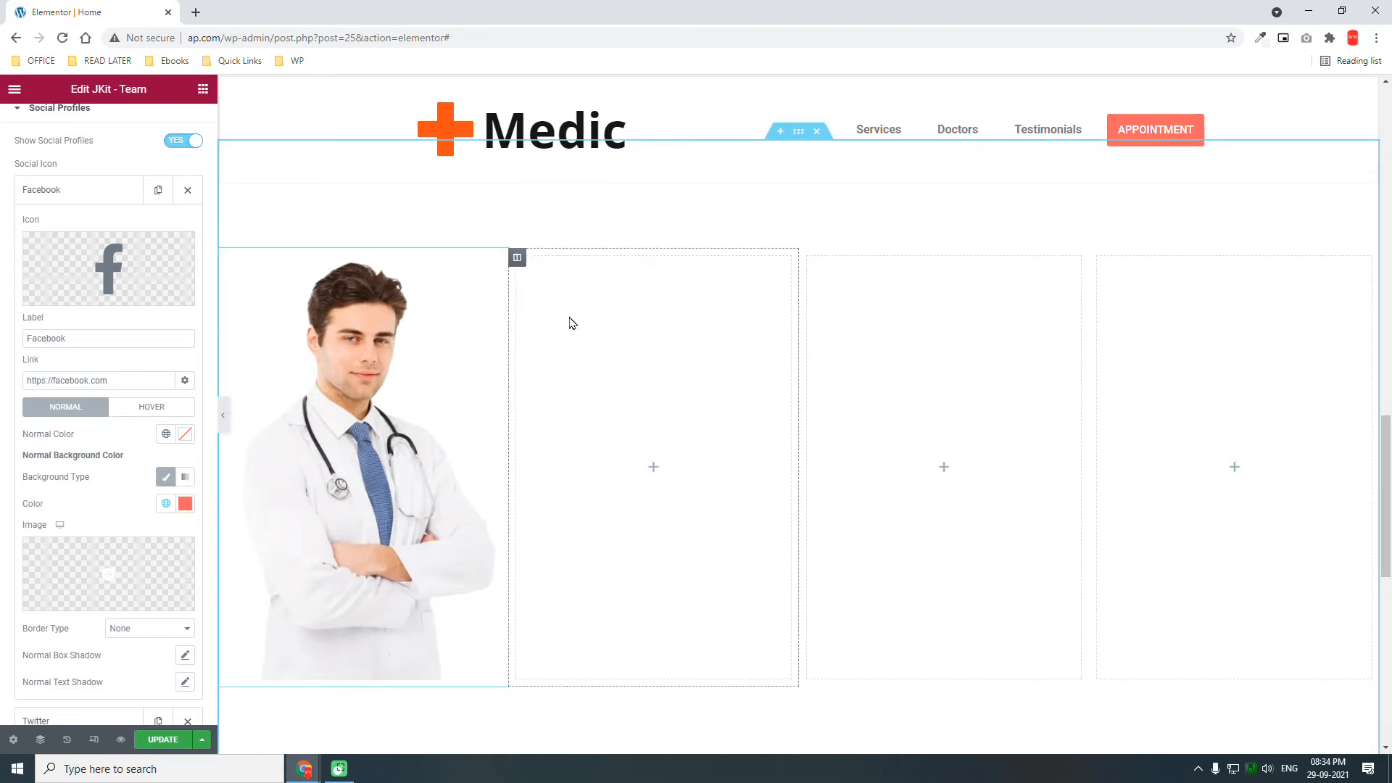
{"action": "right_click", "coordinate": [569, 320]}
{"action": "left_click", "coordinate": [641, 433]}
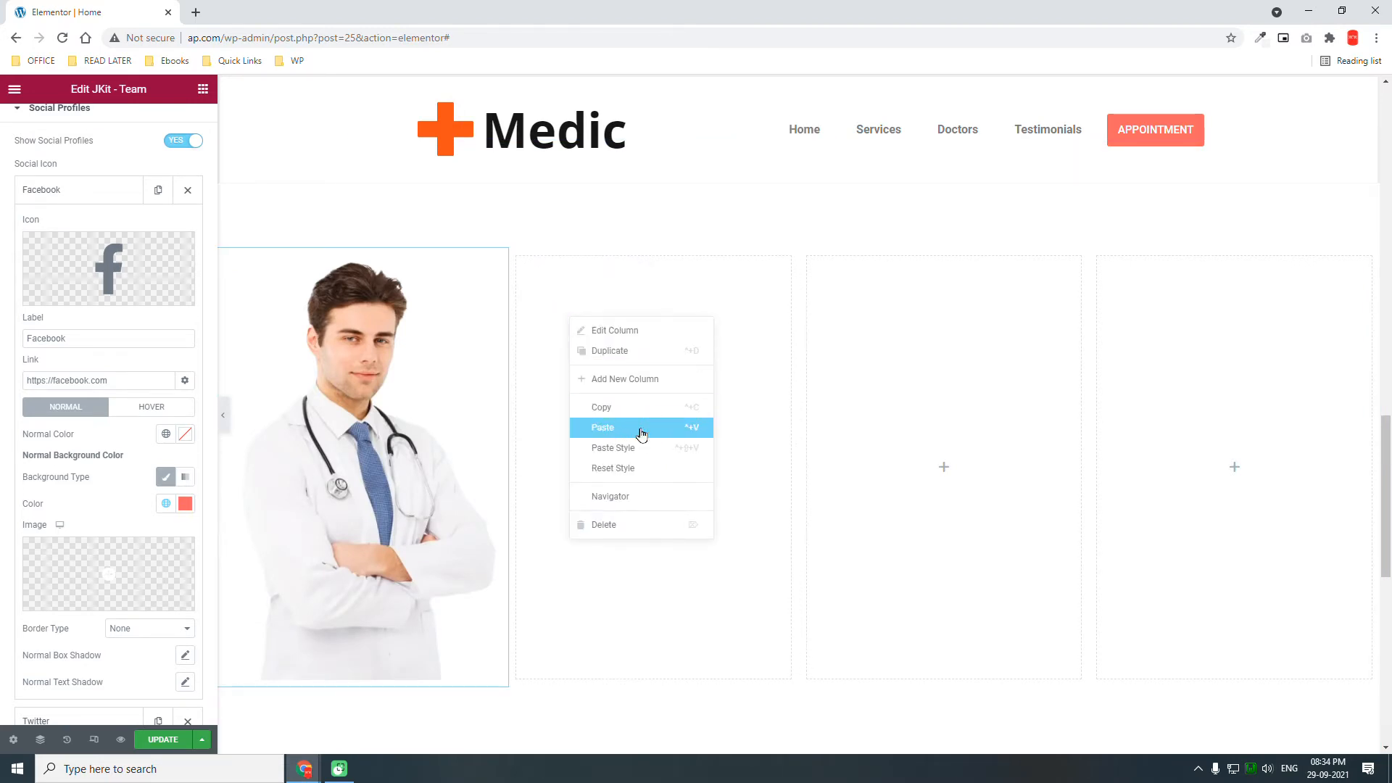
{"action": "left_click", "coordinate": [641, 427]}
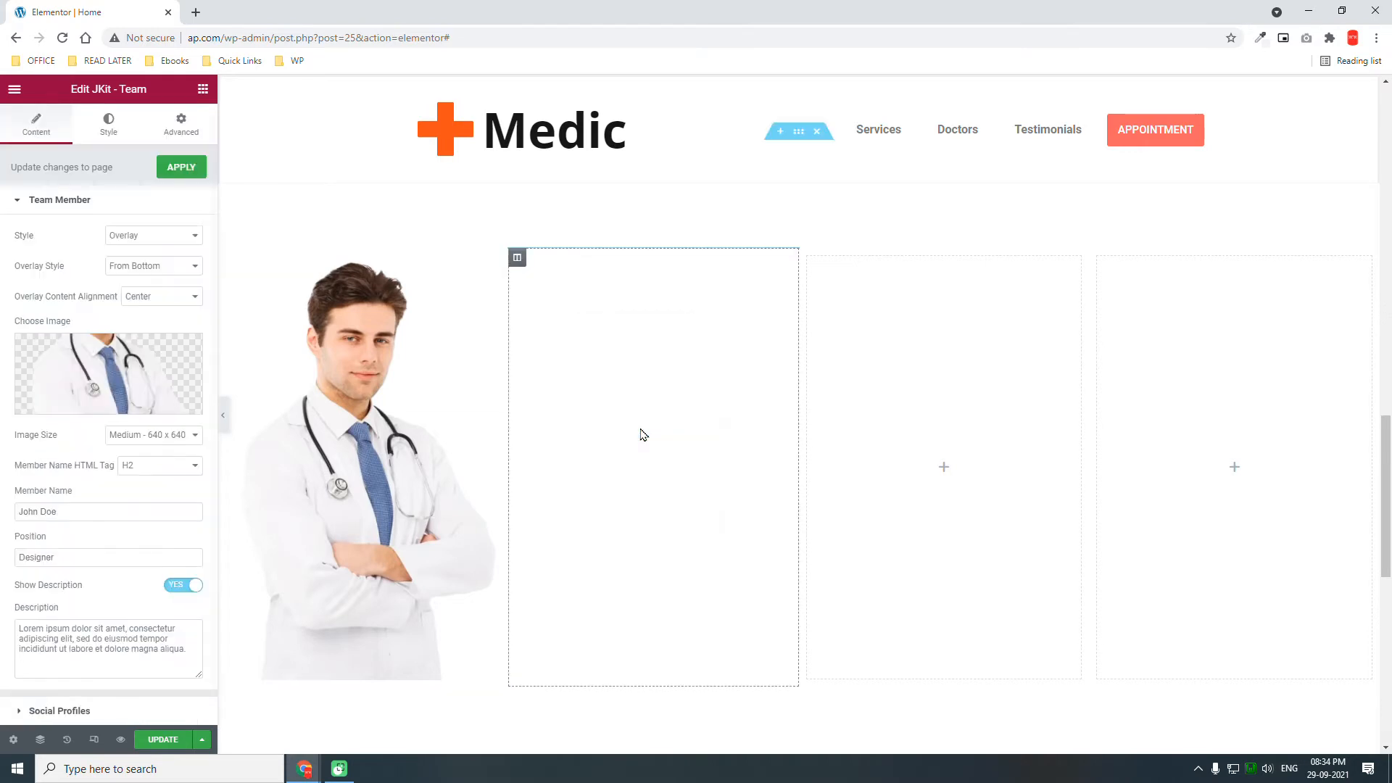
Paste the copied team widget into the empty third and fourth columns
{"action": "right_click", "coordinate": [929, 352]}
{"action": "left_click", "coordinate": [961, 462]}
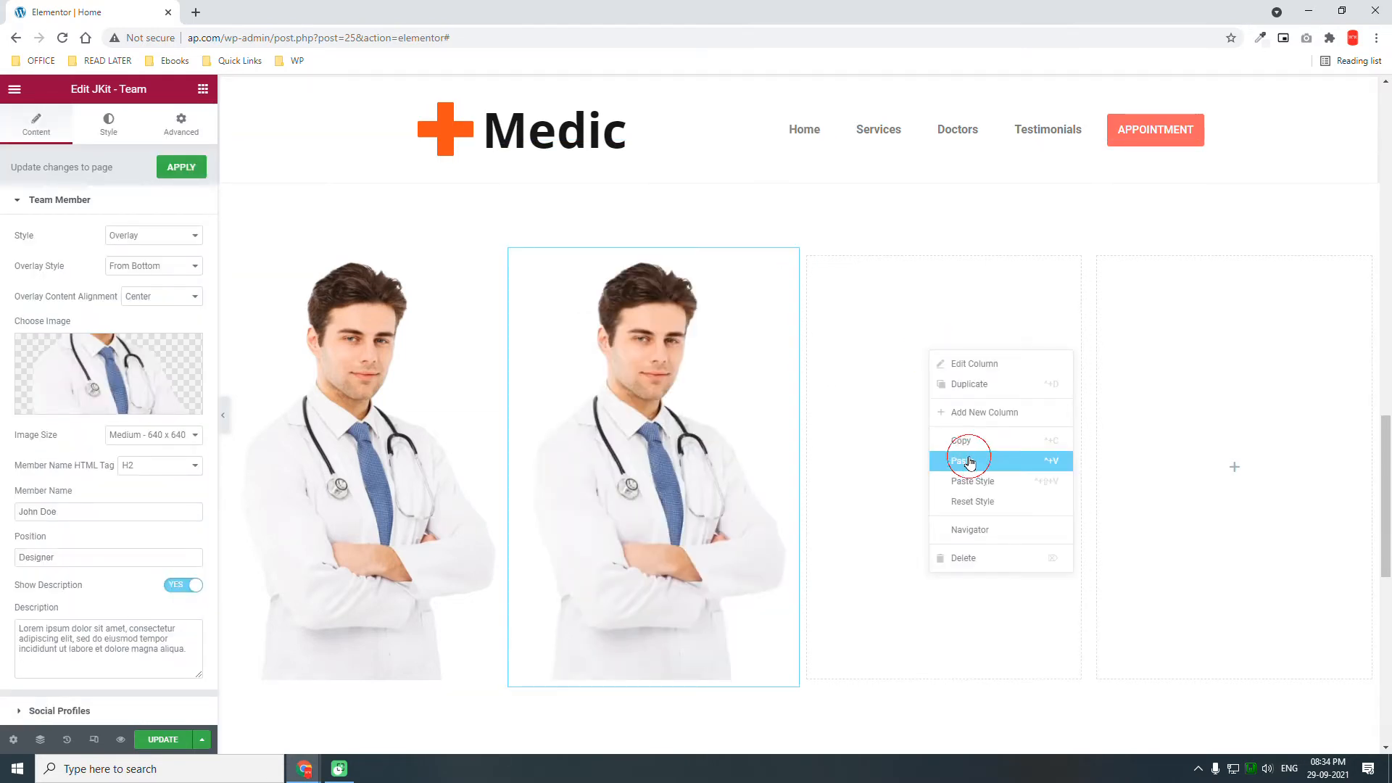
{"action": "right_click", "coordinate": [1226, 354]}
{"action": "left_click", "coordinate": [1268, 462]}
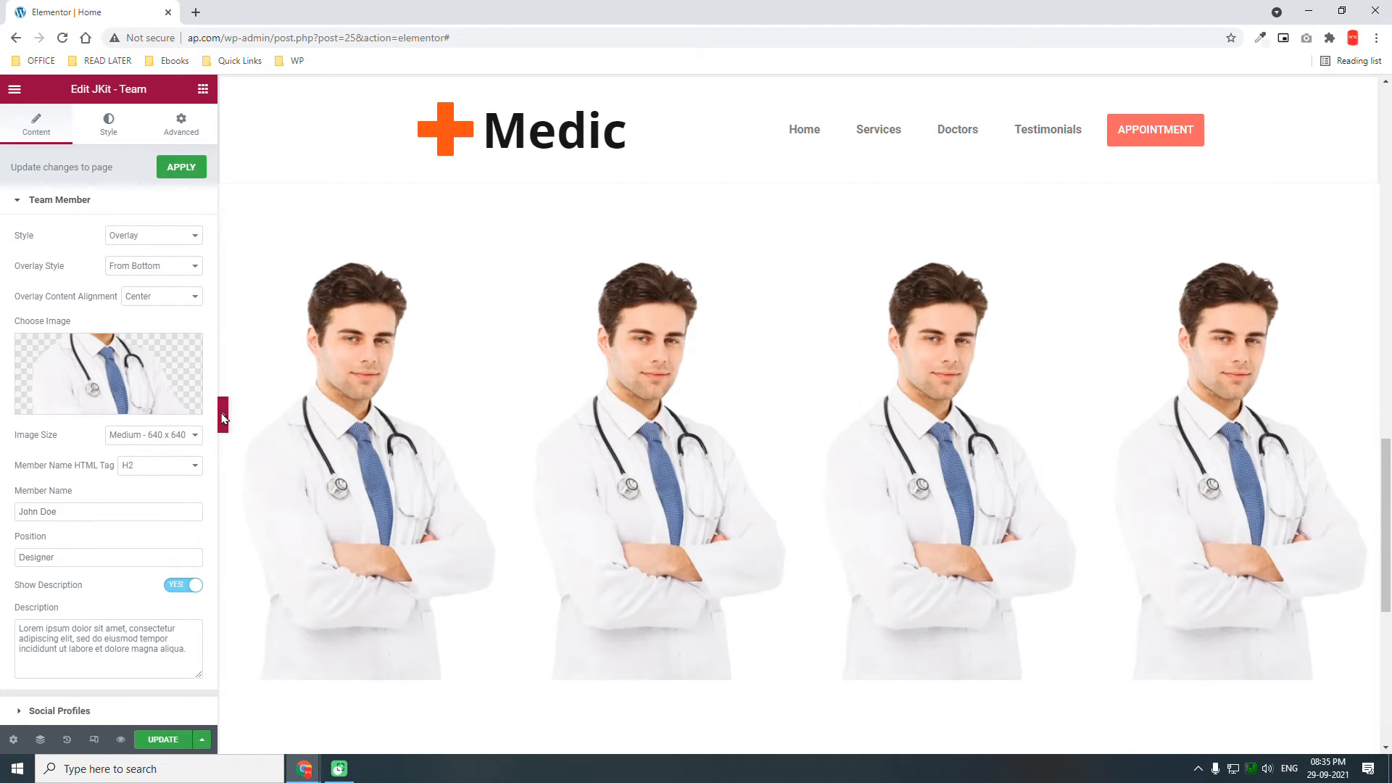
Preview the doctors section at full width without the editing panel and examine the team members' overlays
{"action": "left_click", "coordinate": [222, 416]}
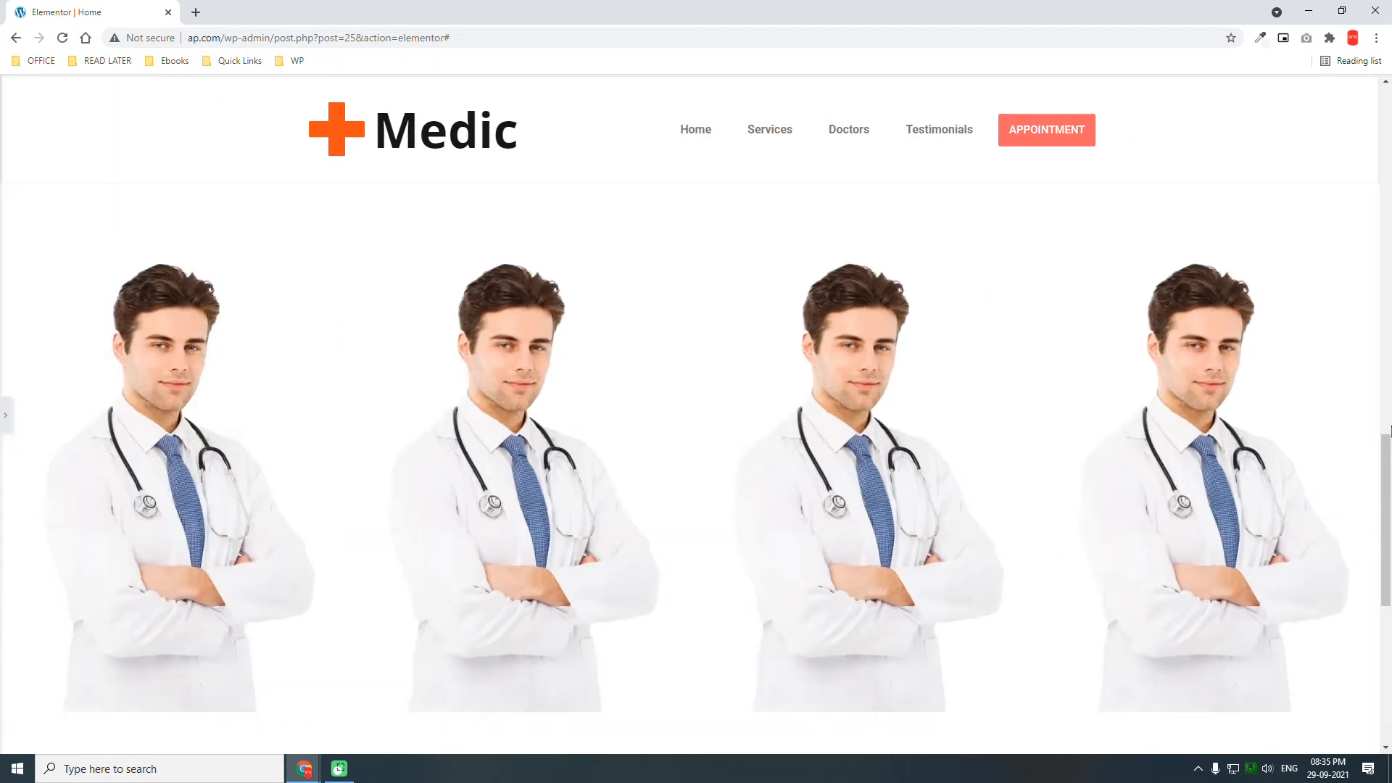
{"action": "scroll", "coordinate": [1390, 430], "scroll_direction": "up", "scroll_amount": 2}
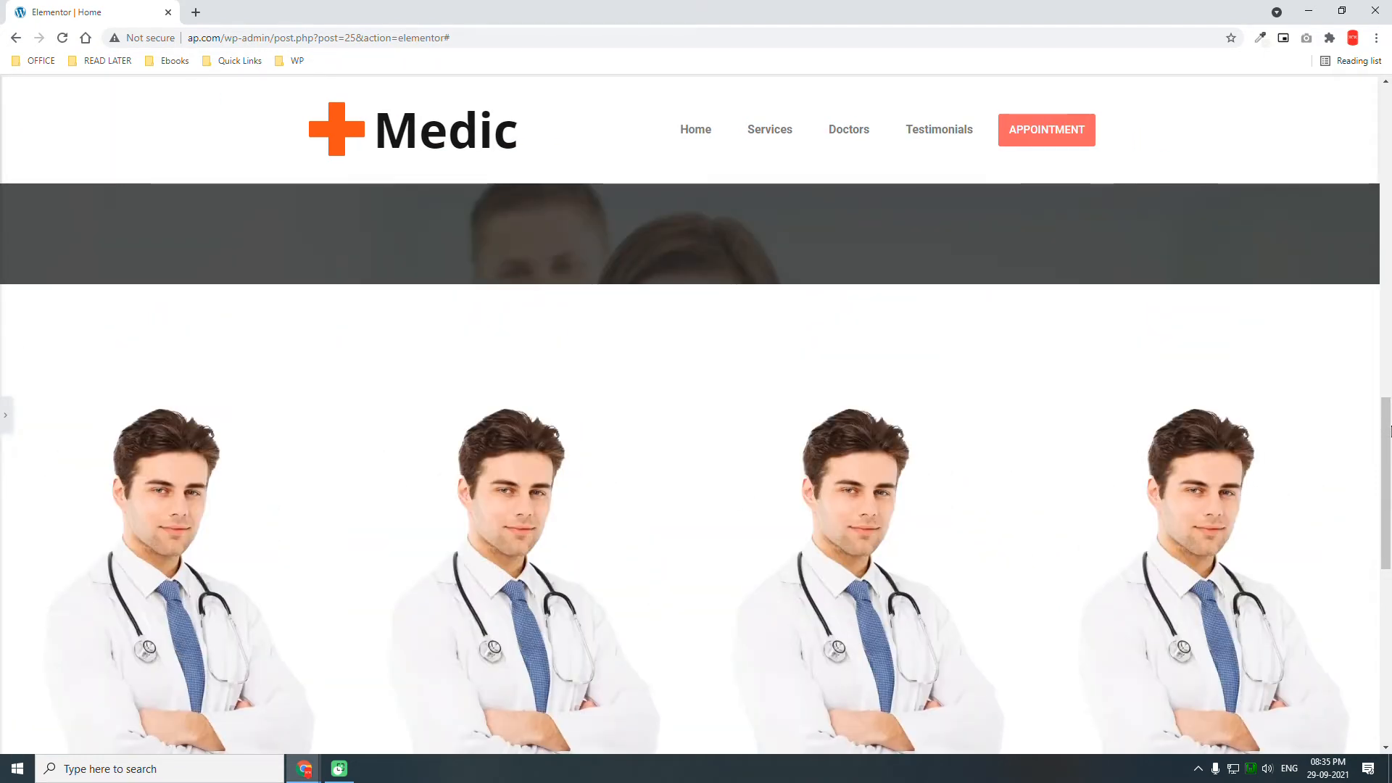
{"action": "scroll", "coordinate": [1390, 431], "scroll_direction": "down", "scroll_amount": 2}
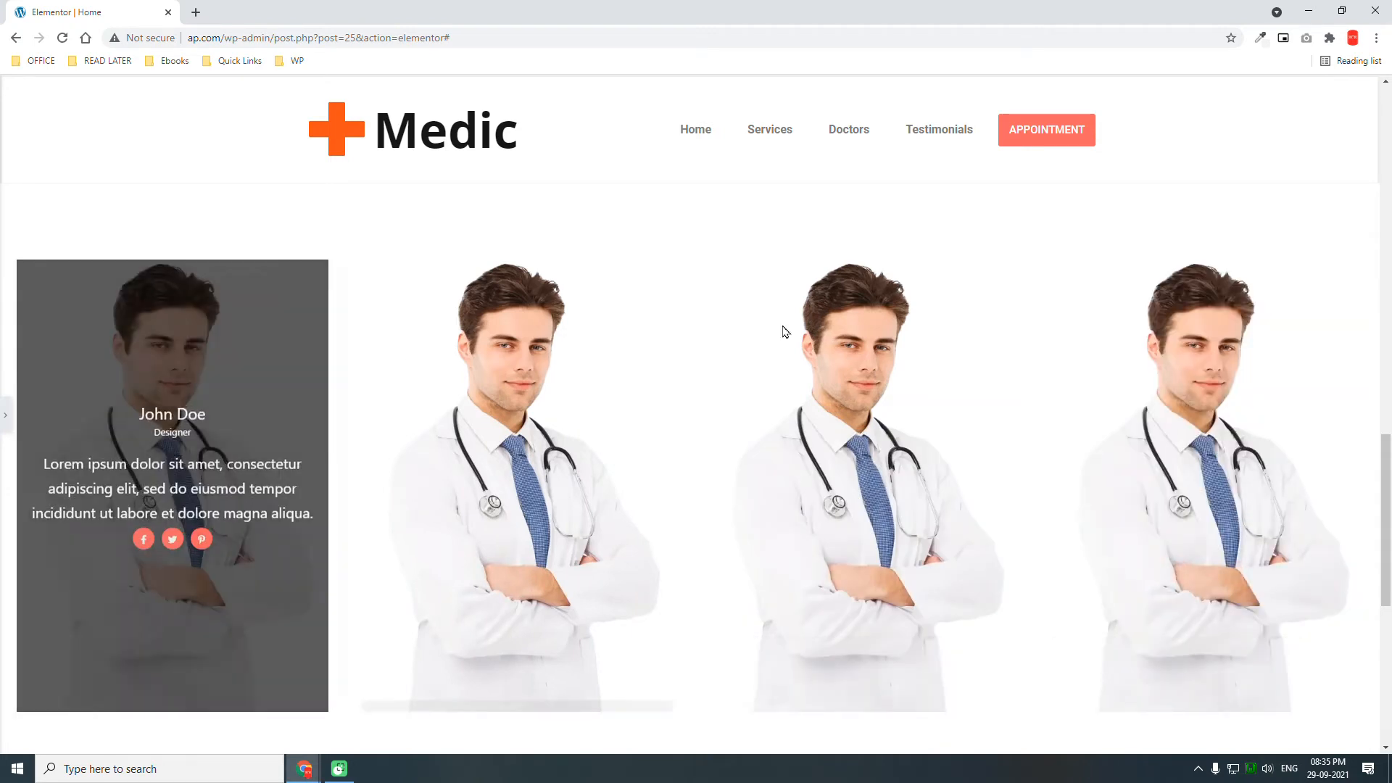
{"action": "left_click", "coordinate": [8, 407]}
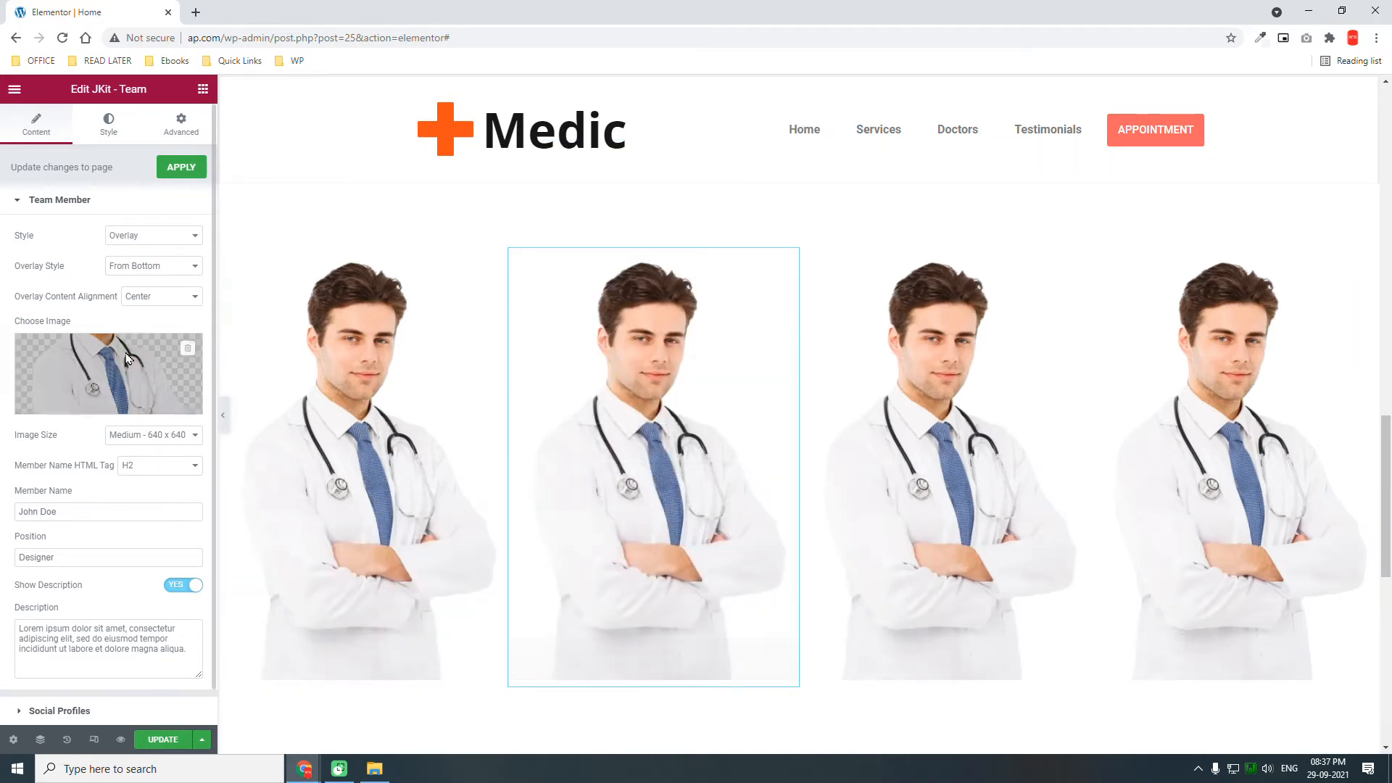
Replace the second column's member image with the media library photo of the dark-haired woman doctor in front of trees
{"action": "left_click", "coordinate": [126, 359]}
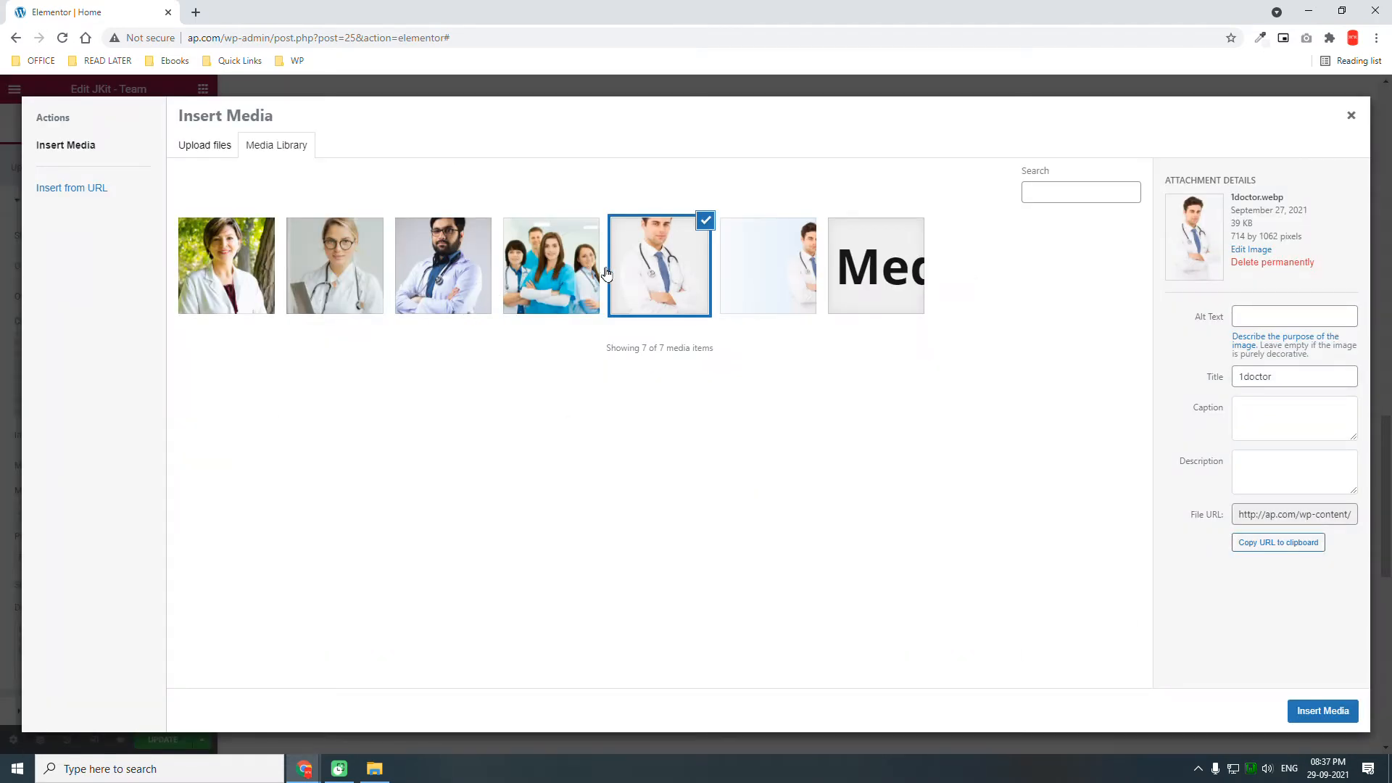
{"action": "left_click", "coordinate": [225, 269]}
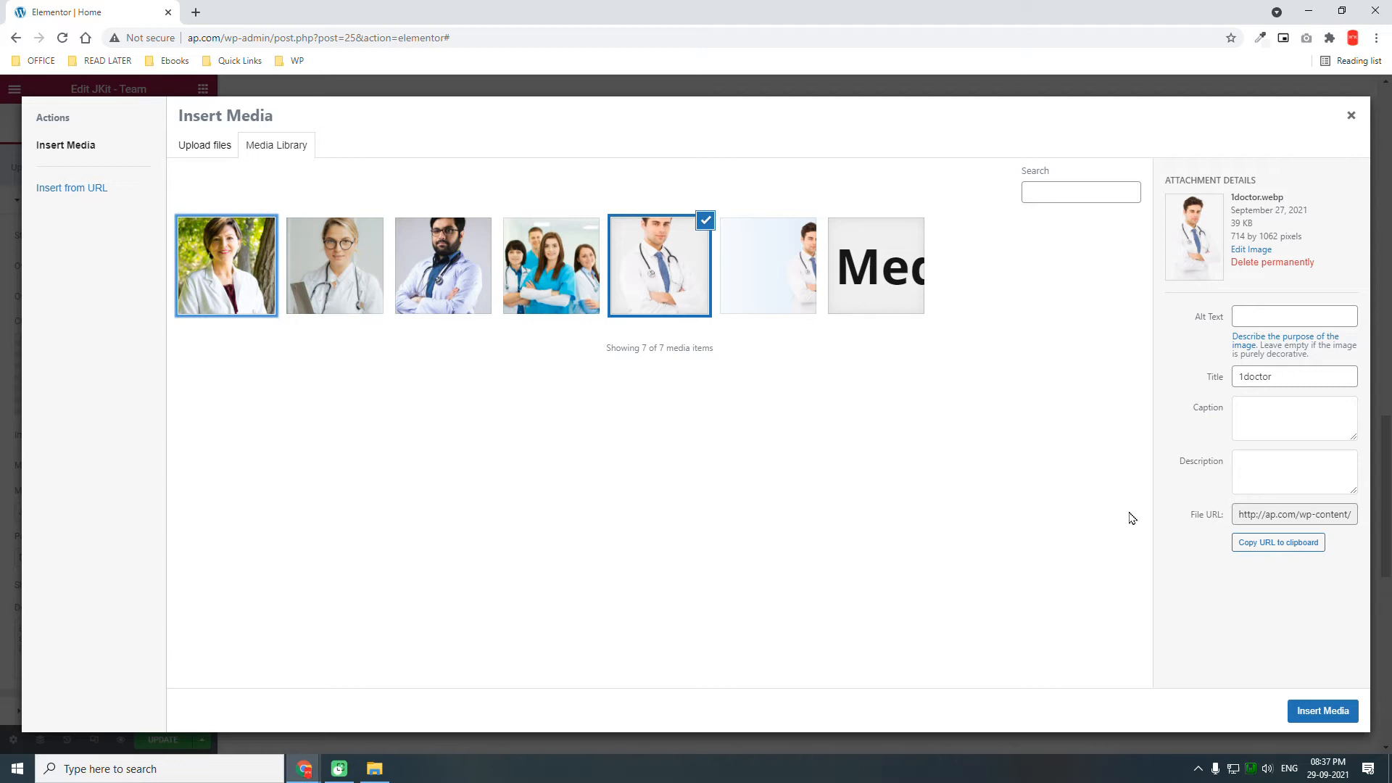
{"action": "left_click", "coordinate": [1324, 713]}
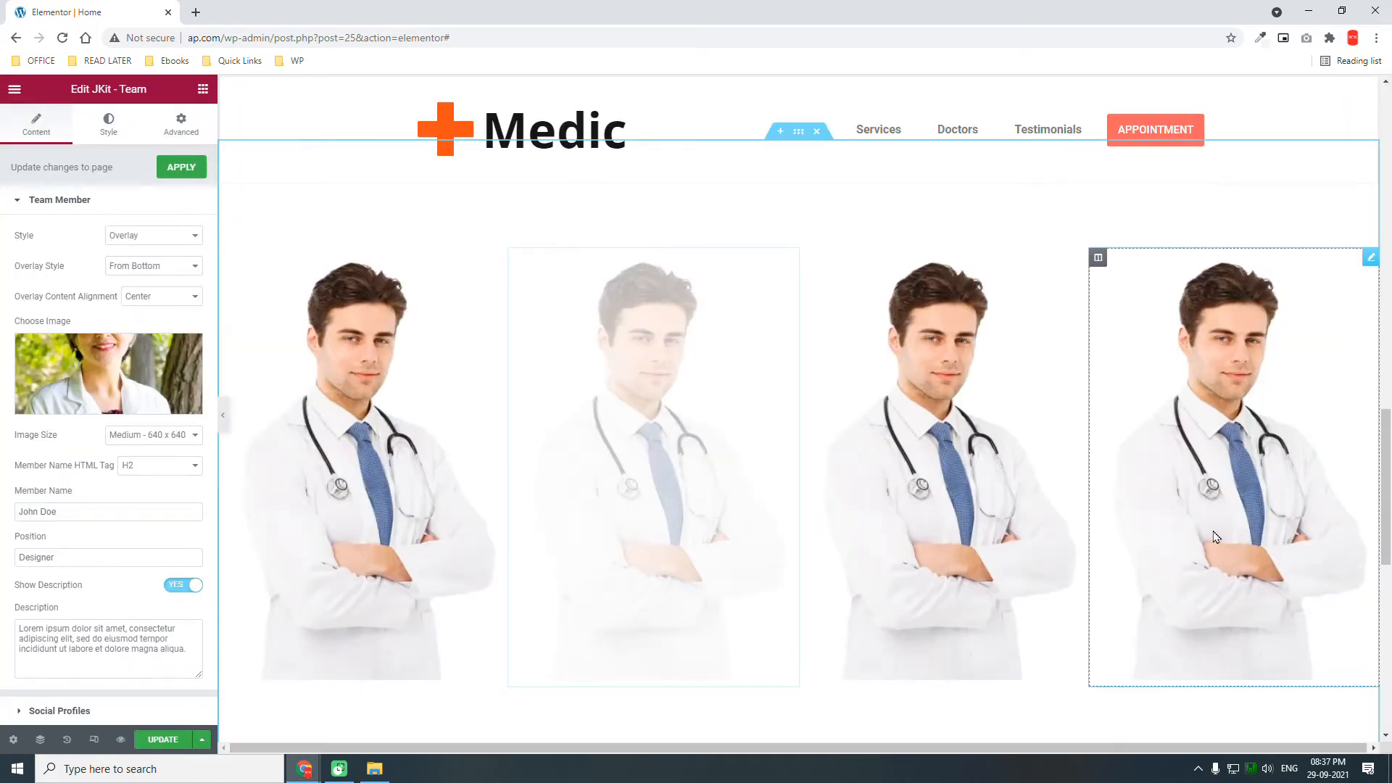
{"action": "mouse_move", "coordinate": [1215, 537]}
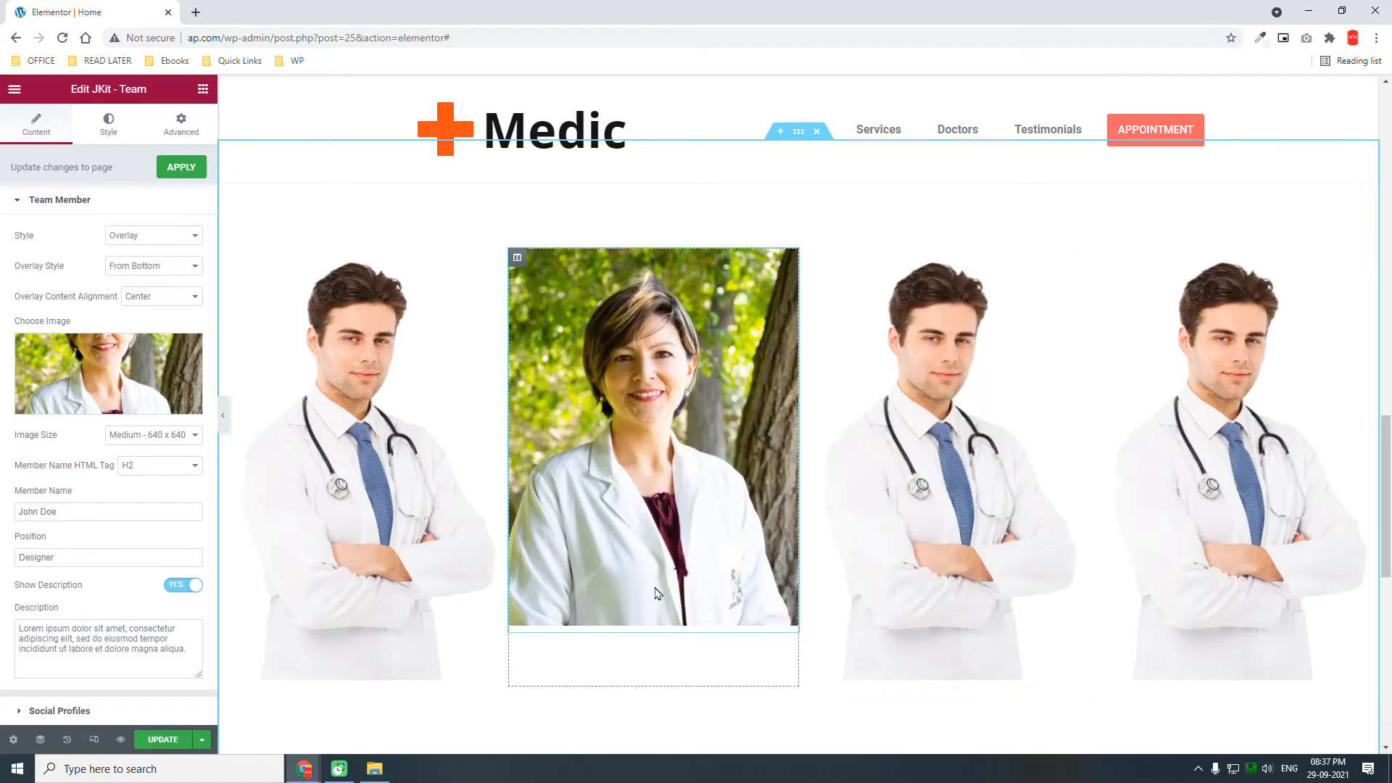
{"action": "mouse_move", "coordinate": [324, 652]}
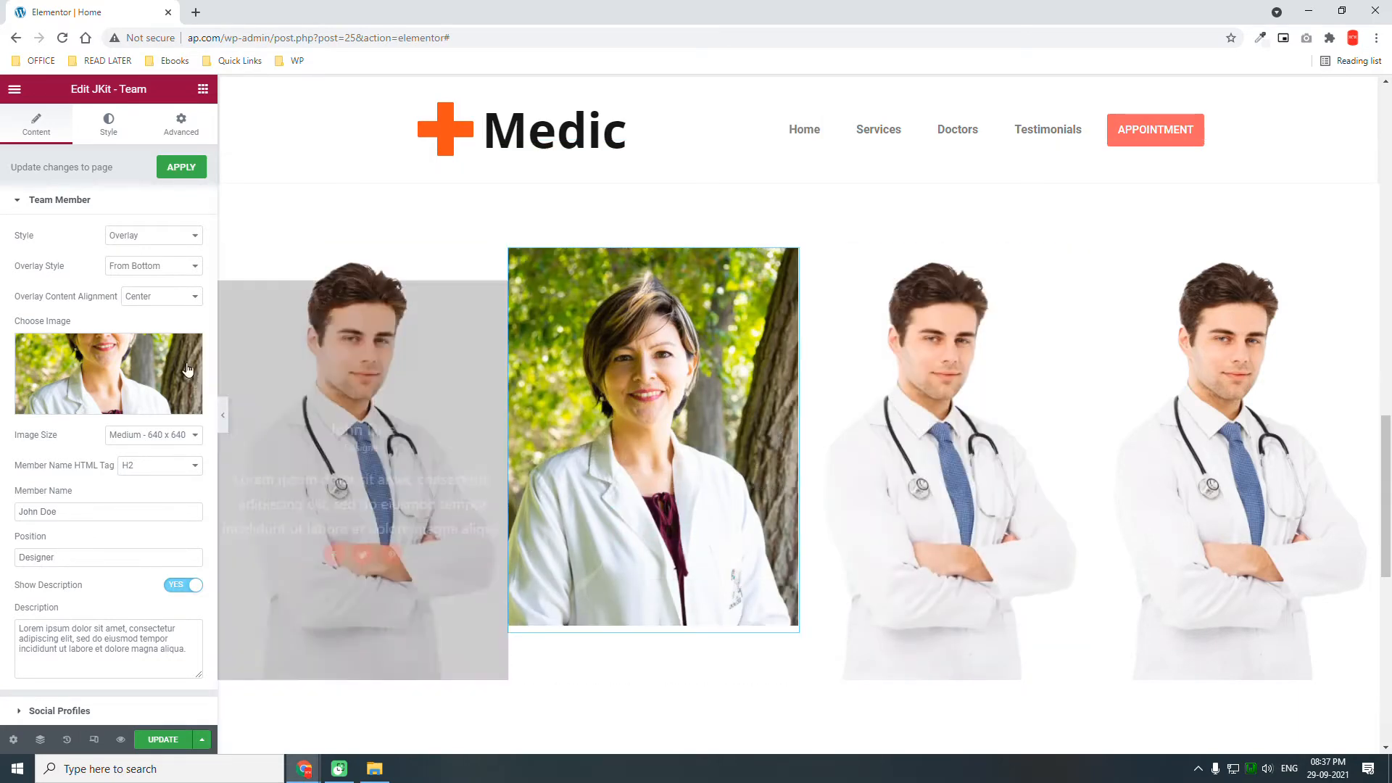
{"action": "left_click", "coordinate": [174, 297]}
{"action": "left_click", "coordinate": [174, 297]}
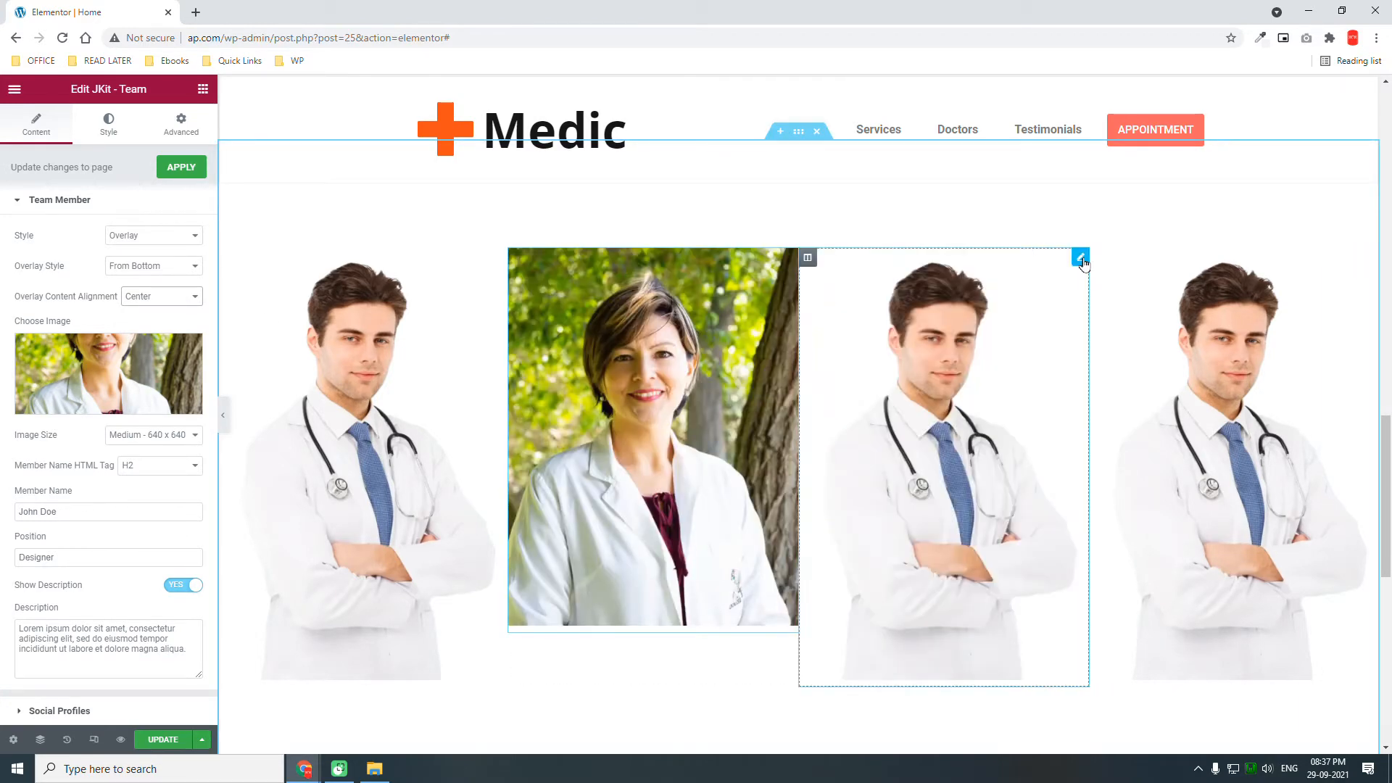
Replace the third column's member image with the media library photo of the blonde woman doctor wearing glasses
{"action": "left_click", "coordinate": [1081, 259]}
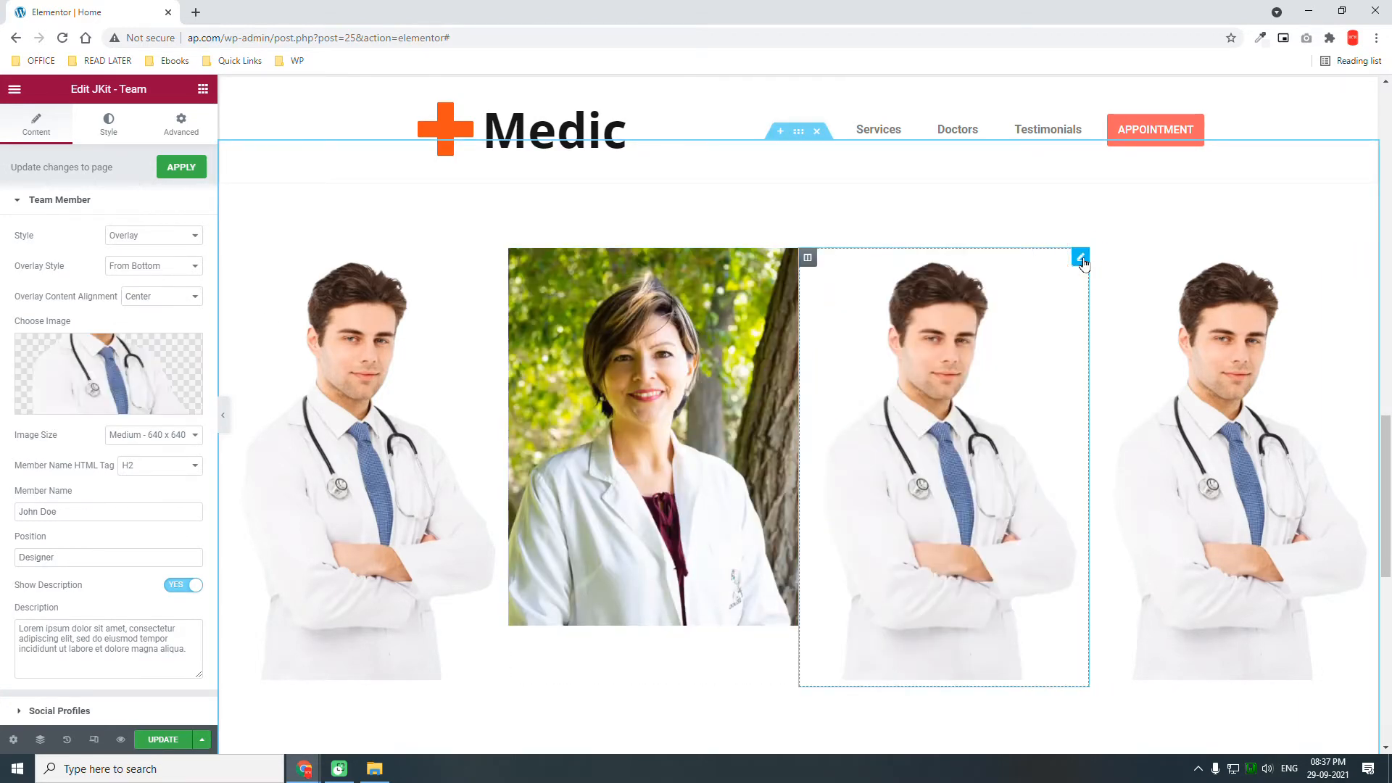
{"action": "left_click", "coordinate": [142, 354]}
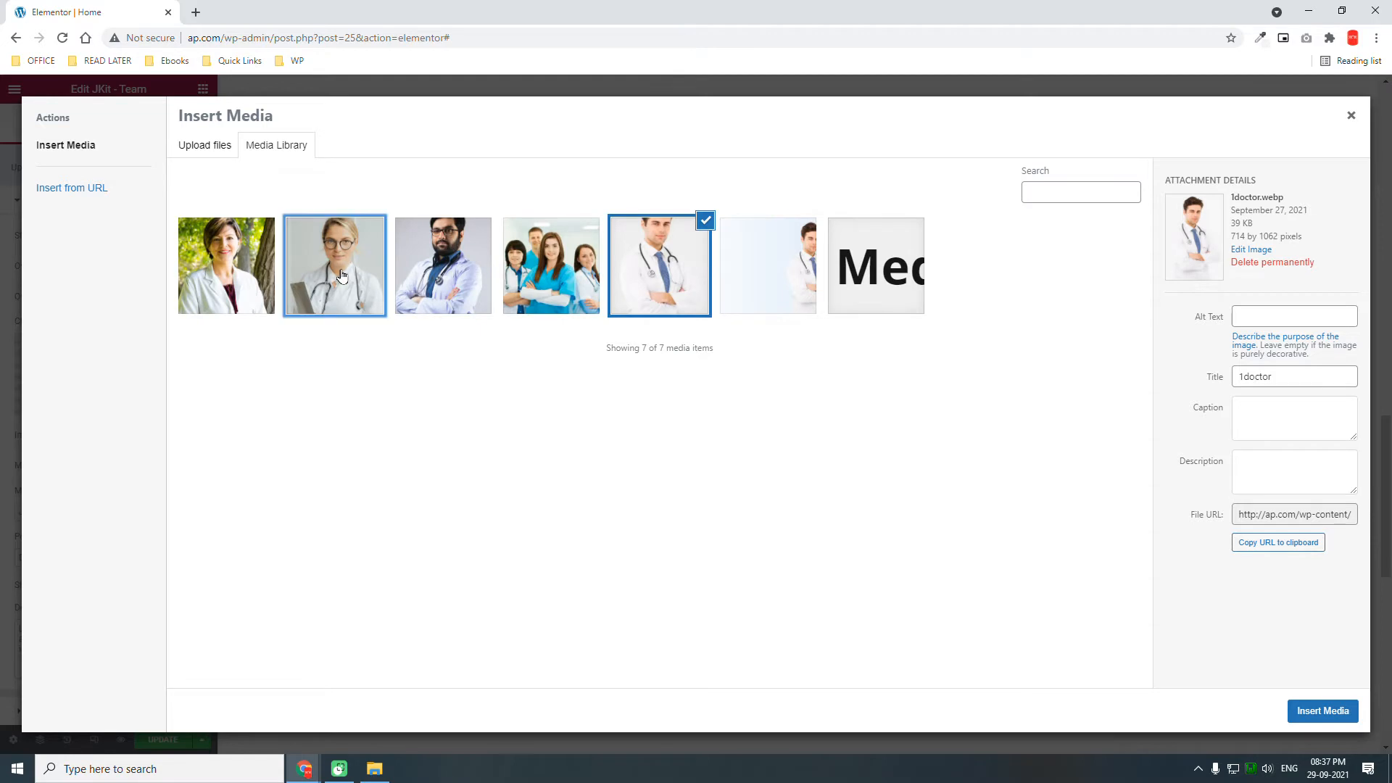
{"action": "left_click", "coordinate": [342, 274]}
{"action": "left_click", "coordinate": [1317, 713]}
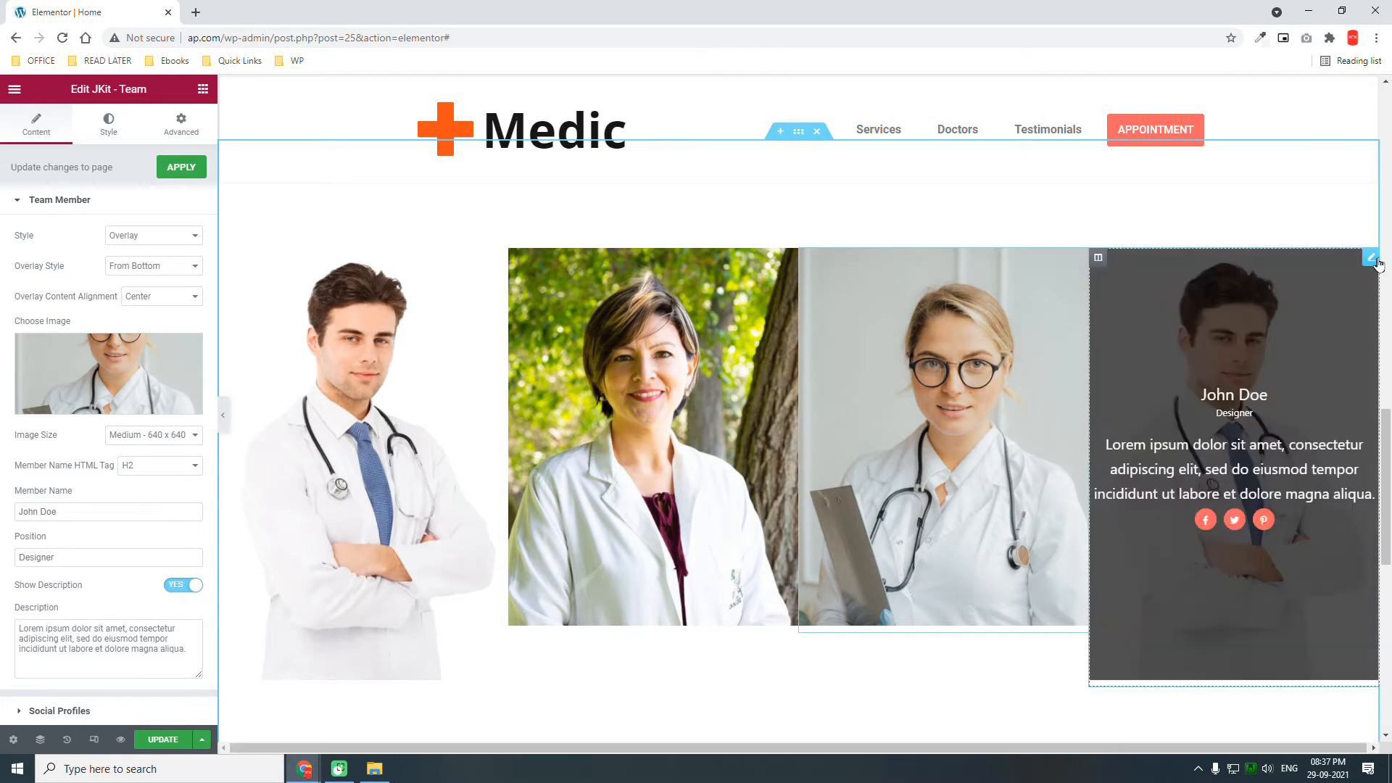
Replace the fourth column's member image with the media library photo of the bearded male doctor
{"action": "left_click", "coordinate": [1376, 262]}
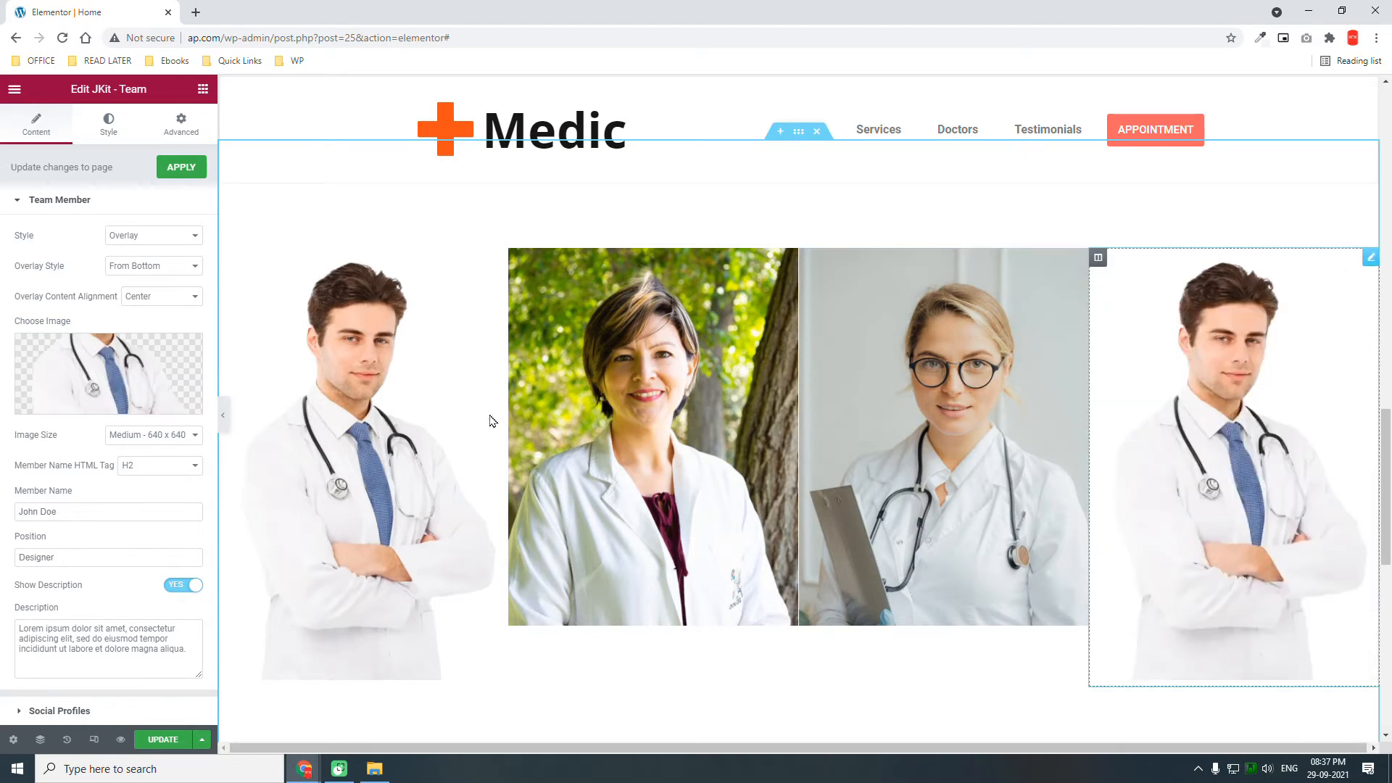
{"action": "left_click", "coordinate": [107, 372]}
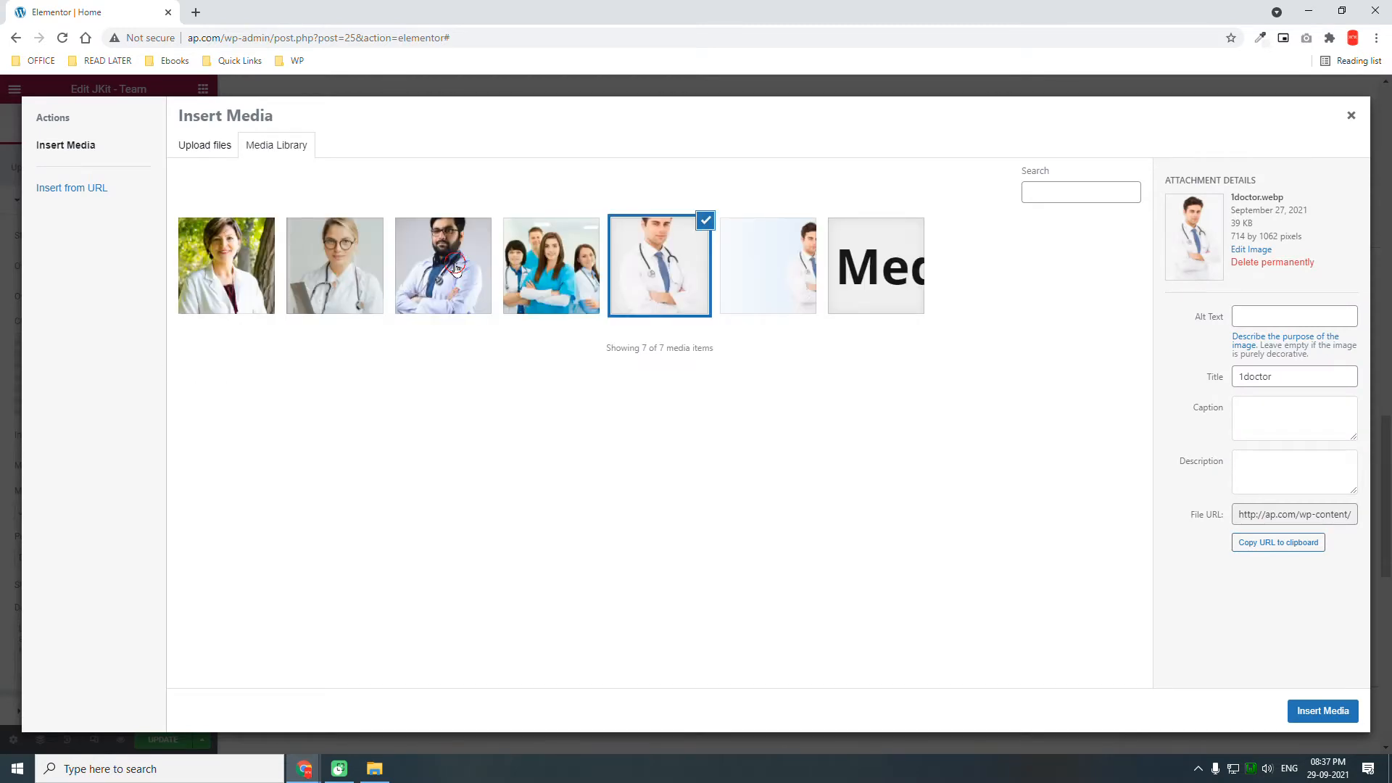
{"action": "left_click", "coordinate": [451, 263]}
{"action": "left_click", "coordinate": [1313, 711]}
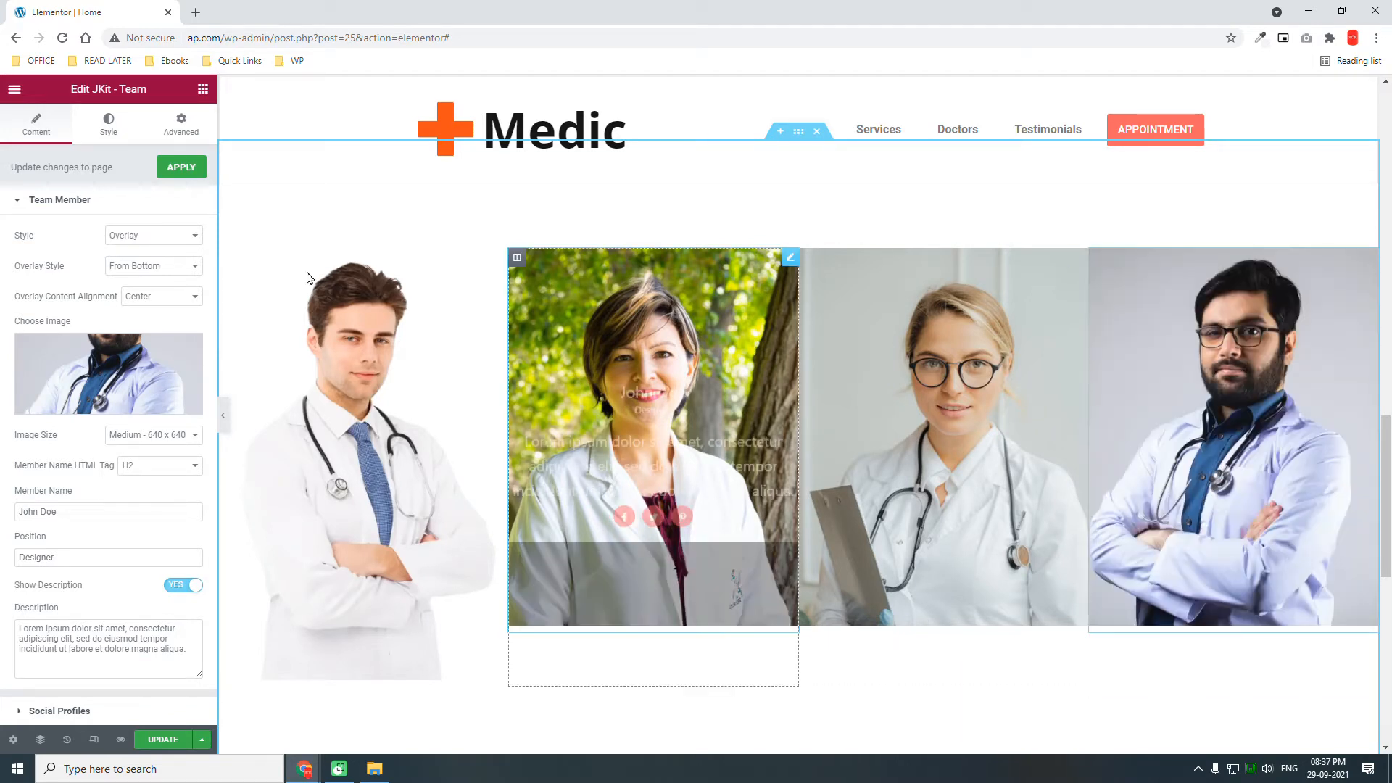
Replace the first team widget's image with the photo of the dark-haired woman doctor, keeping the widget in the first column
{"action": "left_click_drag", "start_coordinate": [498, 259], "coordinate": [428, 299]}
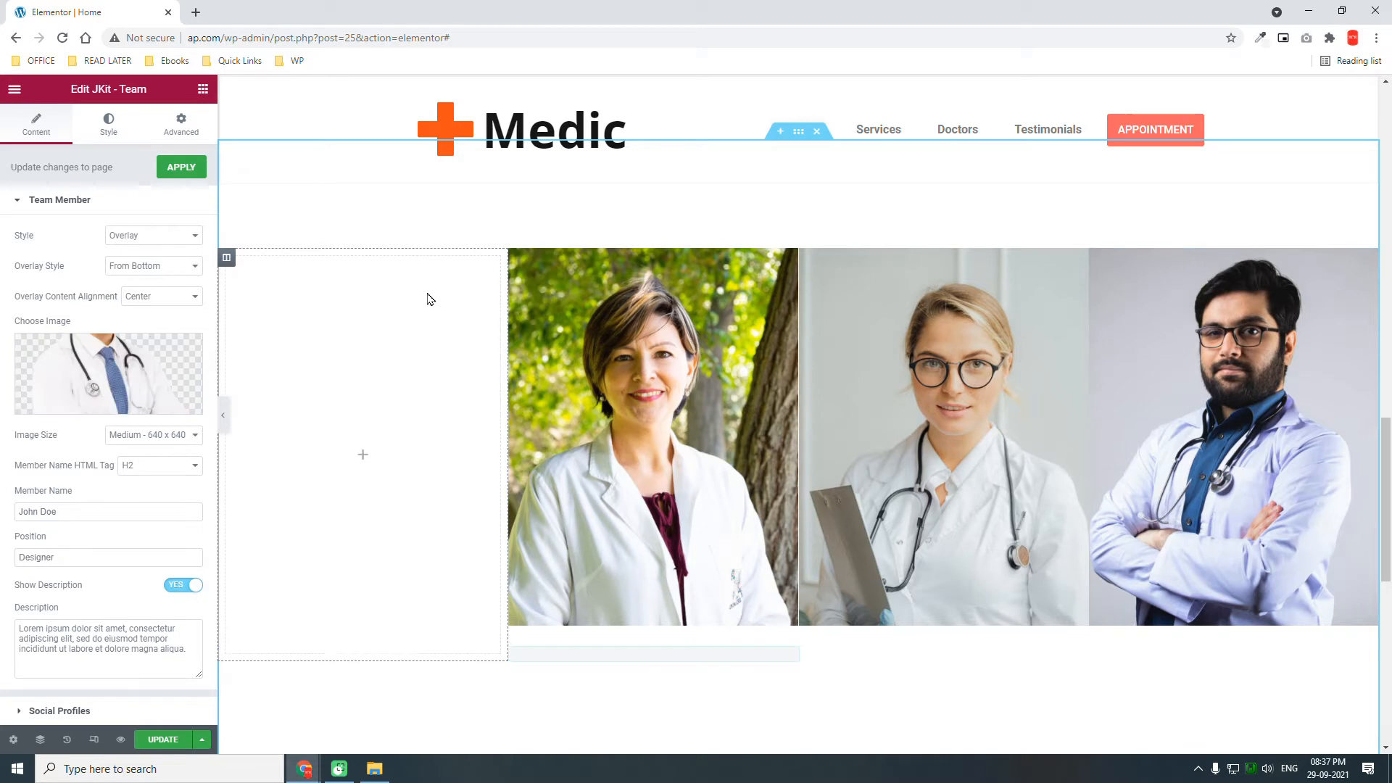
{"action": "left_click", "coordinate": [85, 363]}
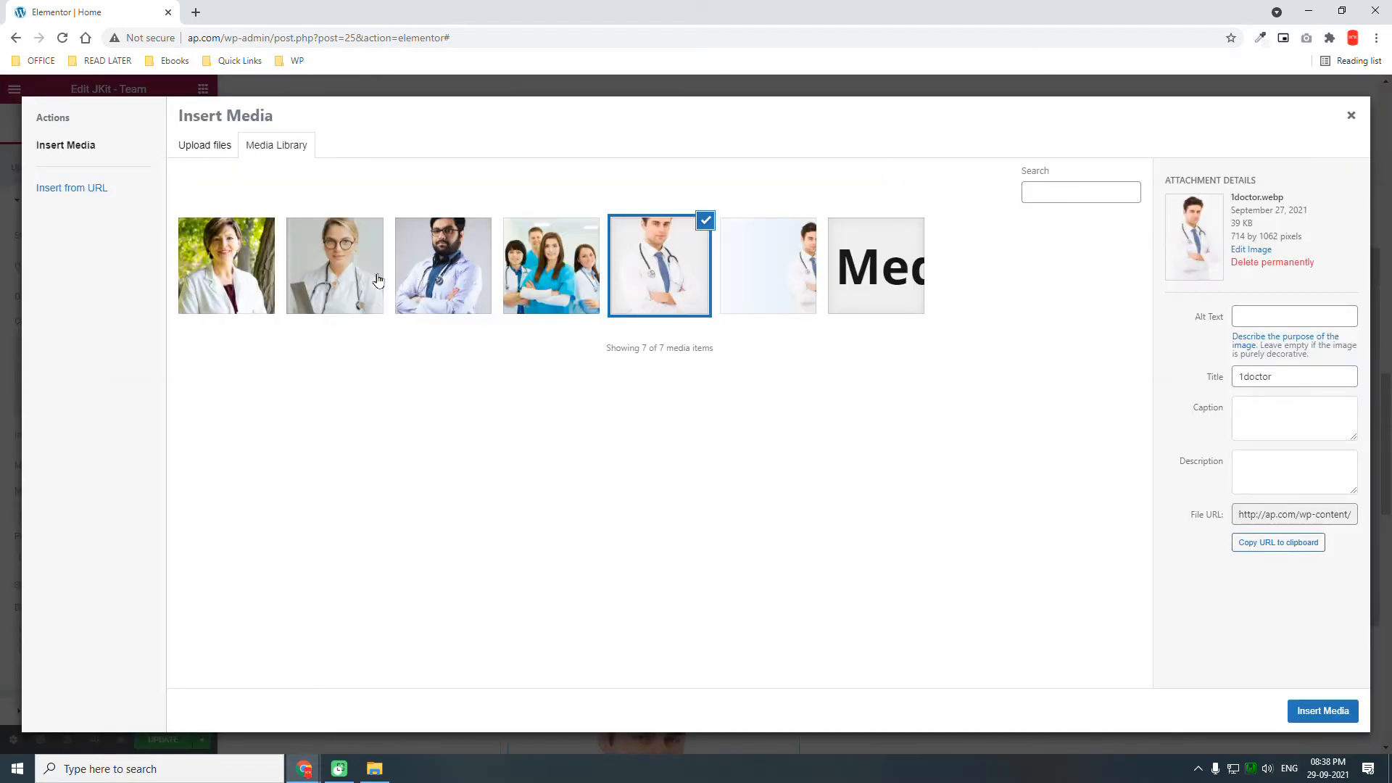
{"action": "left_click", "coordinate": [220, 281]}
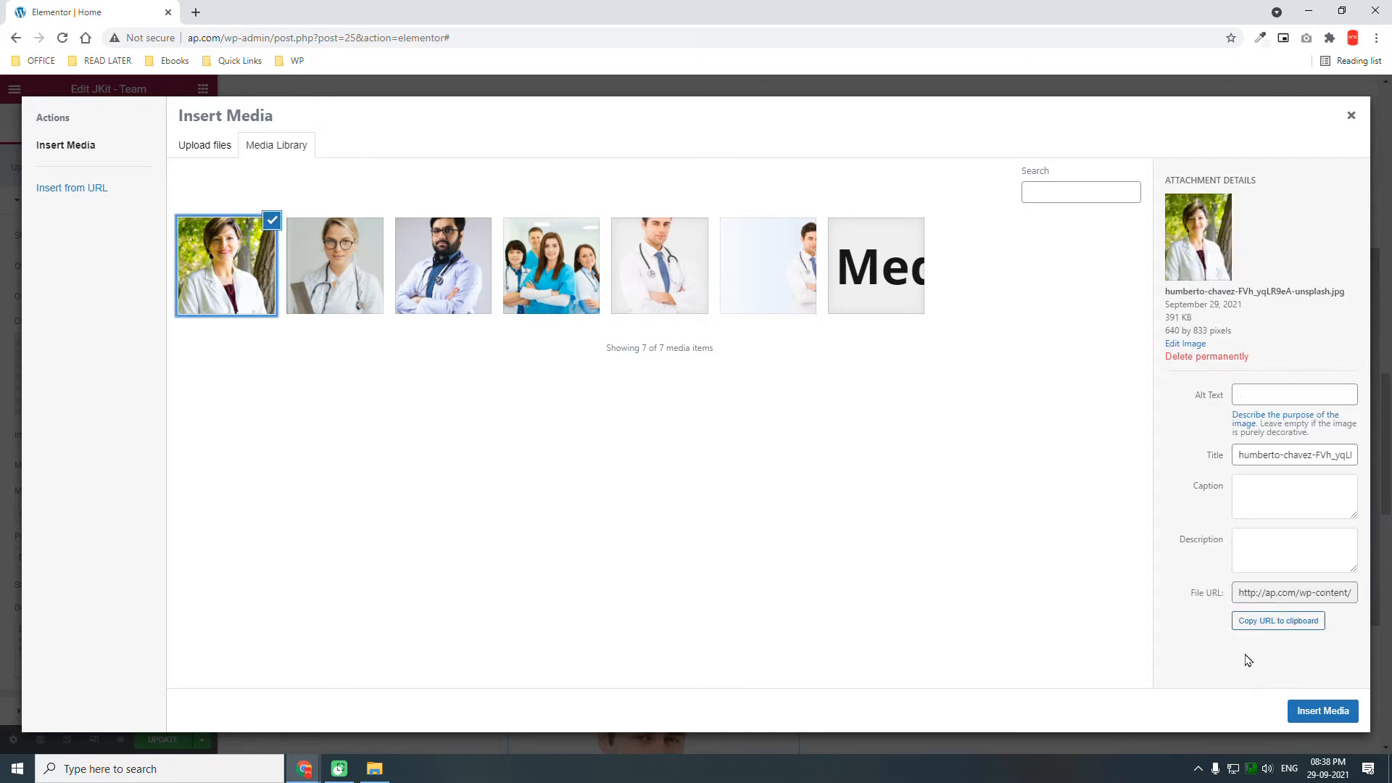
{"action": "left_click", "coordinate": [1313, 713]}
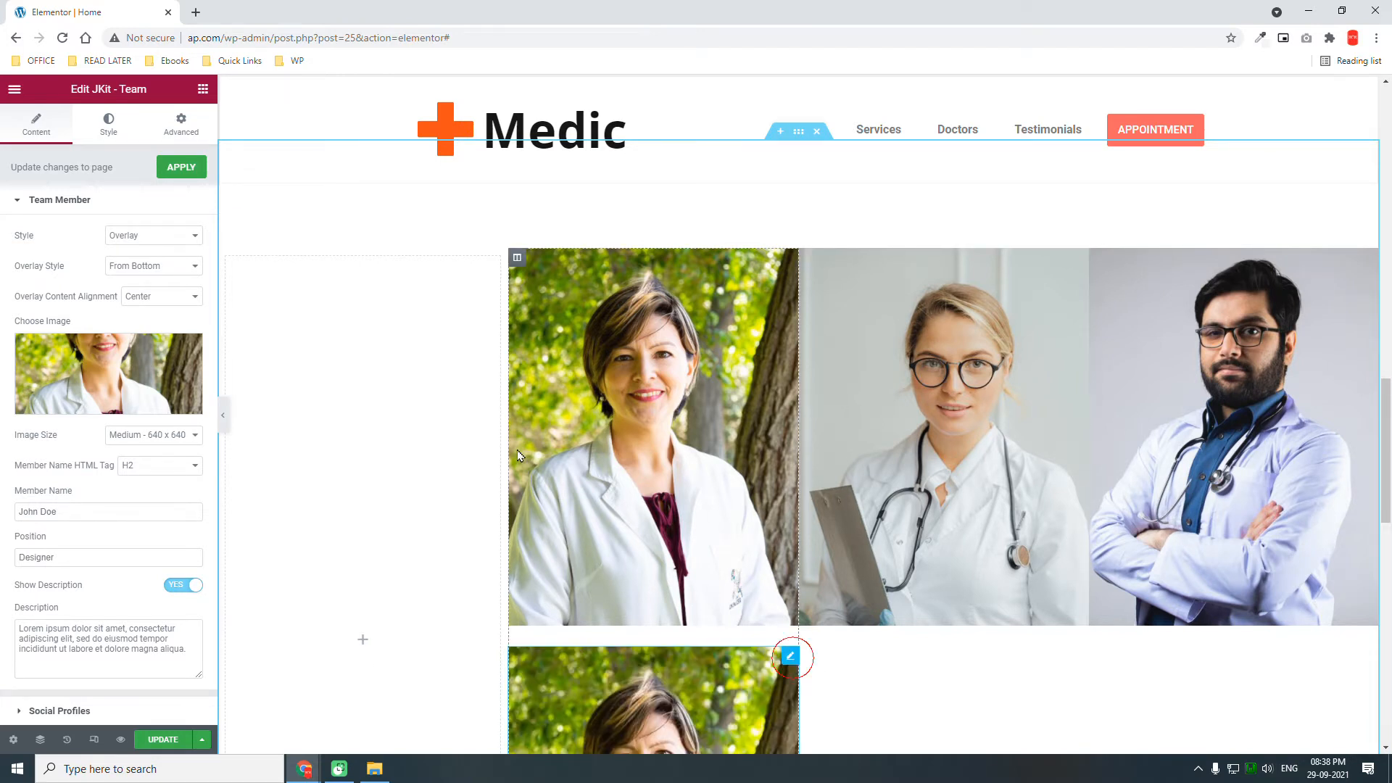
{"action": "left_click_drag", "start_coordinate": [792, 655], "coordinate": [349, 361]}
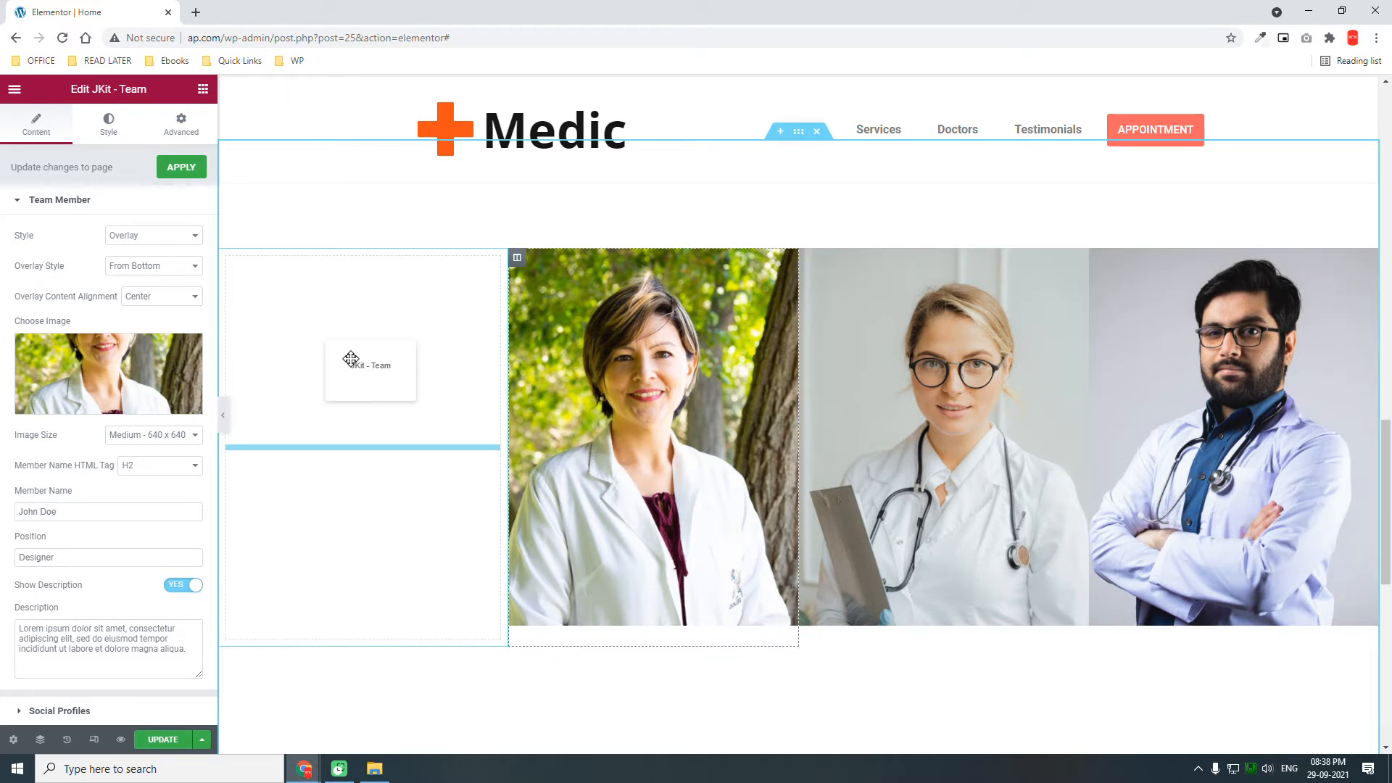
{"action": "left_click_drag", "start_coordinate": [350, 365], "coordinate": [353, 364]}
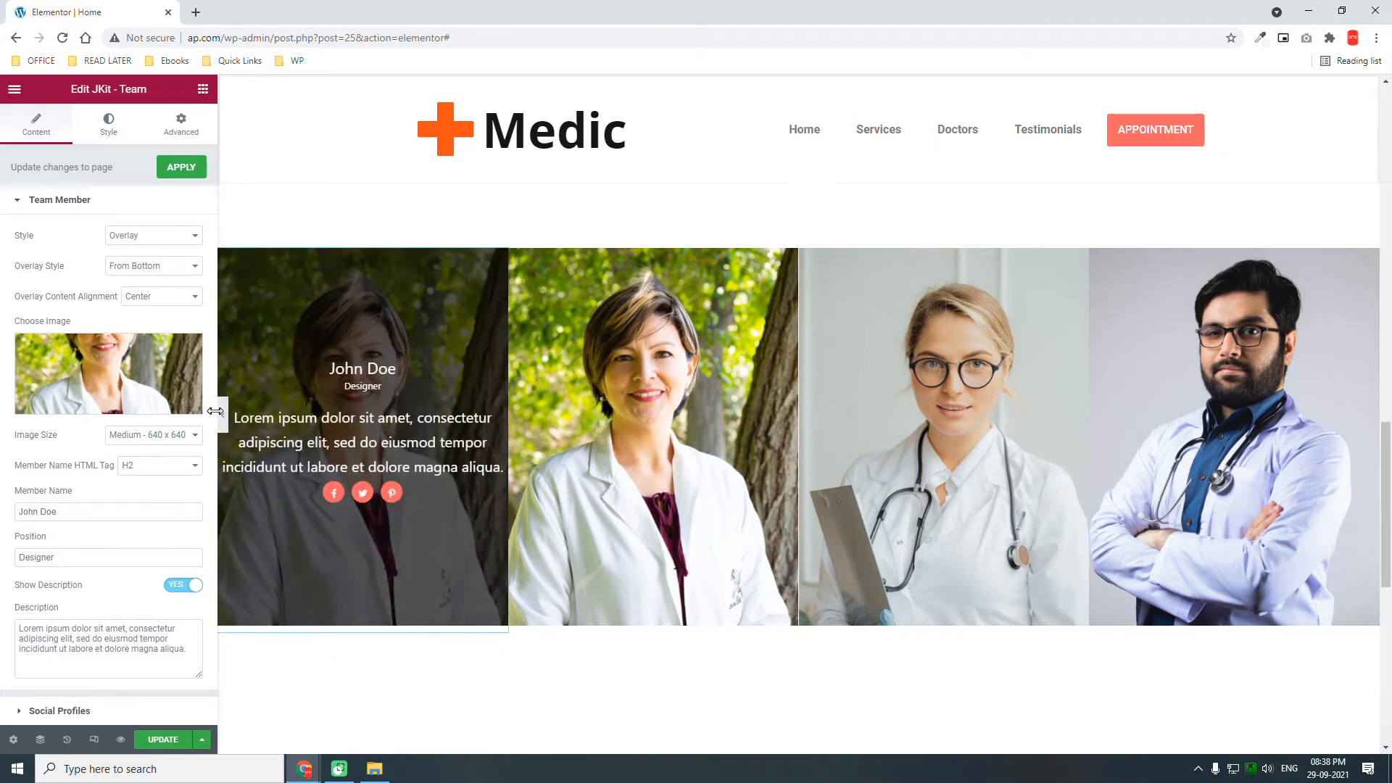
Swap the team widgets of the second and third columns so identical doctors are not adjacent, and preview the row at full width
{"action": "left_click", "coordinate": [222, 412]}
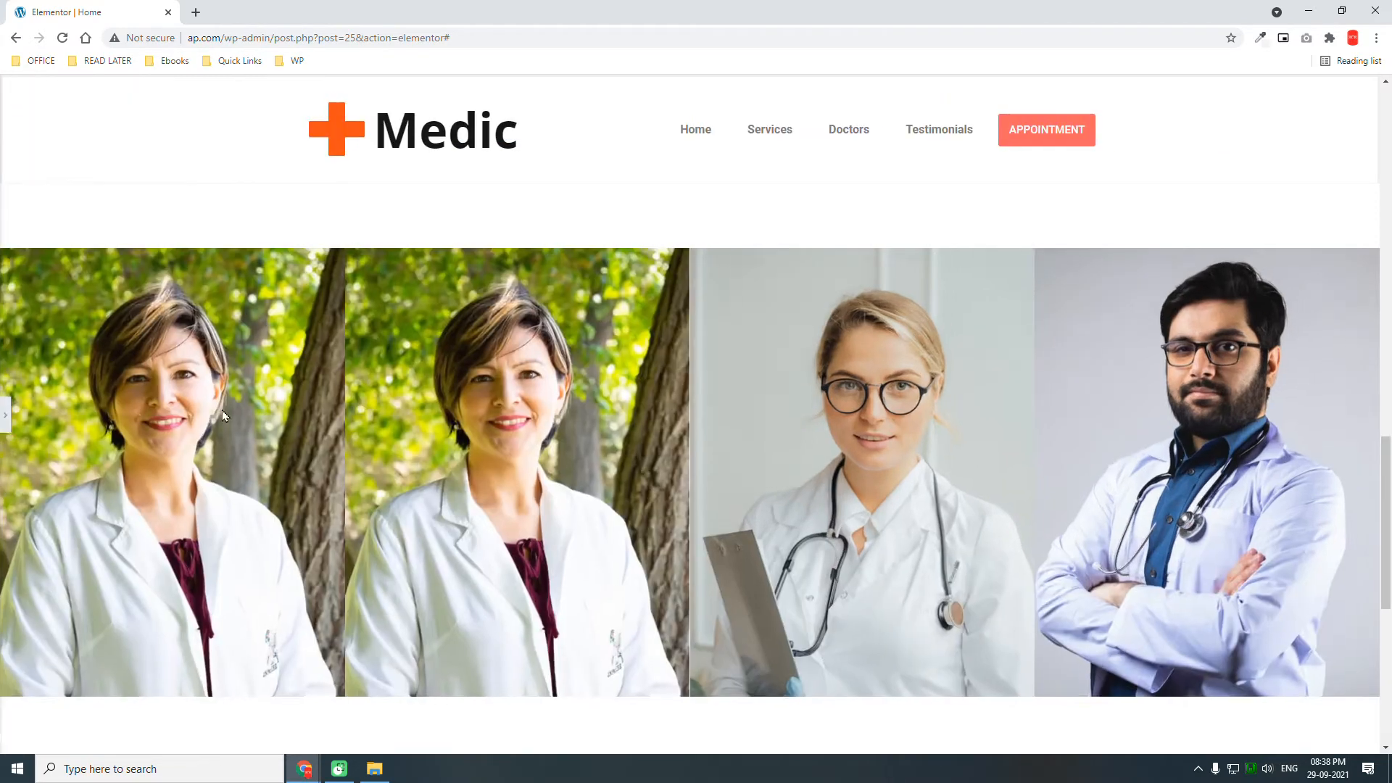
{"action": "left_click", "coordinate": [5, 415]}
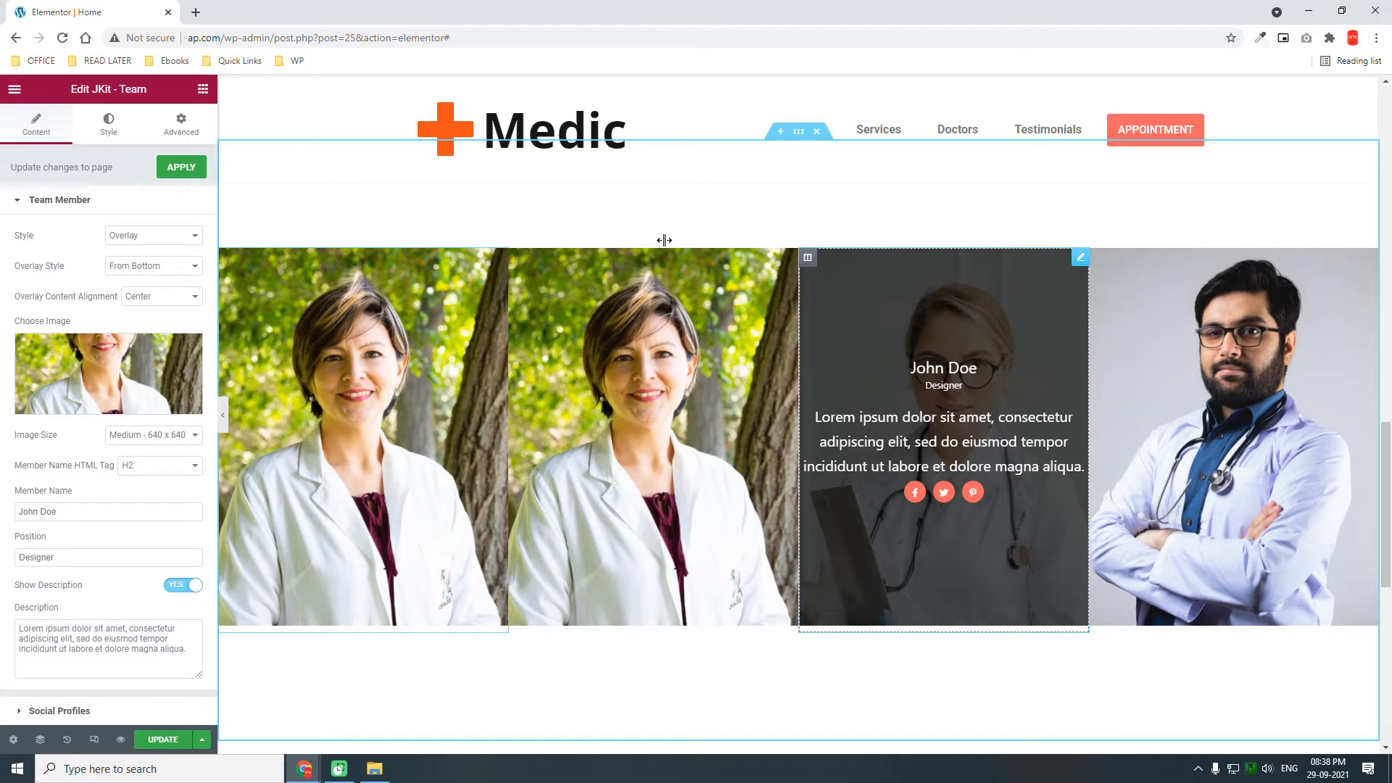
{"action": "left_click_drag", "start_coordinate": [775, 268], "coordinate": [1005, 315]}
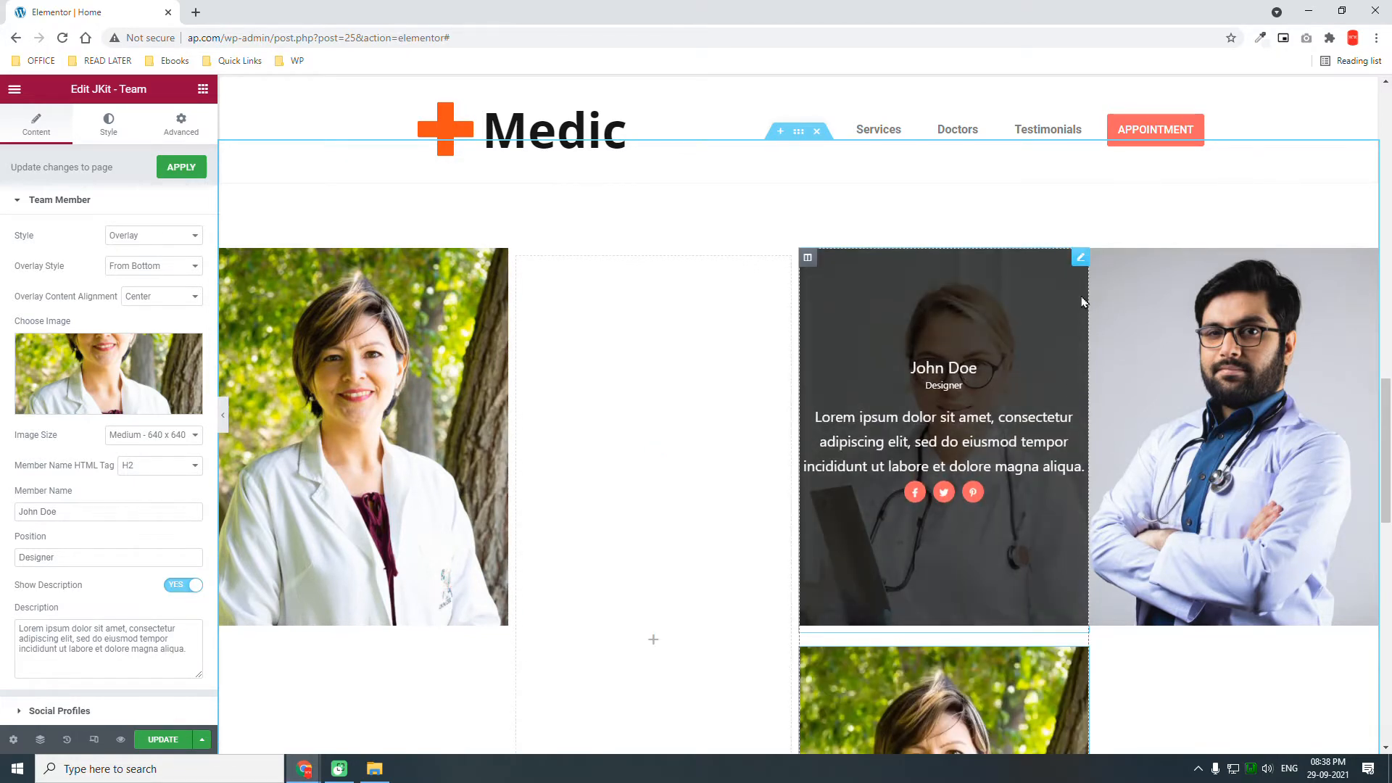
{"action": "left_click_drag", "start_coordinate": [1081, 259], "coordinate": [640, 328]}
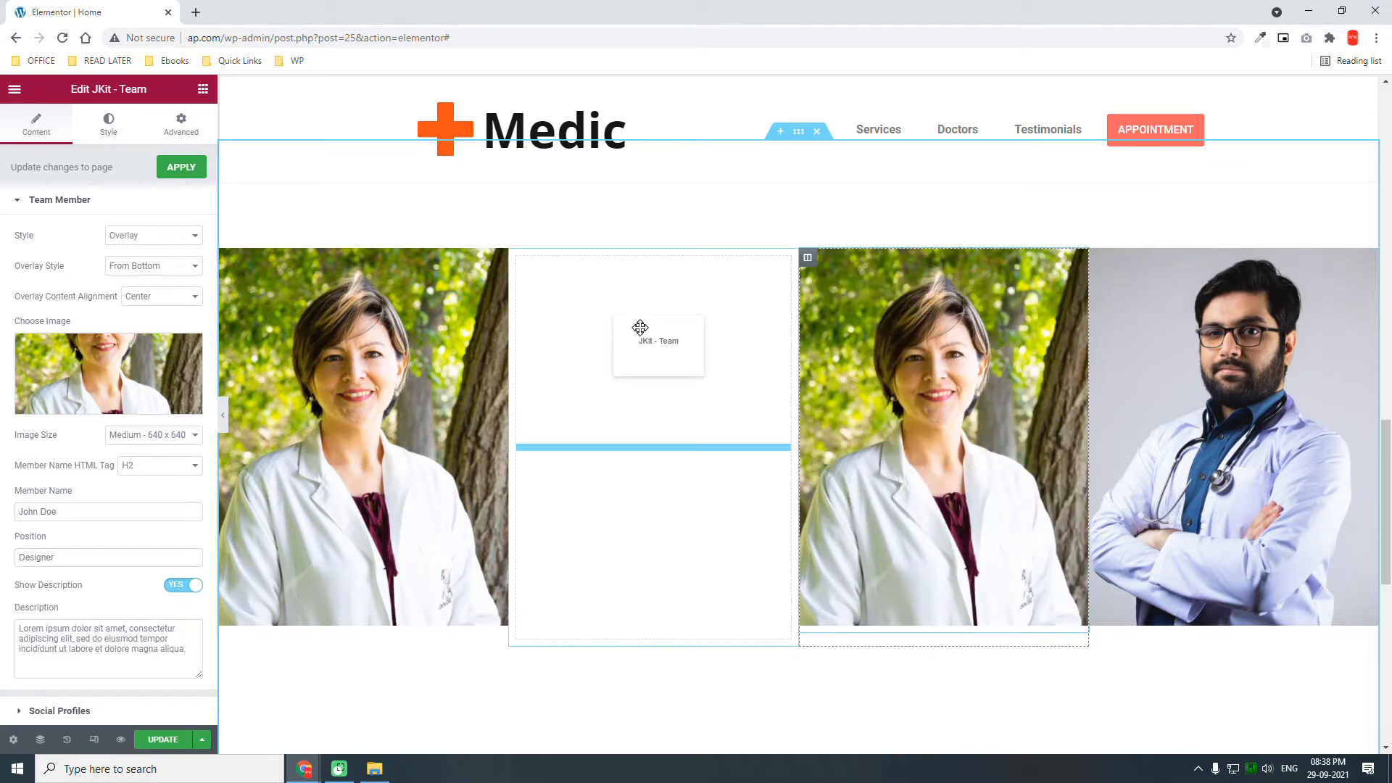
{"action": "left_click_drag", "start_coordinate": [641, 333], "coordinate": [647, 331]}
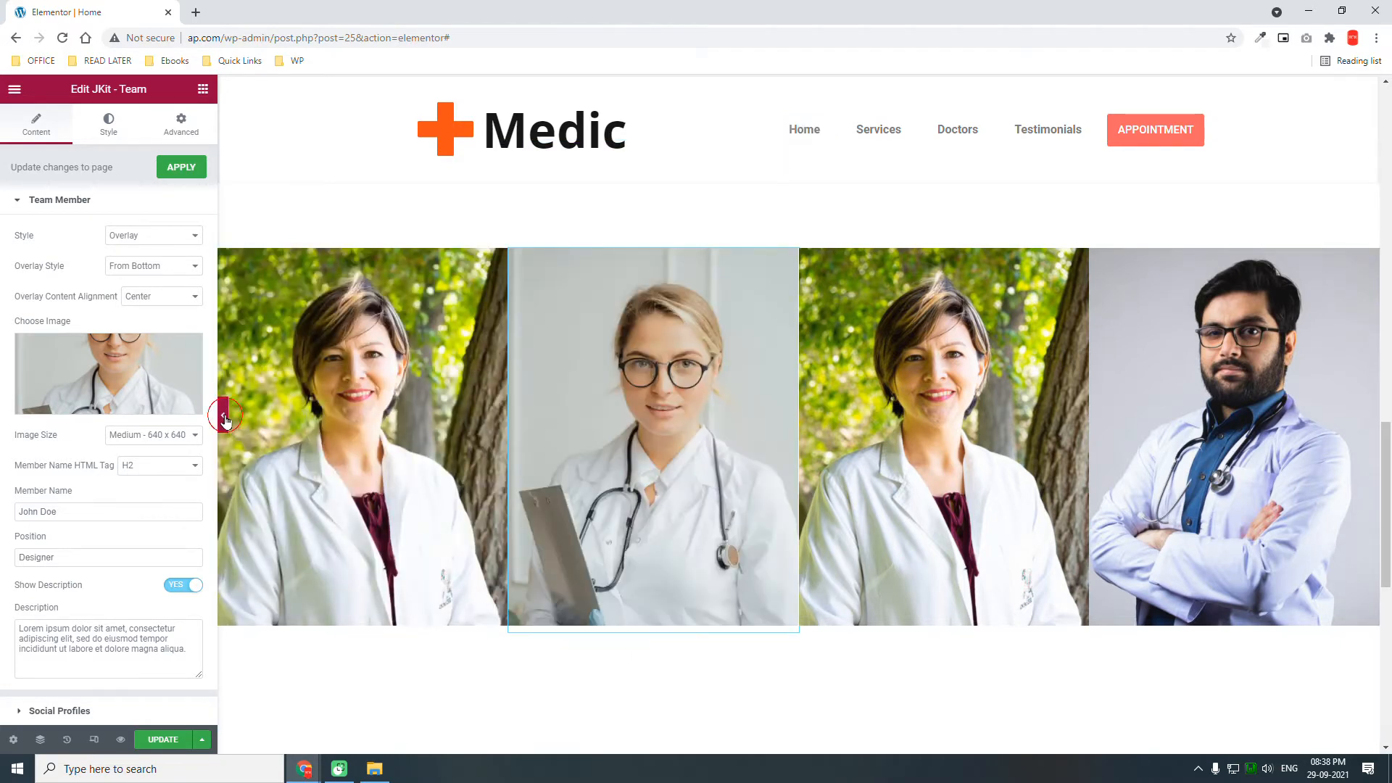
{"action": "left_click", "coordinate": [224, 418]}
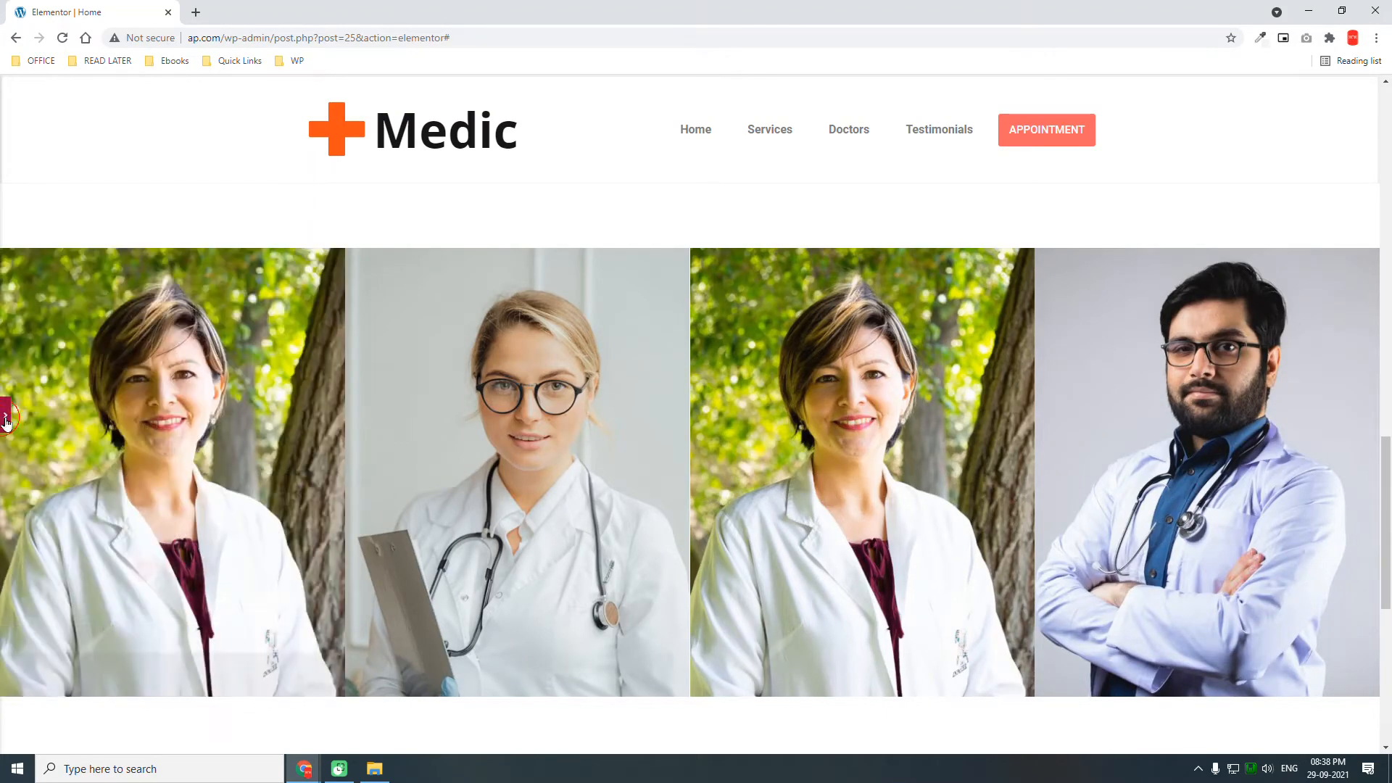
{"action": "key", "text": "ctrl+p"}
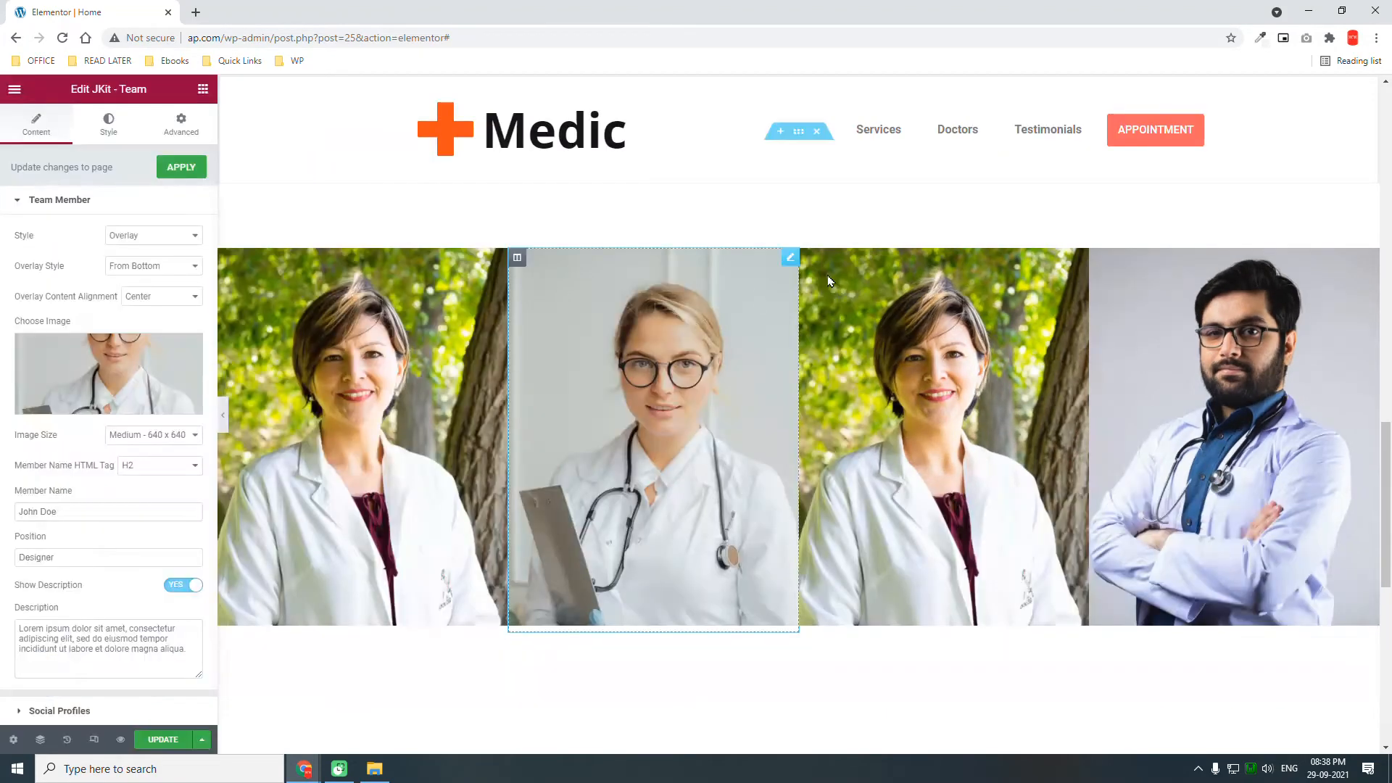
Duplicate the whole four-column doctors section directly below the original
{"action": "scroll", "coordinate": [827, 435], "scroll_direction": "up", "scroll_amount": 3}
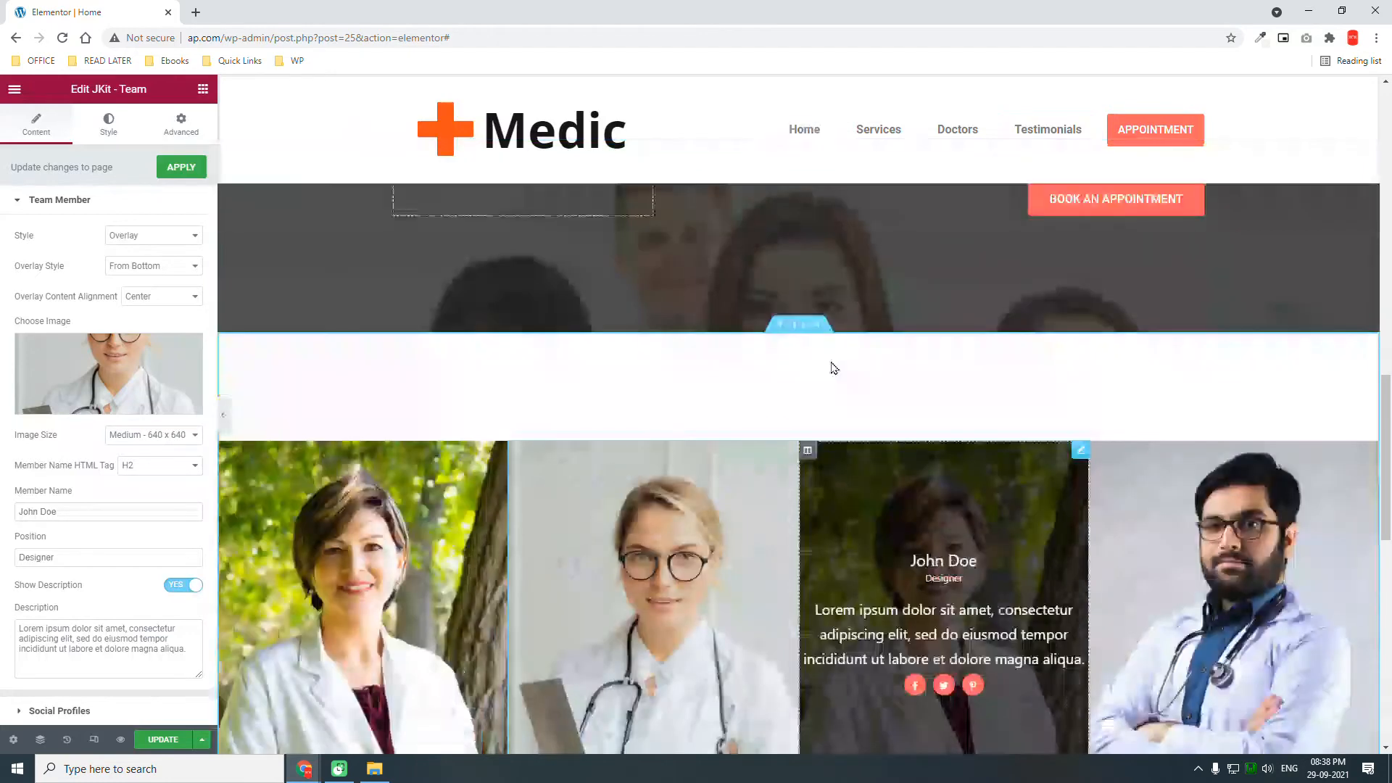
{"action": "right_click", "coordinate": [796, 356]}
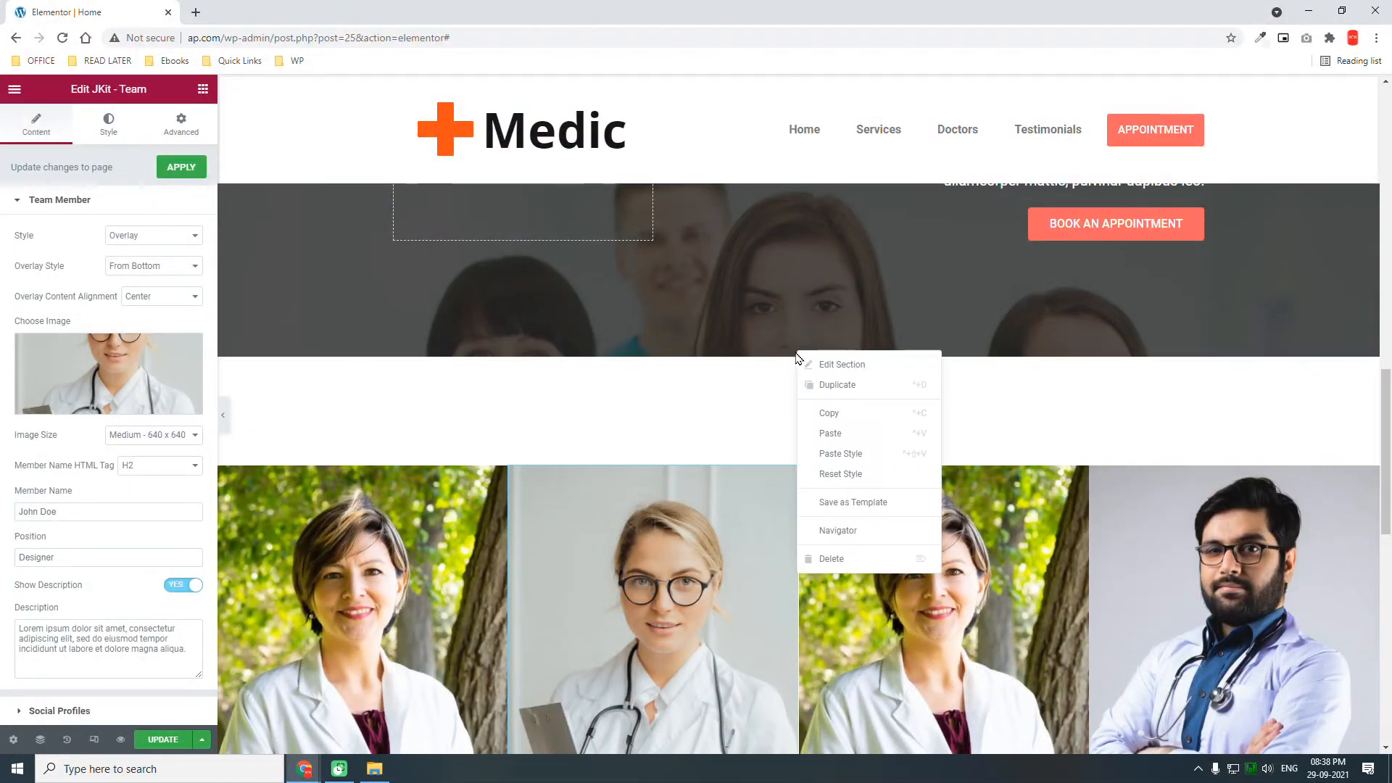
{"action": "left_click", "coordinate": [832, 405]}
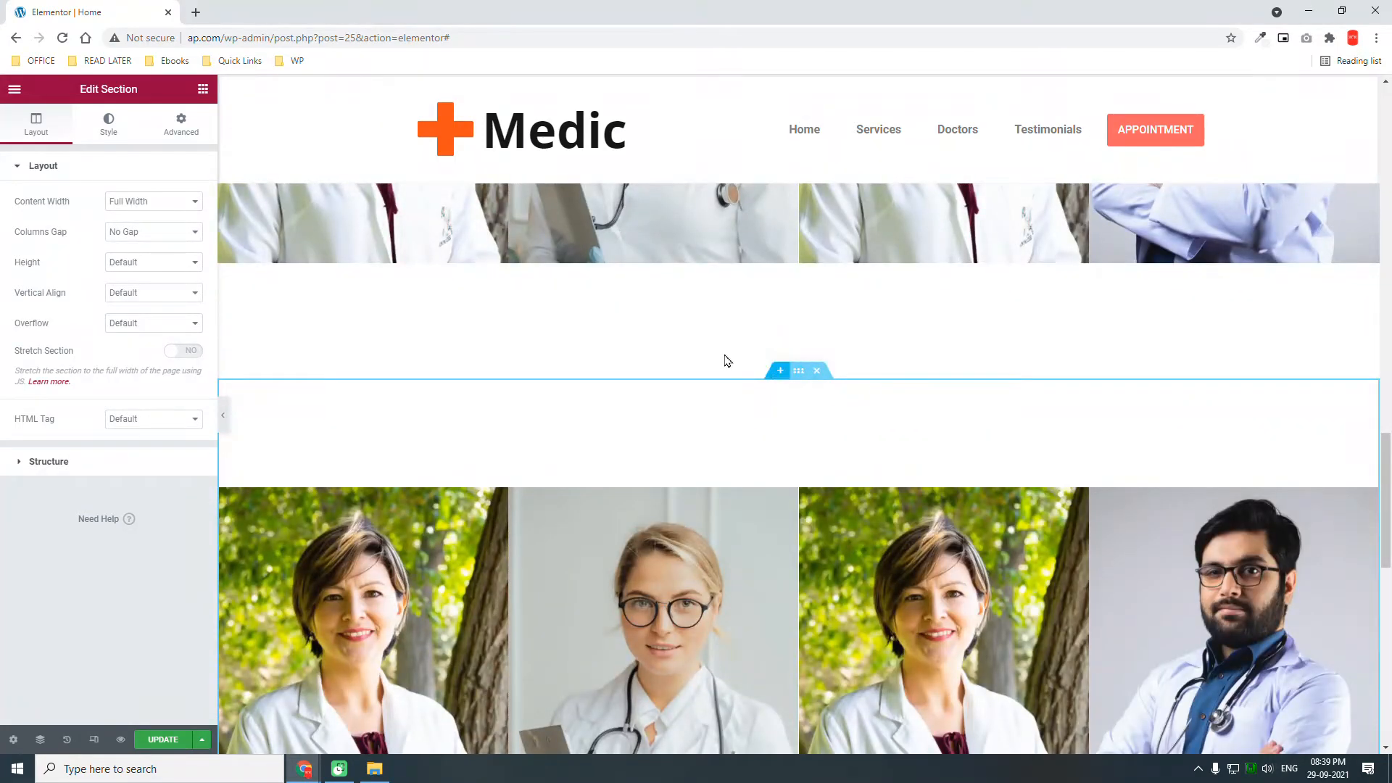
Set the duplicated doctors section's top padding to 0 px
{"action": "left_click", "coordinate": [178, 130]}
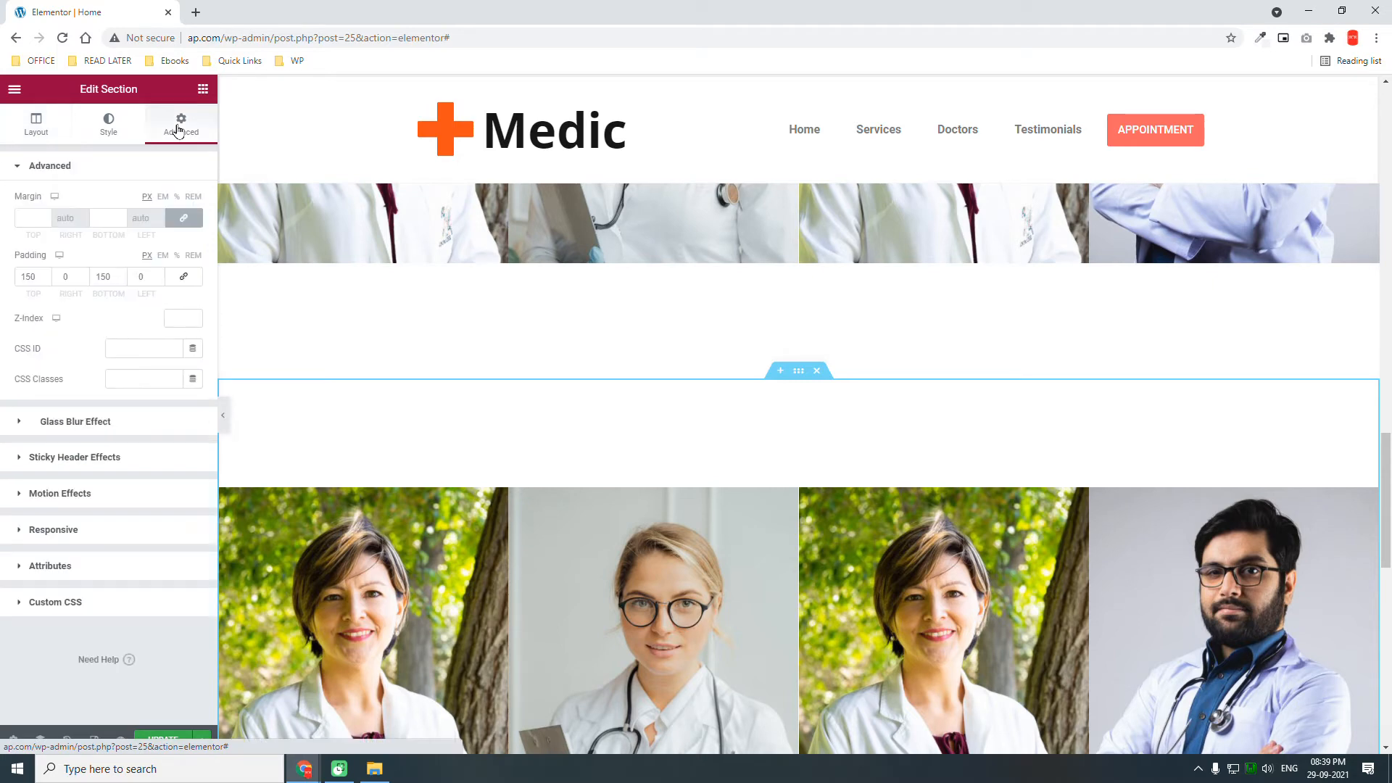
{"action": "double_click", "coordinate": [39, 279]}
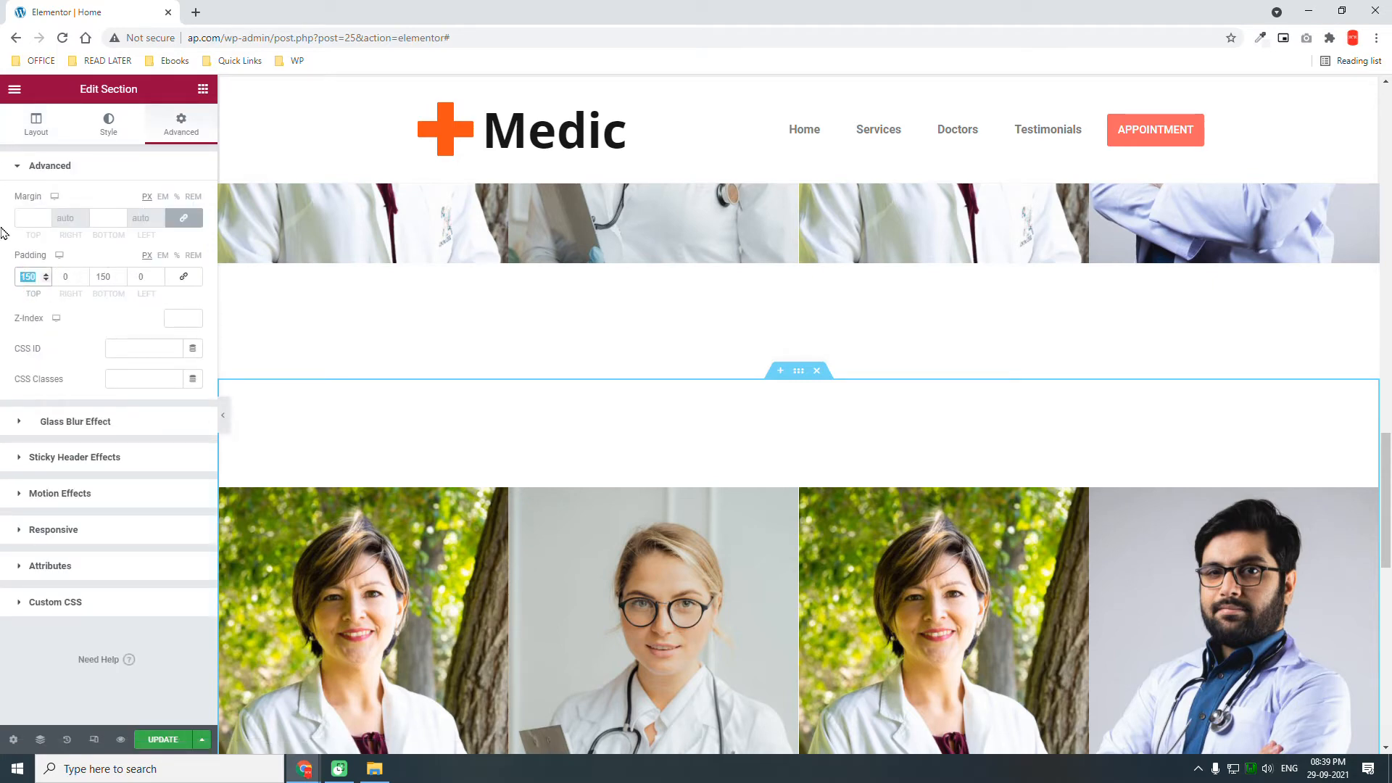
{"action": "type", "text": "0"}
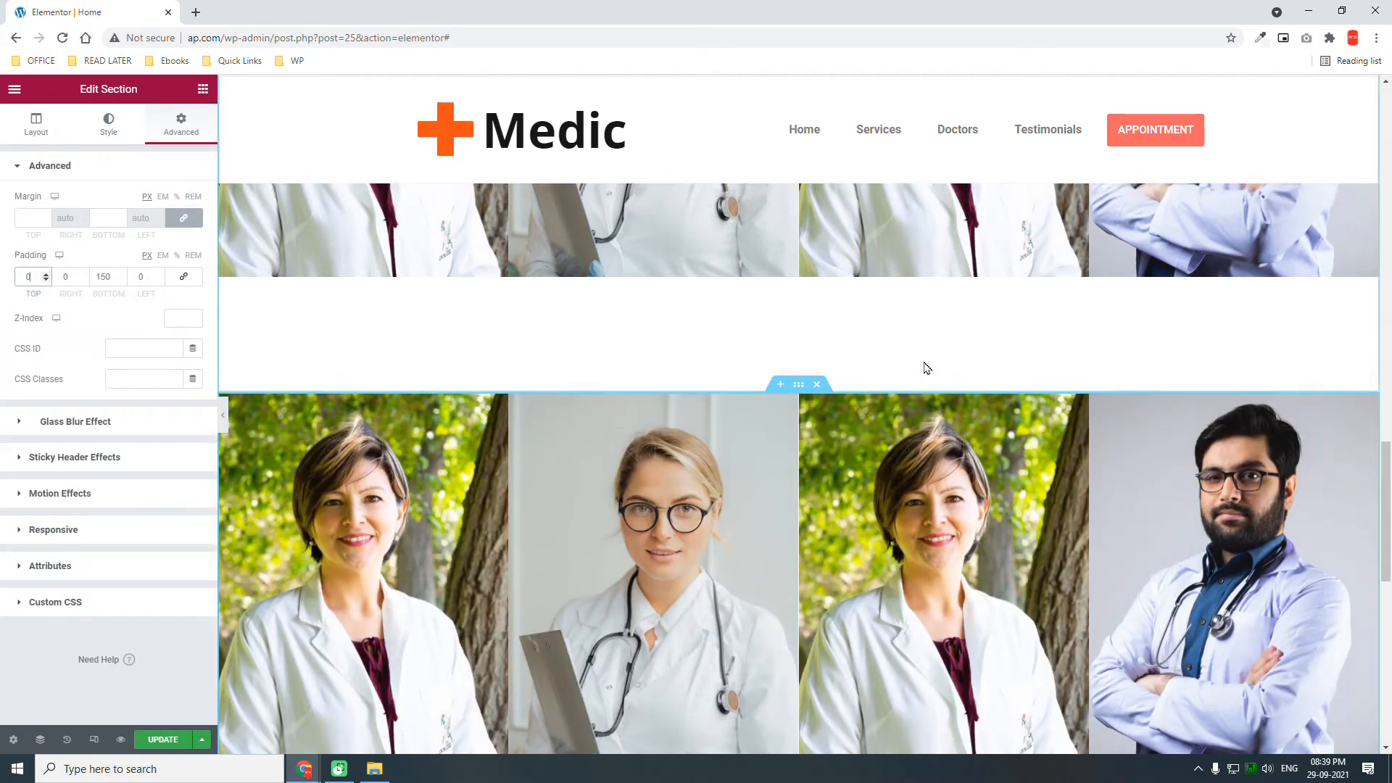
Set the original doctors section's bottom padding to 0 px and preview both rows at full width
{"action": "scroll", "coordinate": [922, 366], "scroll_direction": "up", "scroll_amount": 6}
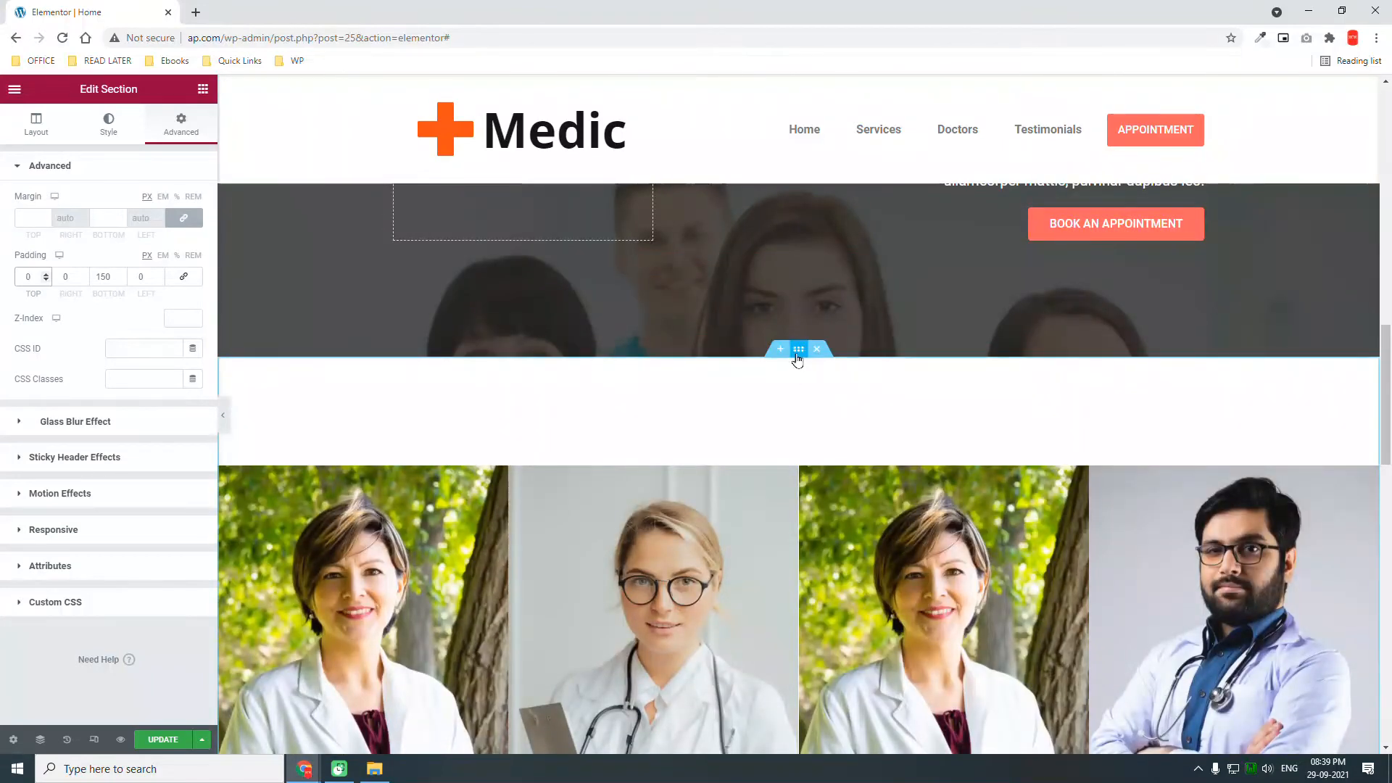
{"action": "key", "text": "ctrl+z"}
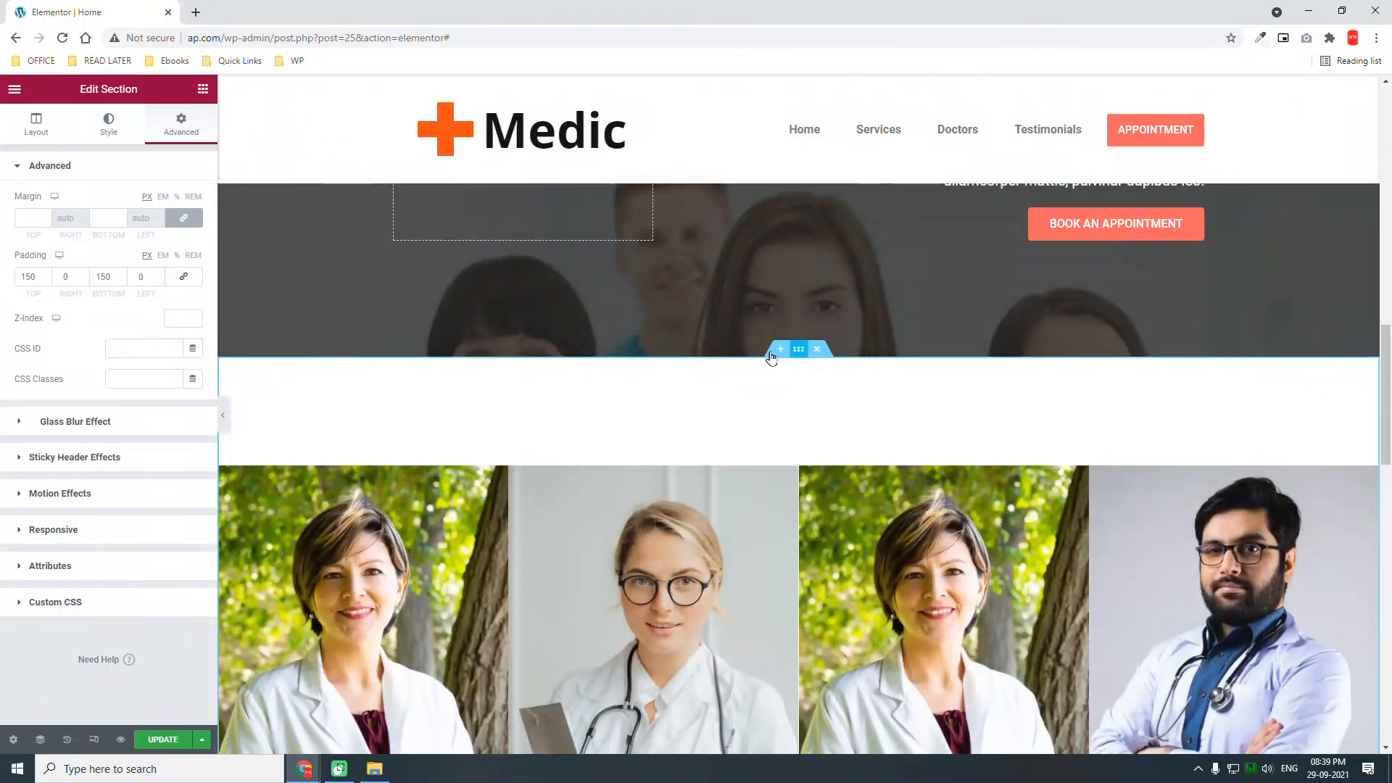
{"action": "double_click", "coordinate": [107, 277]}
{"action": "type", "text": "0"}
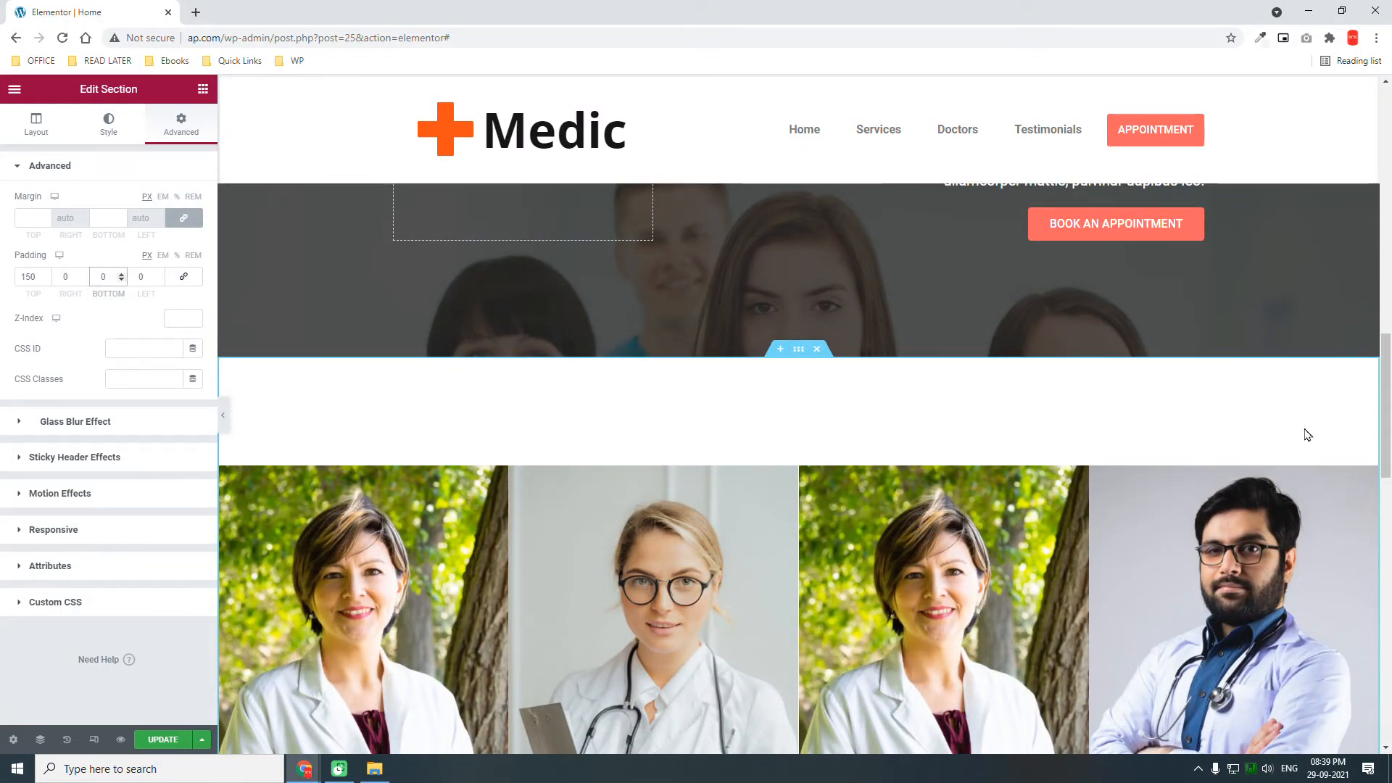
{"action": "scroll", "coordinate": [1307, 435], "scroll_direction": "down", "scroll_amount": 5}
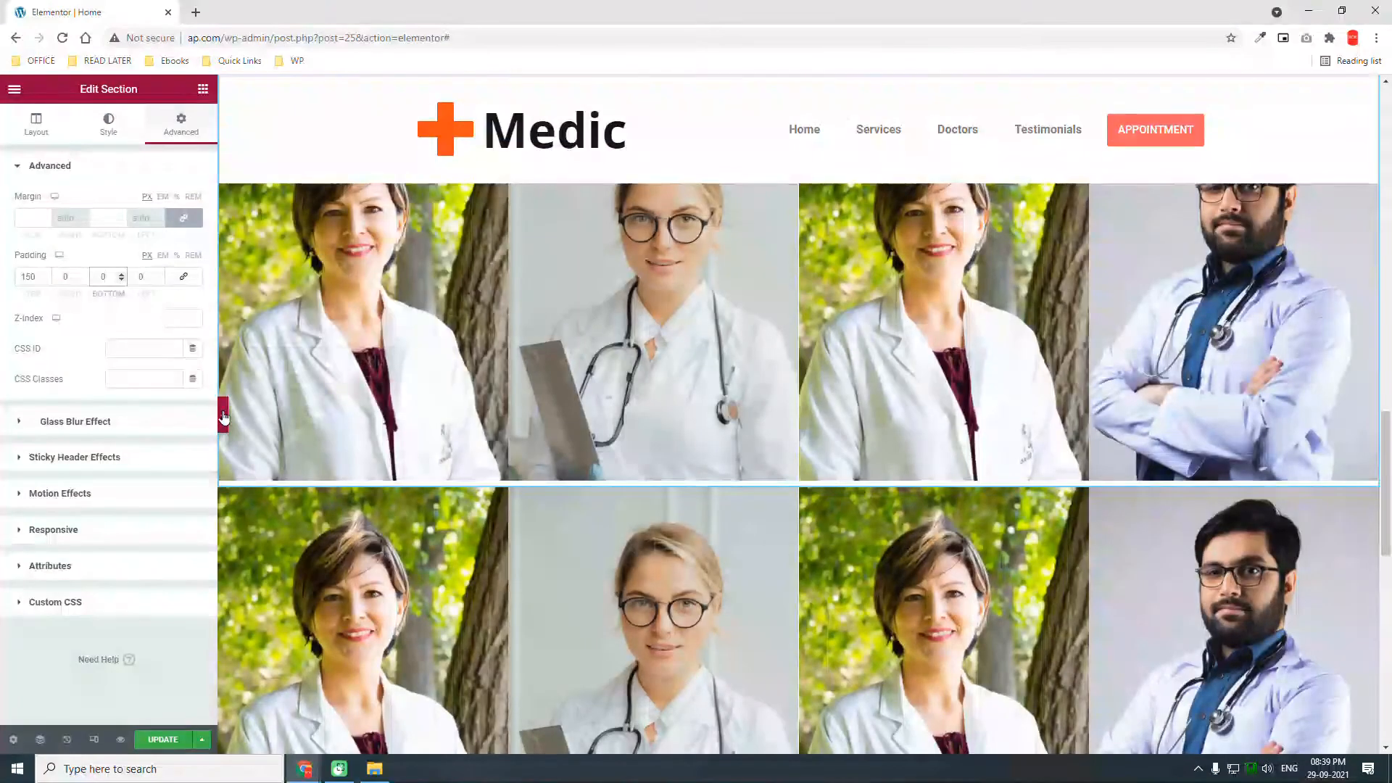
{"action": "left_click", "coordinate": [224, 417]}
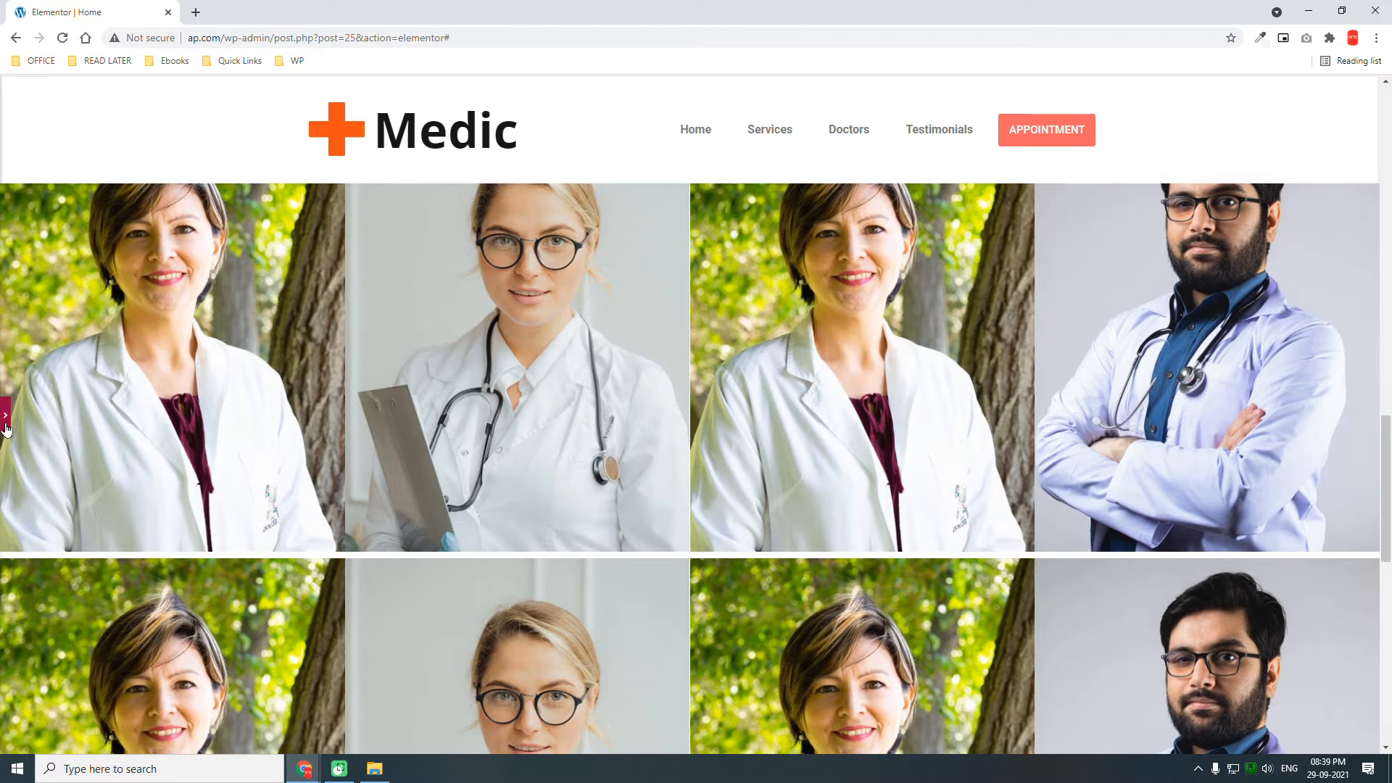
{"action": "left_click", "coordinate": [6, 419]}
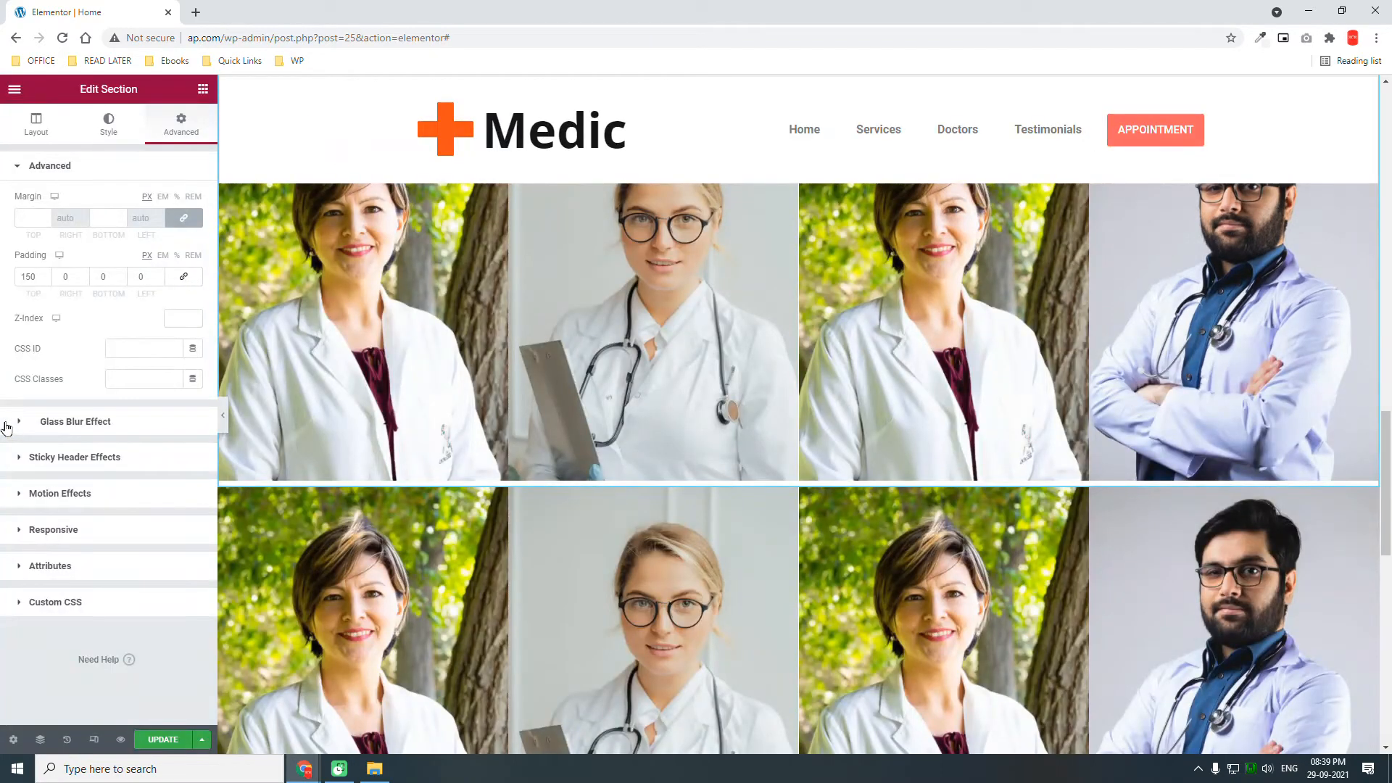
Try a top padding of 0 px on the original doctors section and undo it
{"action": "double_click", "coordinate": [110, 272]}
{"action": "left_click_drag", "start_coordinate": [34, 276], "coordinate": [3, 277]}
{"action": "type", "text": "0"}
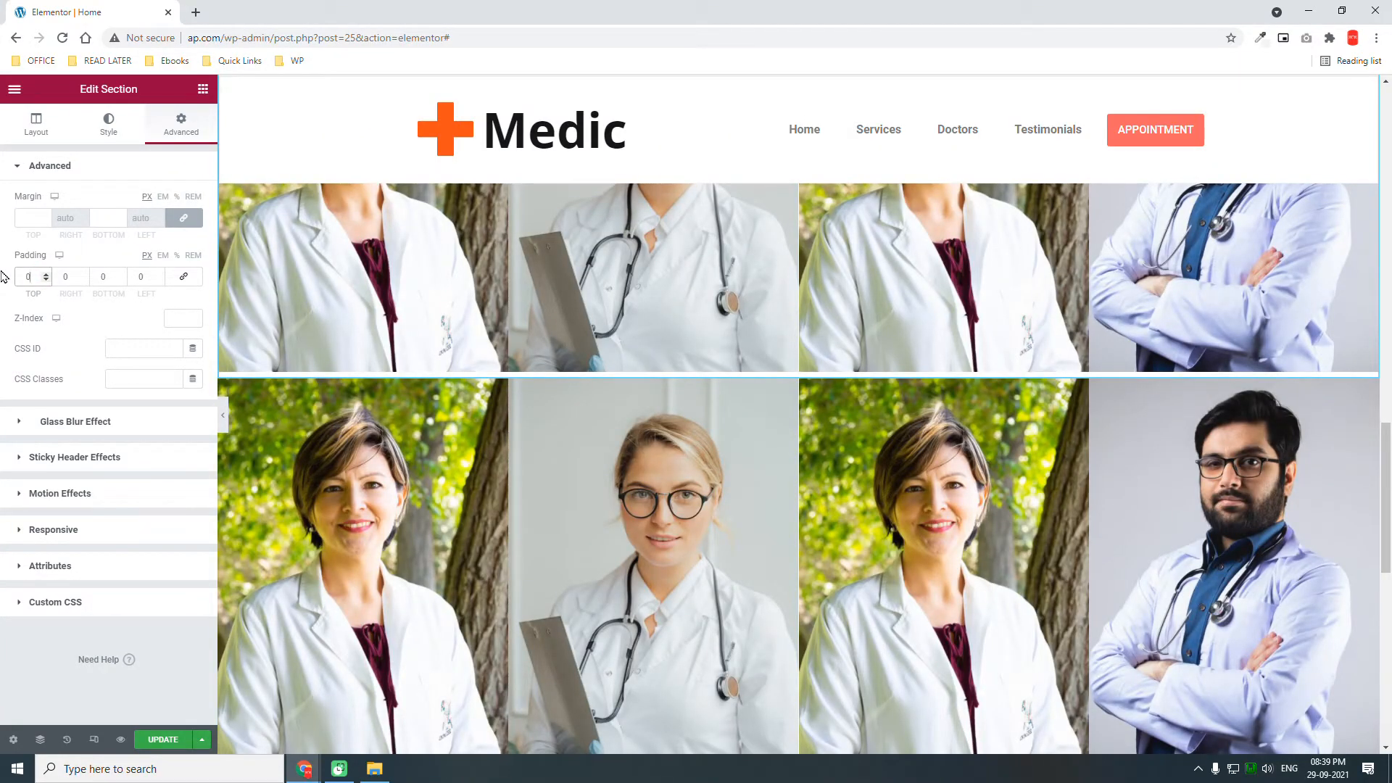
{"action": "key", "text": "ctrl+z"}
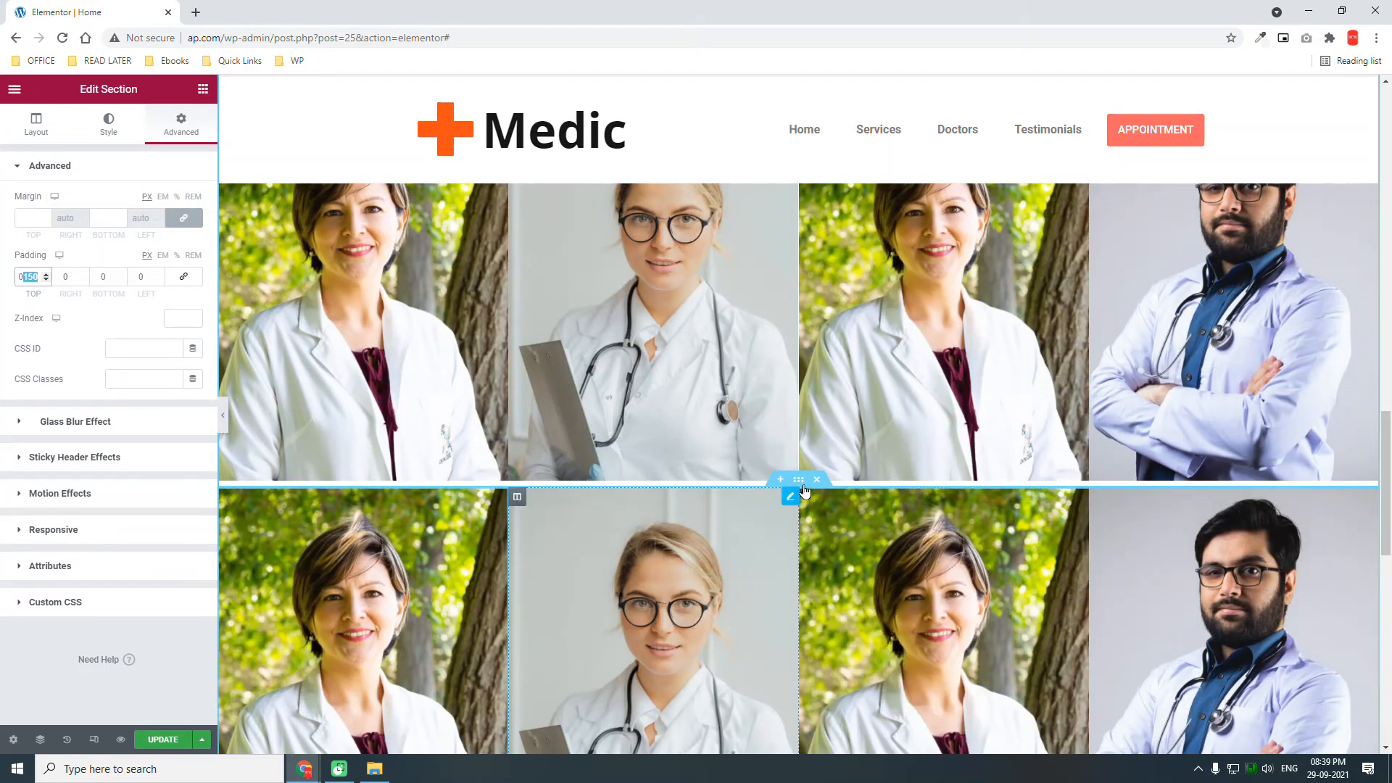
Check the duplicated section's padding settings and preview both doctor rows at full width without the editing panel
{"action": "left_click", "coordinate": [802, 484]}
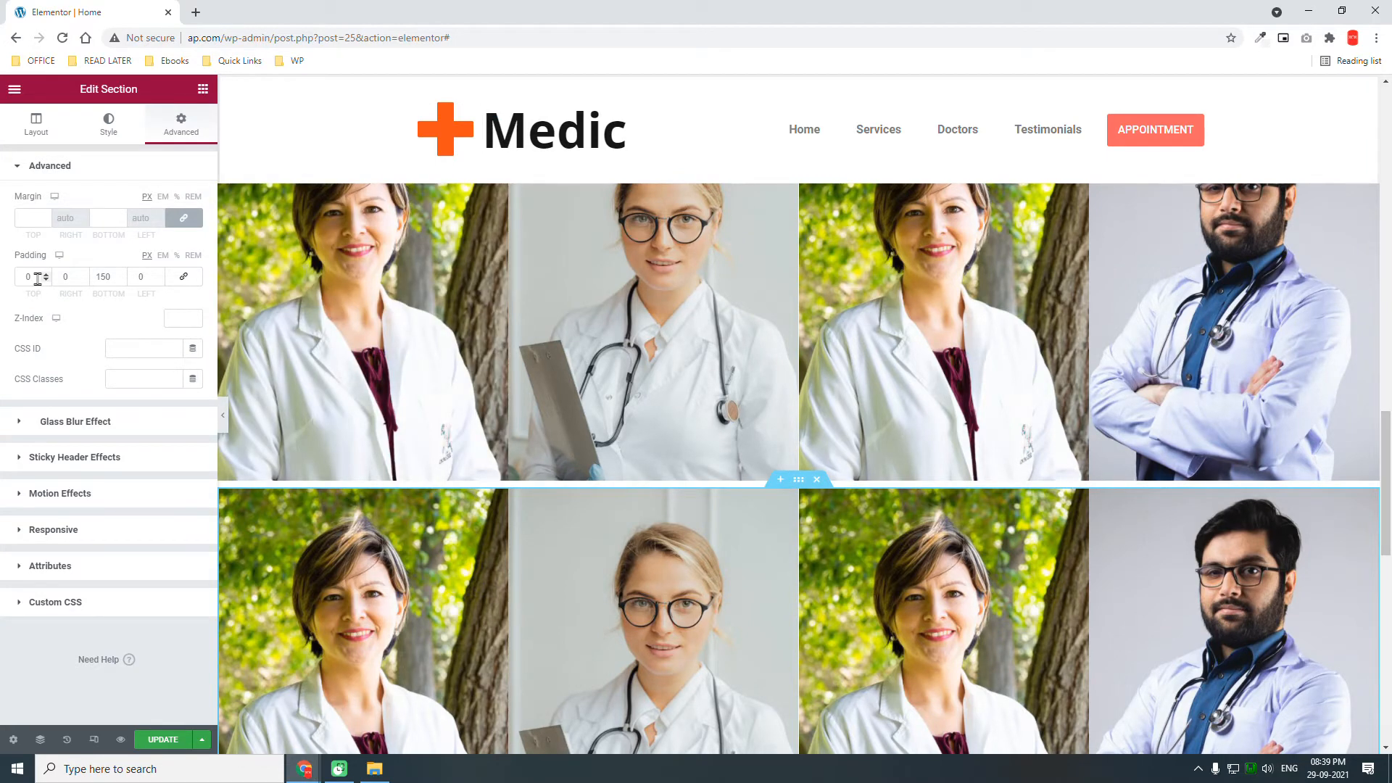
{"action": "left_click", "coordinate": [225, 420]}
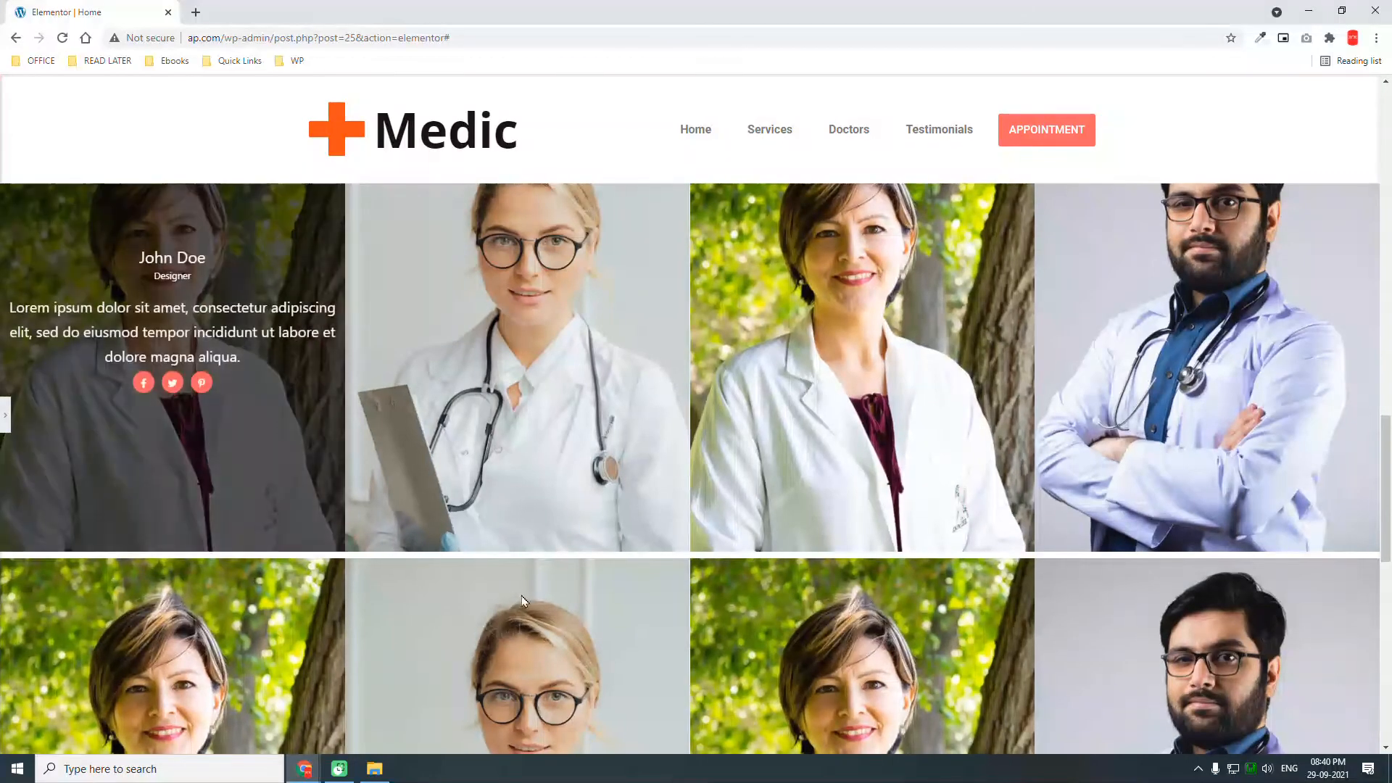
Compare the layout and padding settings of the original and duplicated doctors sections to examine the gap between the rows
{"action": "left_click", "coordinate": [6, 416]}
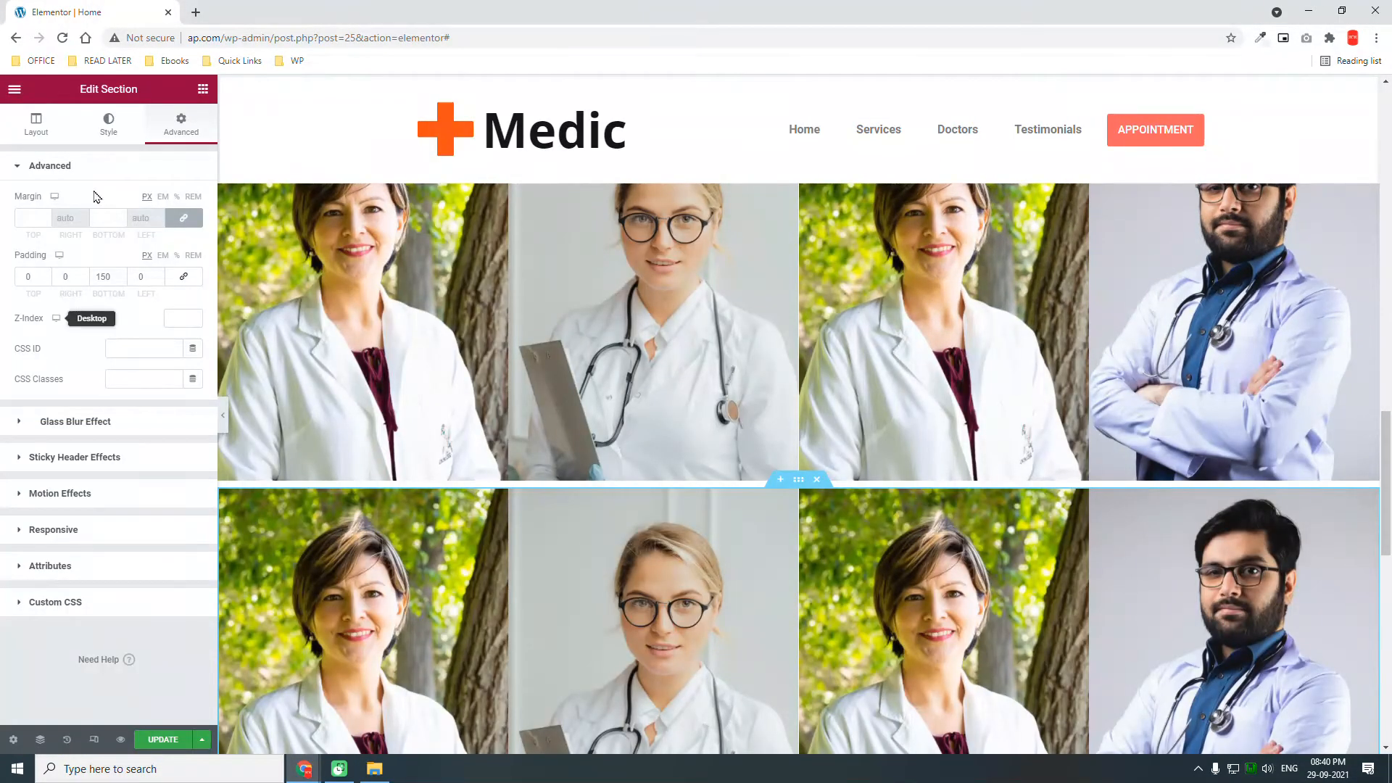
{"action": "left_click", "coordinate": [30, 136]}
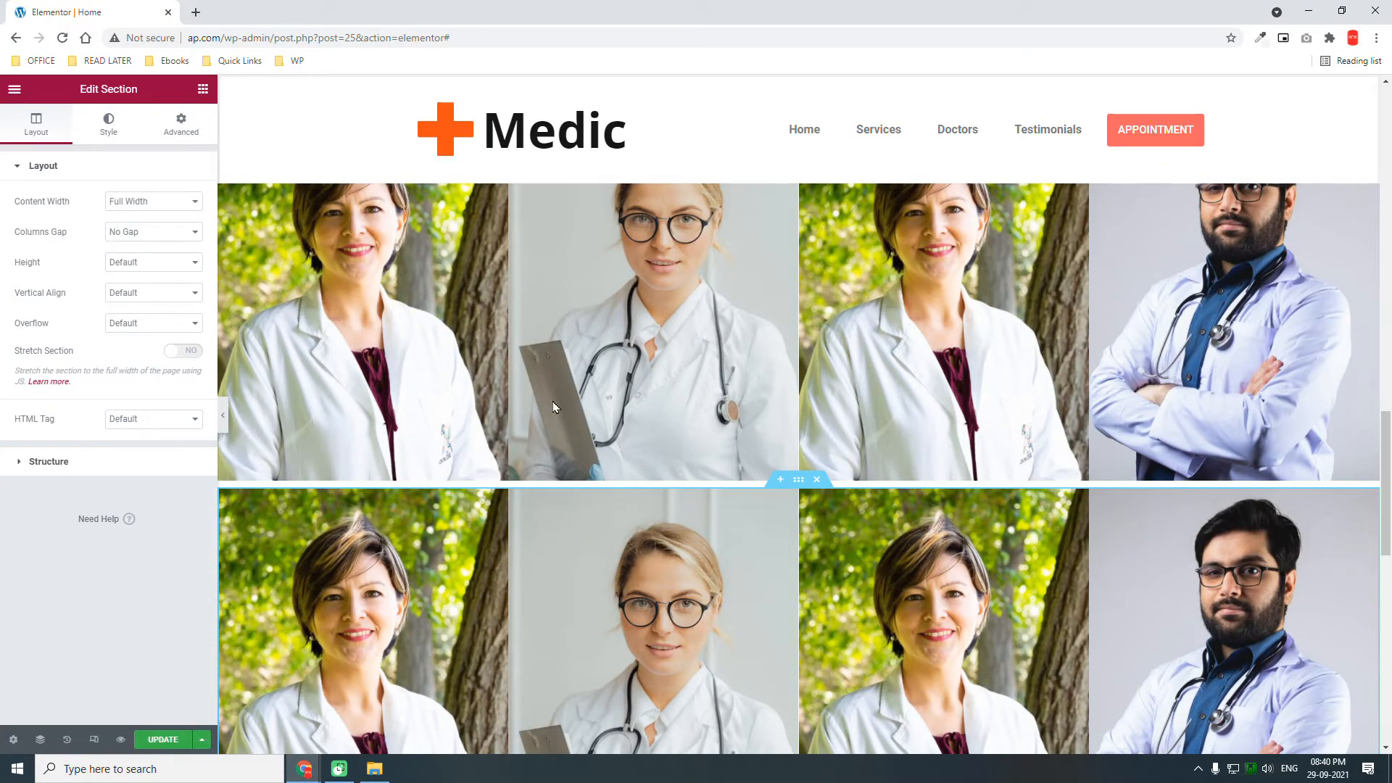
{"action": "scroll", "coordinate": [553, 406], "scroll_direction": "up", "scroll_amount": 3}
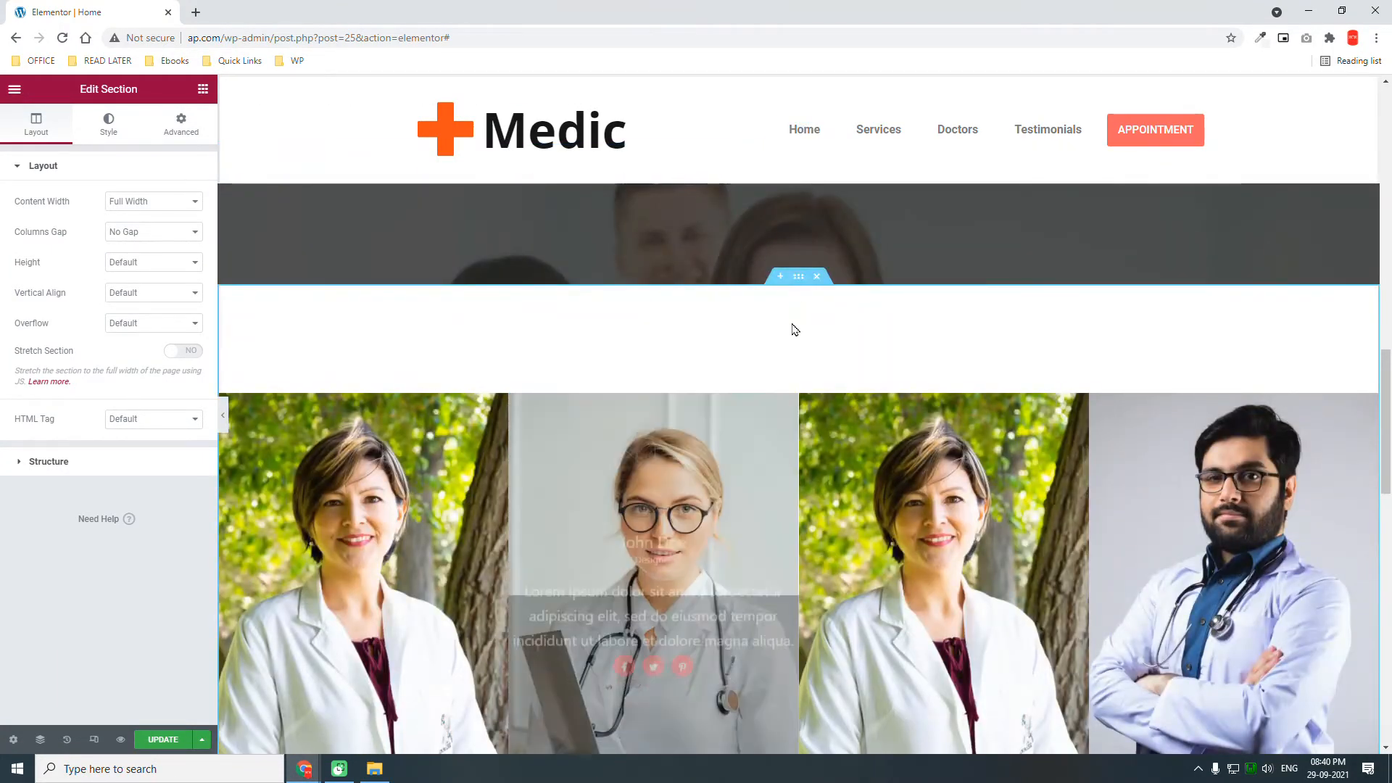
{"action": "left_click", "coordinate": [181, 124]}
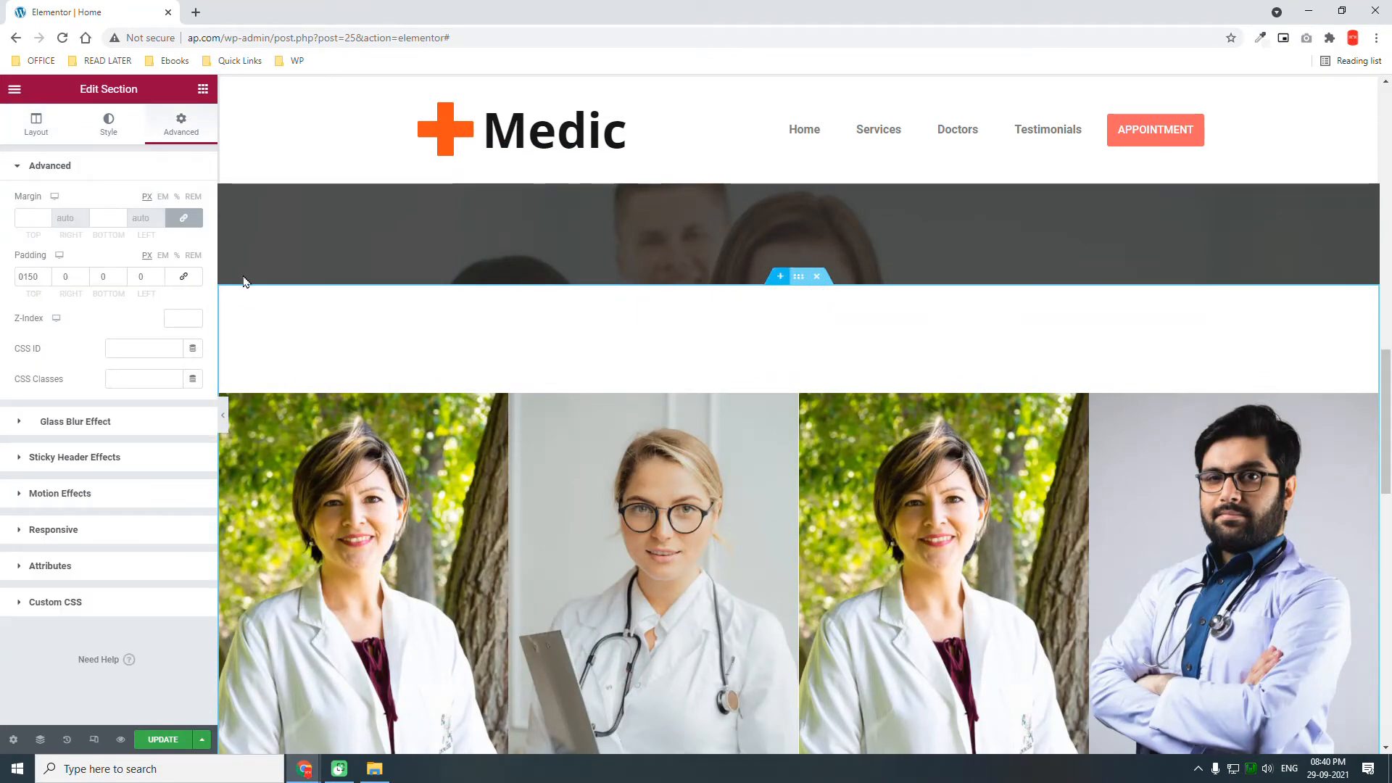
{"action": "left_click", "coordinate": [36, 123]}
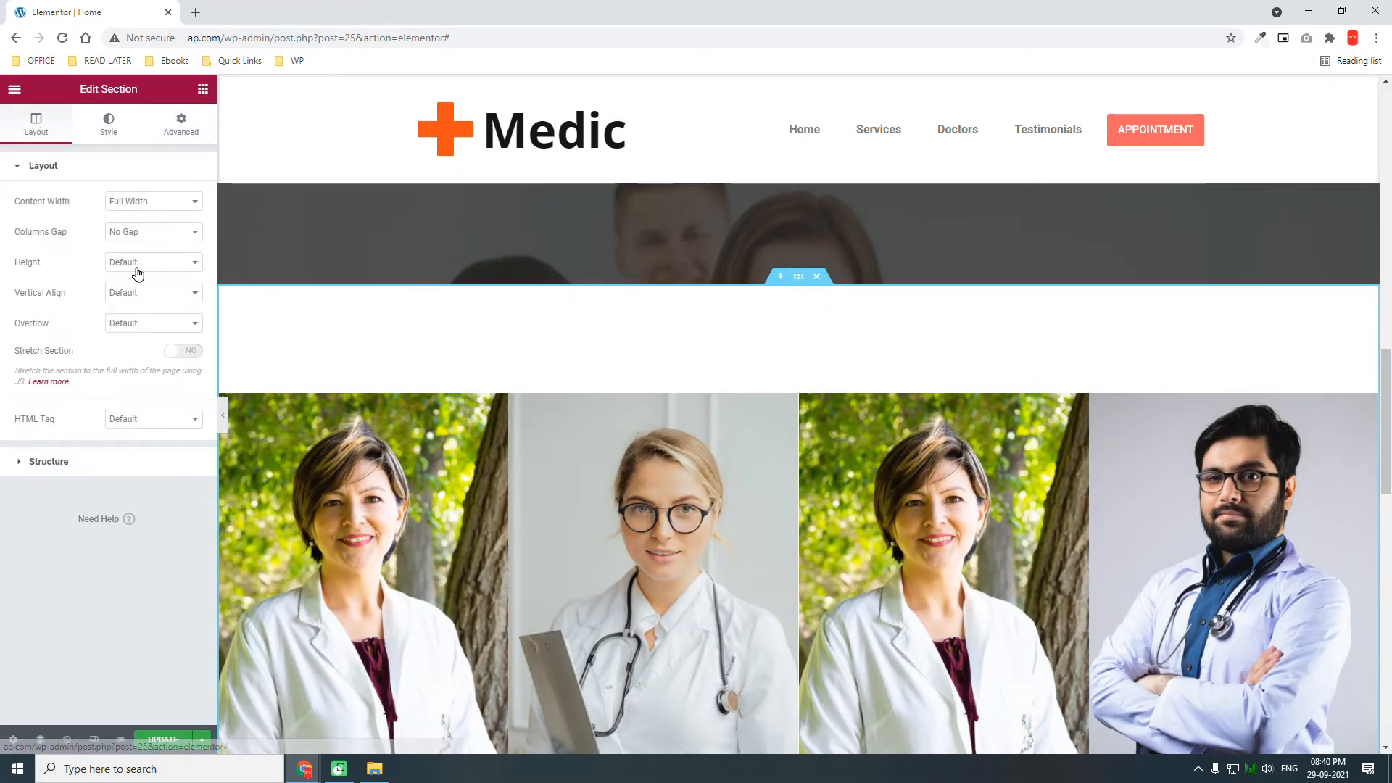
{"action": "scroll", "coordinate": [853, 410], "scroll_direction": "down", "scroll_amount": 3}
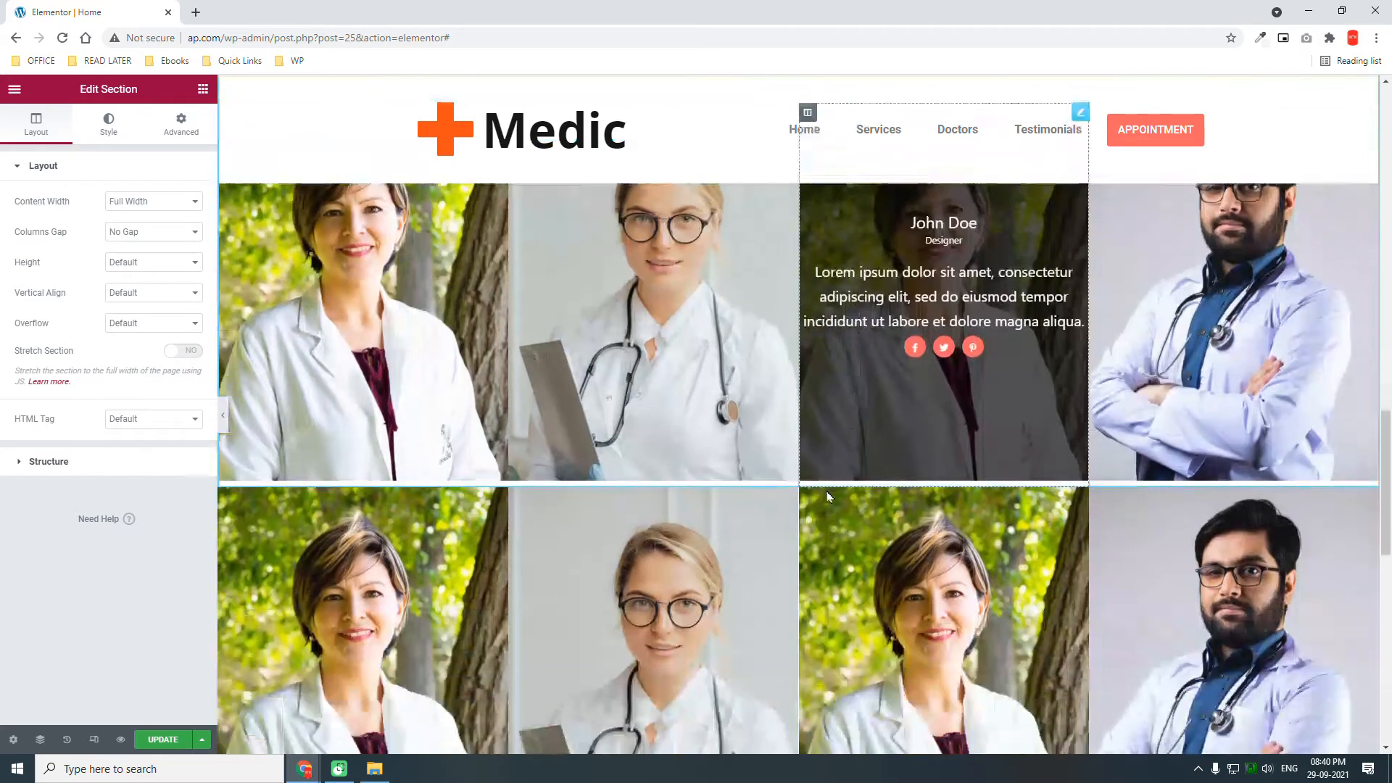
{"action": "mouse_move", "coordinate": [795, 490]}
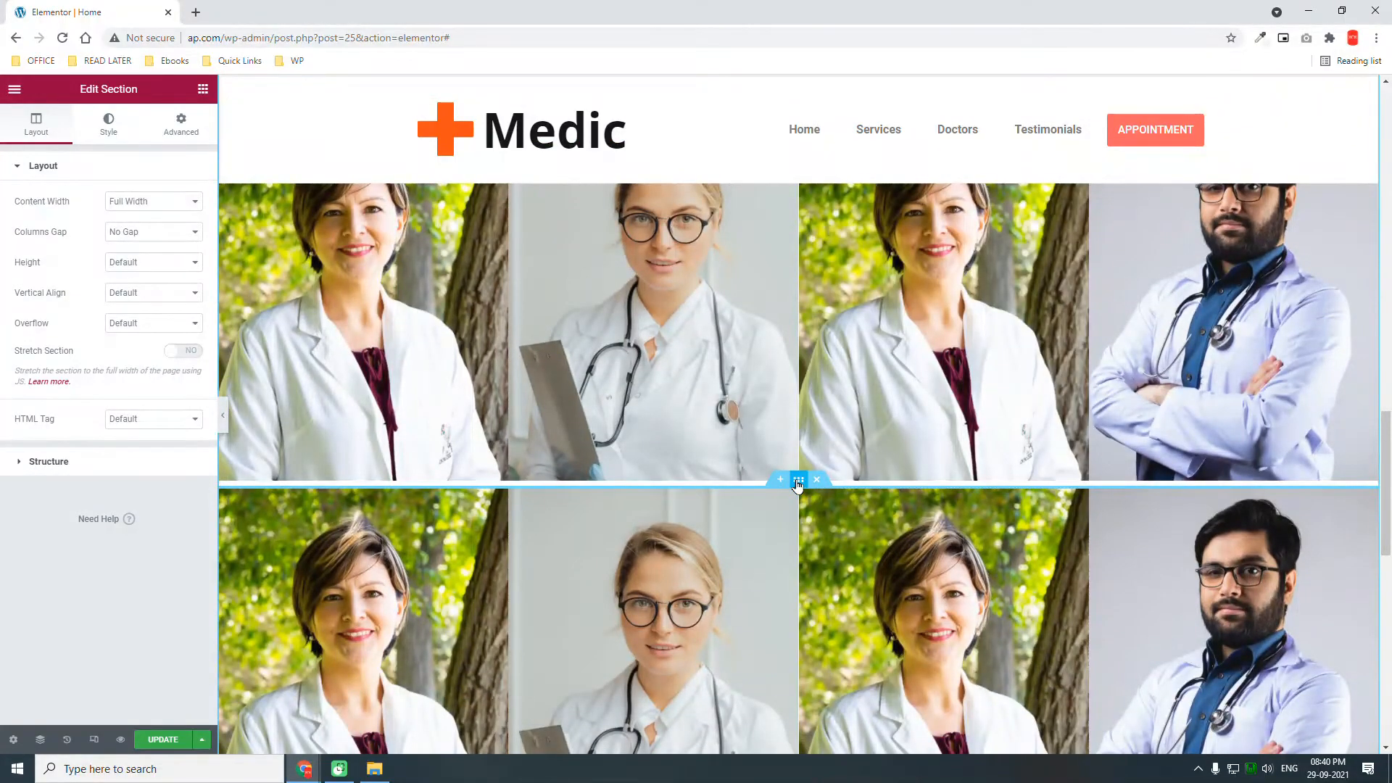
Unlink the duplicated doctors section's margin values and set its top margin to -10 px
{"action": "left_click", "coordinate": [178, 124]}
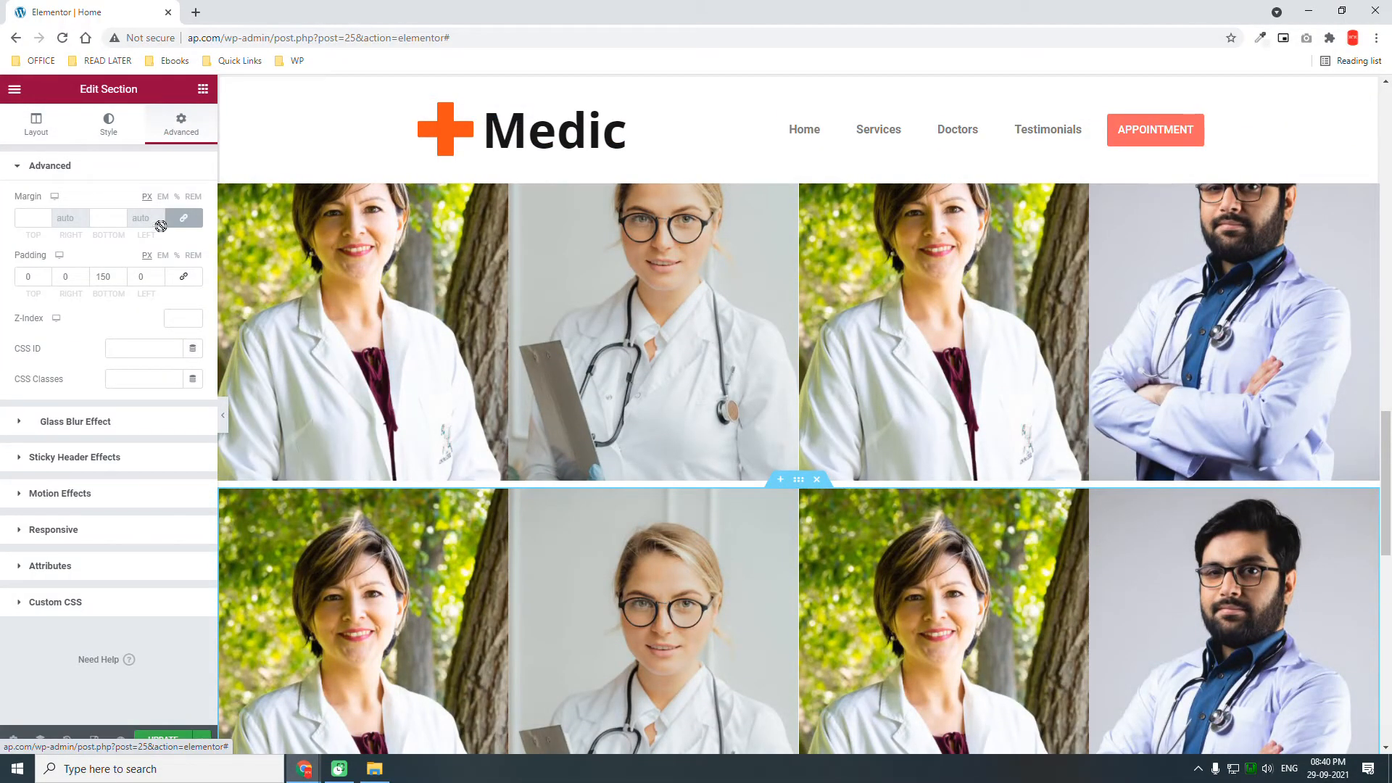
{"action": "left_click", "coordinate": [187, 218]}
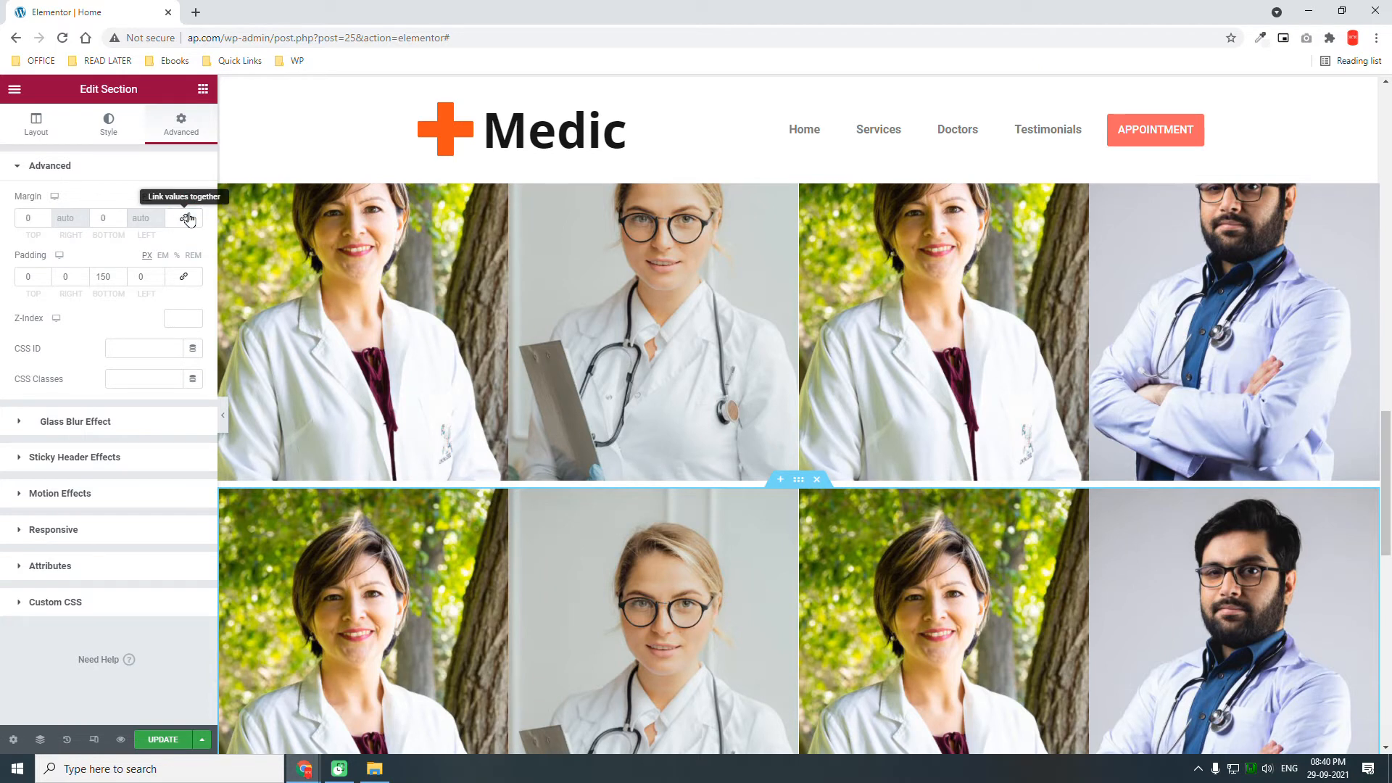
{"action": "left_click", "coordinate": [45, 222]}
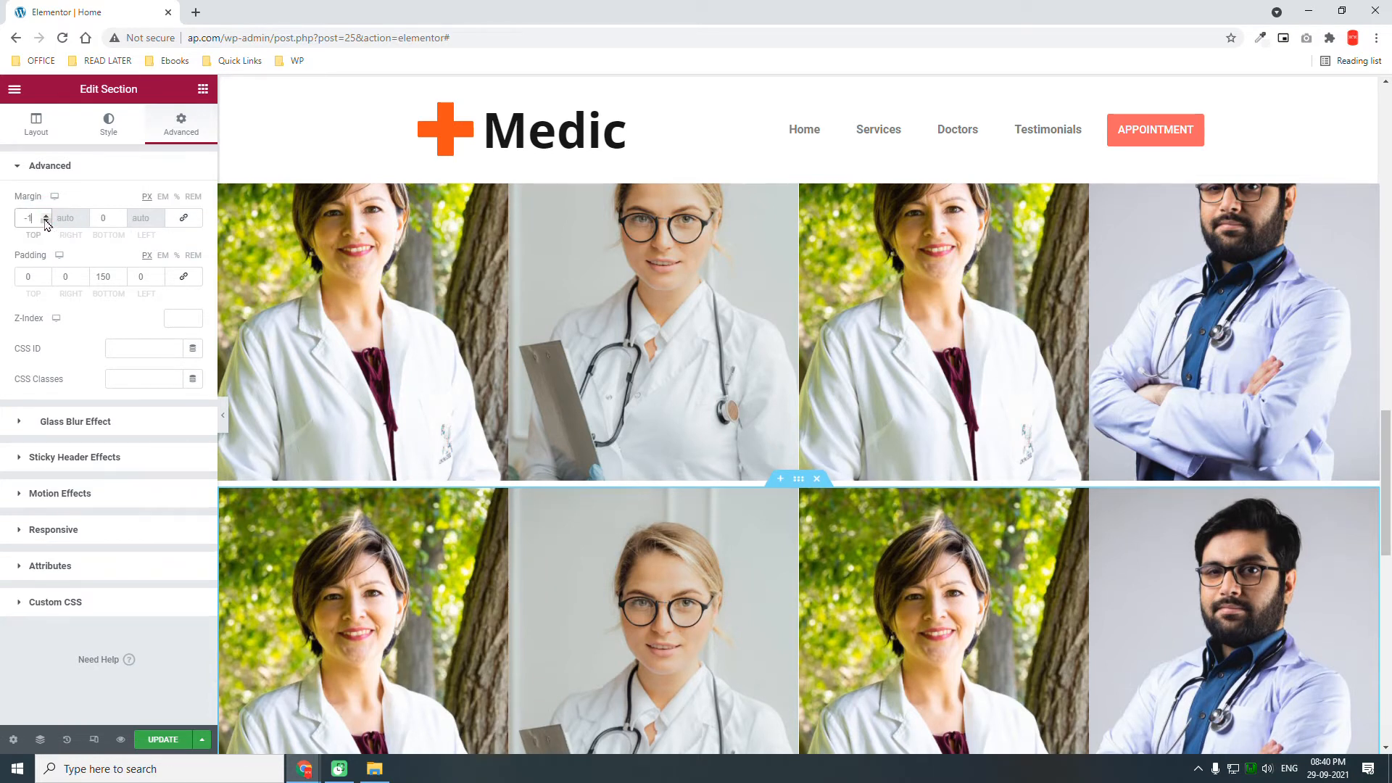
{"action": "double_click", "coordinate": [45, 222]}
{"action": "double_click", "coordinate": [45, 222]}
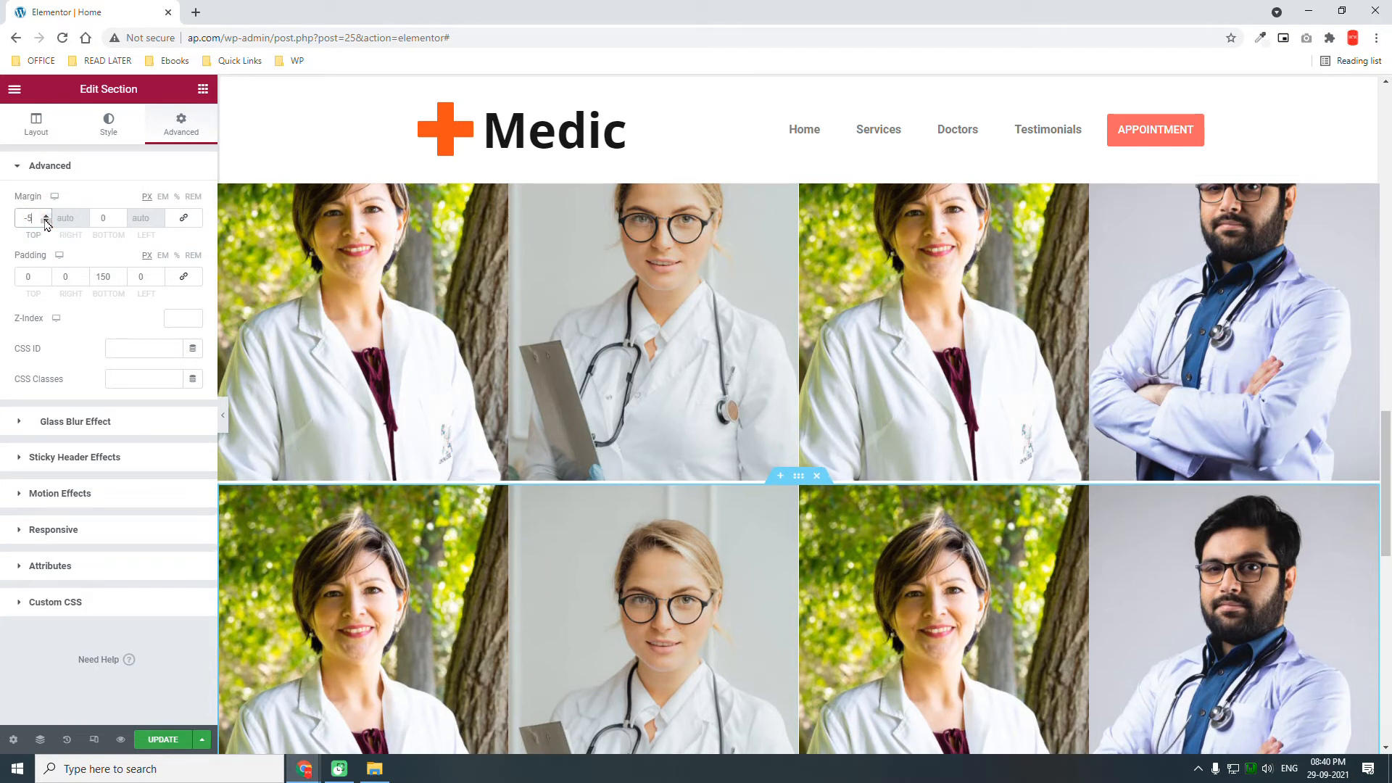
{"action": "double_click", "coordinate": [45, 222]}
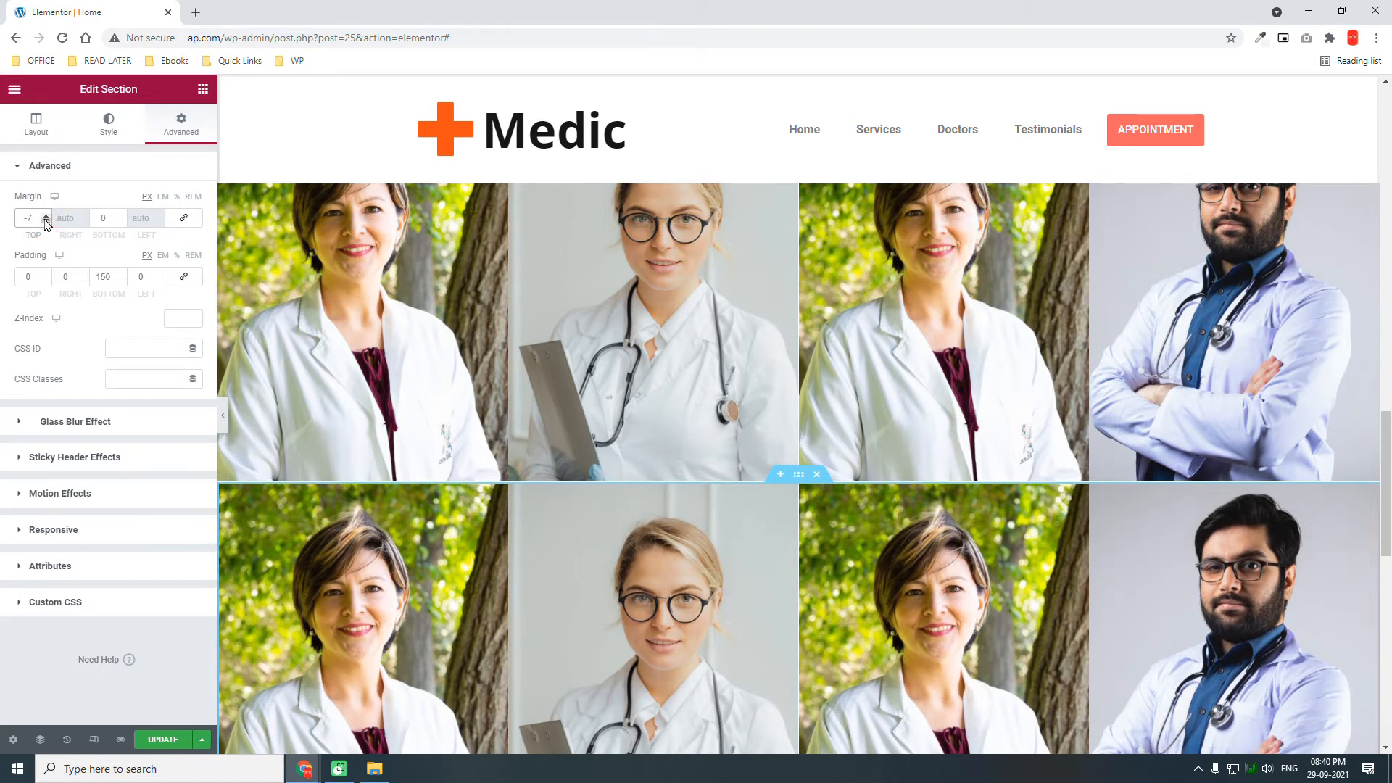
{"action": "left_click", "coordinate": [45, 221]}
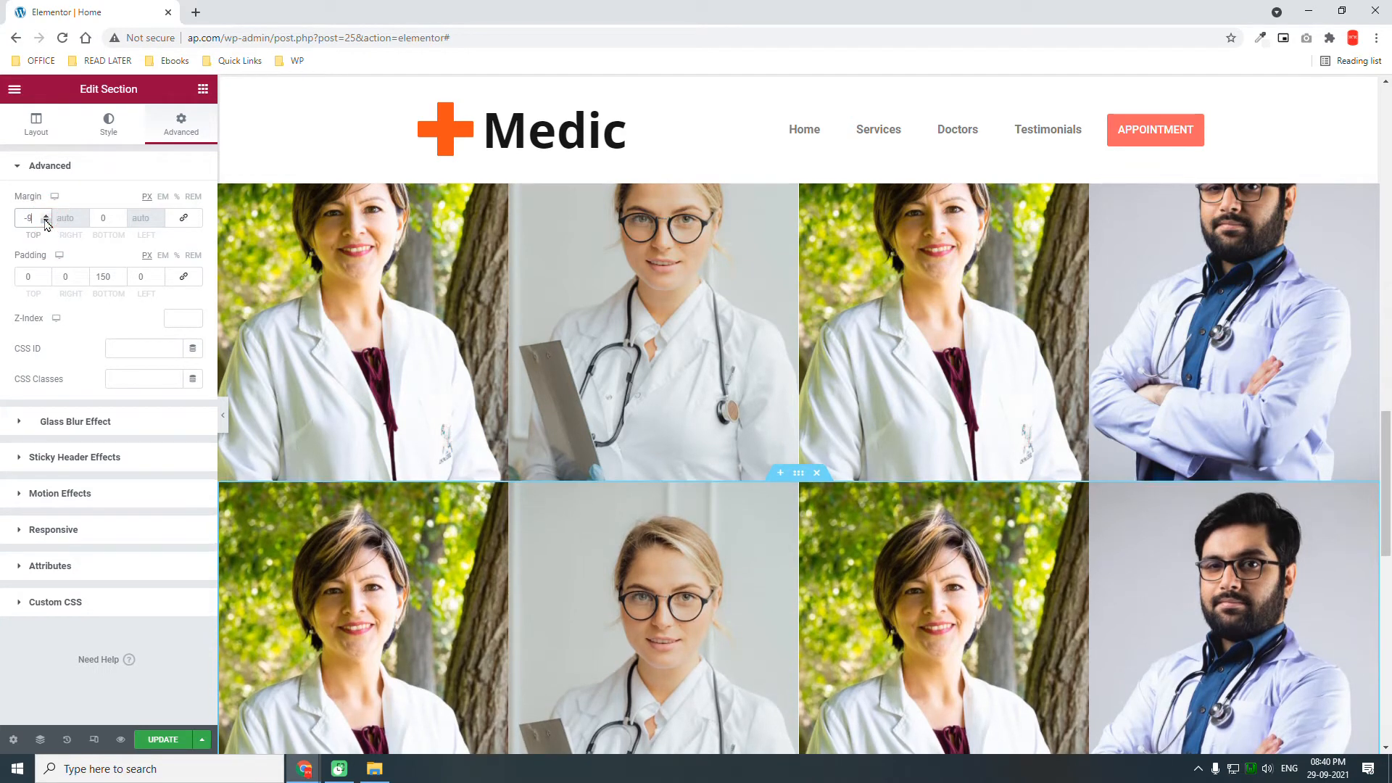
{"action": "double_click", "coordinate": [45, 222]}
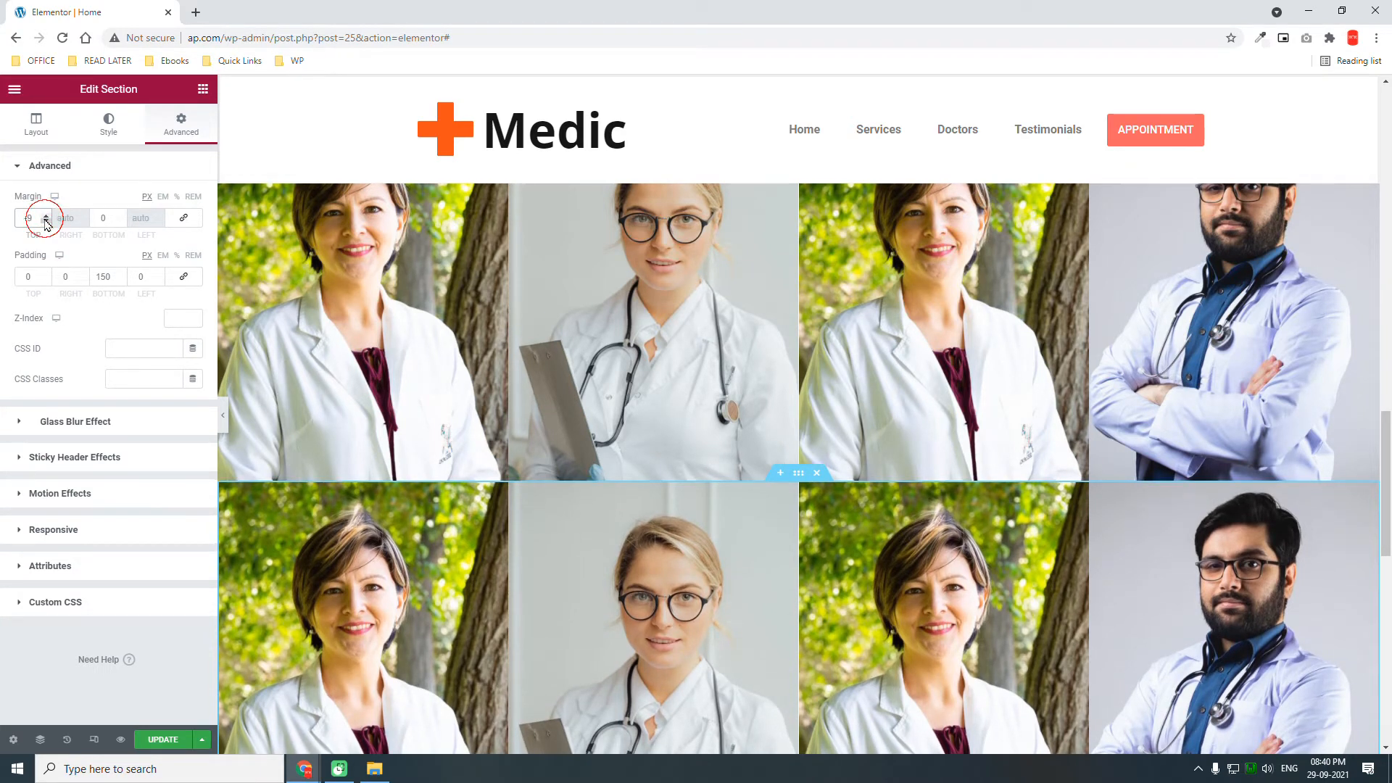
Preview the page at full width, examining the join between the doctor rows, the hover overlays and the banner section above
{"action": "left_click", "coordinate": [221, 415]}
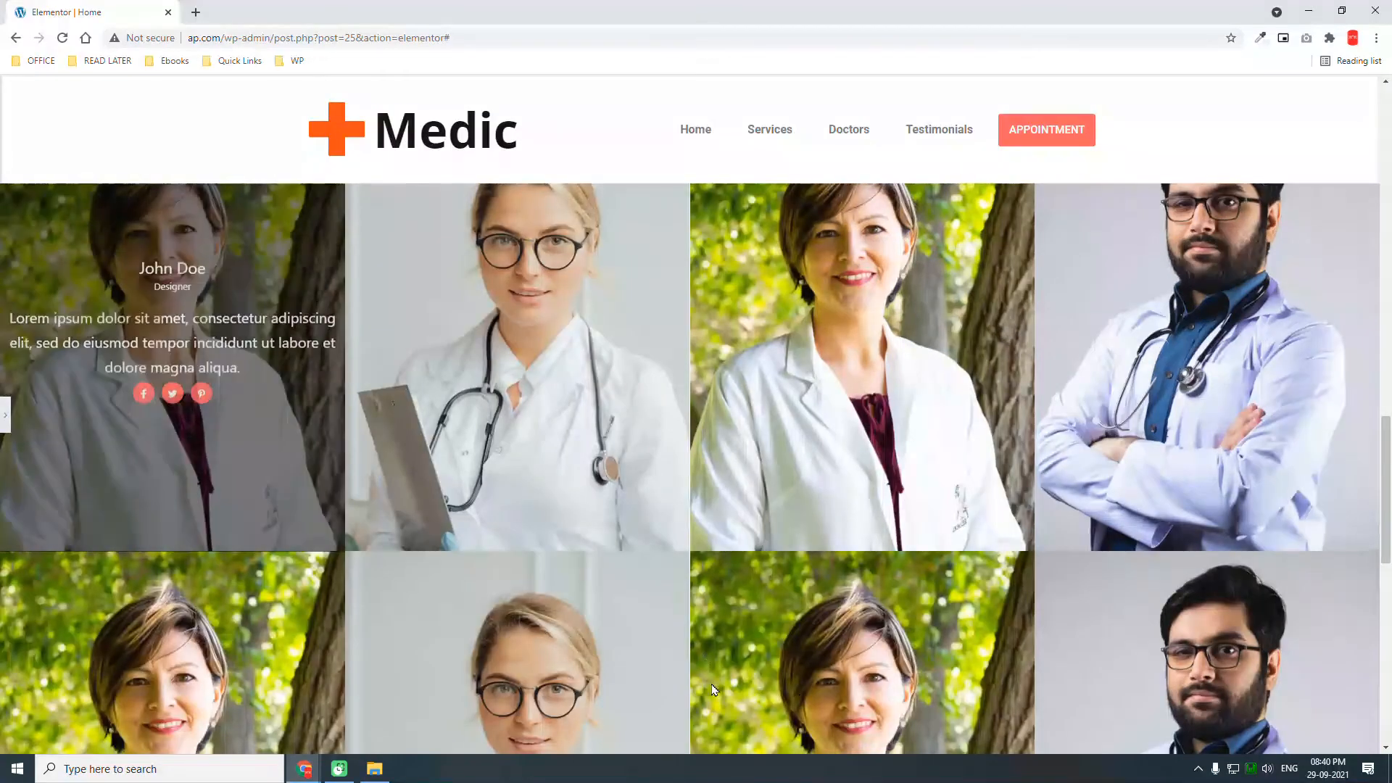
{"action": "mouse_move", "coordinate": [1317, 427]}
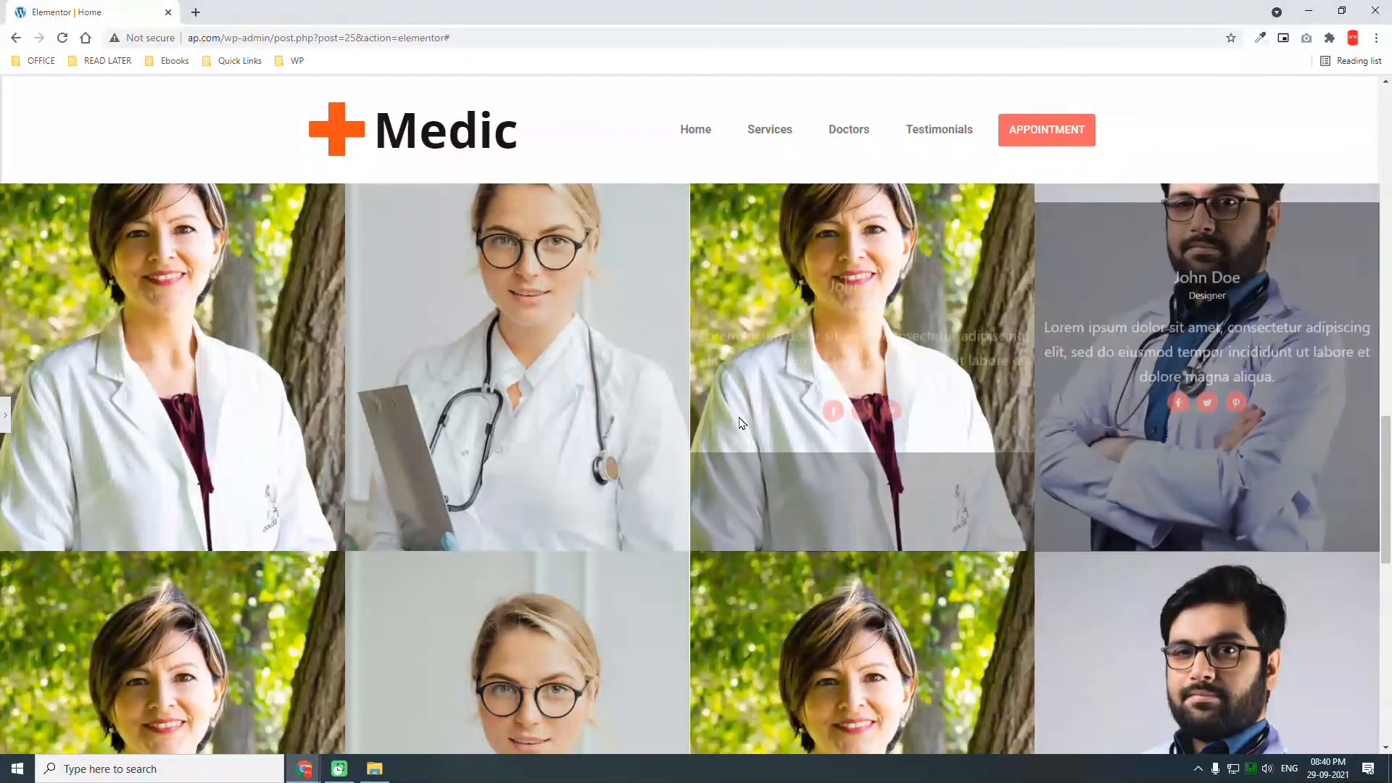
{"action": "mouse_move", "coordinate": [237, 436]}
{"action": "scroll", "coordinate": [276, 453], "scroll_direction": "down", "scroll_amount": 3}
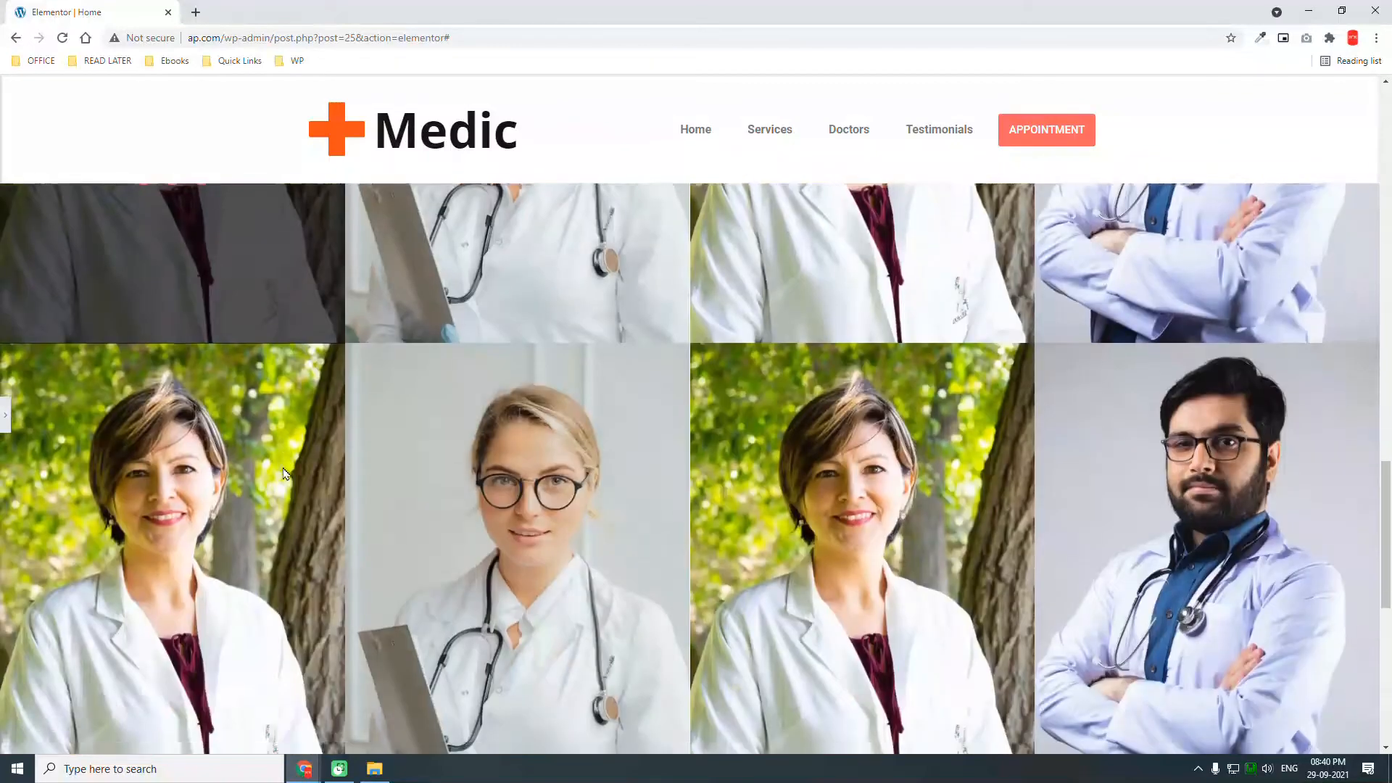
{"action": "mouse_move", "coordinate": [1222, 512]}
{"action": "scroll", "coordinate": [1222, 512], "scroll_direction": "up", "scroll_amount": 2}
{"action": "scroll", "coordinate": [1223, 516], "scroll_direction": "down", "scroll_amount": 3}
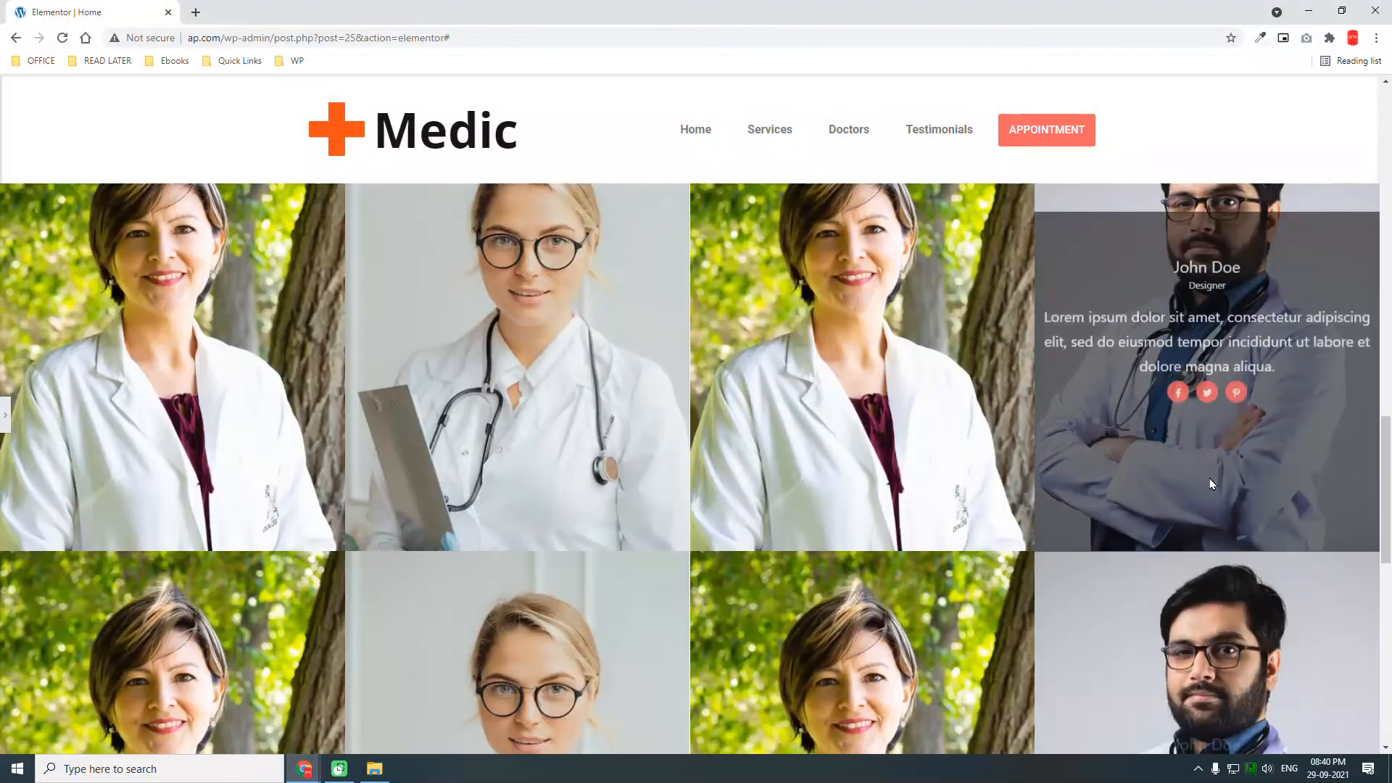
{"action": "scroll", "coordinate": [1209, 477], "scroll_direction": "up", "scroll_amount": 2}
{"action": "scroll", "coordinate": [1207, 479], "scroll_direction": "up", "scroll_amount": 3}
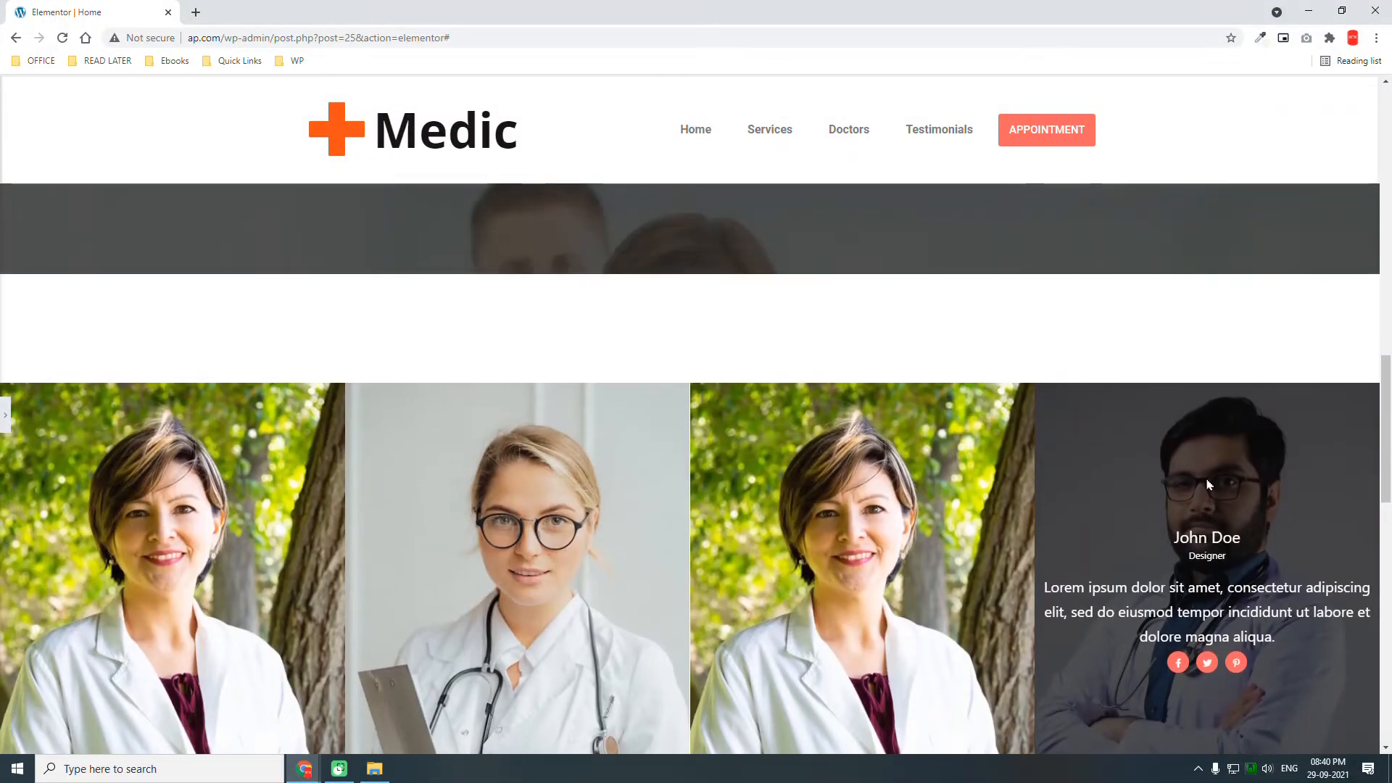
{"action": "scroll", "coordinate": [1206, 479], "scroll_direction": "down", "scroll_amount": 3}
{"action": "scroll", "coordinate": [1207, 479], "scroll_direction": "down", "scroll_amount": 5}
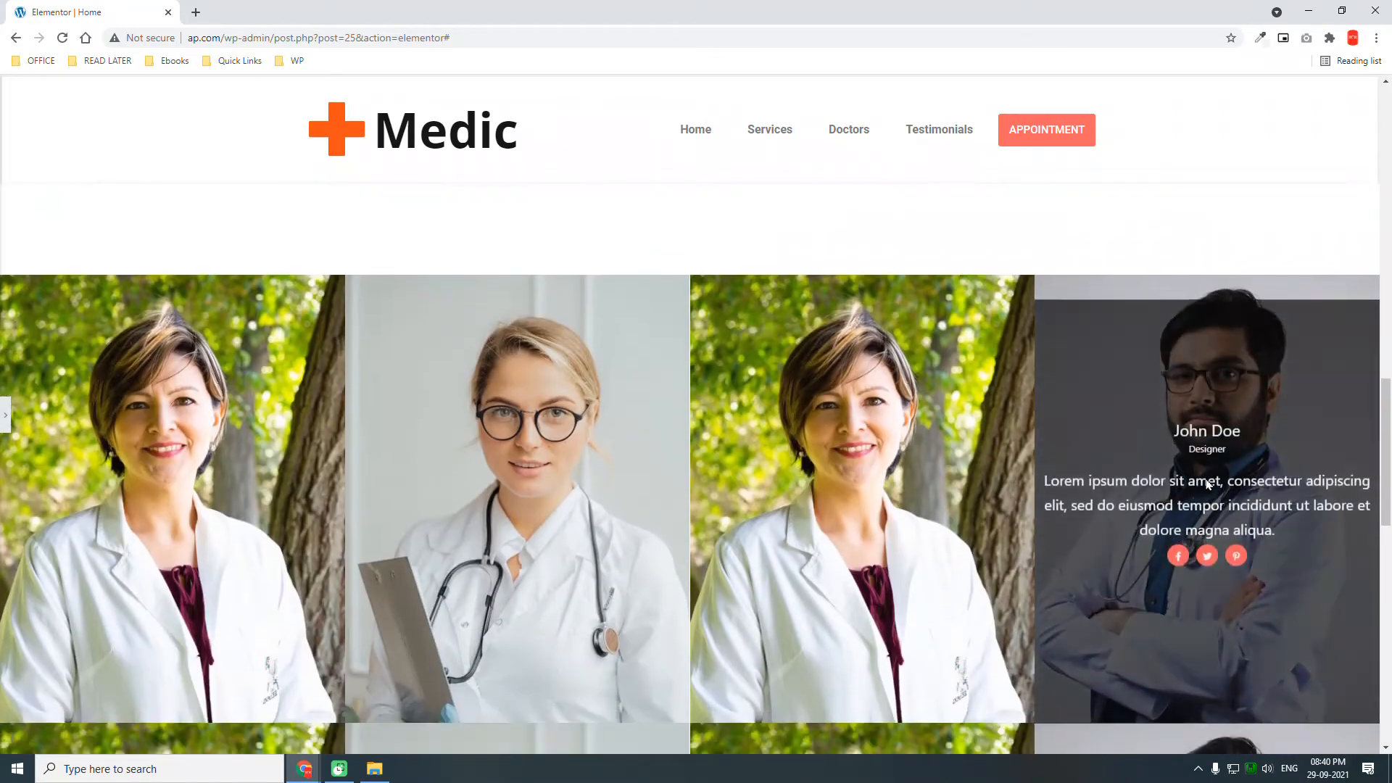
{"action": "scroll", "coordinate": [1207, 485], "scroll_direction": "down", "scroll_amount": 3}
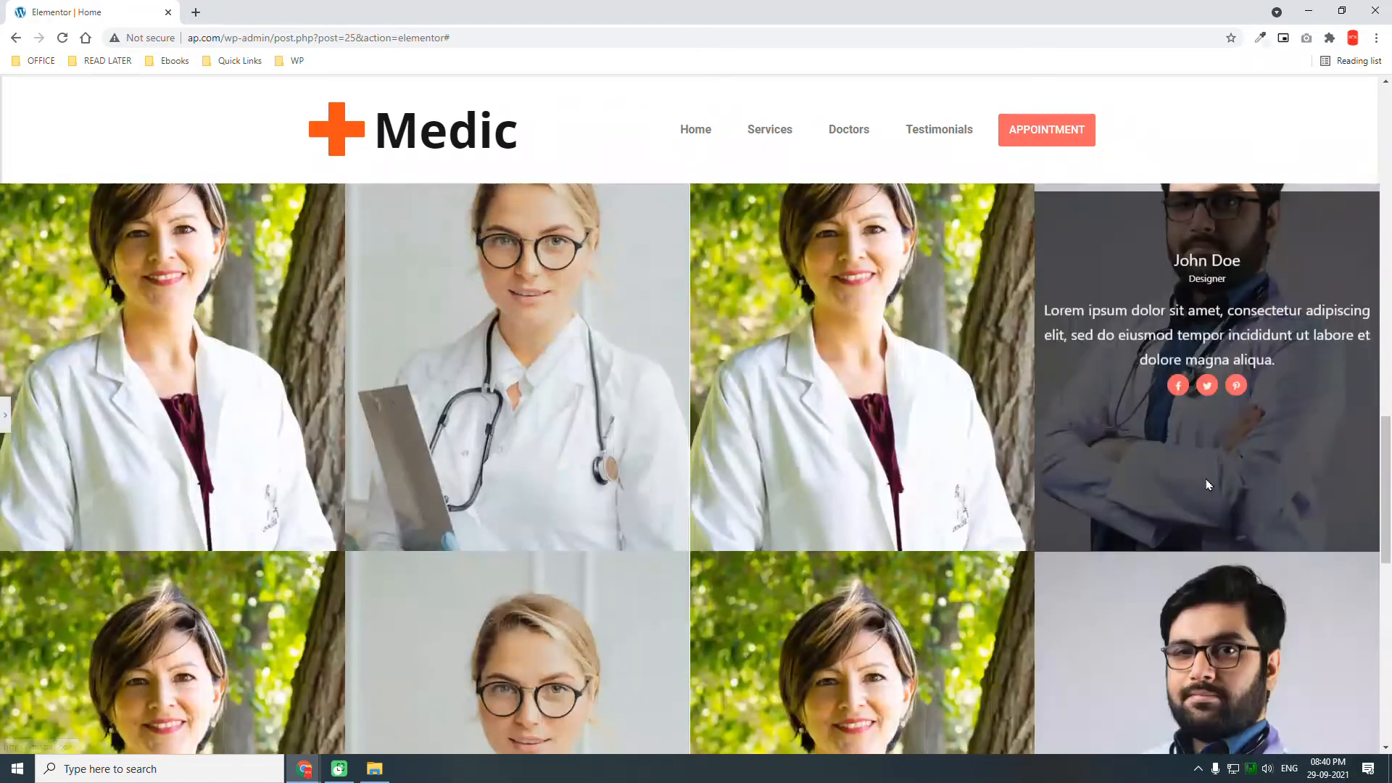
{"action": "scroll", "coordinate": [1208, 484], "scroll_direction": "up", "scroll_amount": 6}
{"action": "scroll", "coordinate": [1208, 484], "scroll_direction": "up", "scroll_amount": 1}
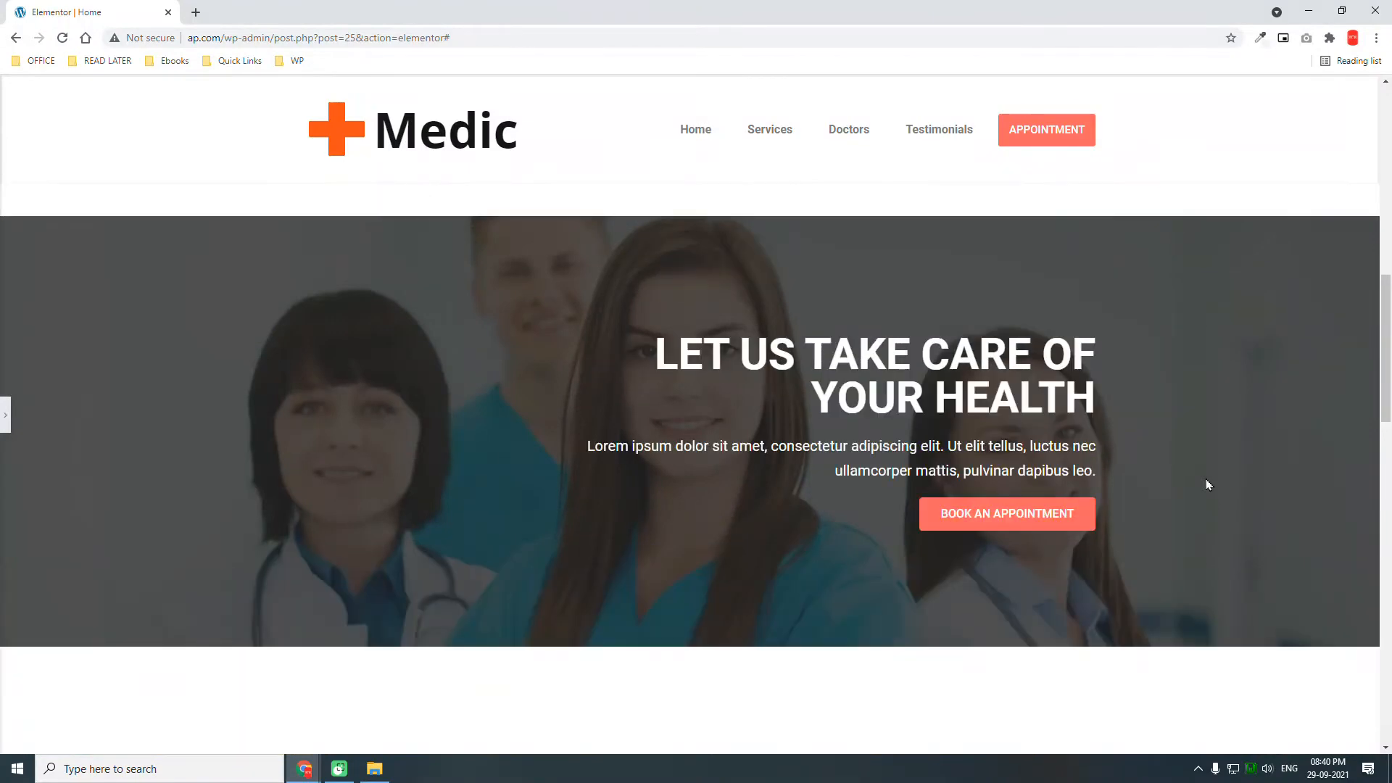
{"action": "scroll", "coordinate": [1208, 484], "scroll_direction": "down", "scroll_amount": 4}
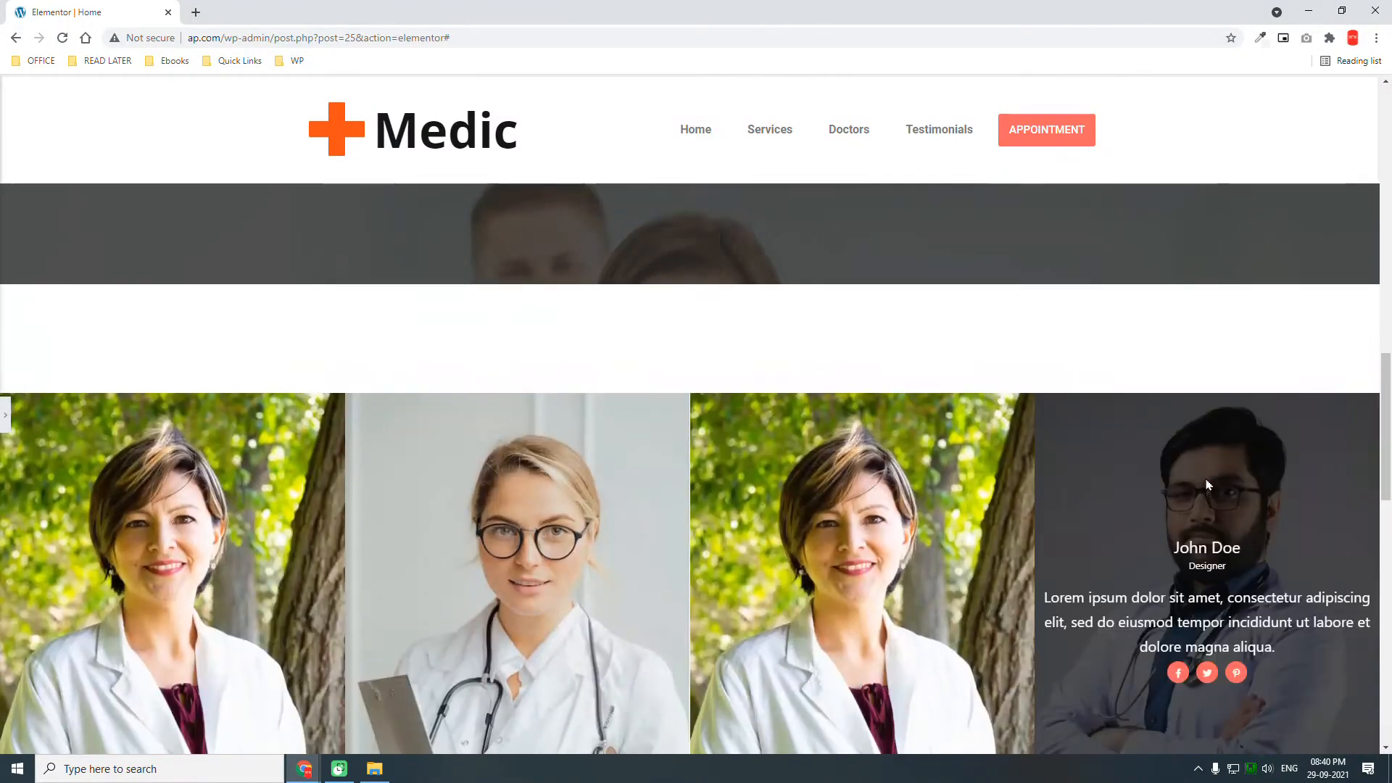
{"action": "scroll", "coordinate": [1207, 485], "scroll_direction": "up", "scroll_amount": 4}
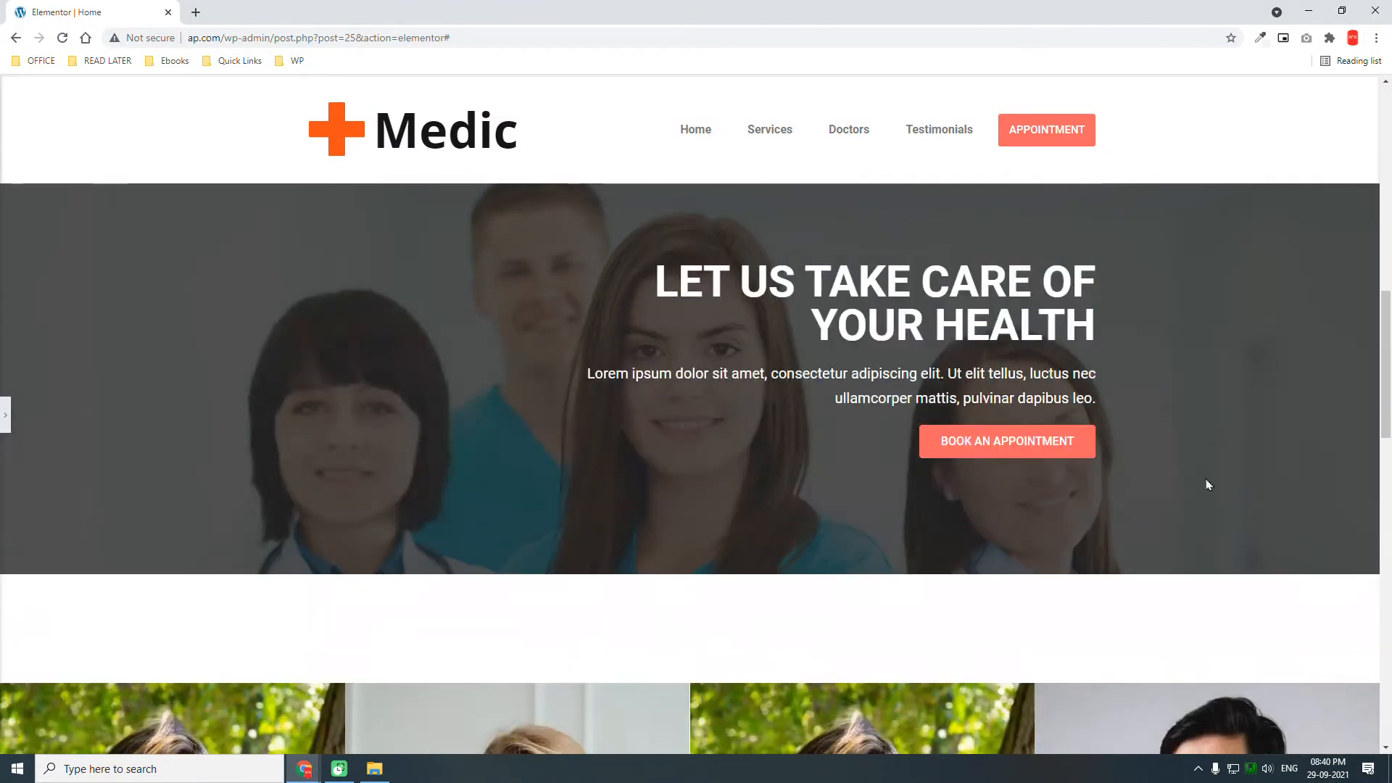
{"action": "scroll", "coordinate": [1208, 484], "scroll_direction": "down", "scroll_amount": 5}
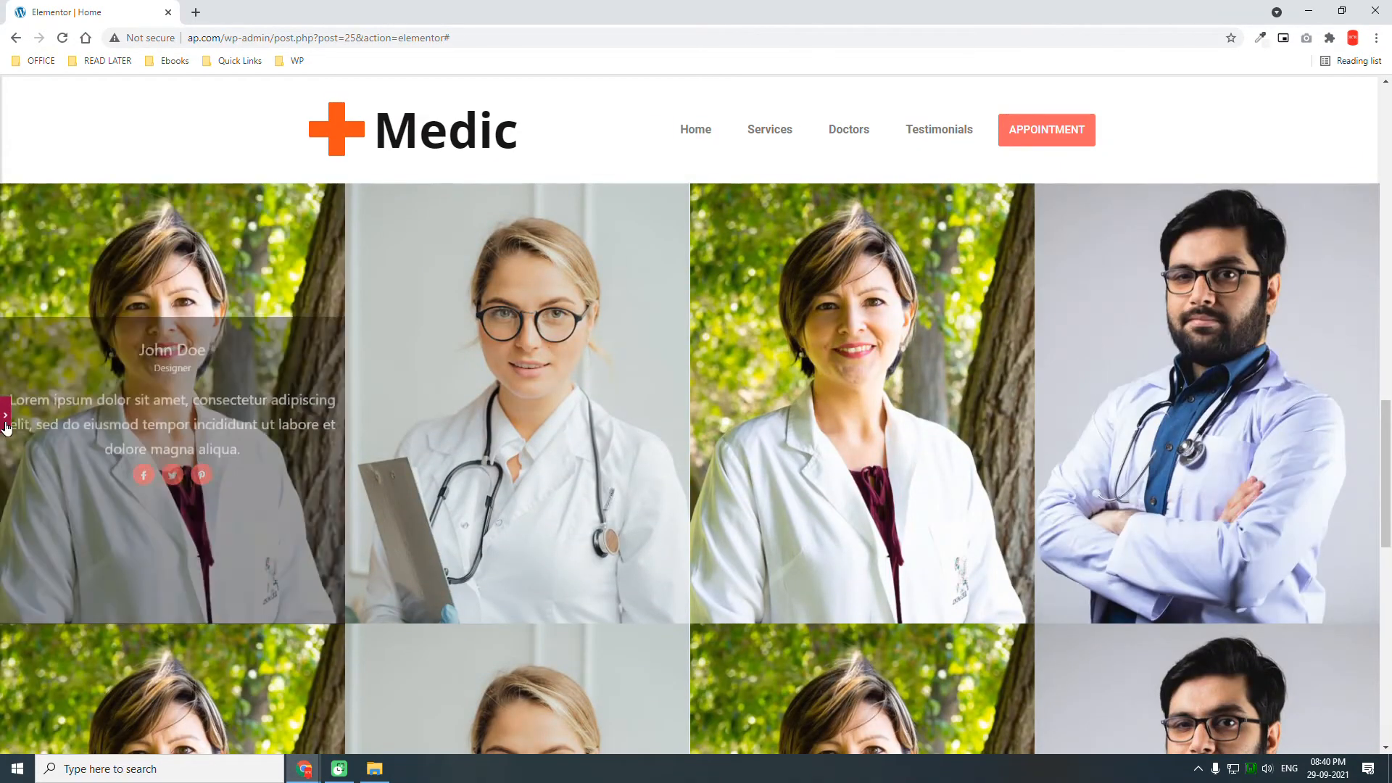
Bring back the editing panel and delete the duplicated doctors section
{"action": "left_click", "coordinate": [5, 415]}
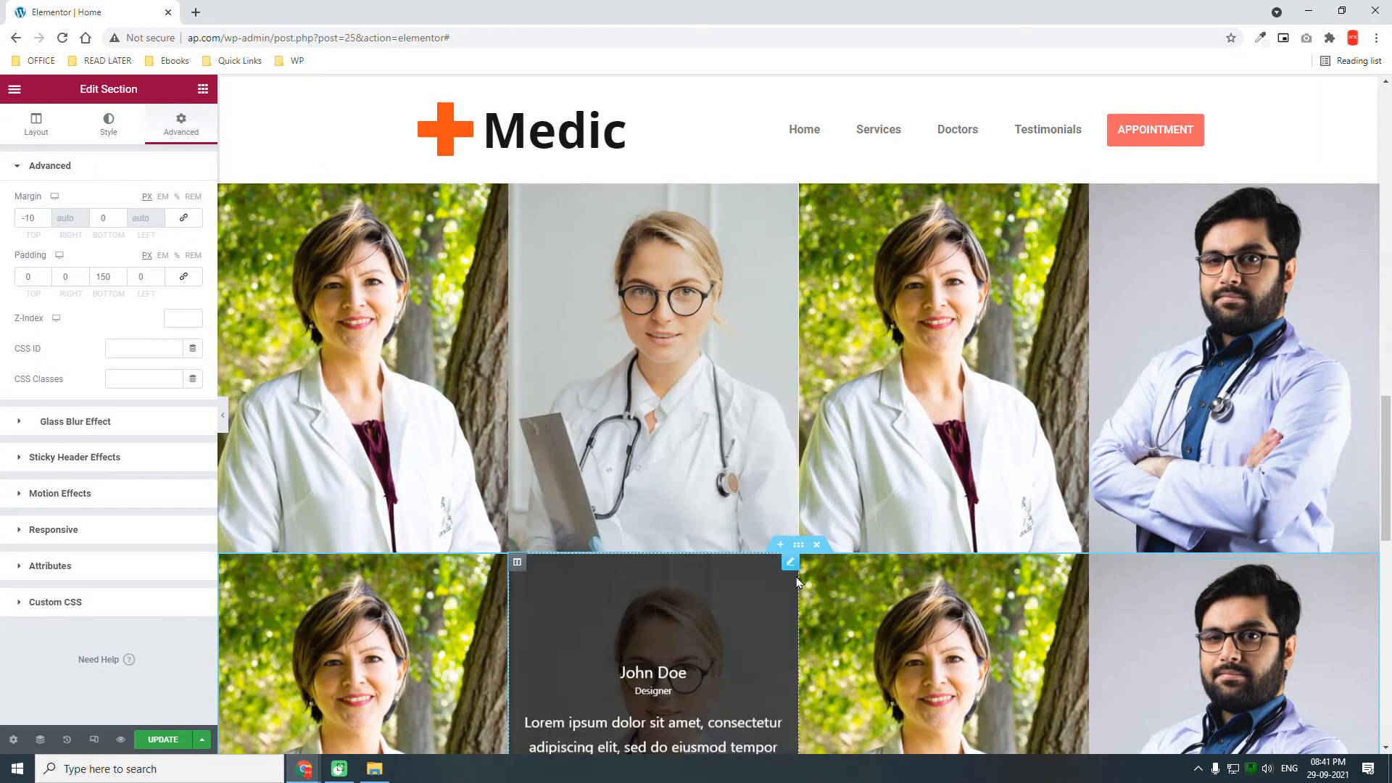
{"action": "left_click", "coordinate": [817, 546]}
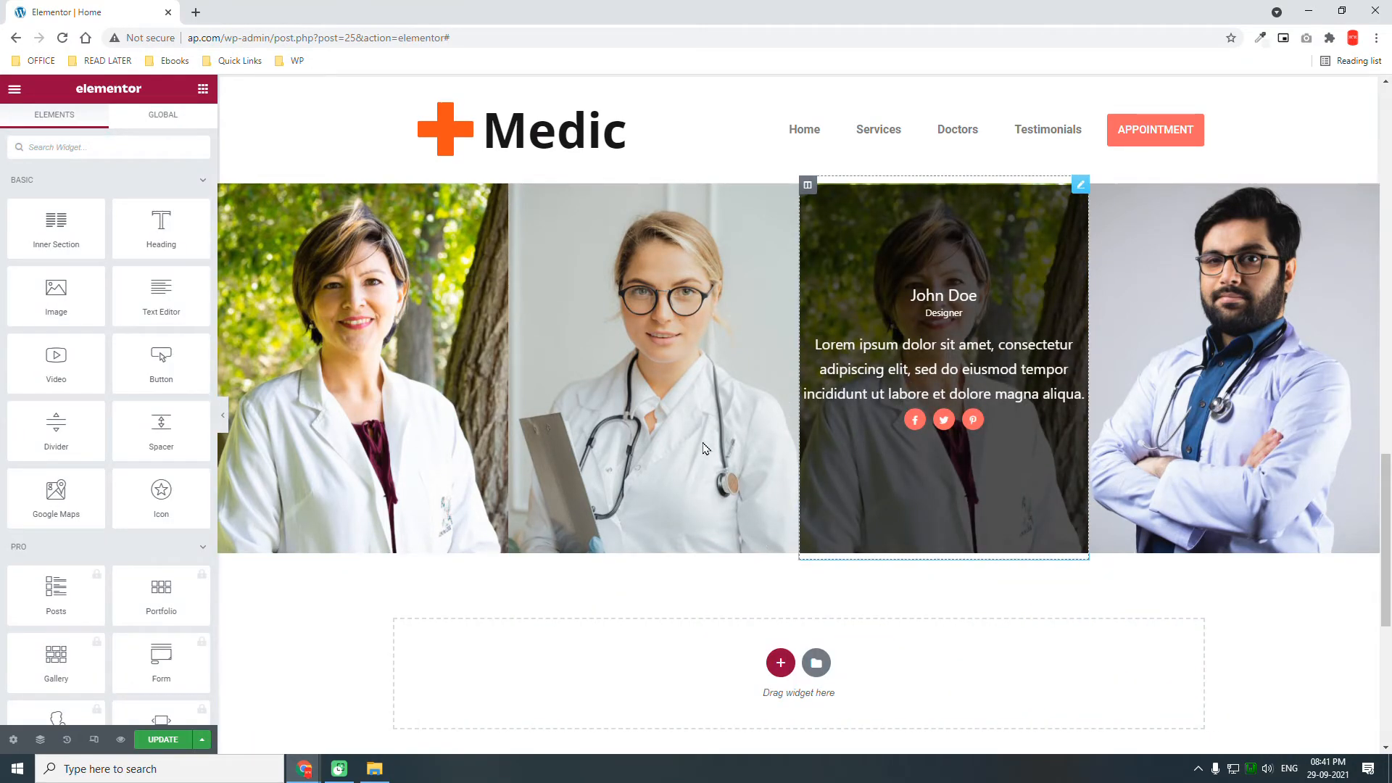
Set the remaining doctors section's top and bottom padding to 200 px each and check the spacing around the row
{"action": "scroll", "coordinate": [710, 437], "scroll_direction": "up", "scroll_amount": 7}
{"action": "scroll", "coordinate": [803, 478], "scroll_direction": "down", "scroll_amount": 3}
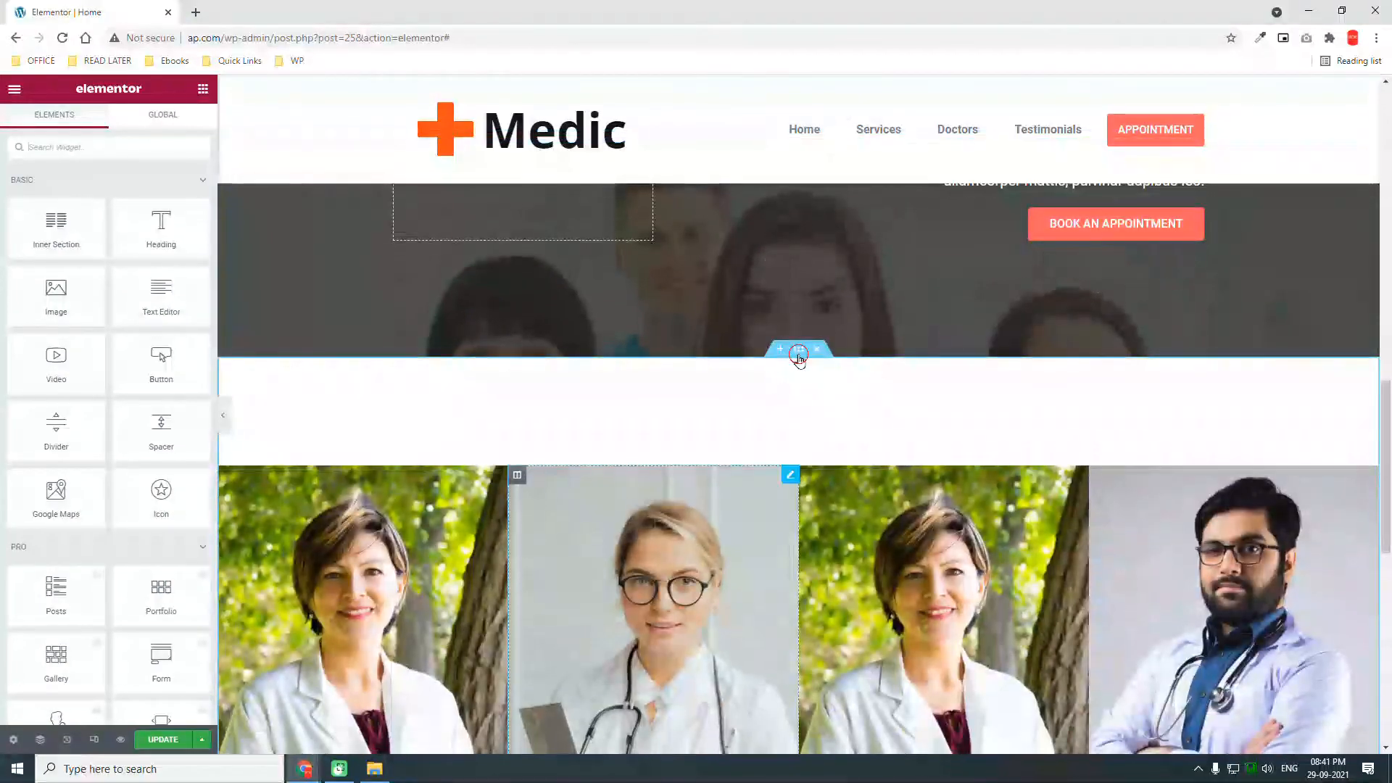
{"action": "left_click", "coordinate": [799, 356]}
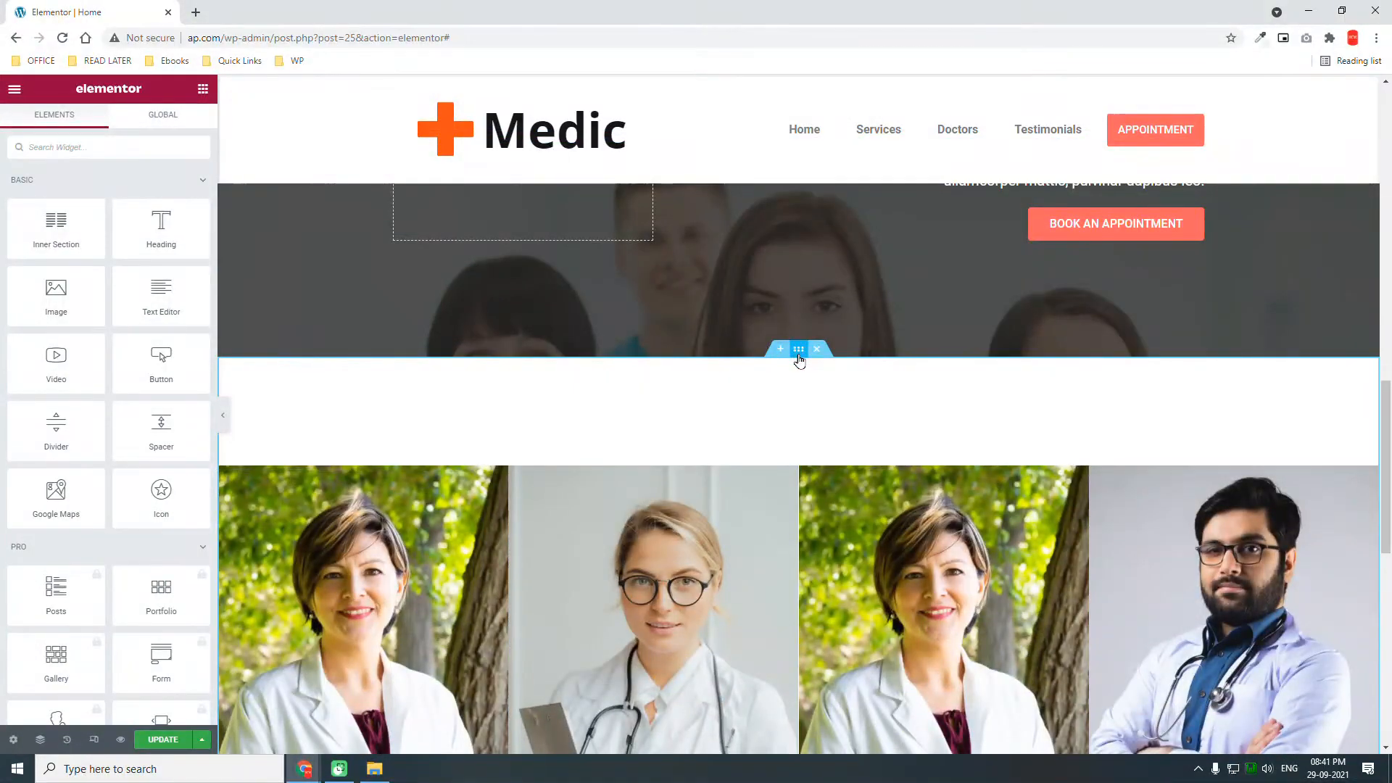
{"action": "left_click", "coordinate": [187, 133]}
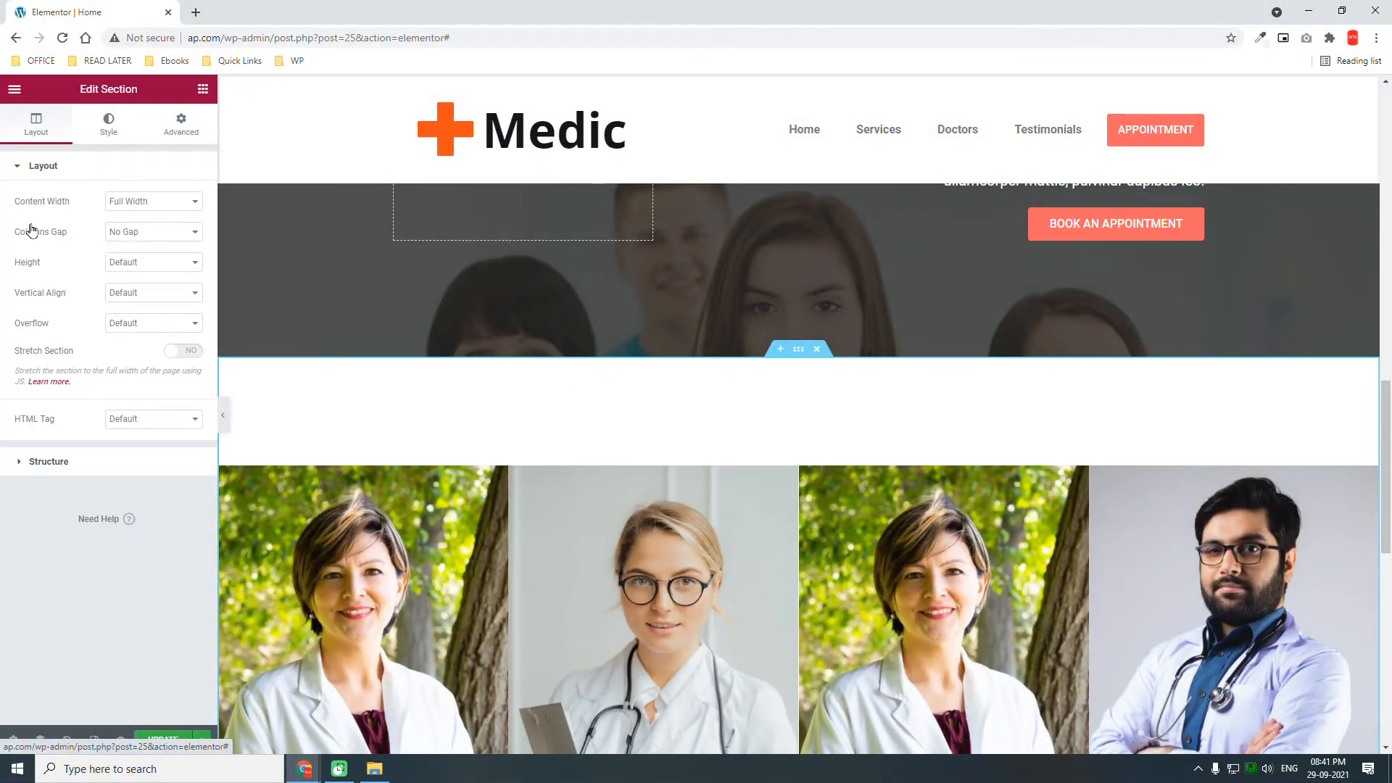
{"action": "left_click_drag", "start_coordinate": [41, 277], "coordinate": [4, 282]}
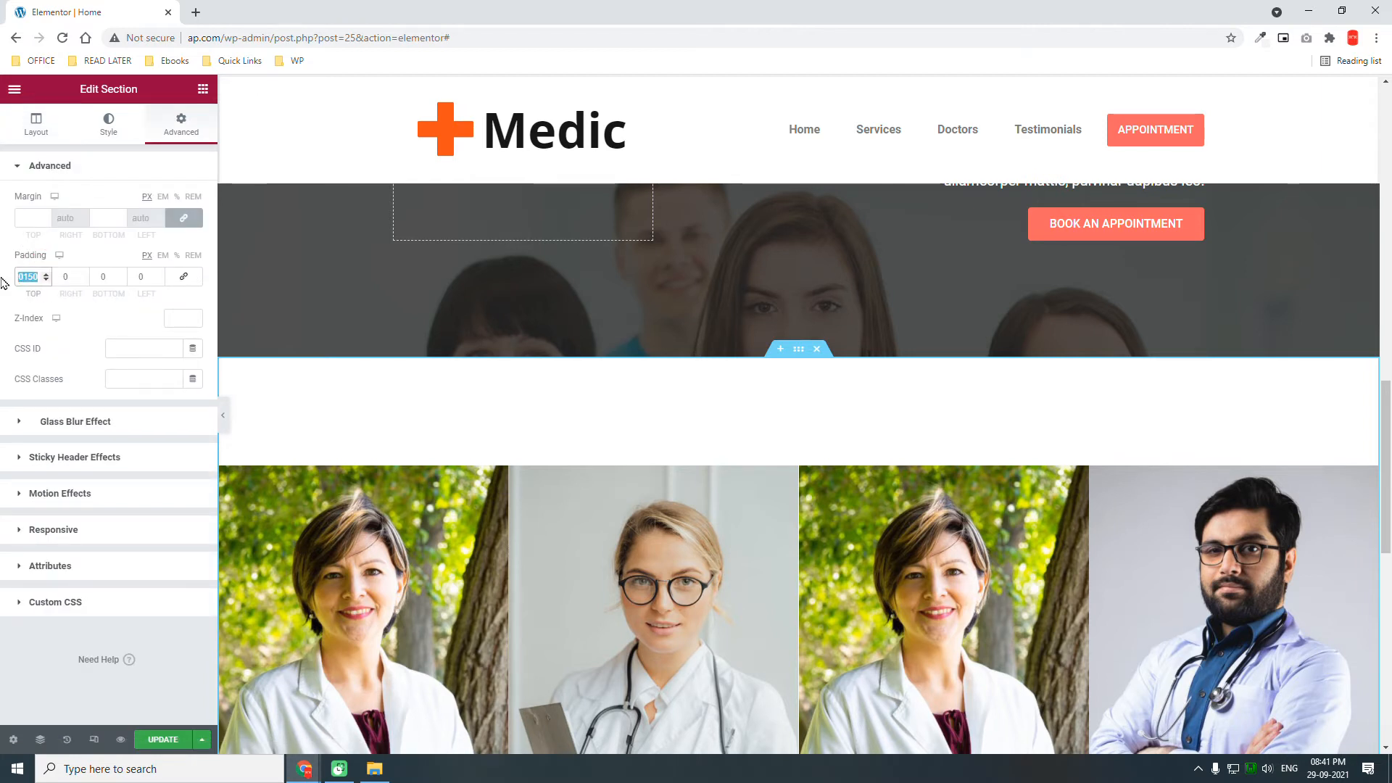
{"action": "type", "text": "200"}
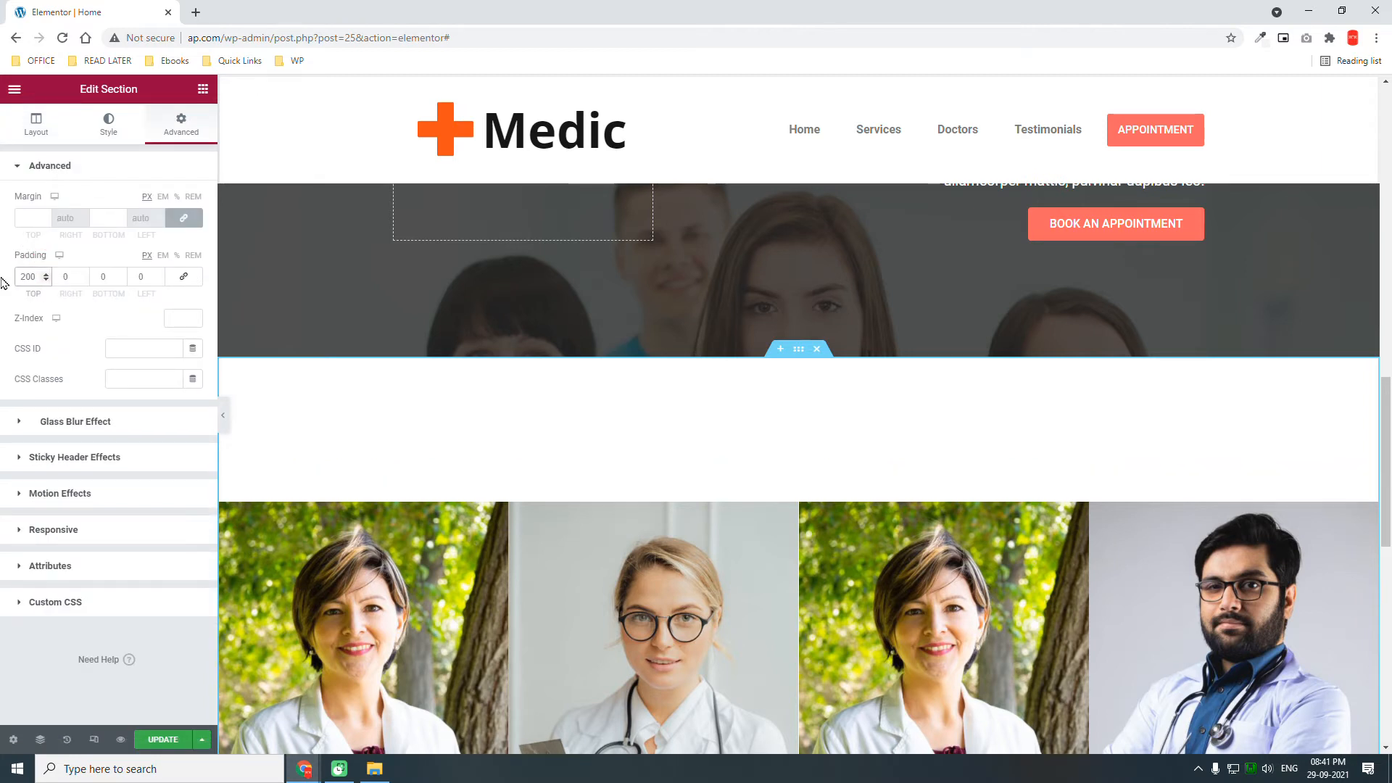
{"action": "key", "text": "Tab"}
{"action": "type", "text": "200"}
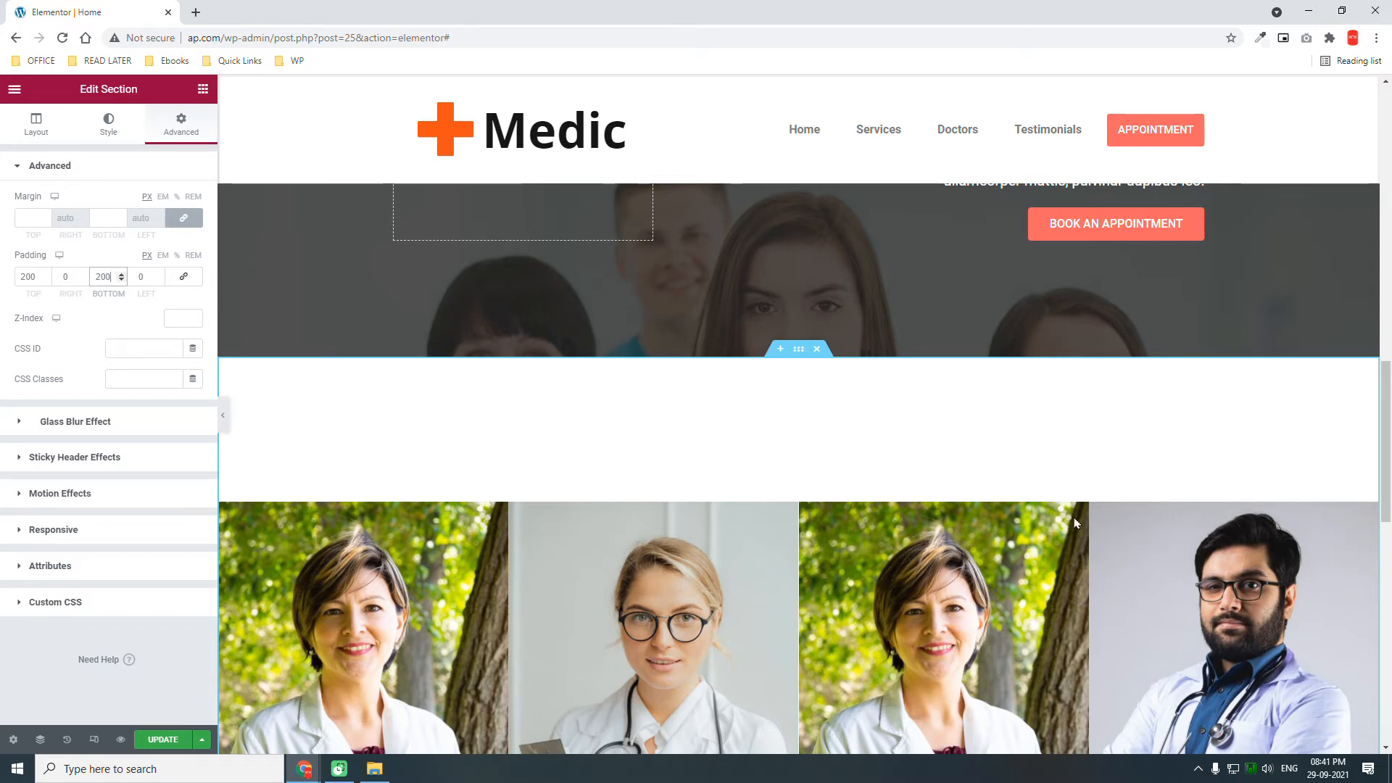
{"action": "scroll", "coordinate": [1027, 516], "scroll_direction": "down", "scroll_amount": 4}
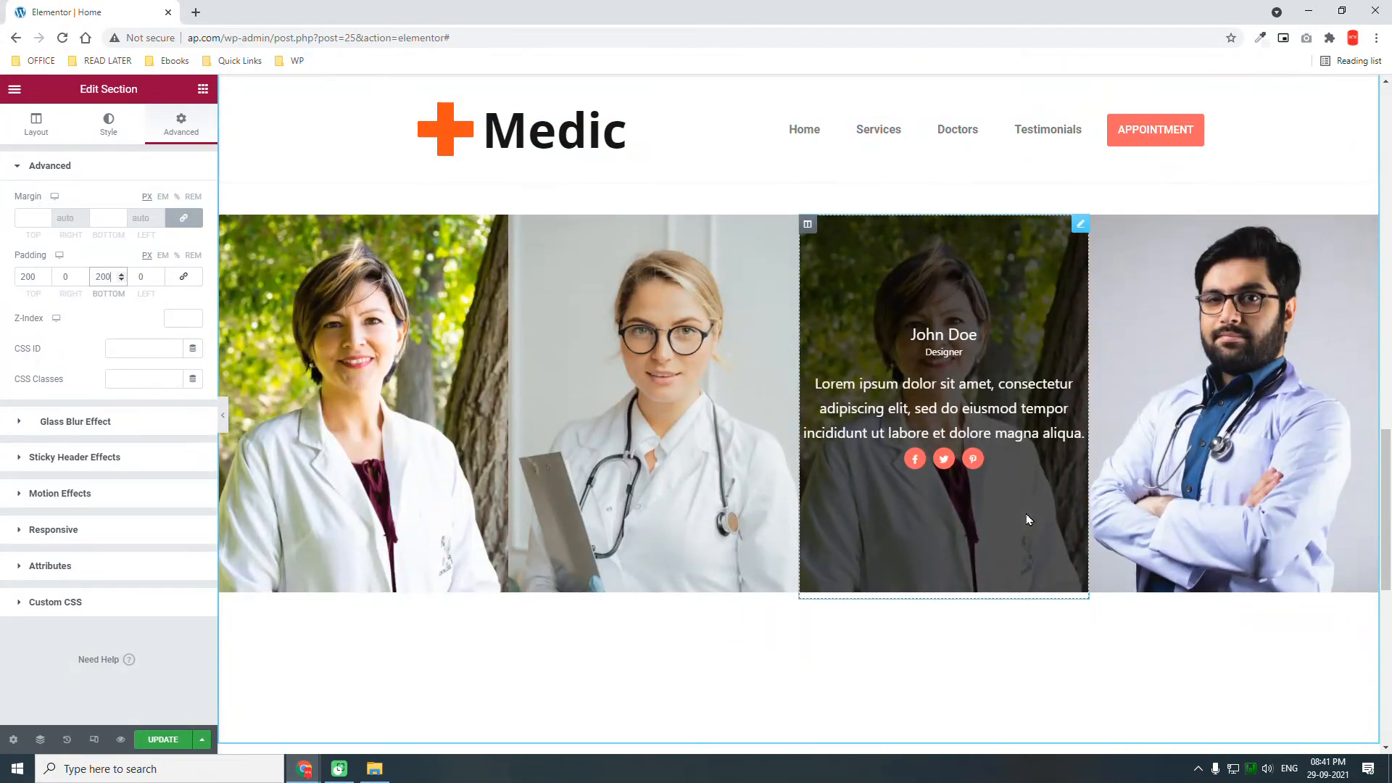
Give the doctors section the CSS ID "doctors"
{"action": "scroll", "coordinate": [1025, 516], "scroll_direction": "up", "scroll_amount": 3}
{"action": "left_click", "coordinate": [155, 349]}
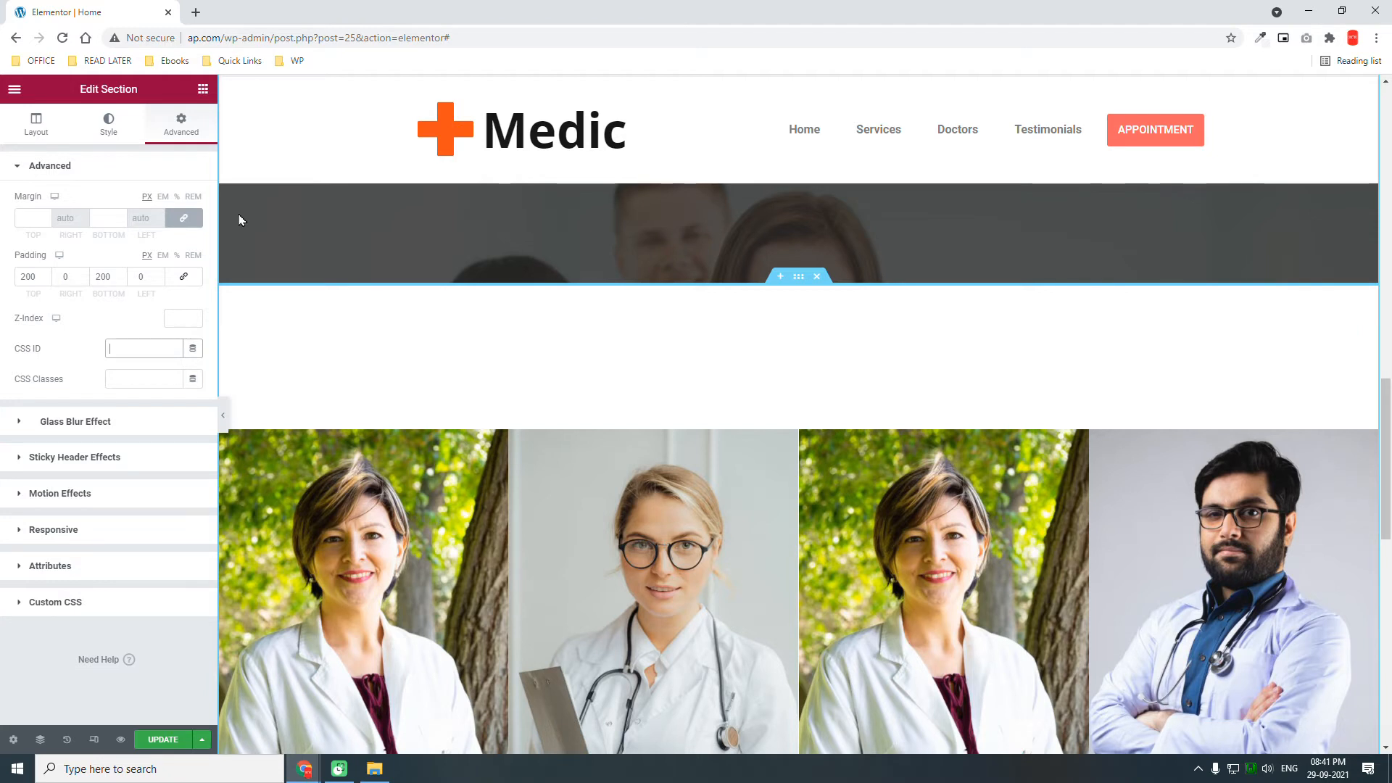
{"action": "type", "text": "doctors"}
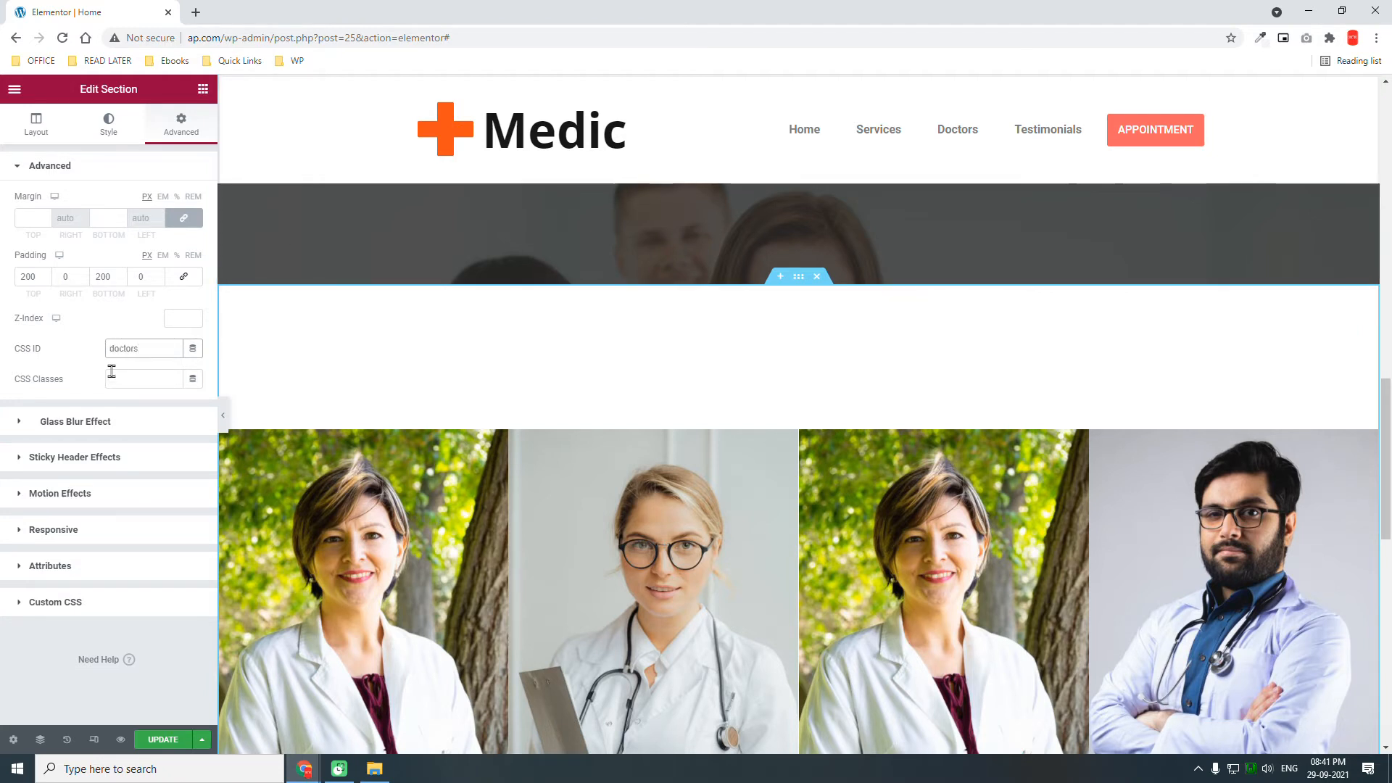
Add a new single-column section below the doctors section
{"action": "scroll", "coordinate": [670, 366], "scroll_direction": "down", "scroll_amount": 3}
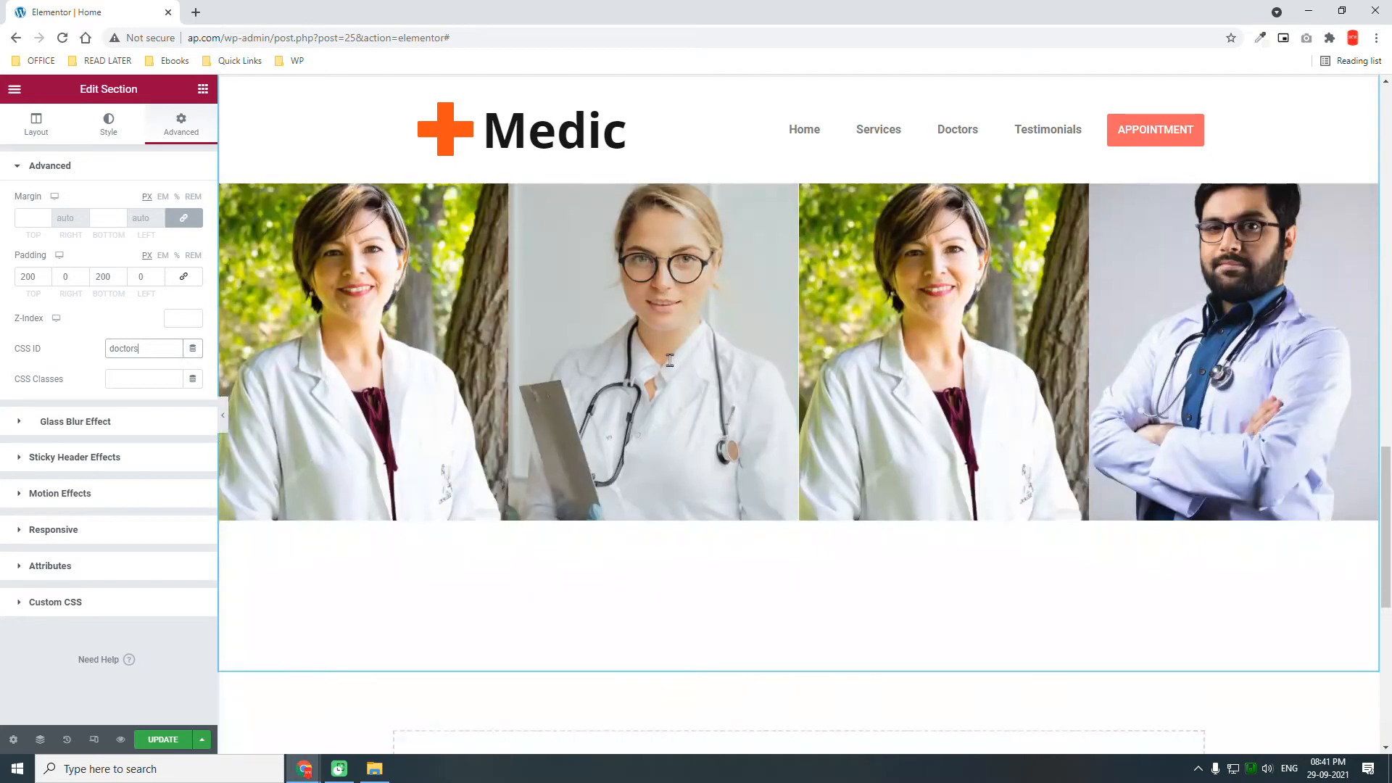
{"action": "scroll", "coordinate": [1205, 625], "scroll_direction": "down", "scroll_amount": 1}
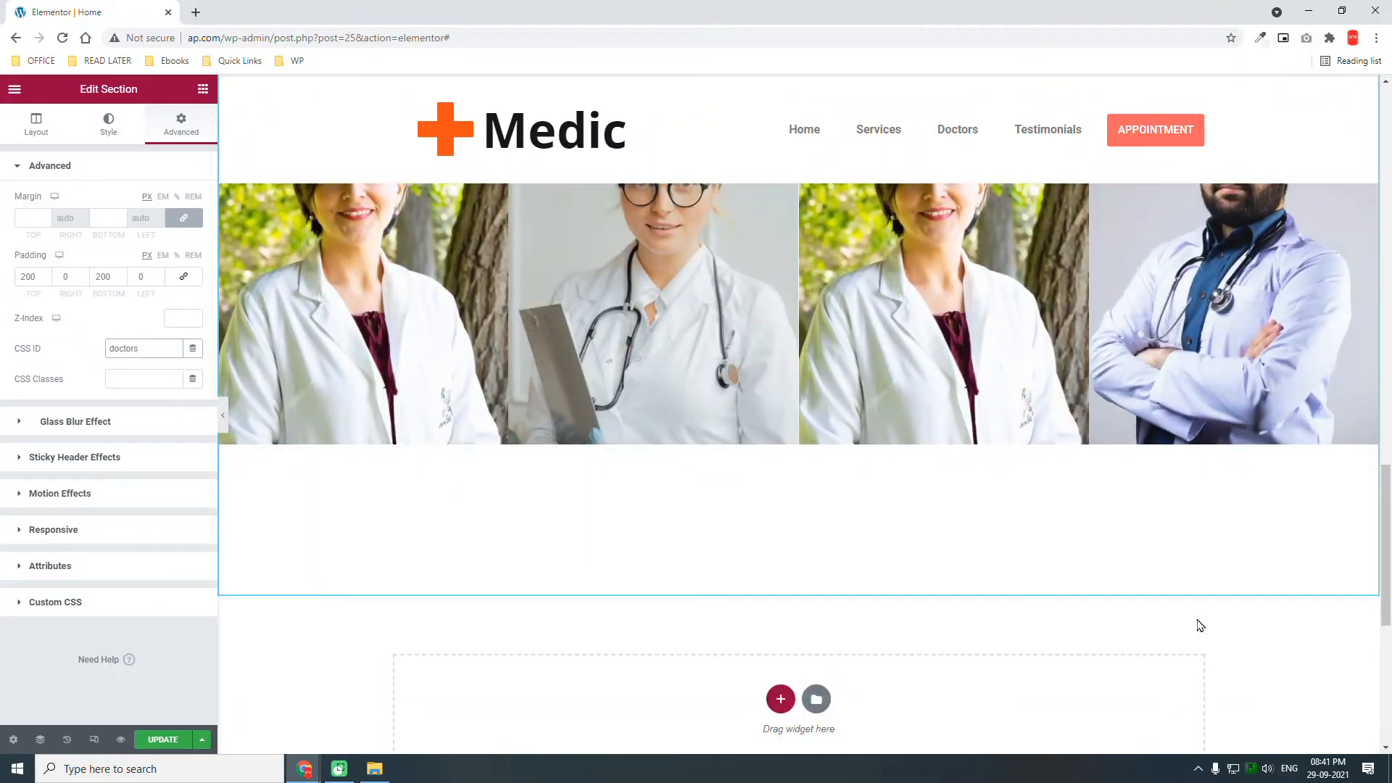
{"action": "scroll", "coordinate": [1200, 625], "scroll_direction": "up", "scroll_amount": 2}
{"action": "scroll", "coordinate": [1200, 625], "scroll_direction": "down", "scroll_amount": 3}
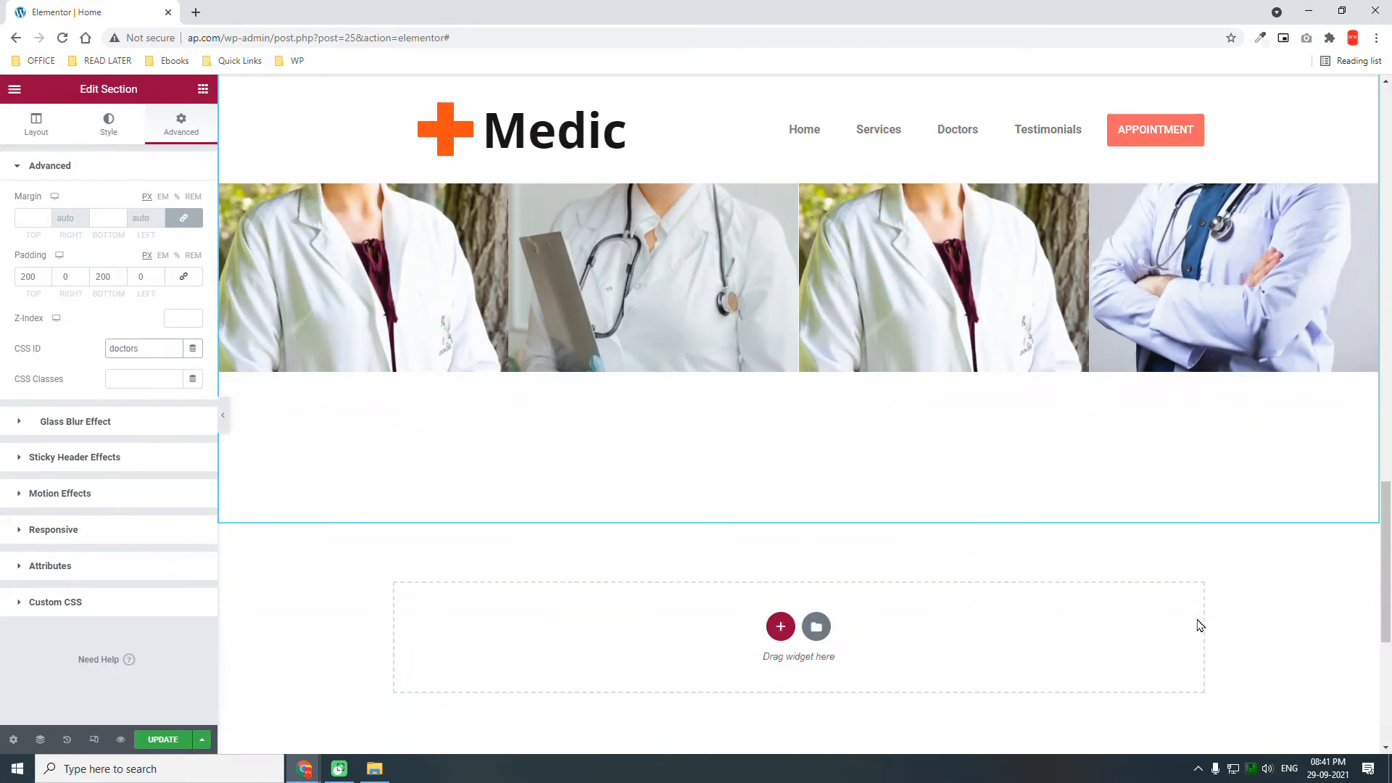
{"action": "scroll", "coordinate": [1067, 618], "scroll_direction": "down", "scroll_amount": 1}
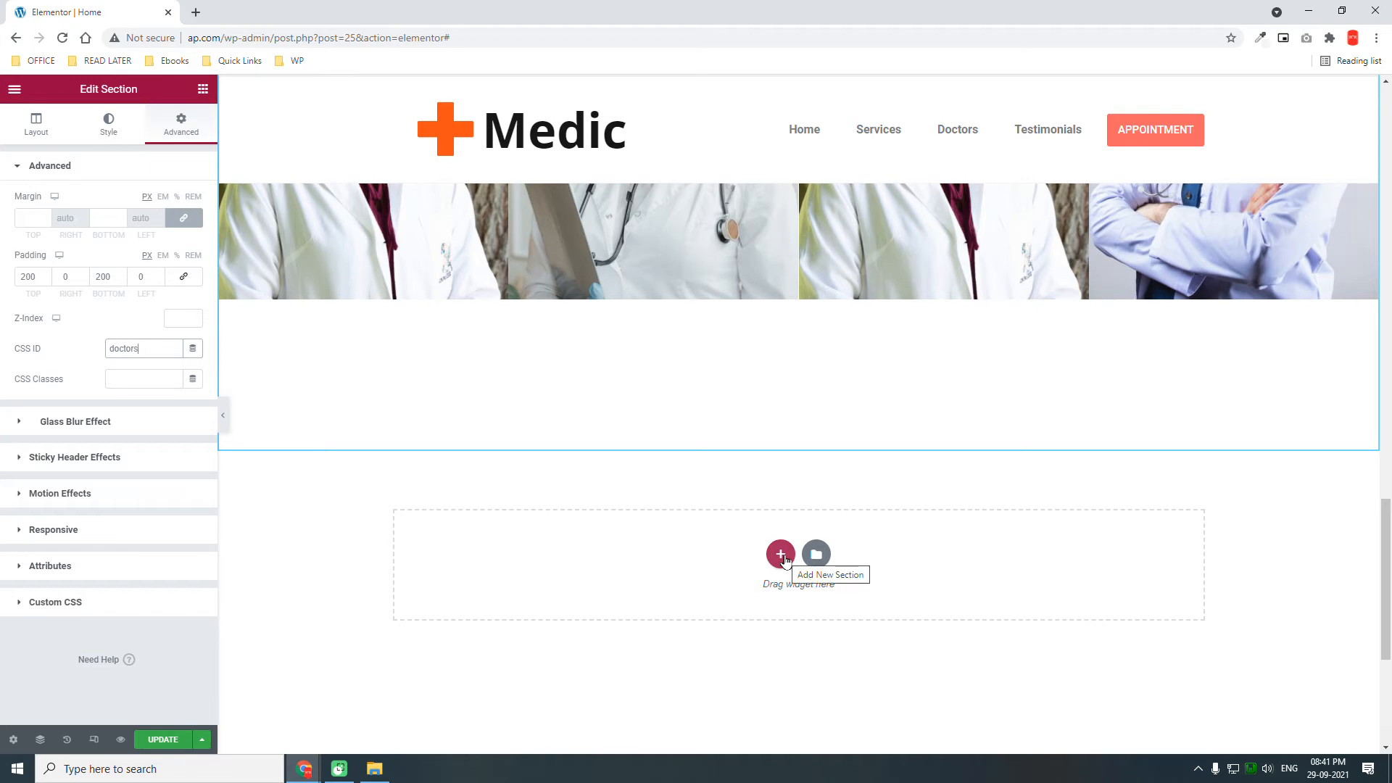
{"action": "left_click", "coordinate": [782, 556]}
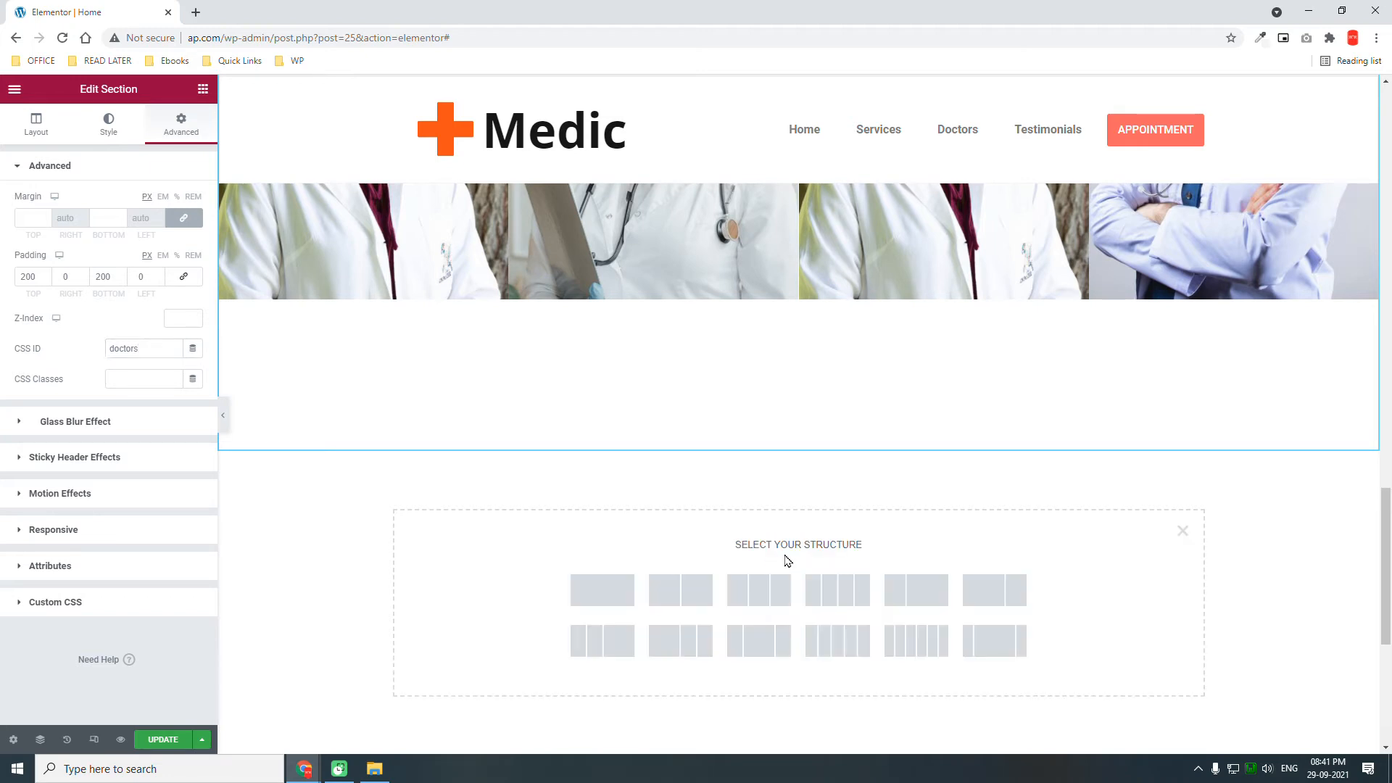
{"action": "left_click", "coordinate": [600, 599]}
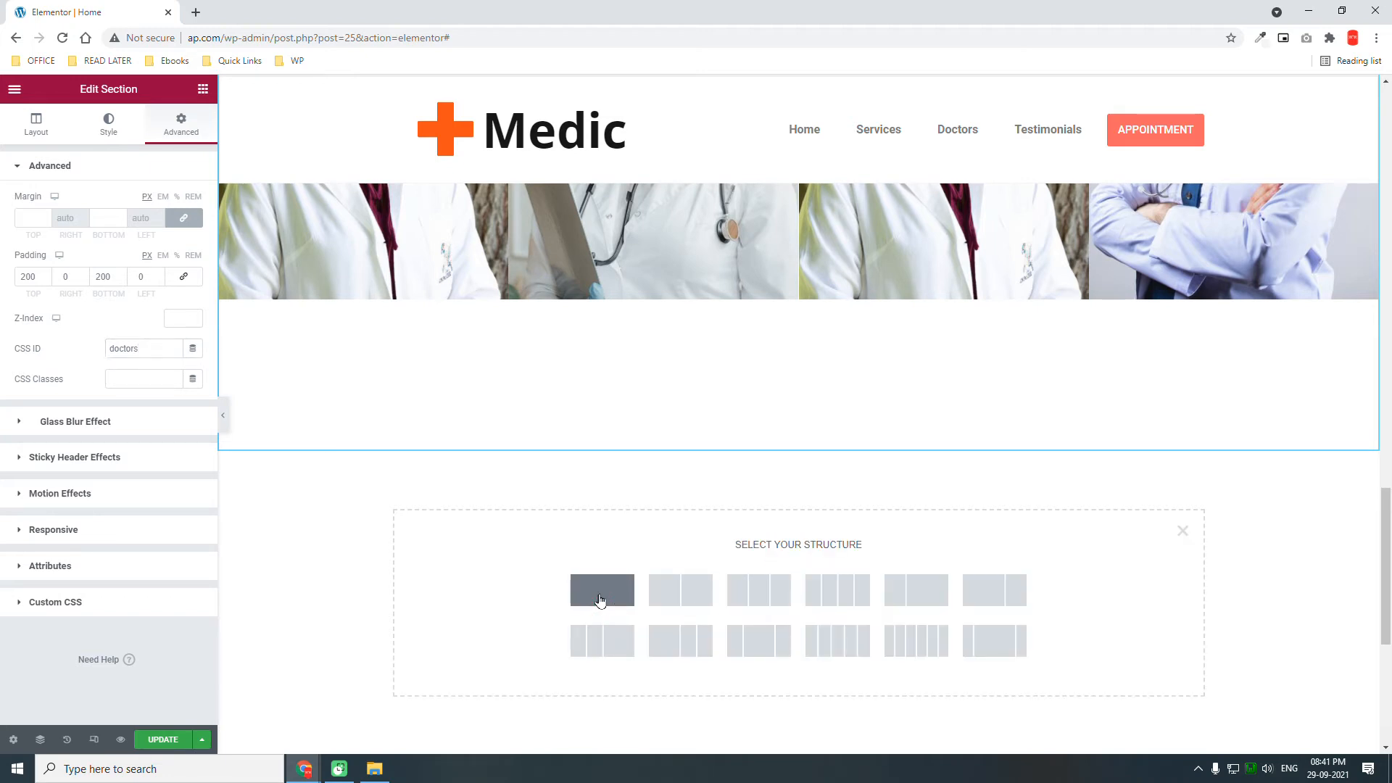
{"action": "left_click", "coordinate": [600, 599]}
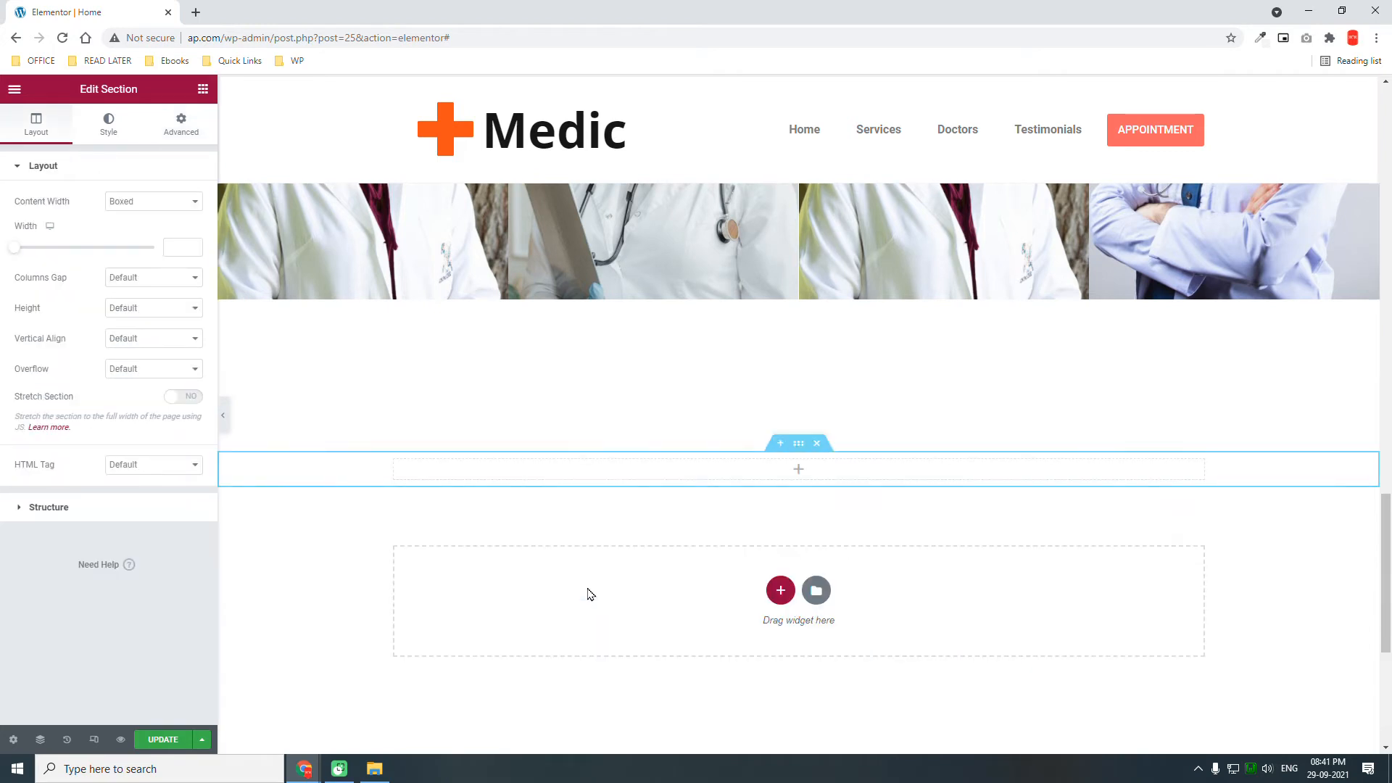
Unlink the new section's padding values and set its top and bottom padding to 150 px each
{"action": "left_click", "coordinate": [182, 130]}
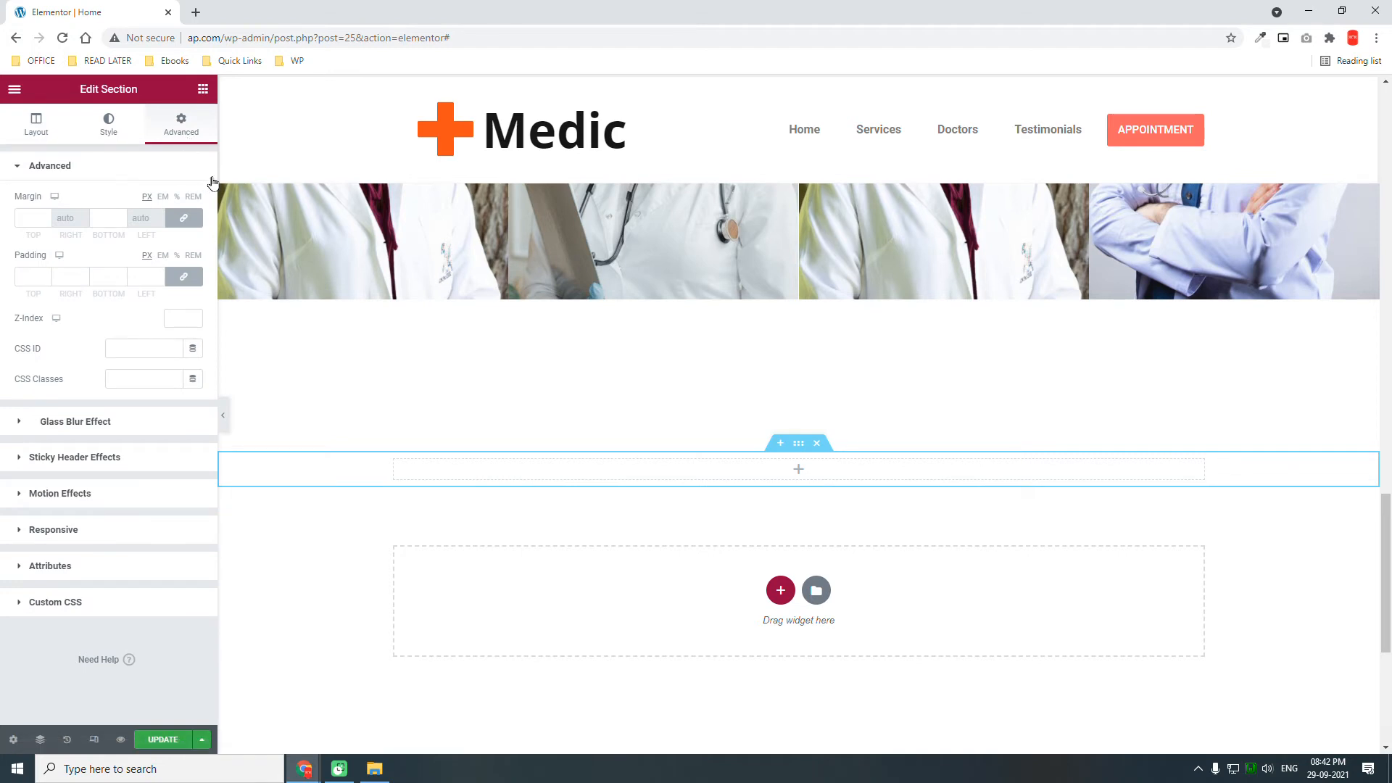
{"action": "left_click", "coordinate": [182, 279]}
{"action": "left_click", "coordinate": [29, 276]}
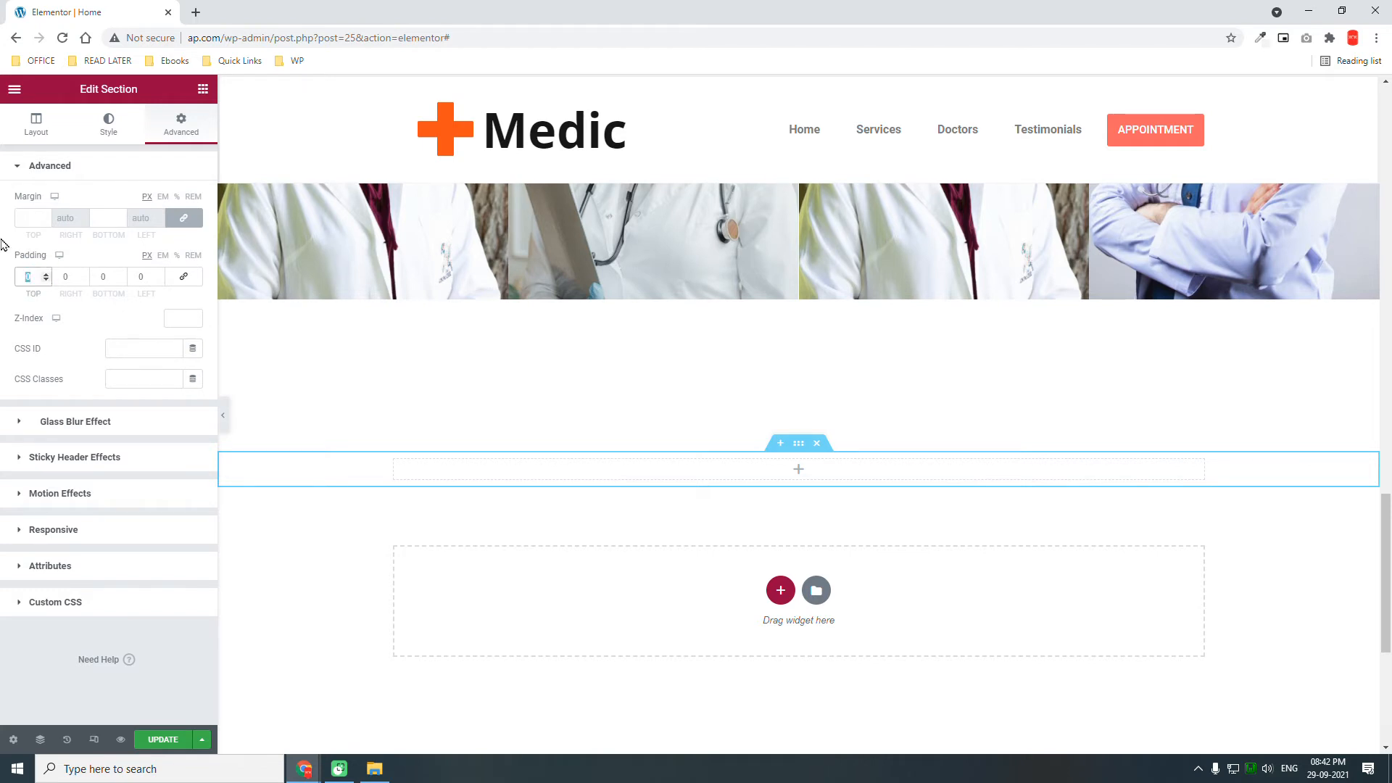
{"action": "type", "text": "150"}
{"action": "key", "text": "Tab"}
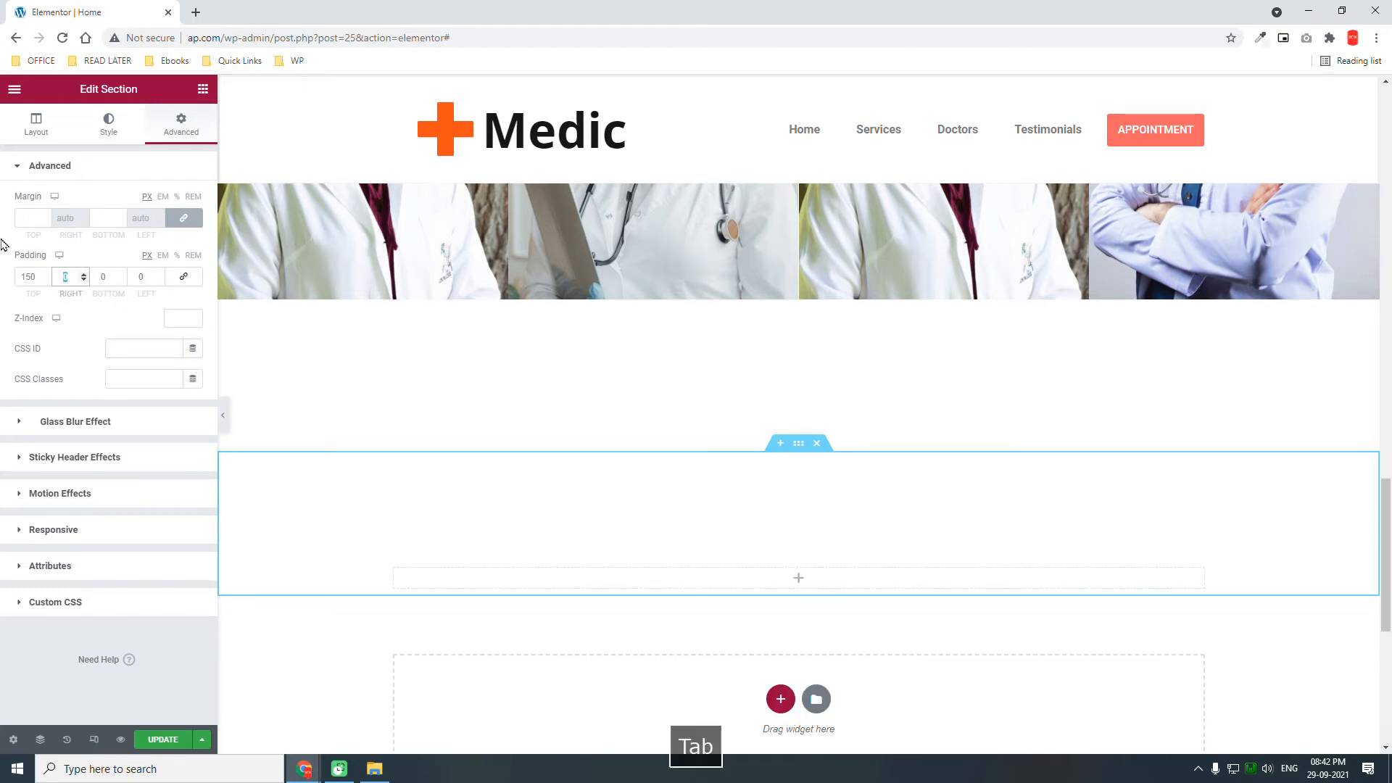
{"action": "key", "text": "Tab"}
{"action": "type", "text": "150"}
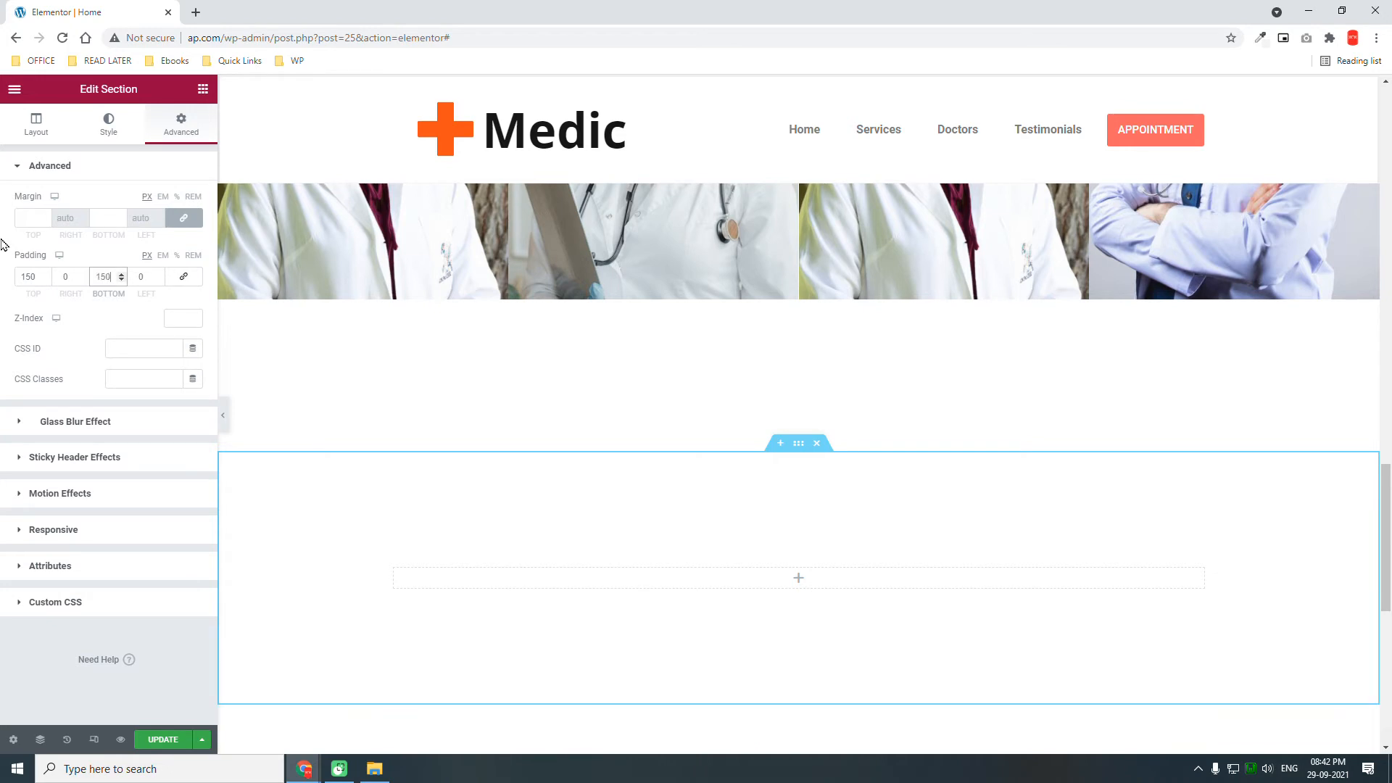
Give the new section a gradient background with white as the first colour and the global blue as the second
{"action": "left_click", "coordinate": [117, 135]}
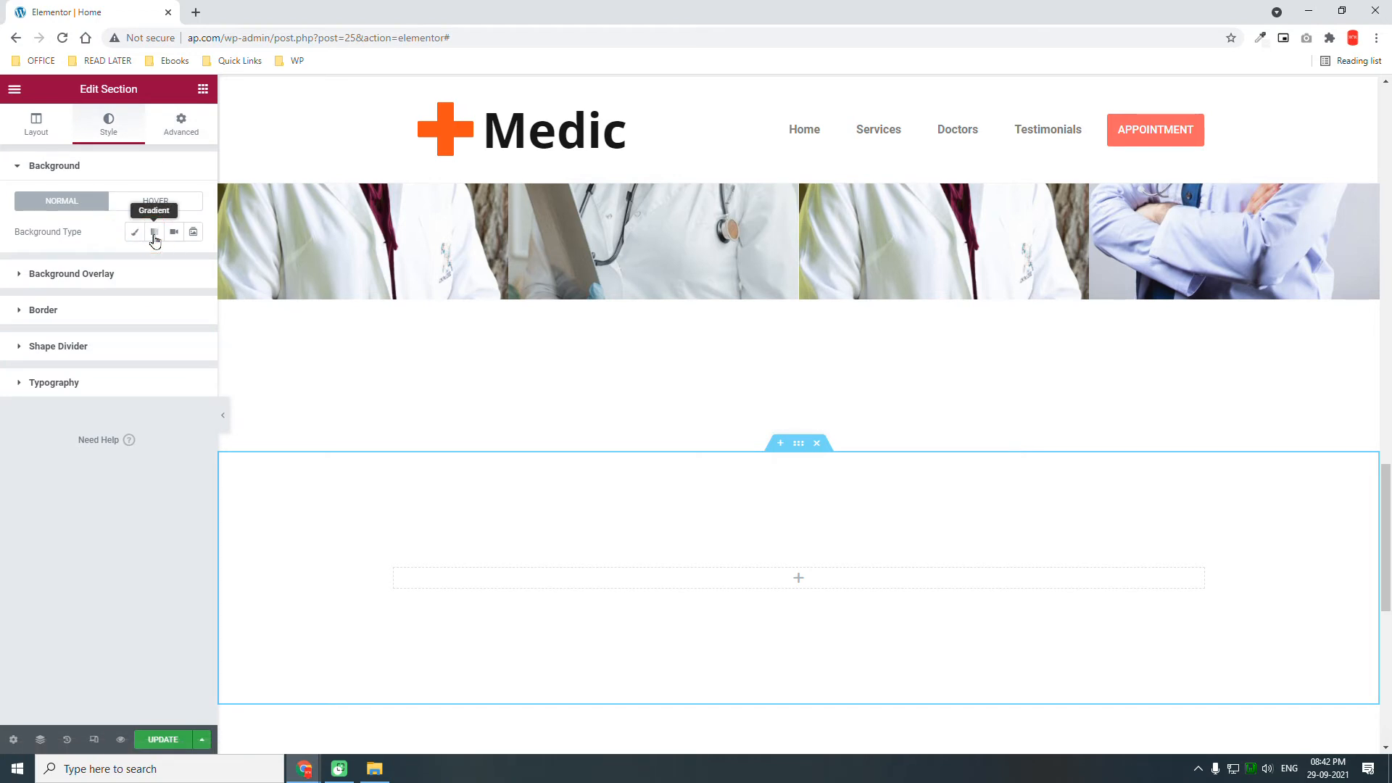
{"action": "left_click", "coordinate": [154, 234]}
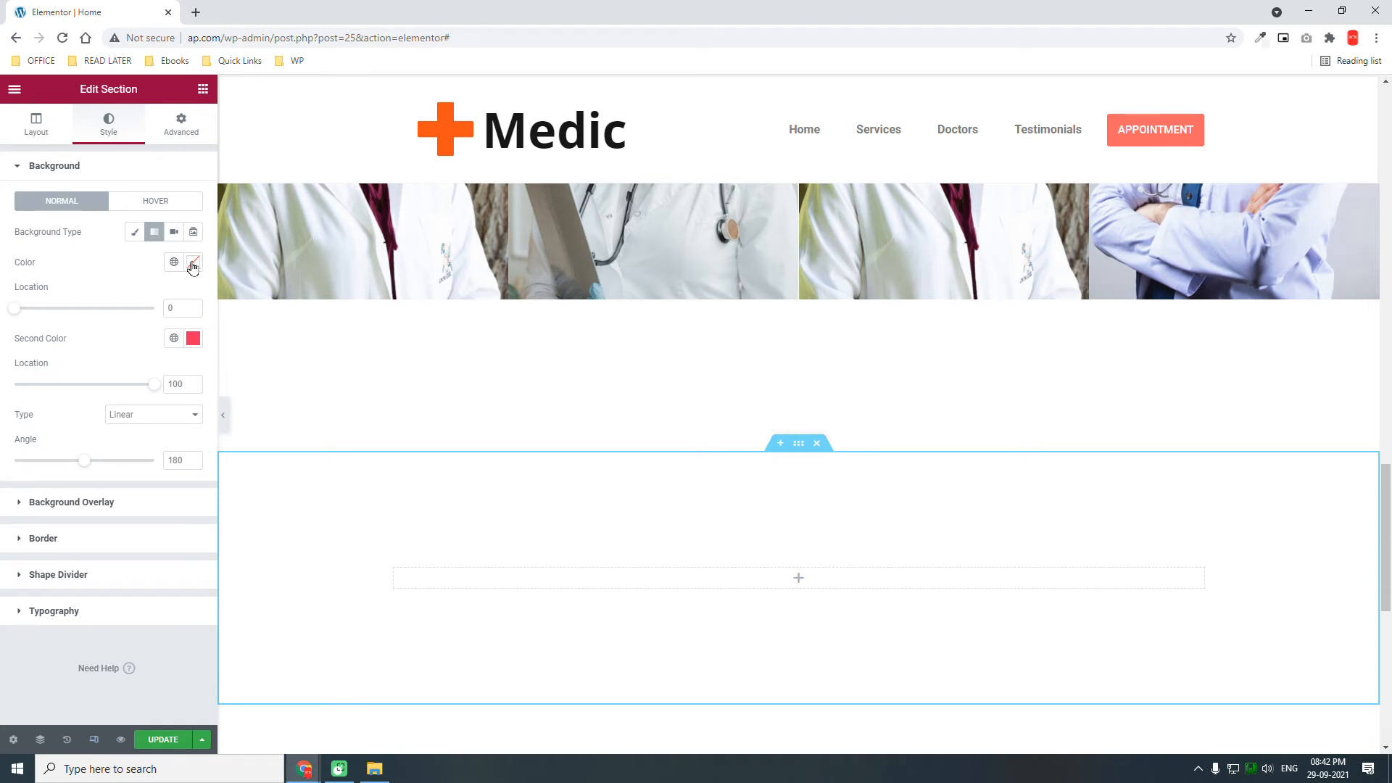
{"action": "left_click", "coordinate": [192, 262]}
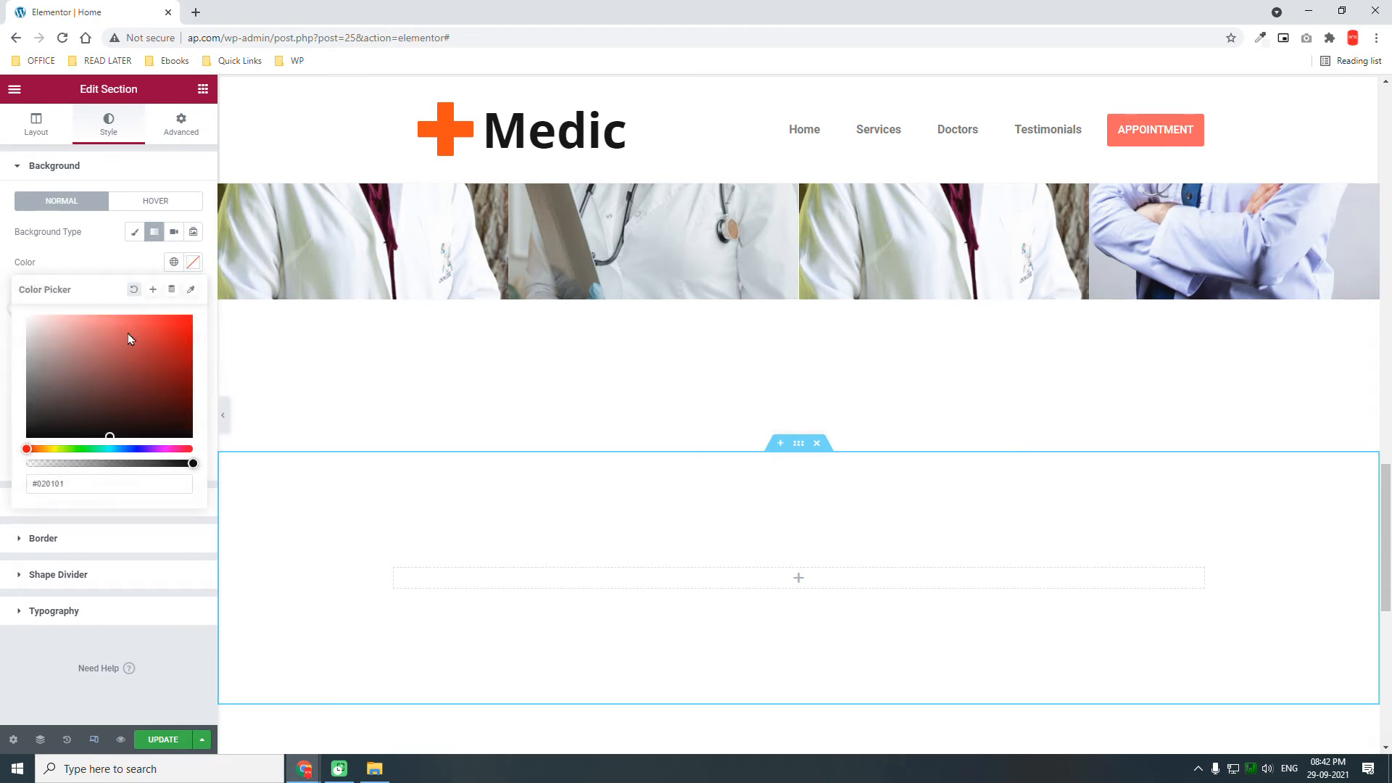
{"action": "left_click", "coordinate": [99, 264]}
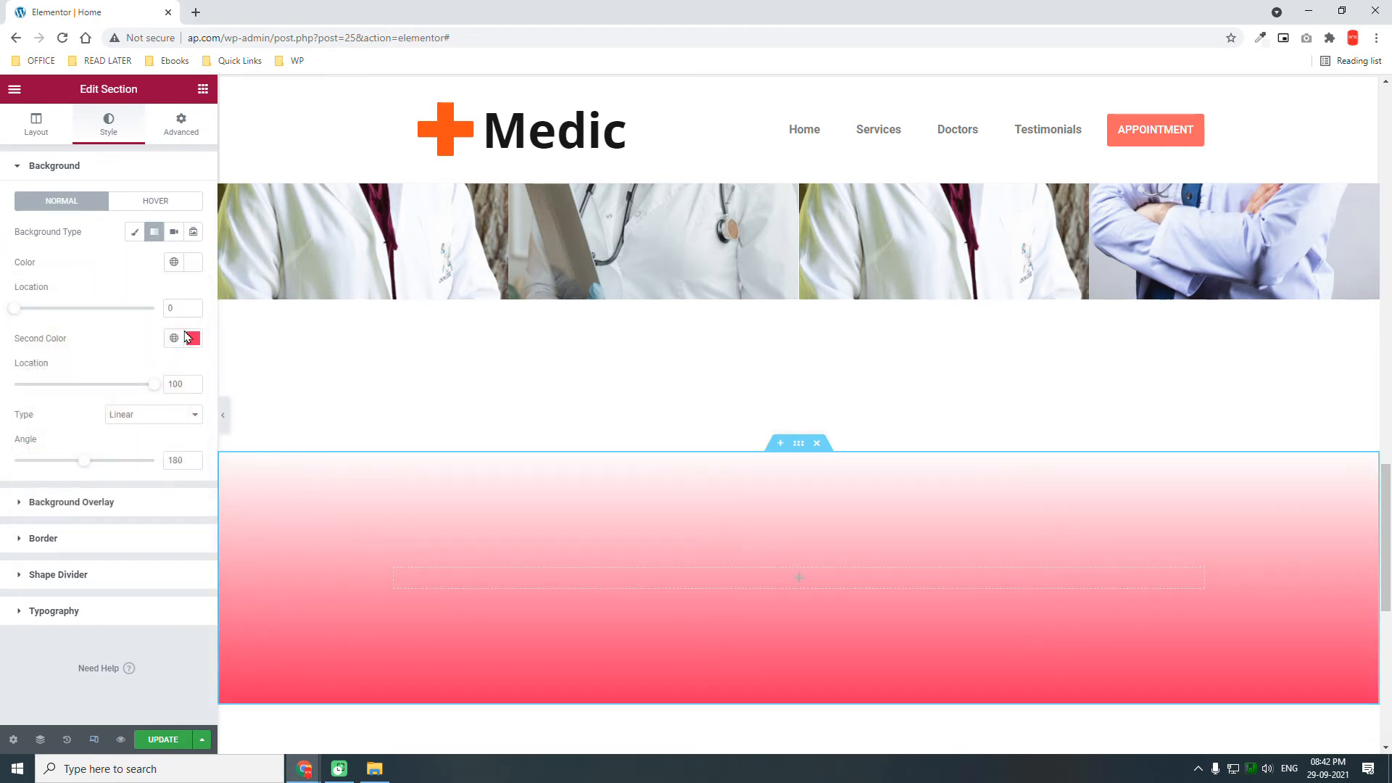
{"action": "left_click", "coordinate": [173, 339]}
{"action": "left_click", "coordinate": [132, 404]}
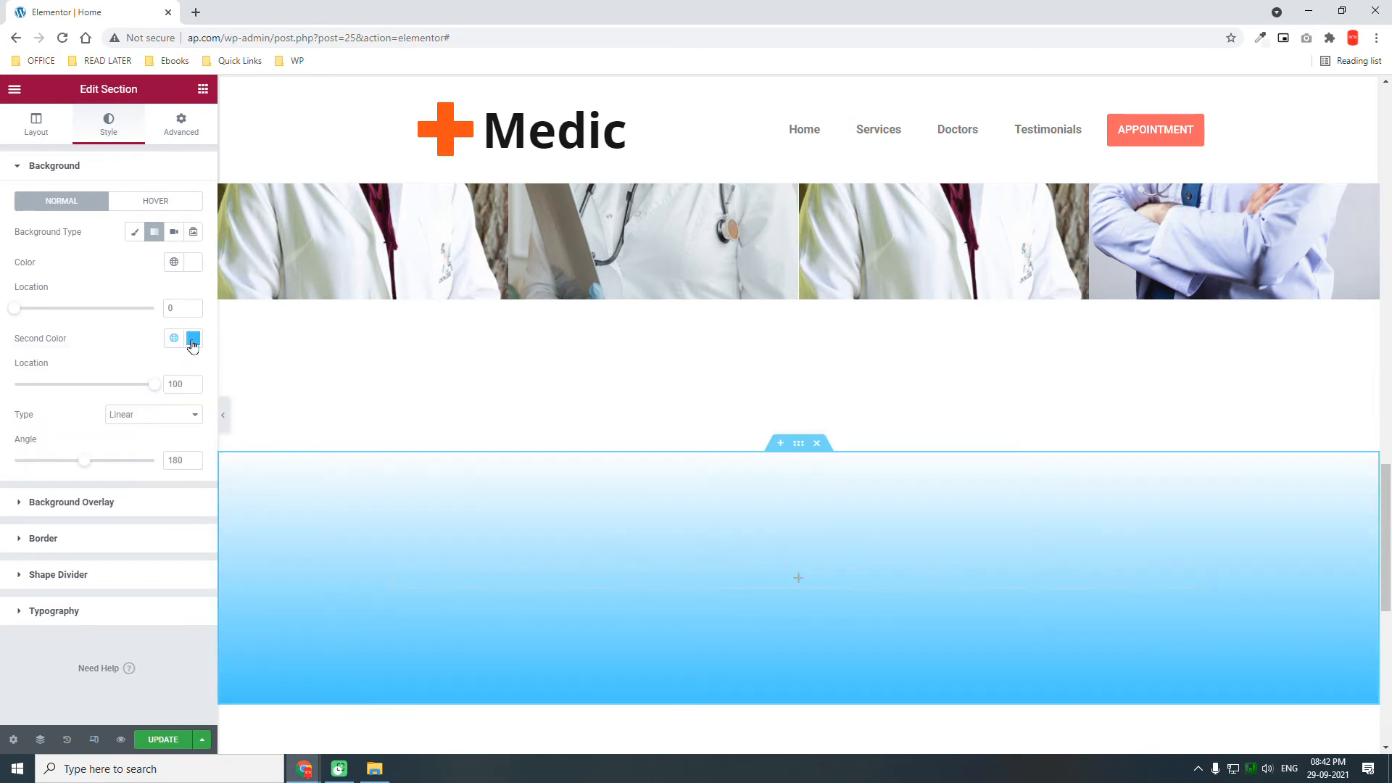
Lower the second gradient colour's opacity to #3FC5FD30 and make the gradient radial, keeping the second location at 100
{"action": "left_click", "coordinate": [193, 338]}
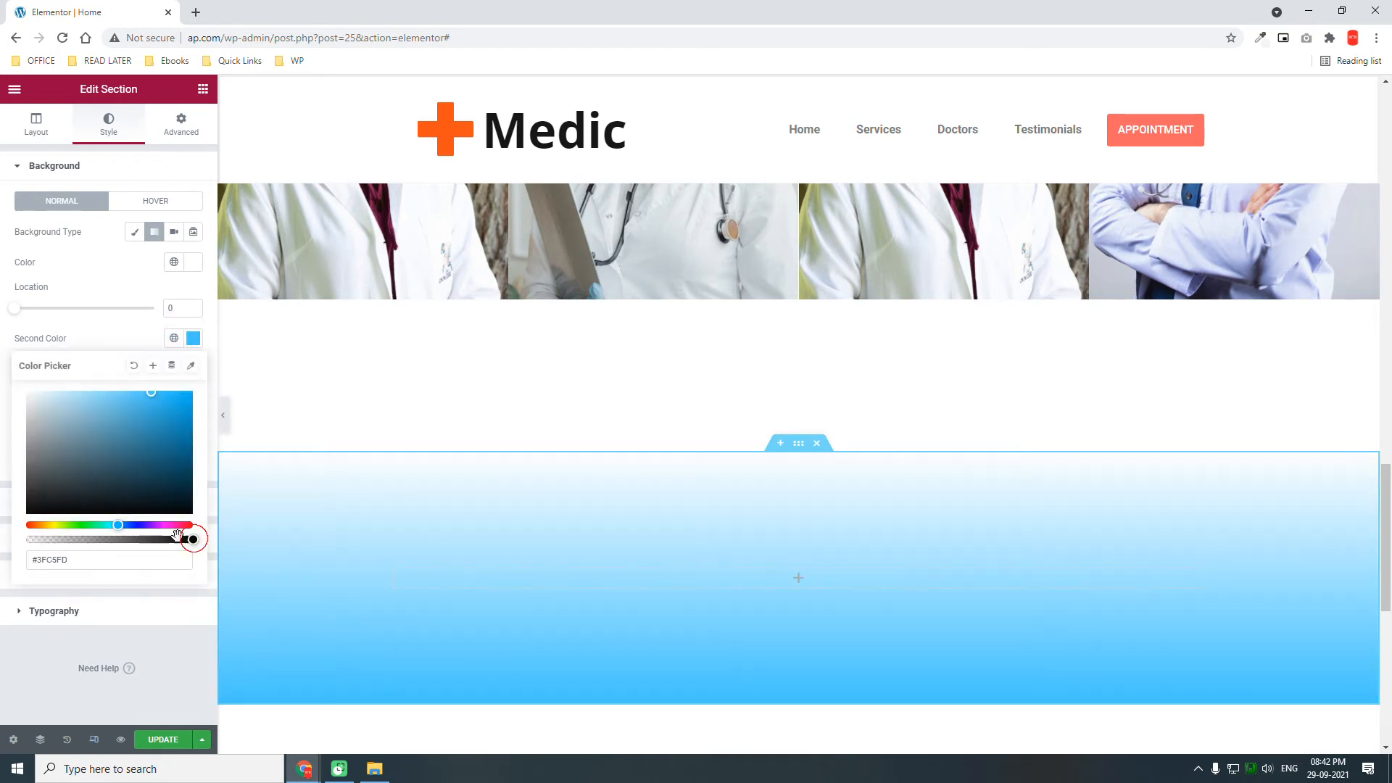
{"action": "left_click", "coordinate": [59, 538]}
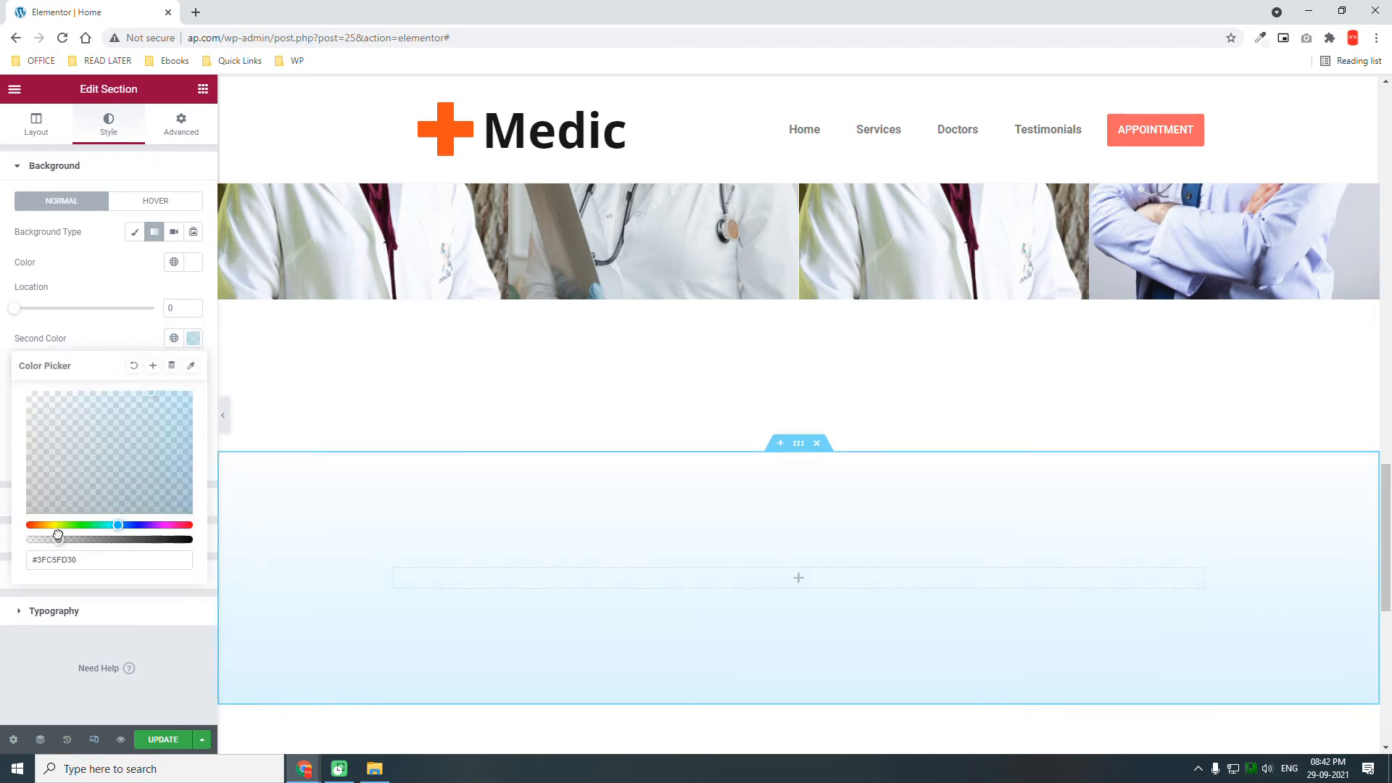
{"action": "left_click", "coordinate": [105, 335]}
{"action": "left_click", "coordinate": [132, 418]}
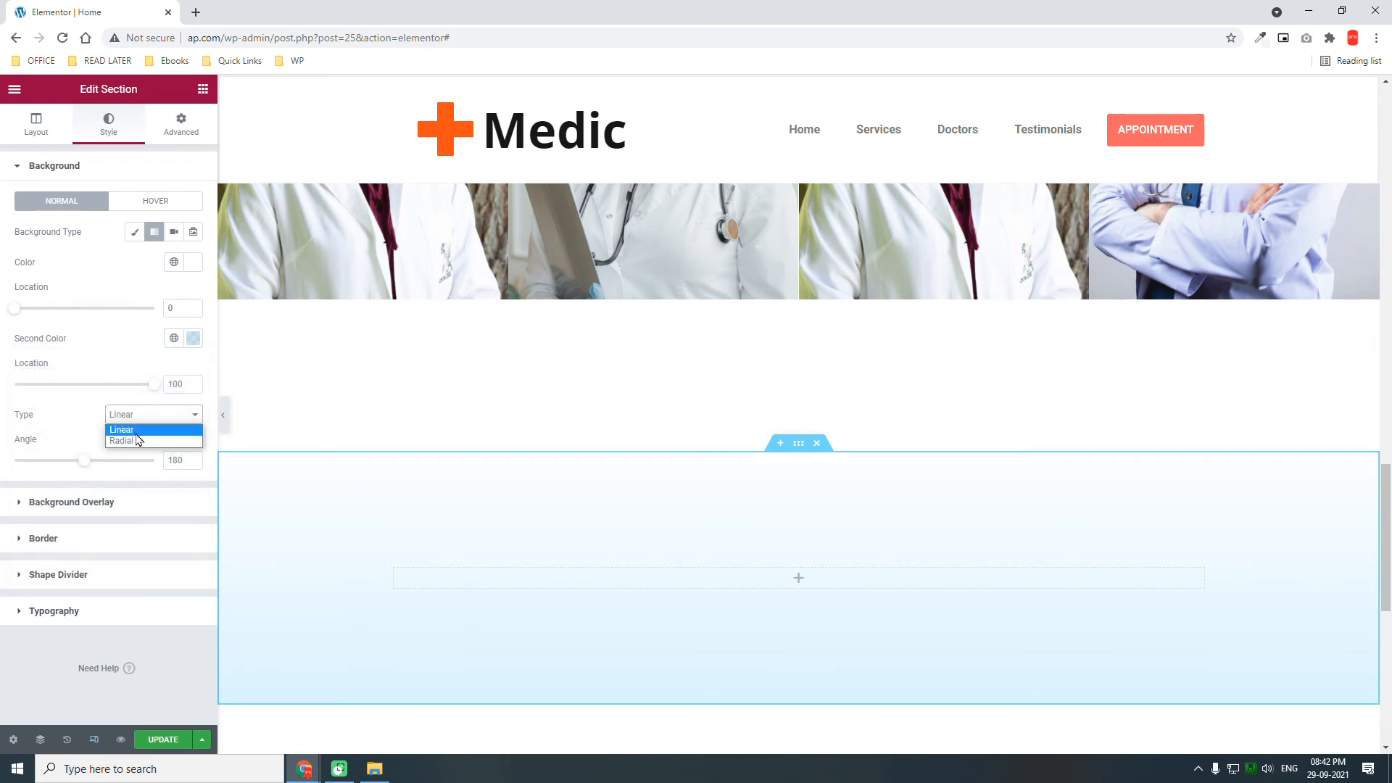
{"action": "left_click", "coordinate": [138, 441]}
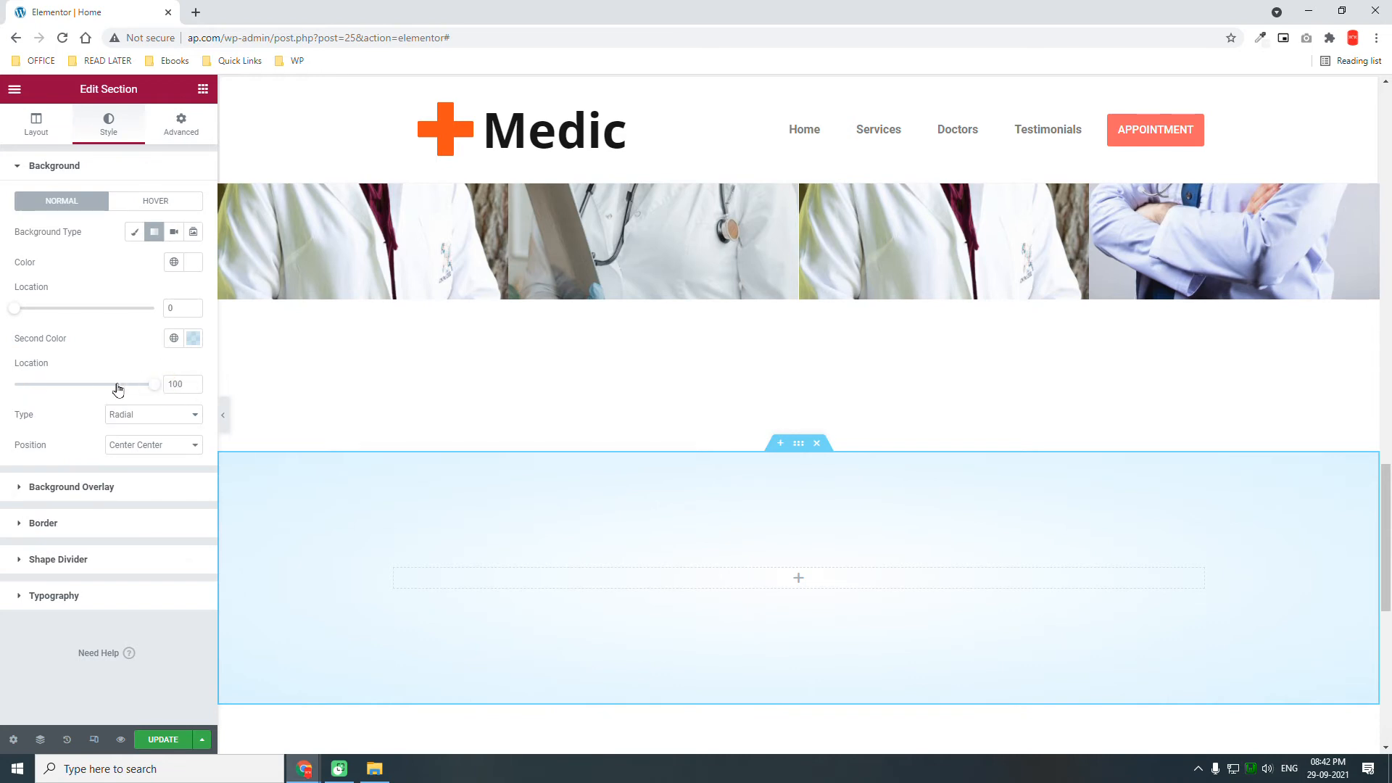
{"action": "left_click_drag", "start_coordinate": [116, 385], "coordinate": [41, 385]}
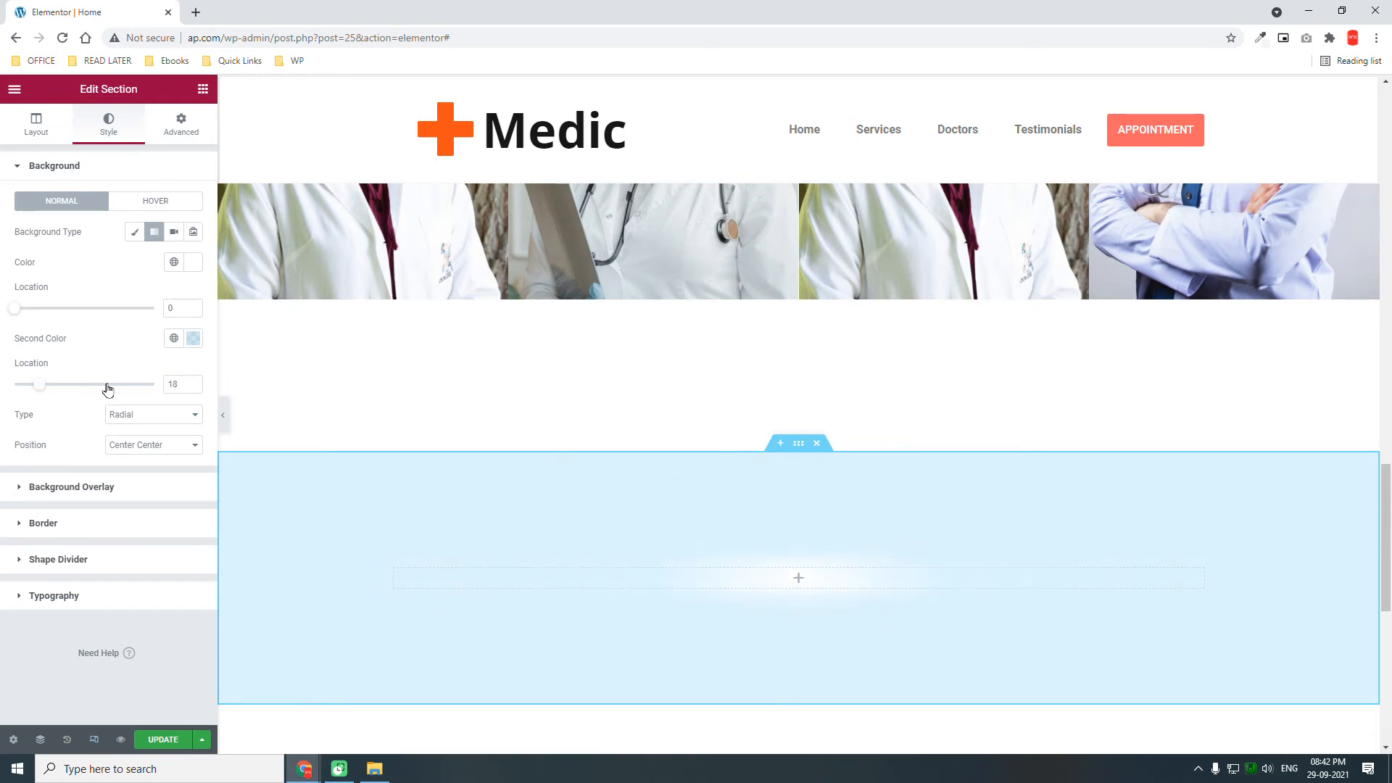
{"action": "key", "text": "ctrl+z"}
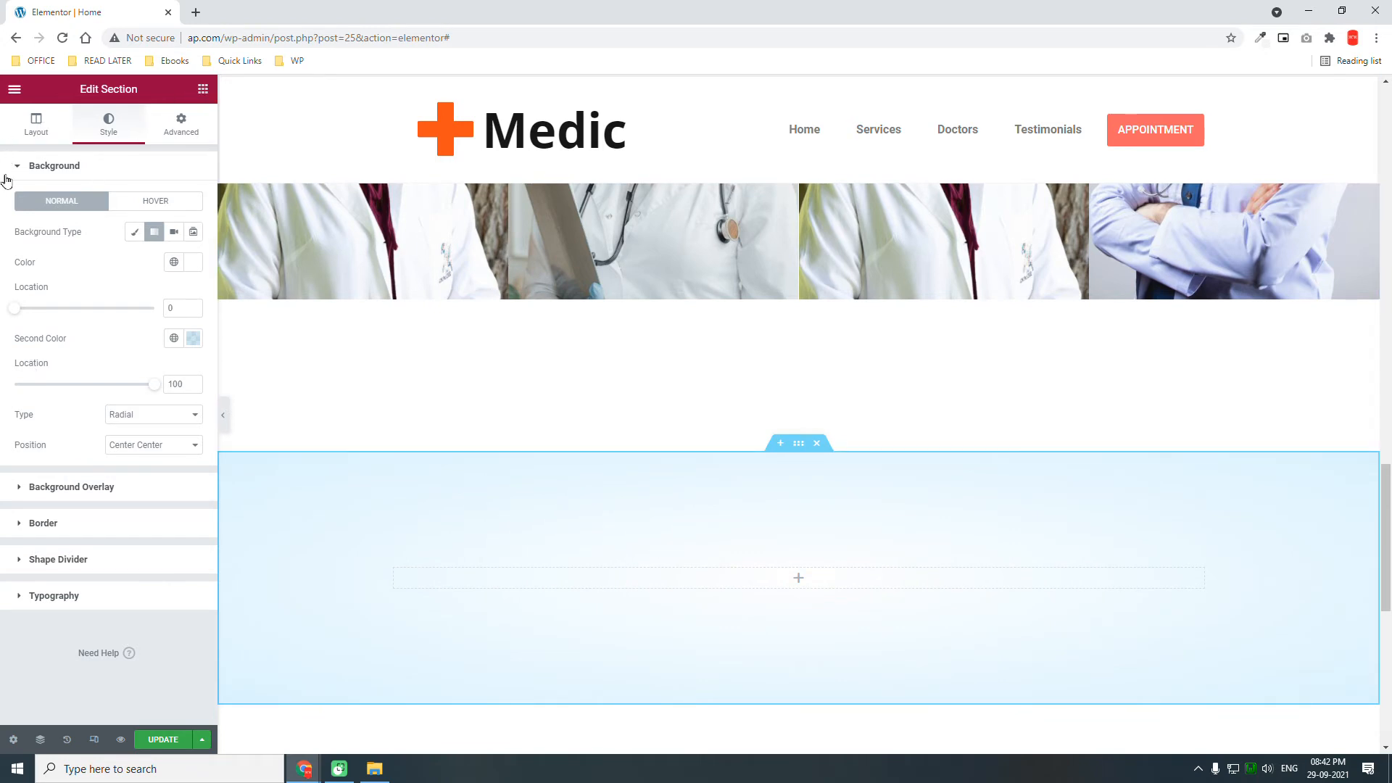
Search the widgets for "tes" and place a JKit - Testimonial widget in the new gradient section
{"action": "key", "text": "Escape"}
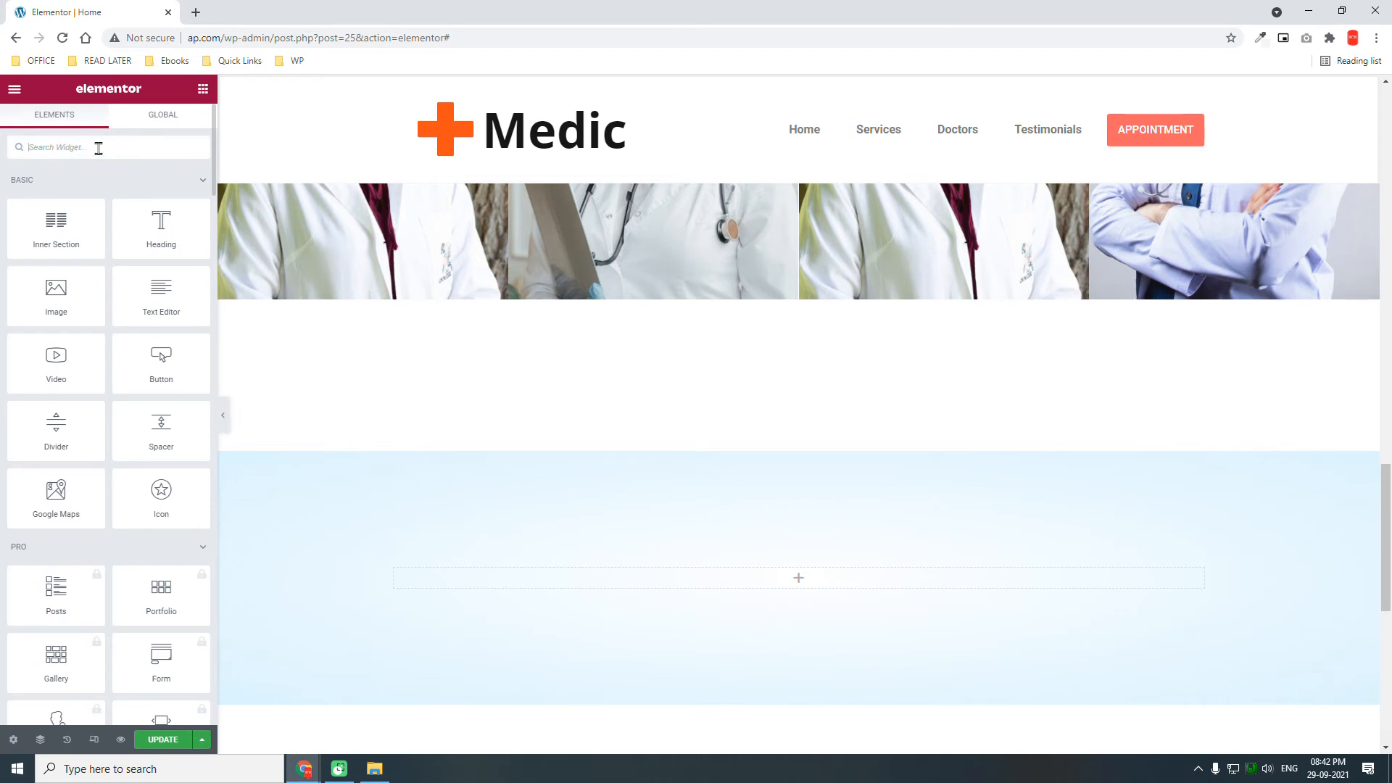
{"action": "type", "text": "tes"}
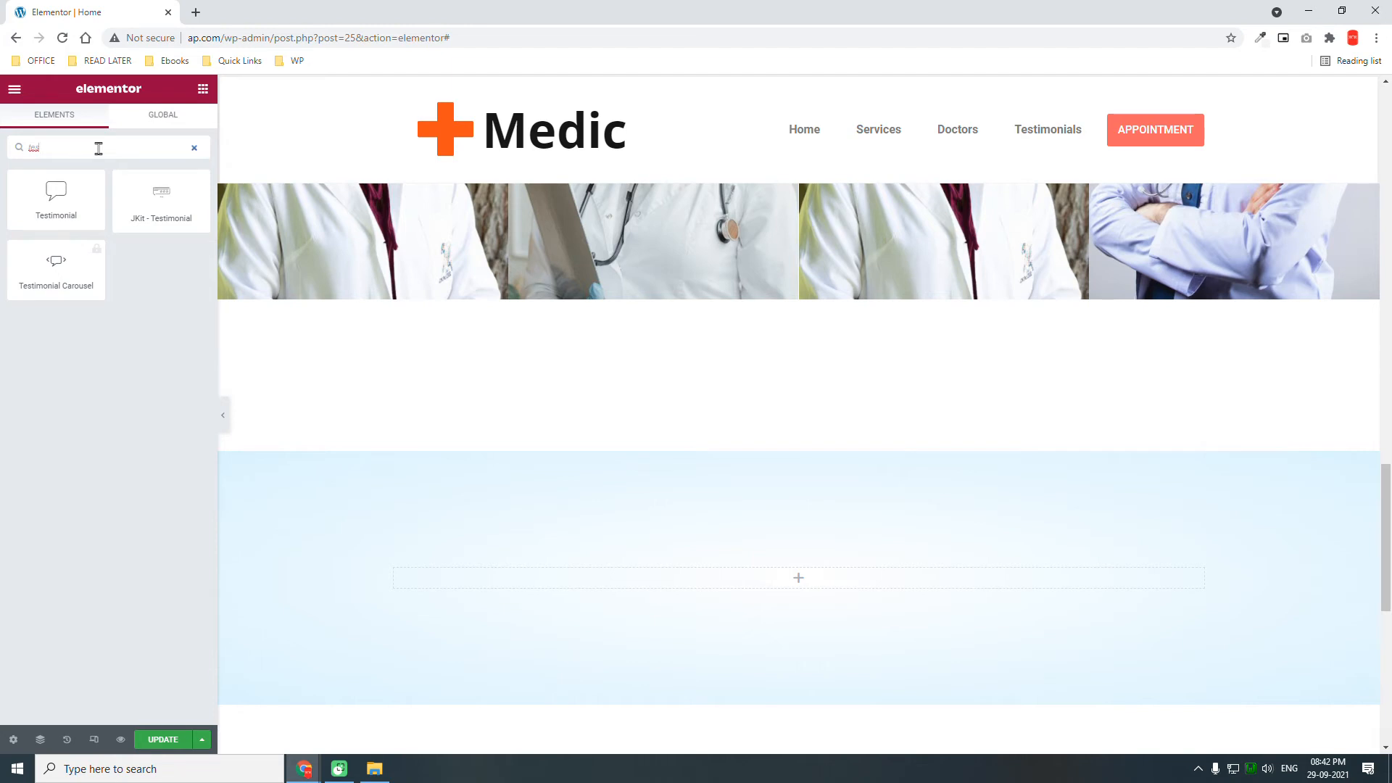
{"action": "left_click_drag", "start_coordinate": [154, 197], "coordinate": [845, 572]}
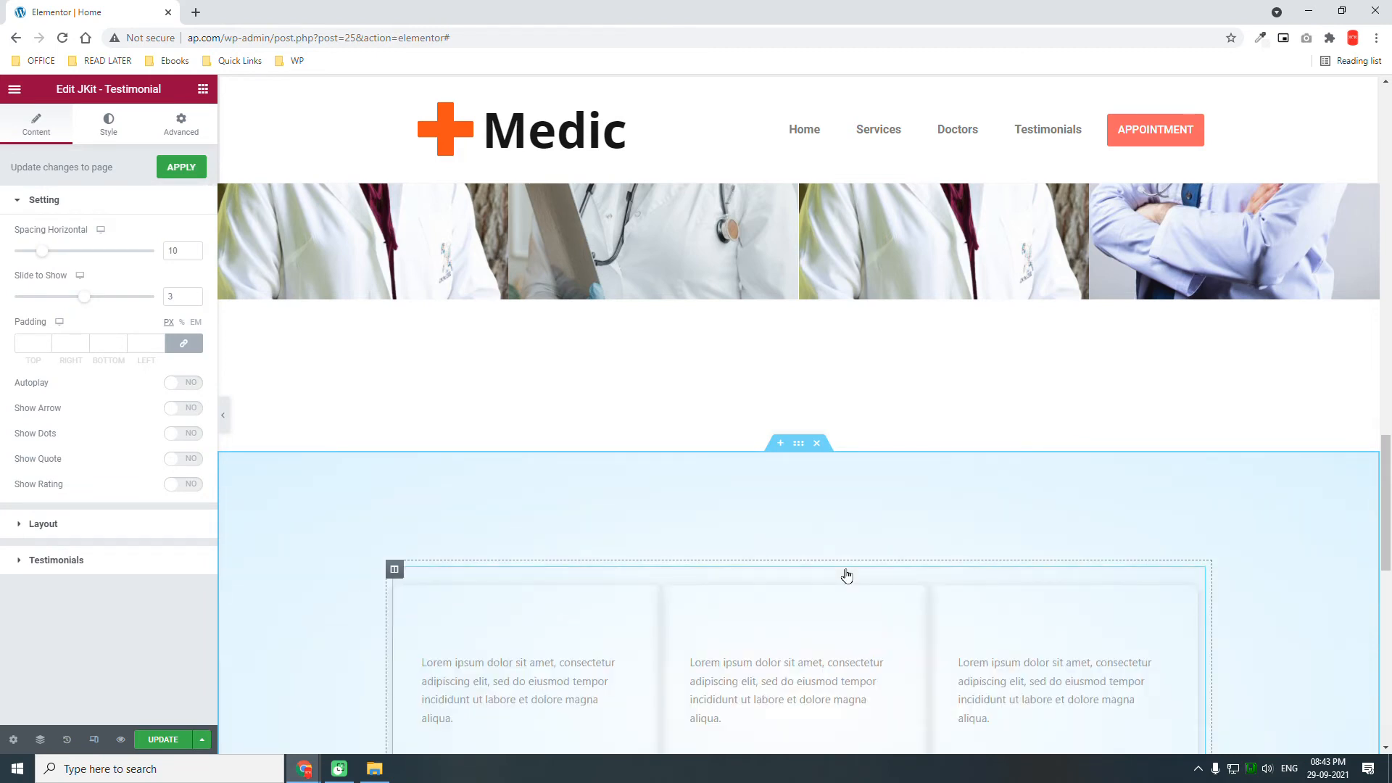
Set the testimonial widget to show 1 slide at a time
{"action": "scroll", "coordinate": [845, 575], "scroll_direction": "down", "scroll_amount": 2}
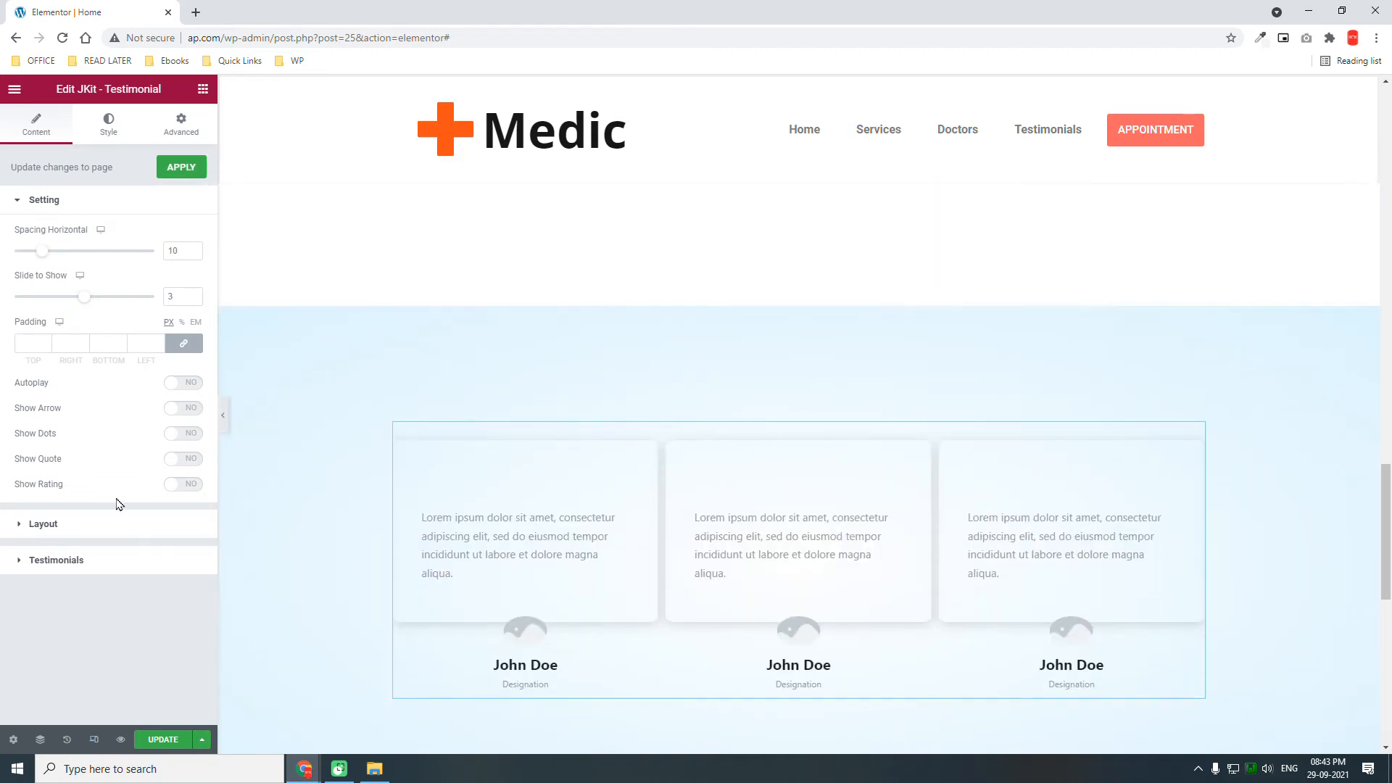
{"action": "scroll", "coordinate": [549, 568], "scroll_direction": "down", "scroll_amount": 1}
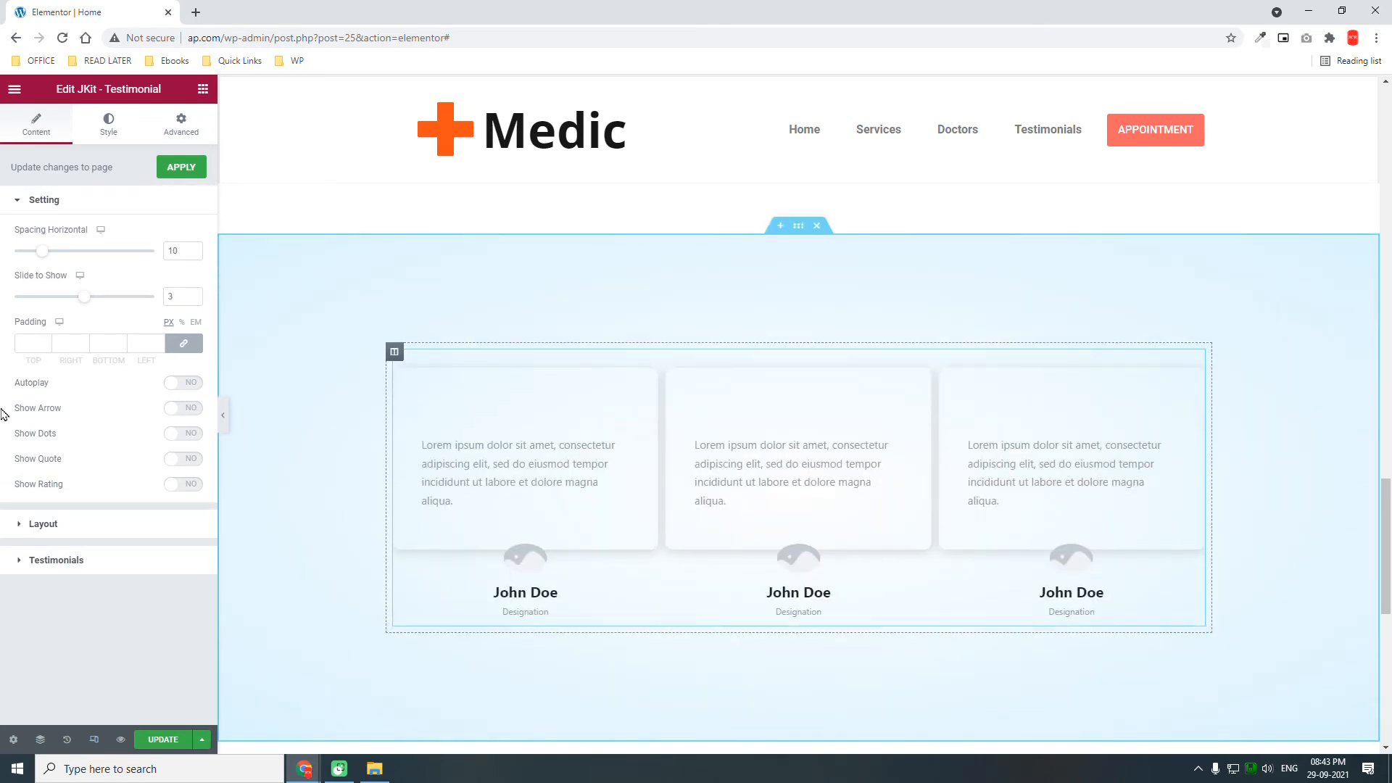
{"action": "double_click", "coordinate": [173, 296]}
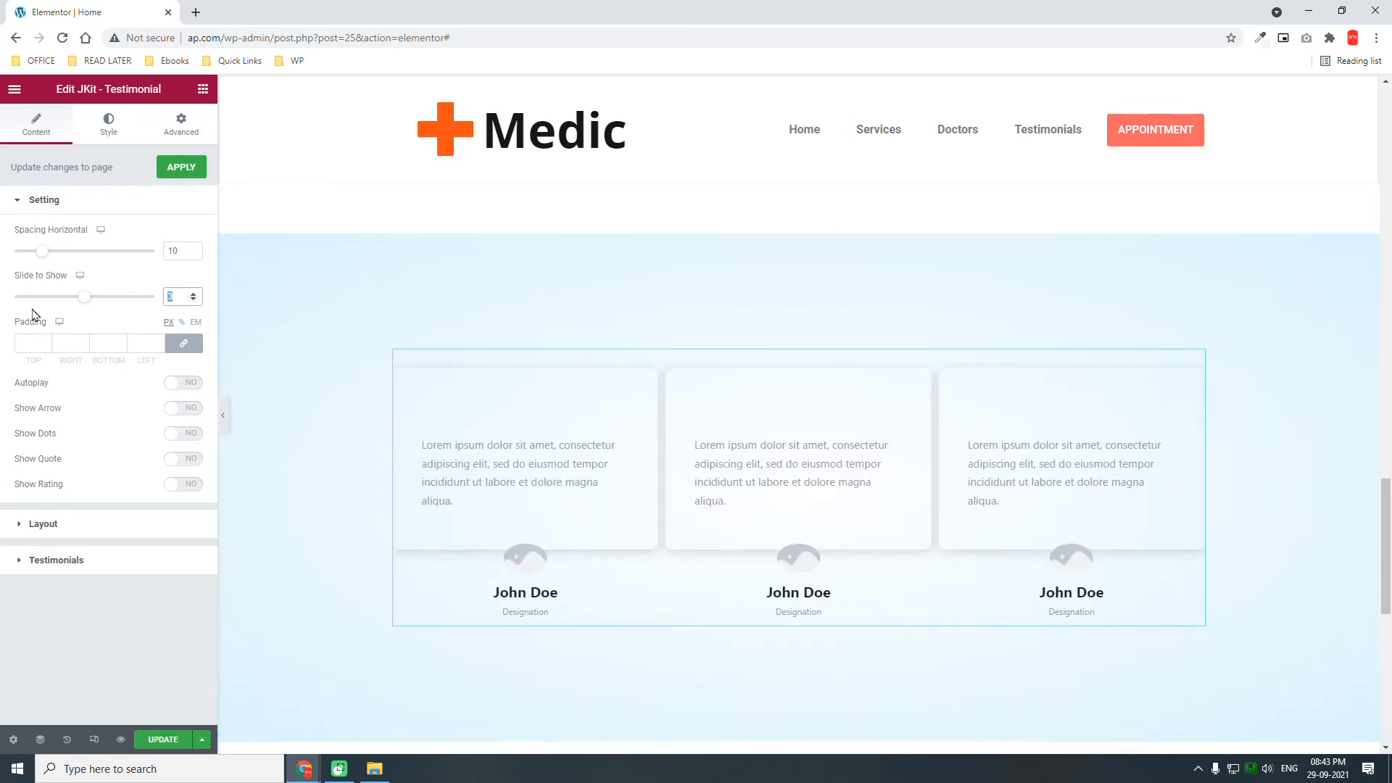
{"action": "type", "text": "1"}
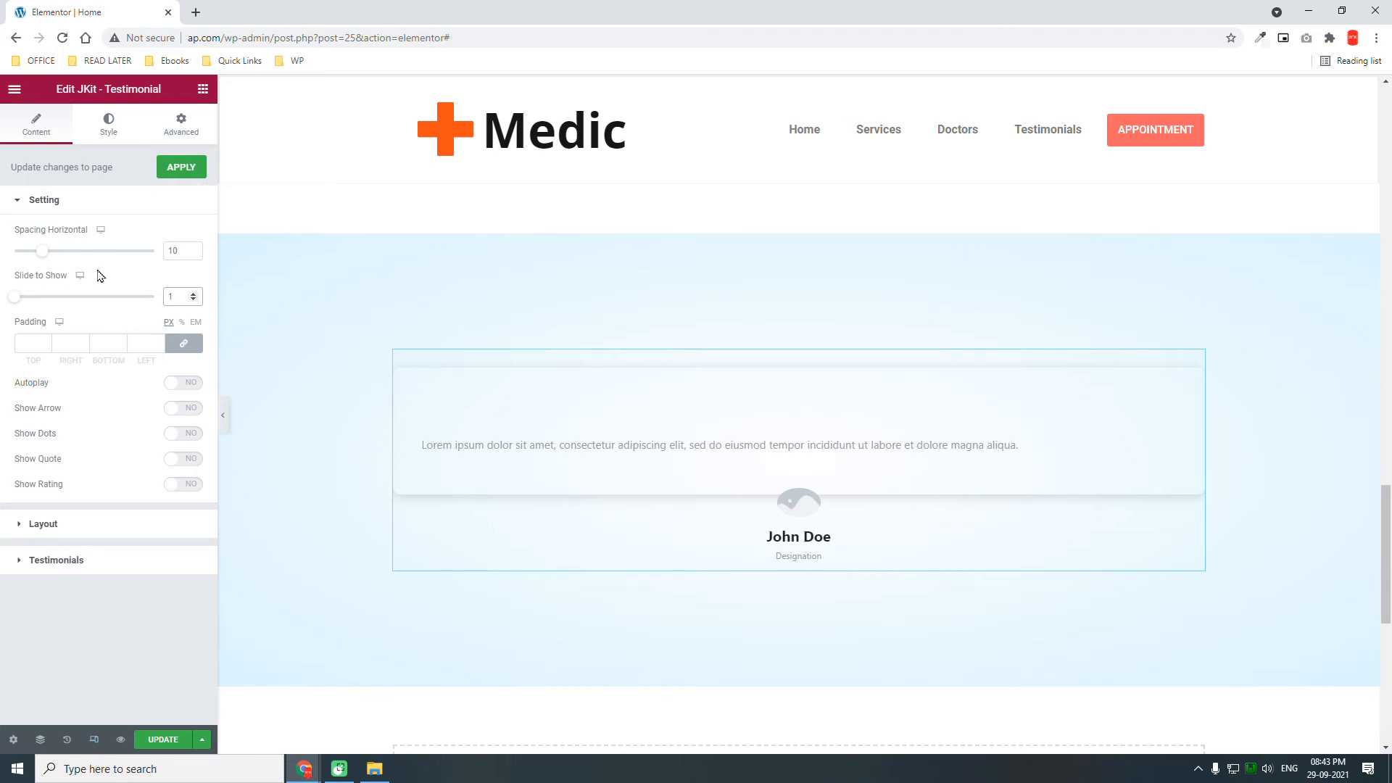
Turn on autoplay, arrows, dots and the quote icon for the testimonial slider
{"action": "left_click", "coordinate": [198, 387]}
{"action": "left_click", "coordinate": [198, 386]}
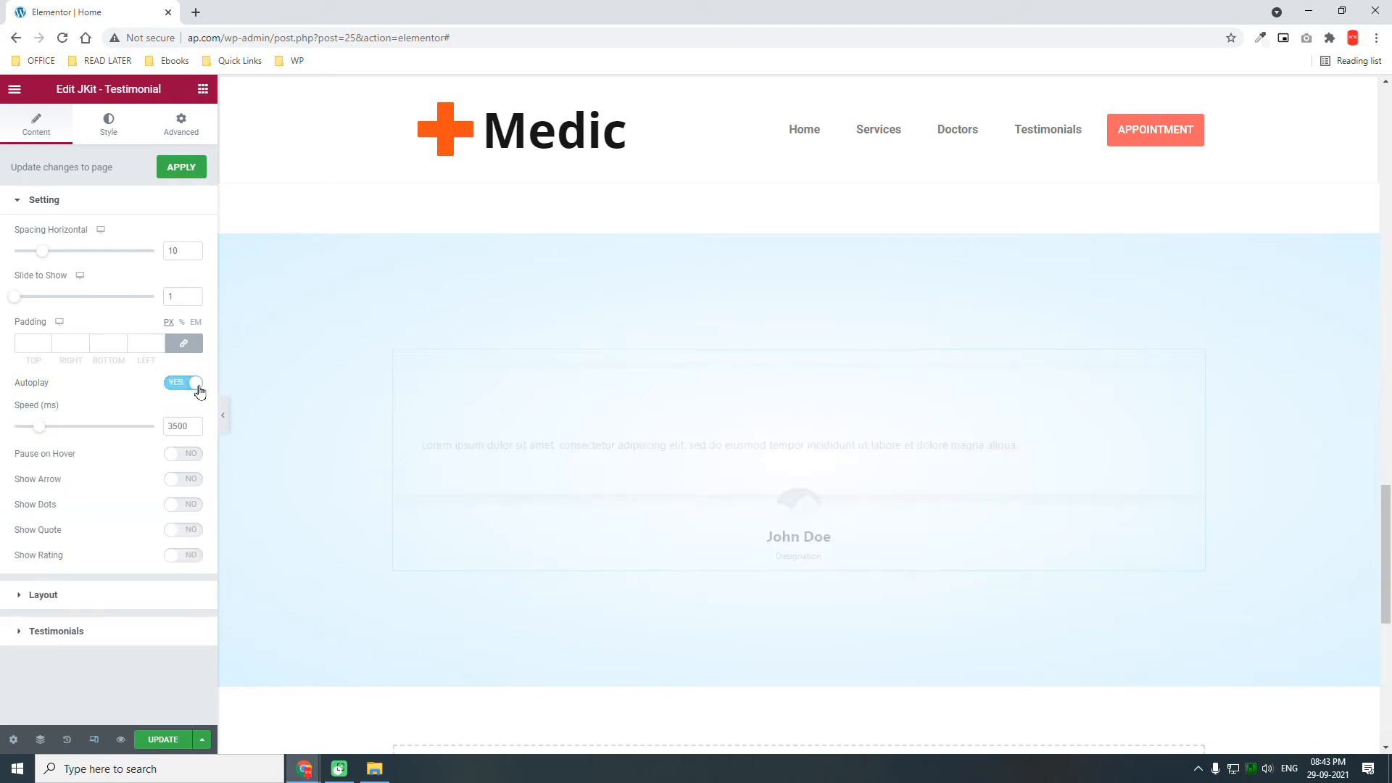
{"action": "left_click", "coordinate": [187, 479]}
{"action": "scroll", "coordinate": [187, 480], "scroll_direction": "down", "scroll_amount": 3}
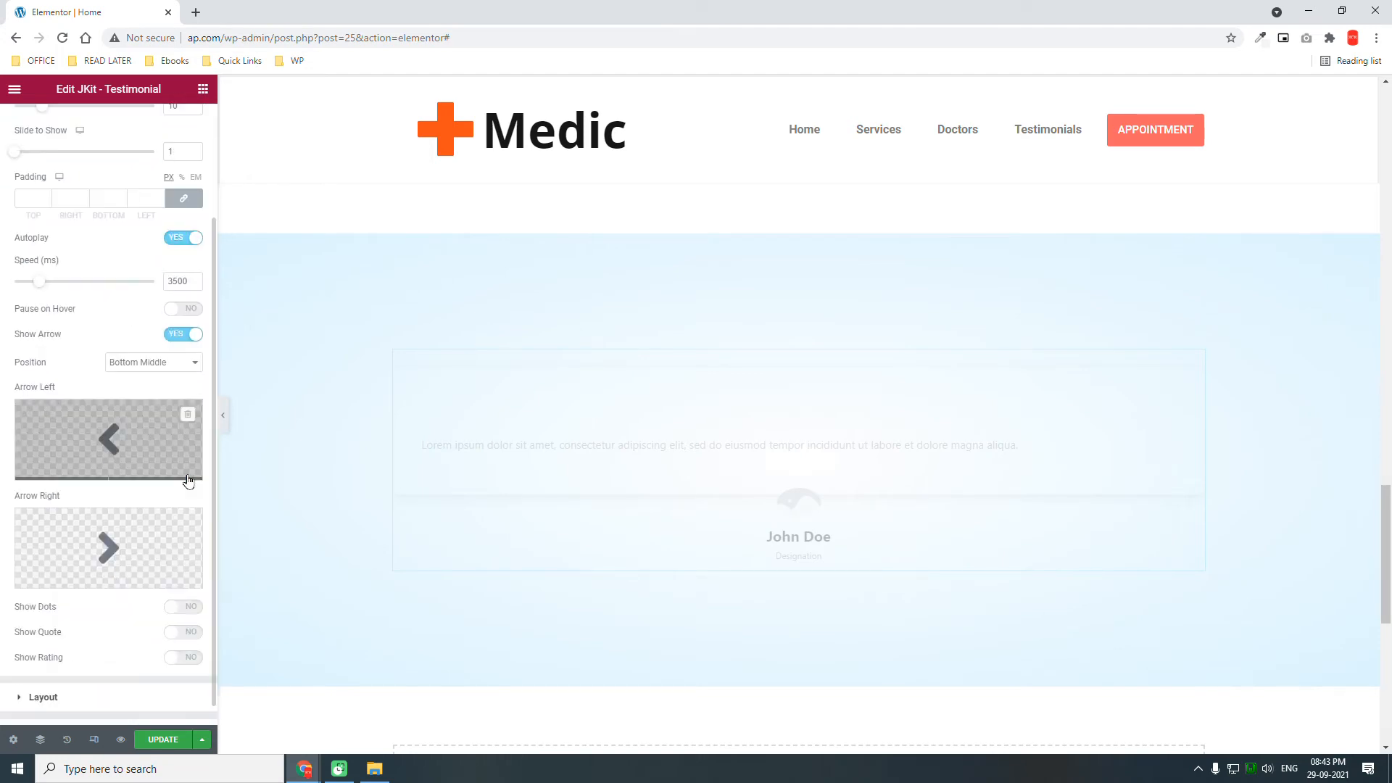
{"action": "left_click", "coordinate": [186, 580]}
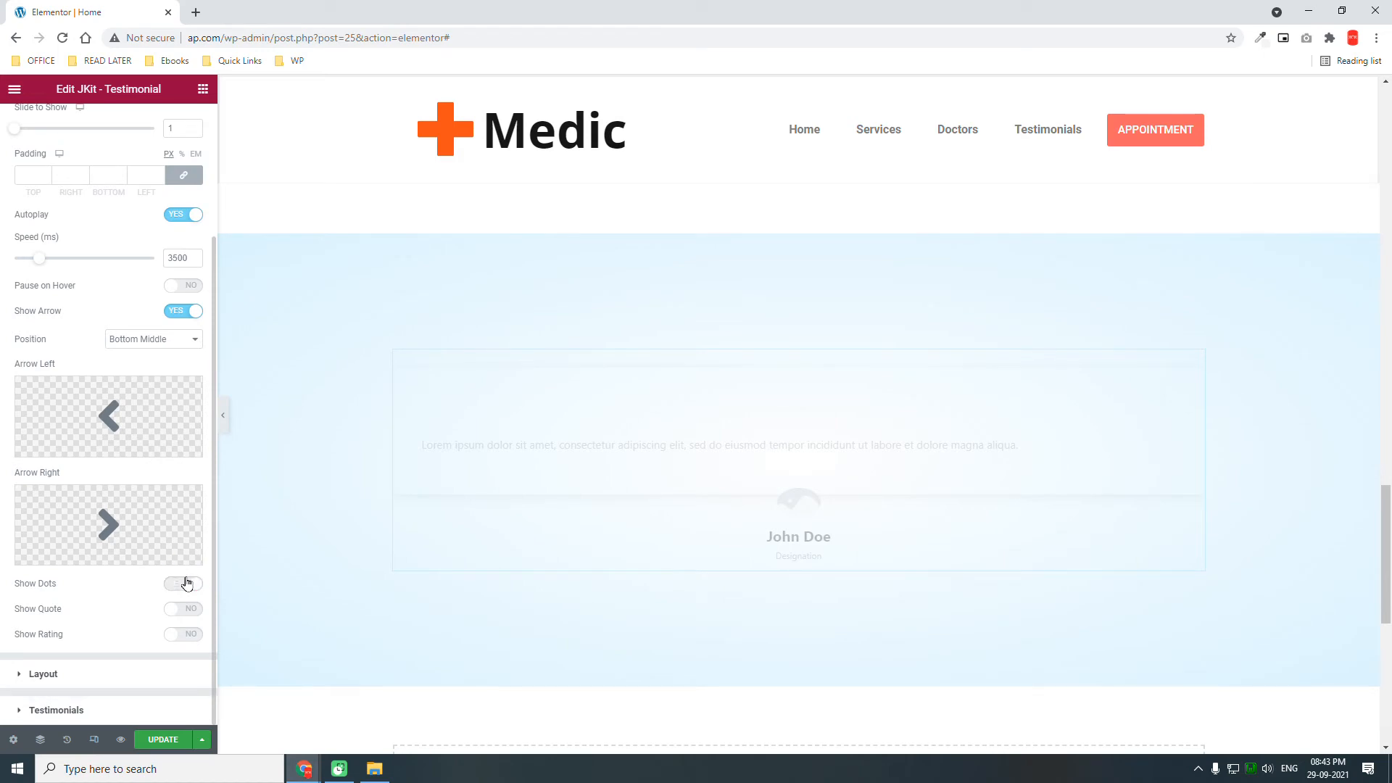
{"action": "left_click", "coordinate": [181, 609]}
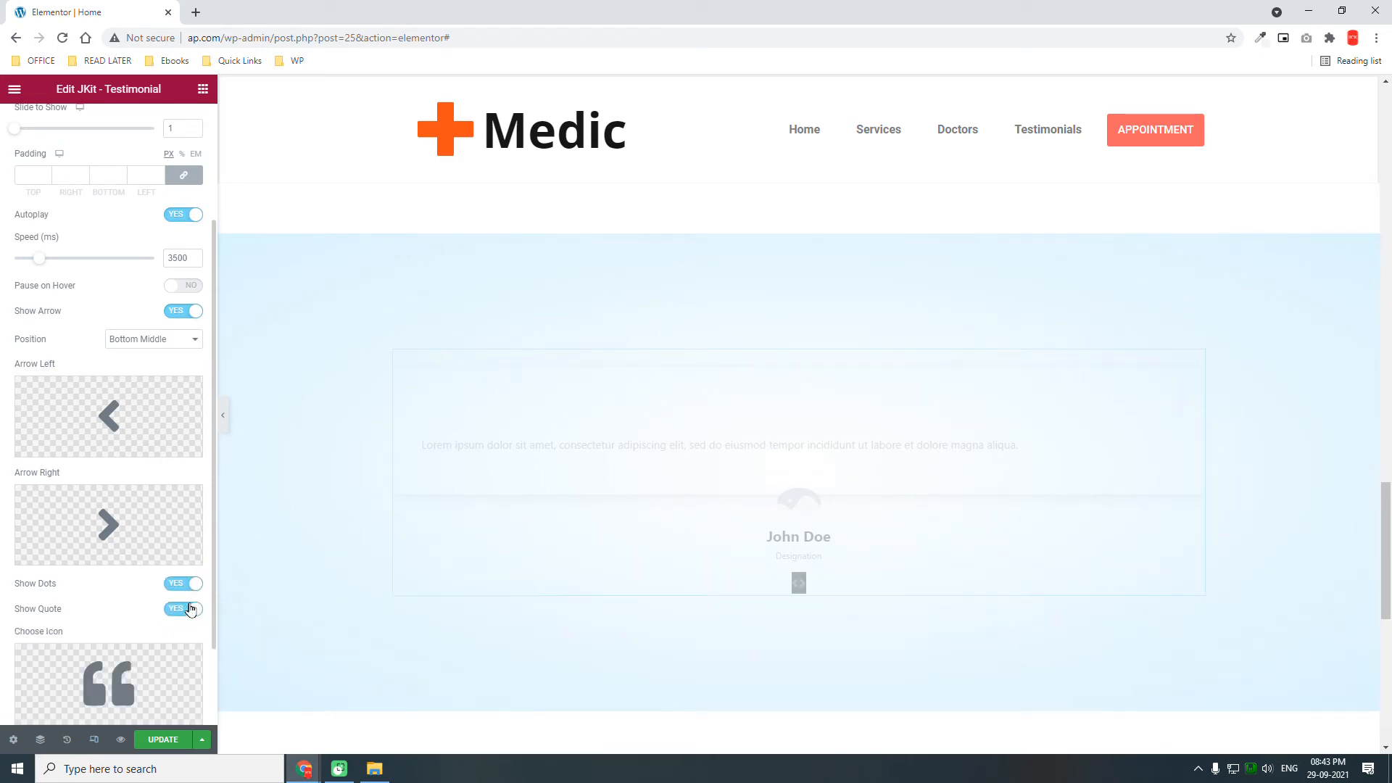
Turn on the star rating for the testimonial slider and switch its layout to Style 2
{"action": "scroll", "coordinate": [187, 608], "scroll_direction": "down", "scroll_amount": 2}
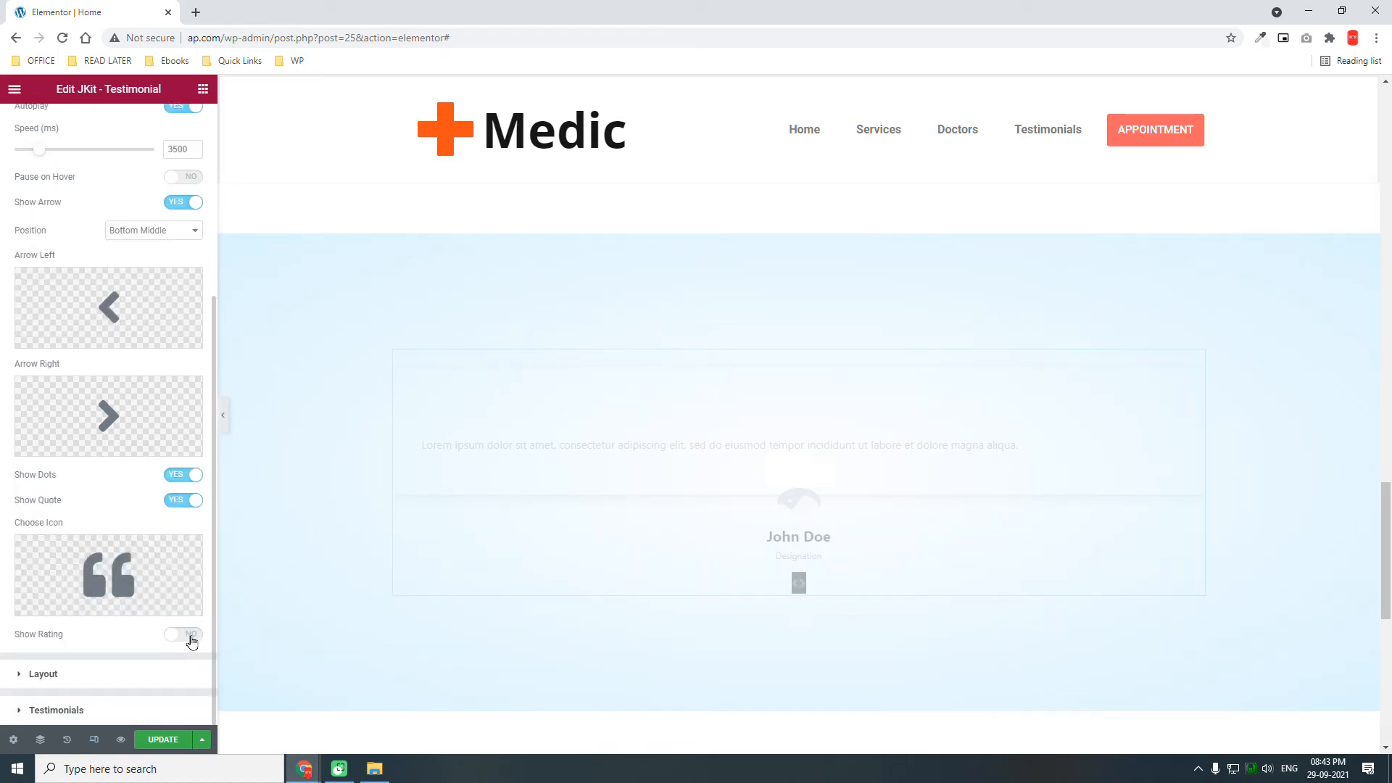
{"action": "left_click", "coordinate": [191, 637]}
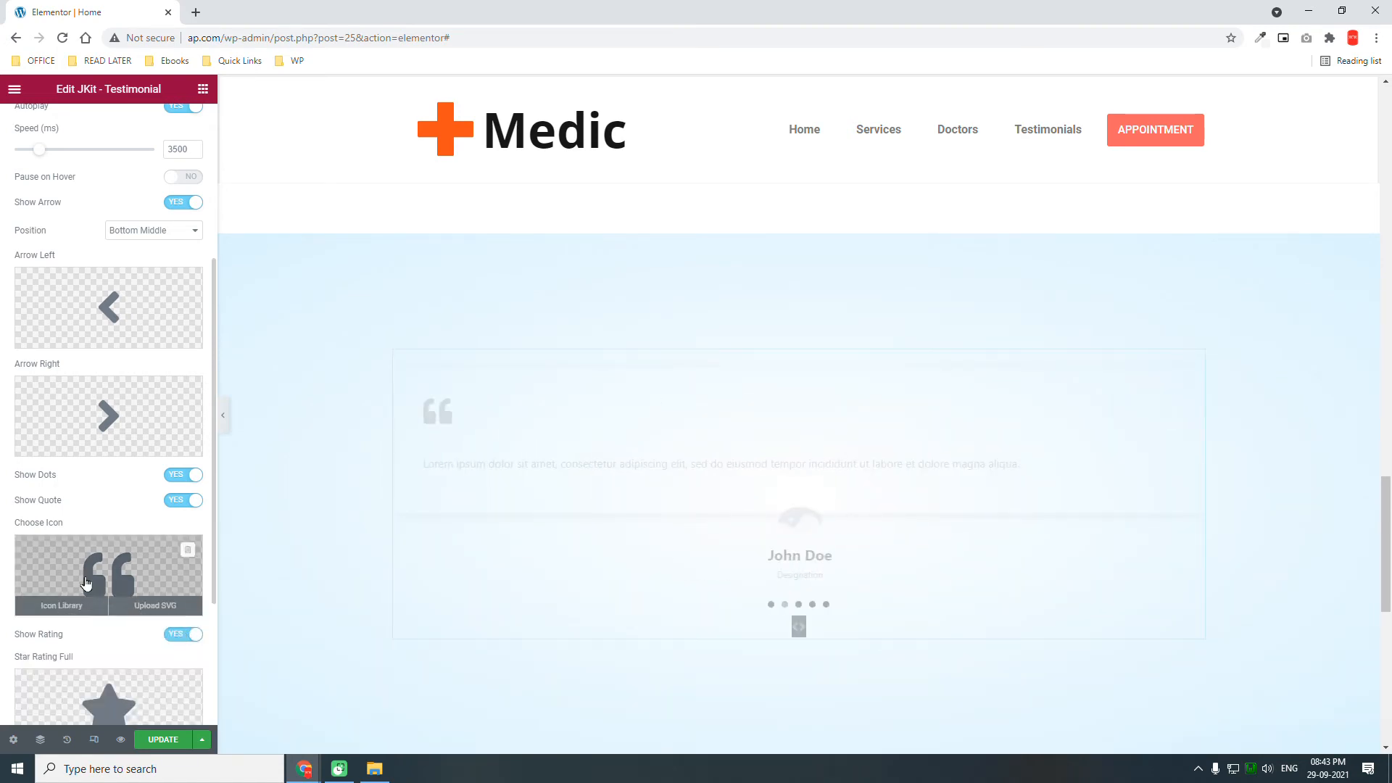
{"action": "scroll", "coordinate": [16, 572], "scroll_direction": "down", "scroll_amount": 3}
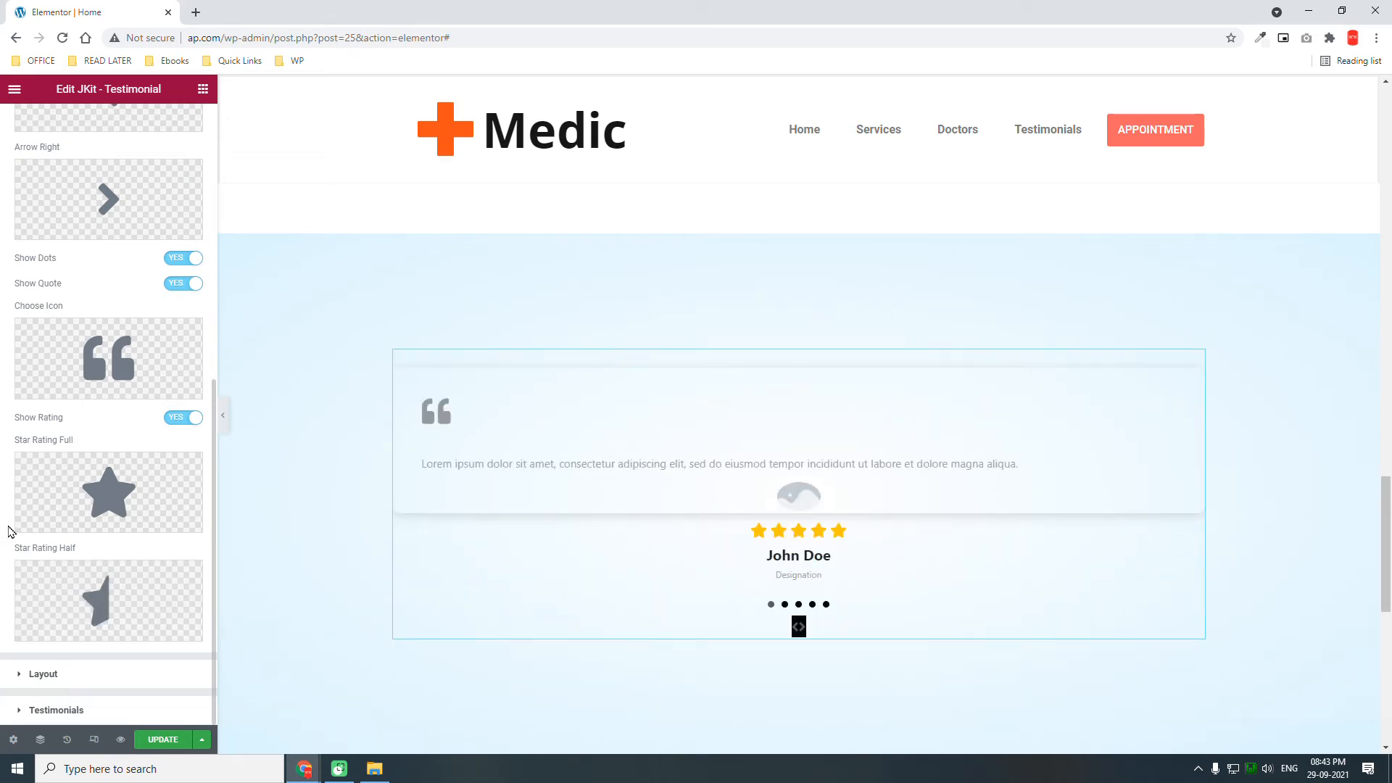
{"action": "left_click", "coordinate": [79, 674]}
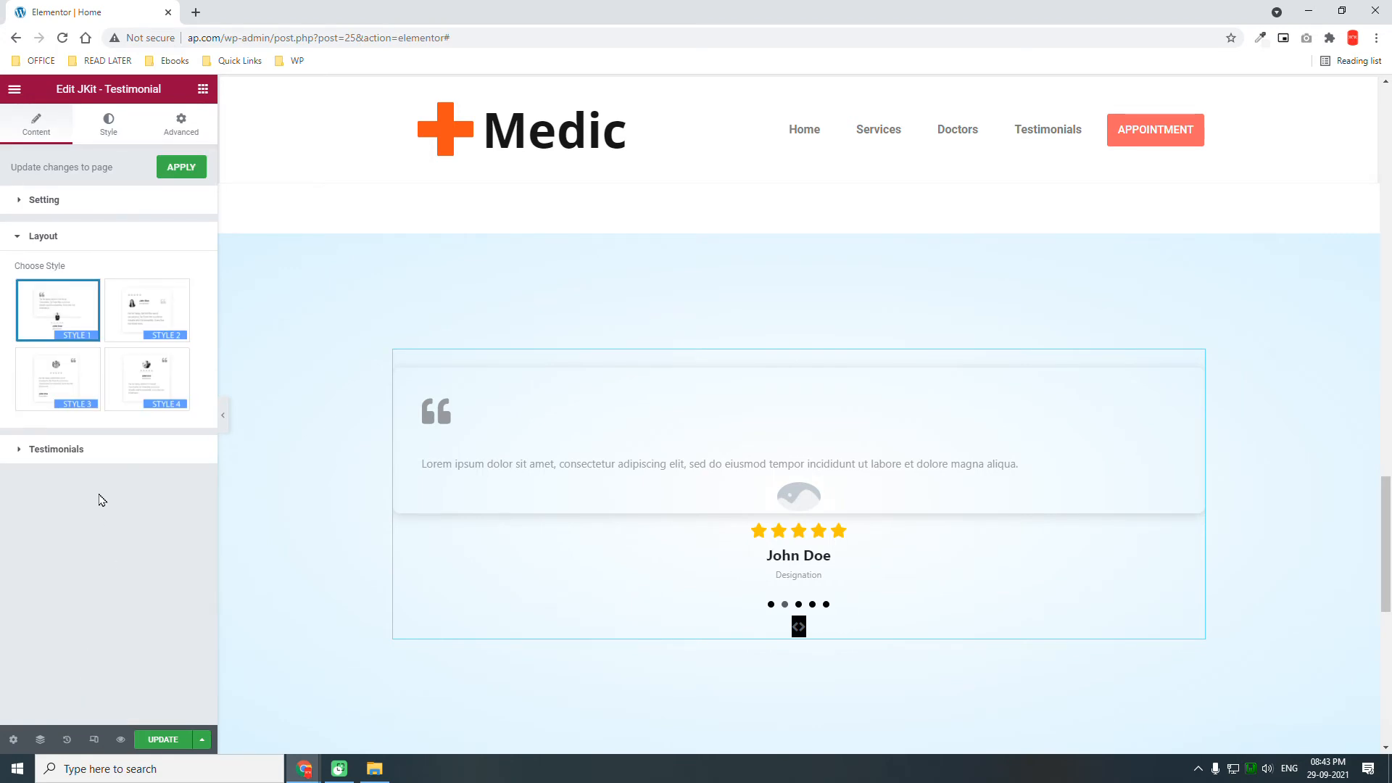
{"action": "left_click", "coordinate": [135, 319]}
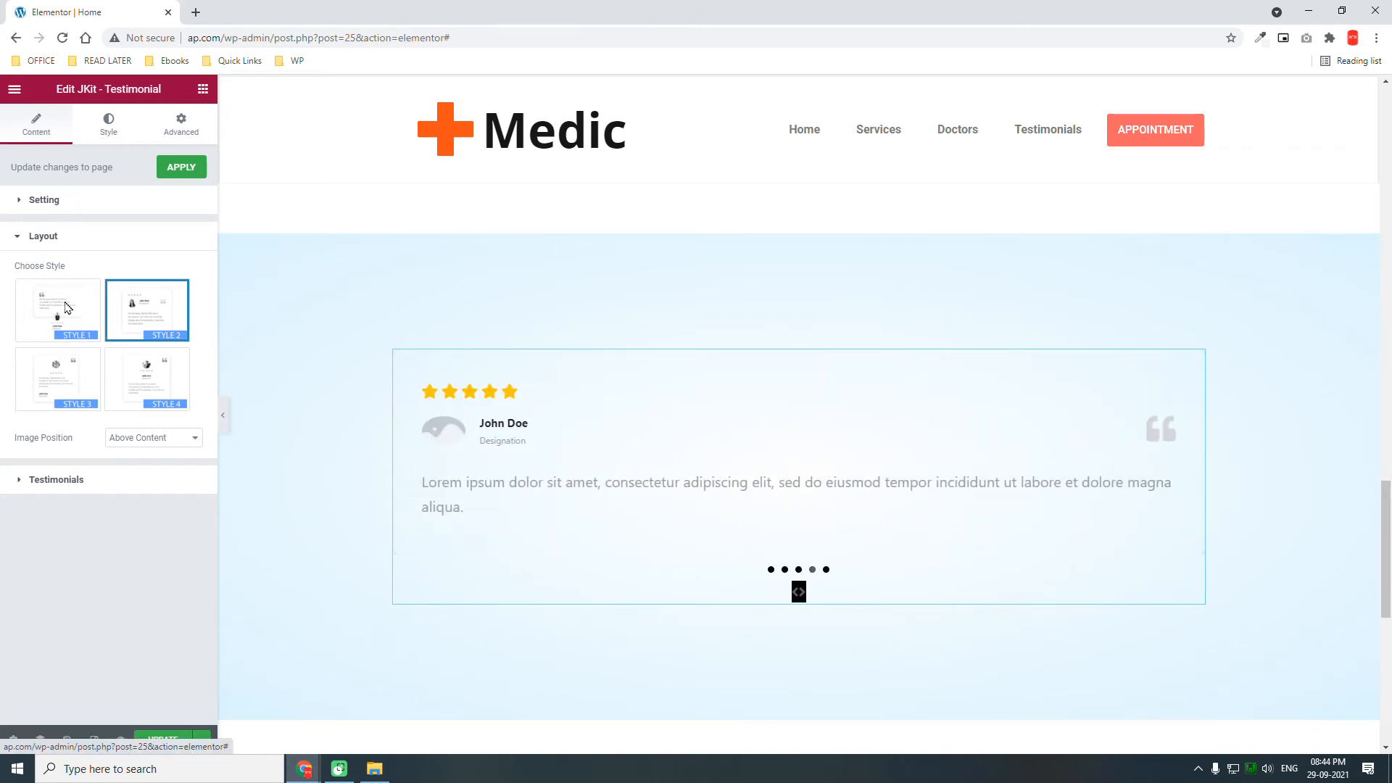
Open the fourth testimonial's entry and examine its client name, designation, review, rating and avatar fields
{"action": "left_click", "coordinate": [62, 487]}
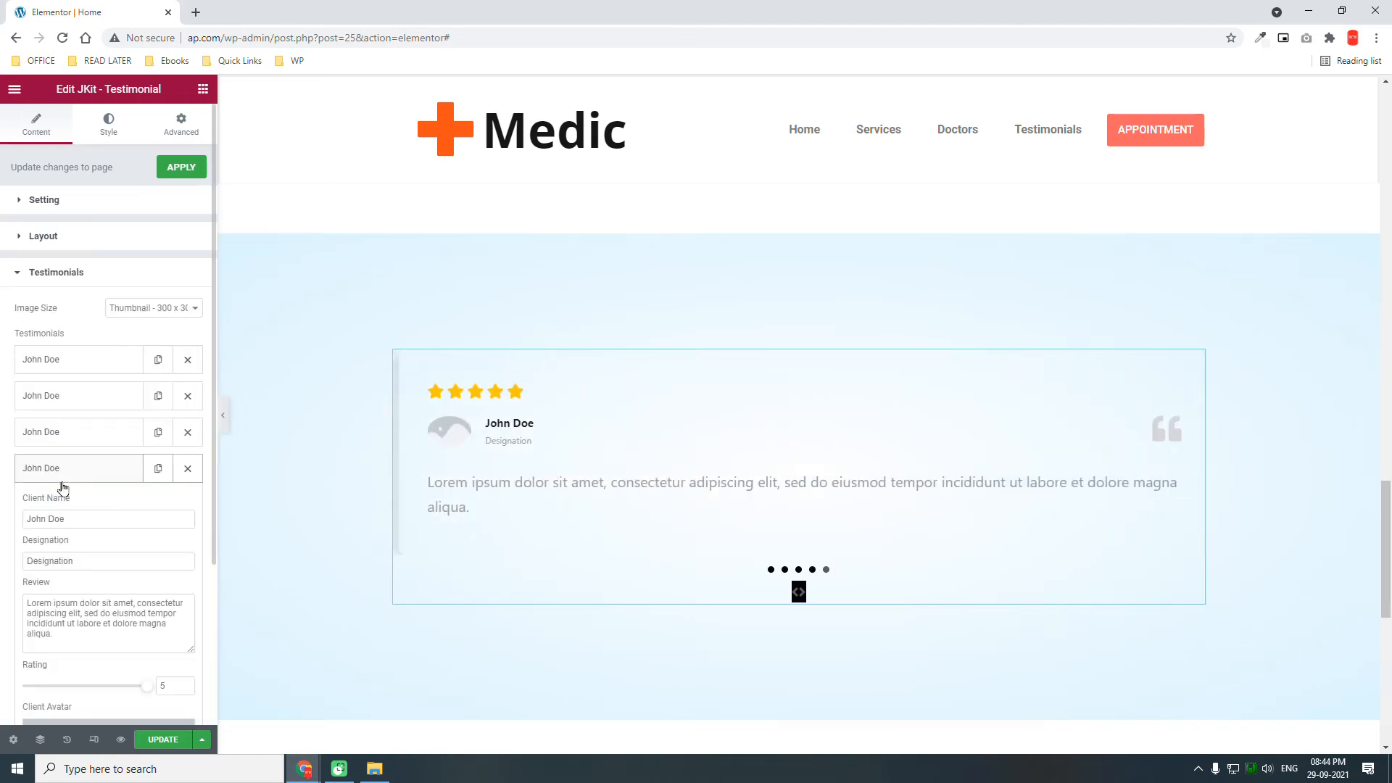
{"action": "scroll", "coordinate": [120, 540], "scroll_direction": "down", "scroll_amount": 2}
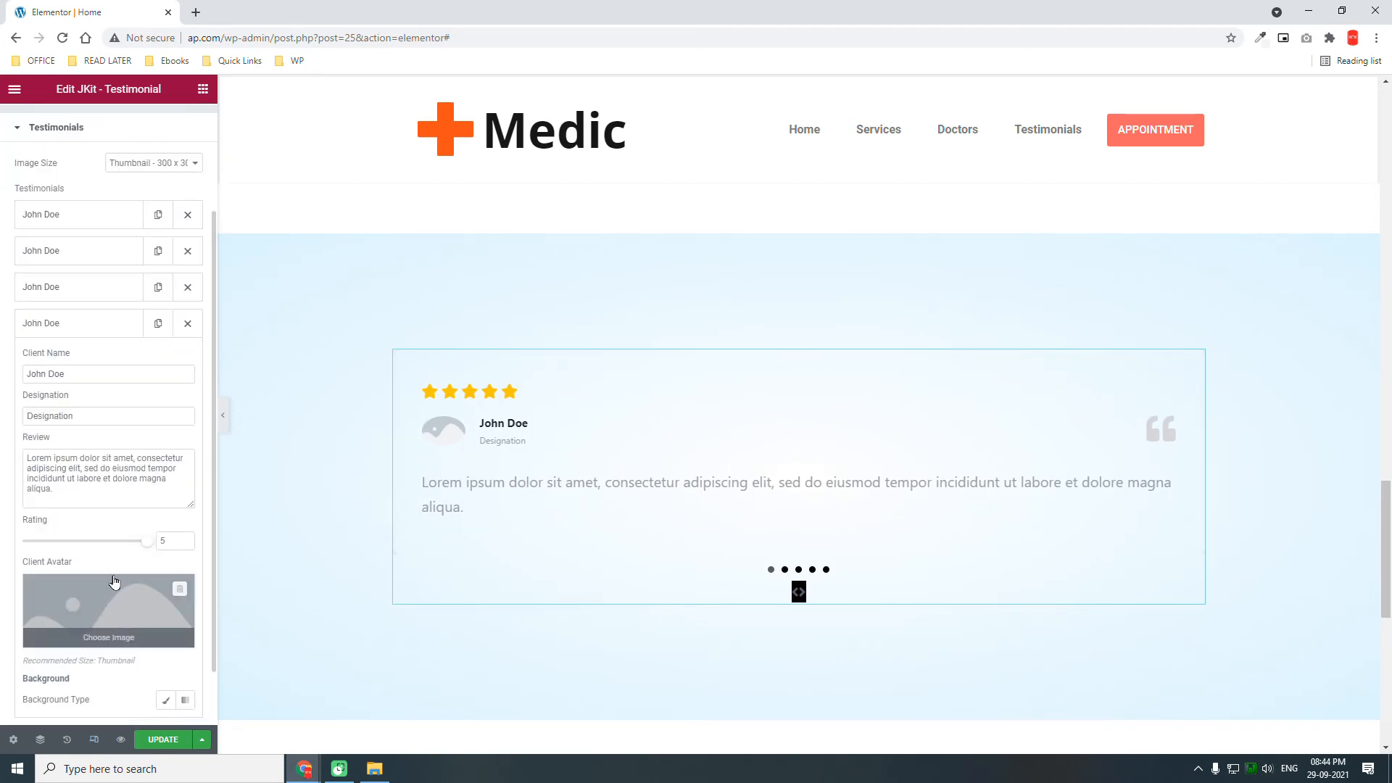
{"action": "left_click", "coordinate": [106, 417]}
{"action": "double_click", "coordinate": [106, 418]}
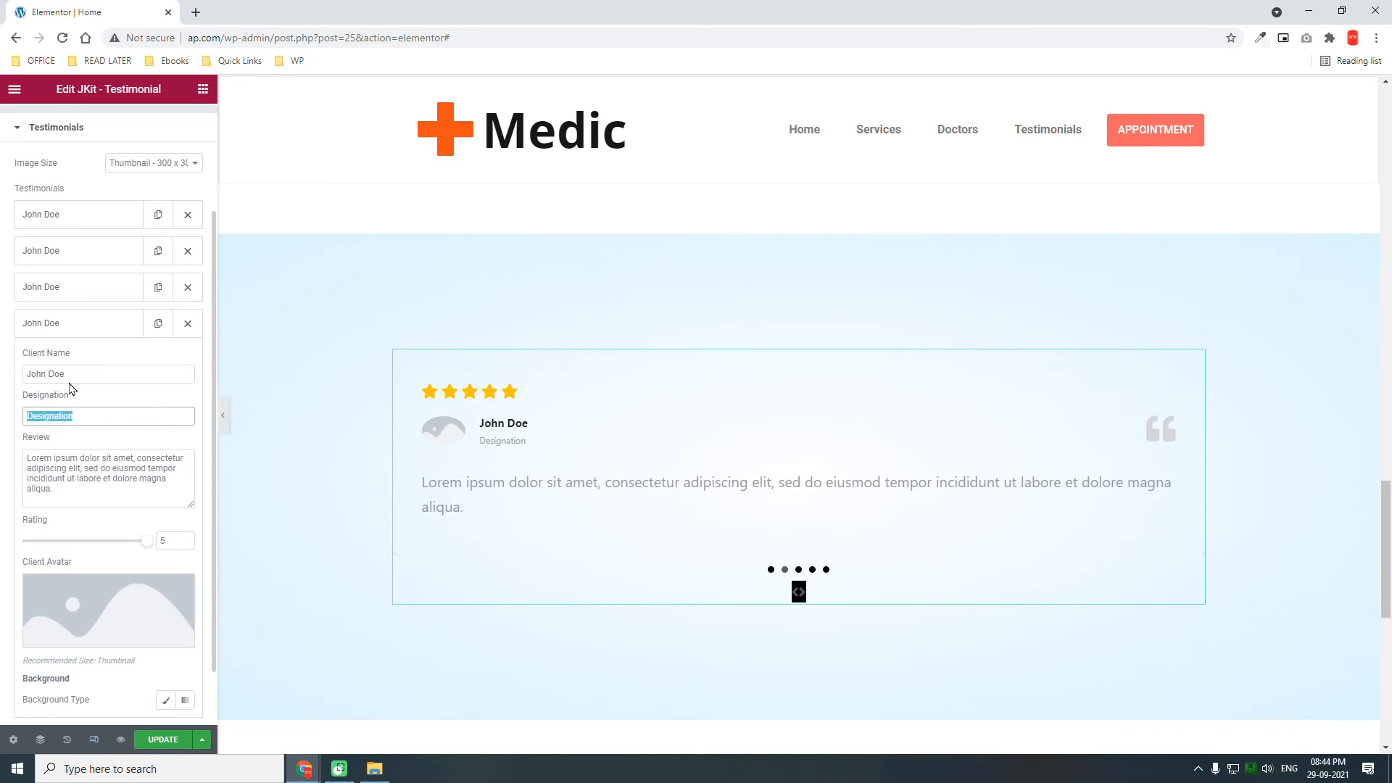
{"action": "triple_click", "coordinate": [94, 374]}
{"action": "left_click", "coordinate": [140, 471]}
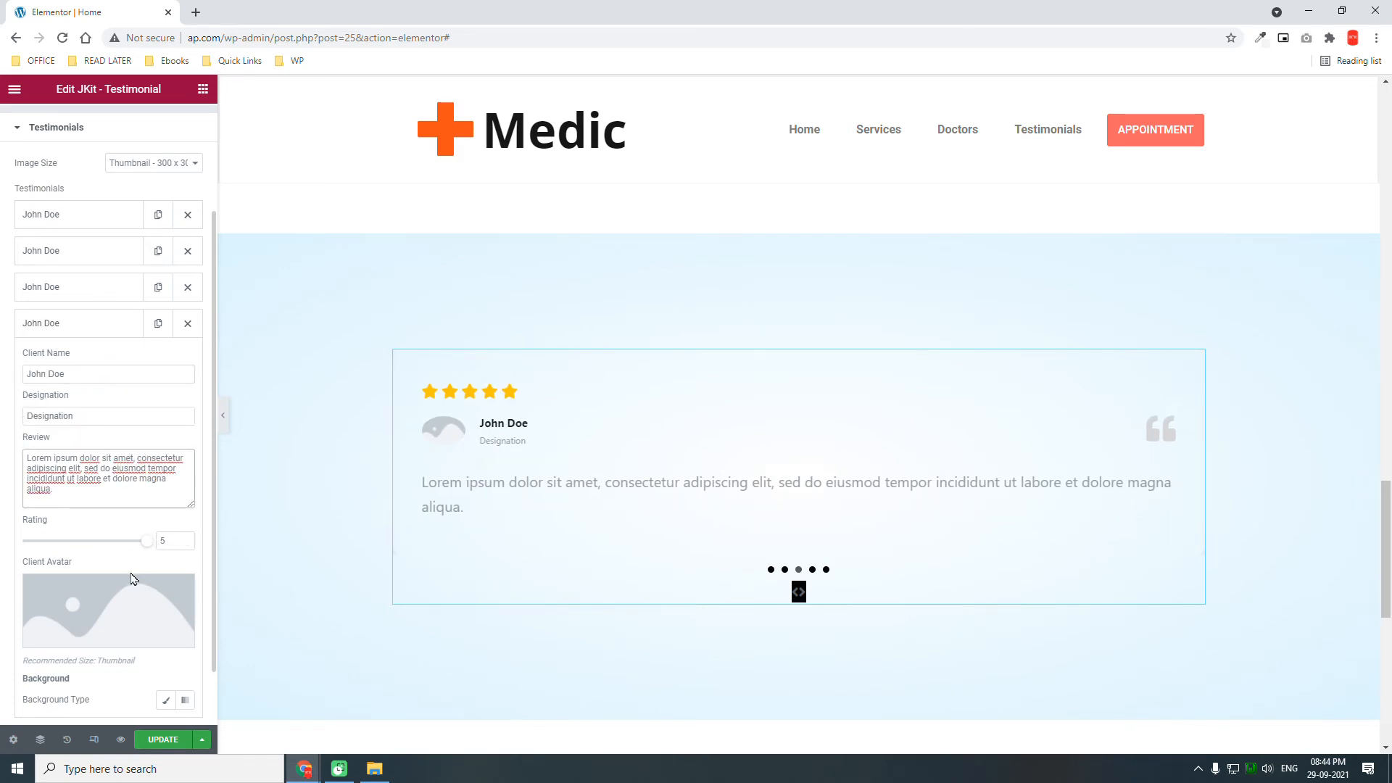
{"action": "scroll", "coordinate": [123, 573], "scroll_direction": "down", "scroll_amount": 1}
{"action": "scroll", "coordinate": [52, 499], "scroll_direction": "up", "scroll_amount": 3}
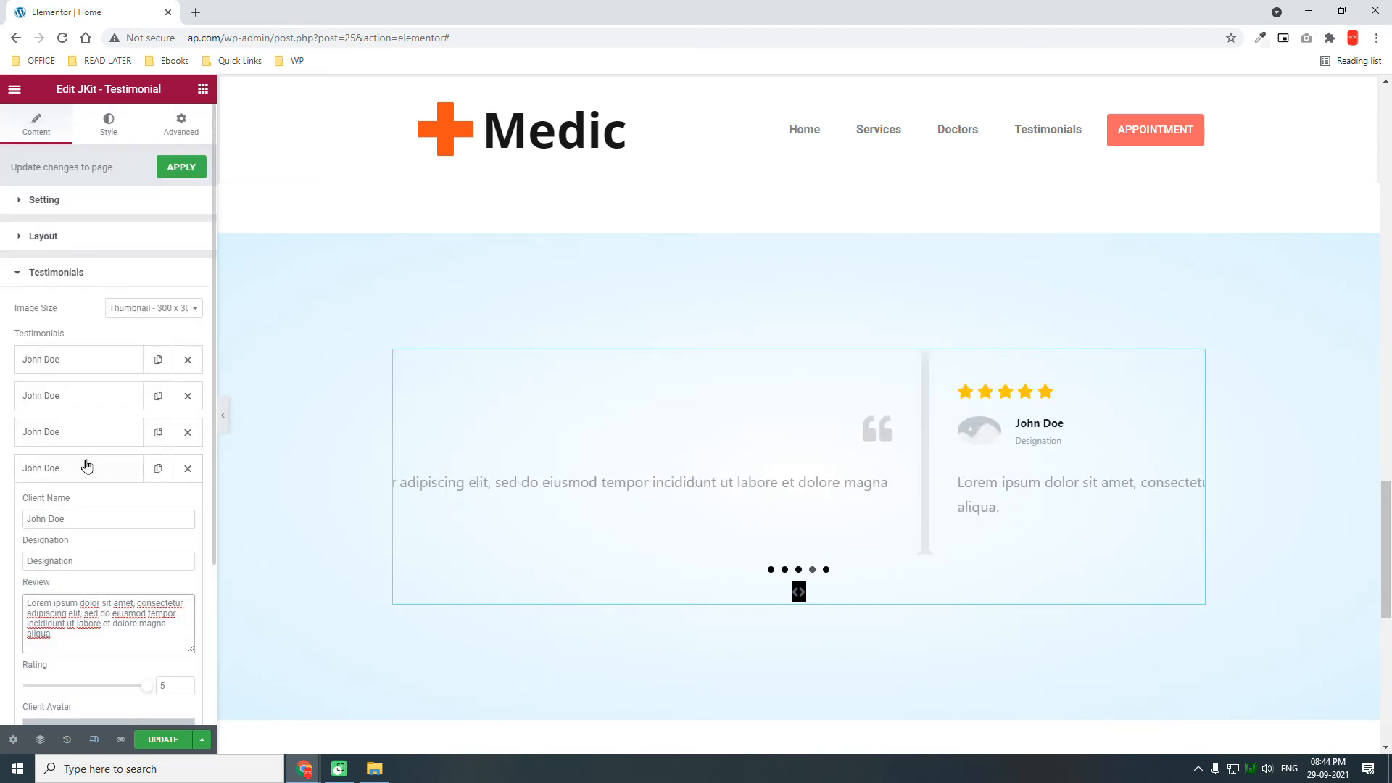
Set the testimonial description's text colour to the global Secondary colour
{"action": "left_click", "coordinate": [100, 129]}
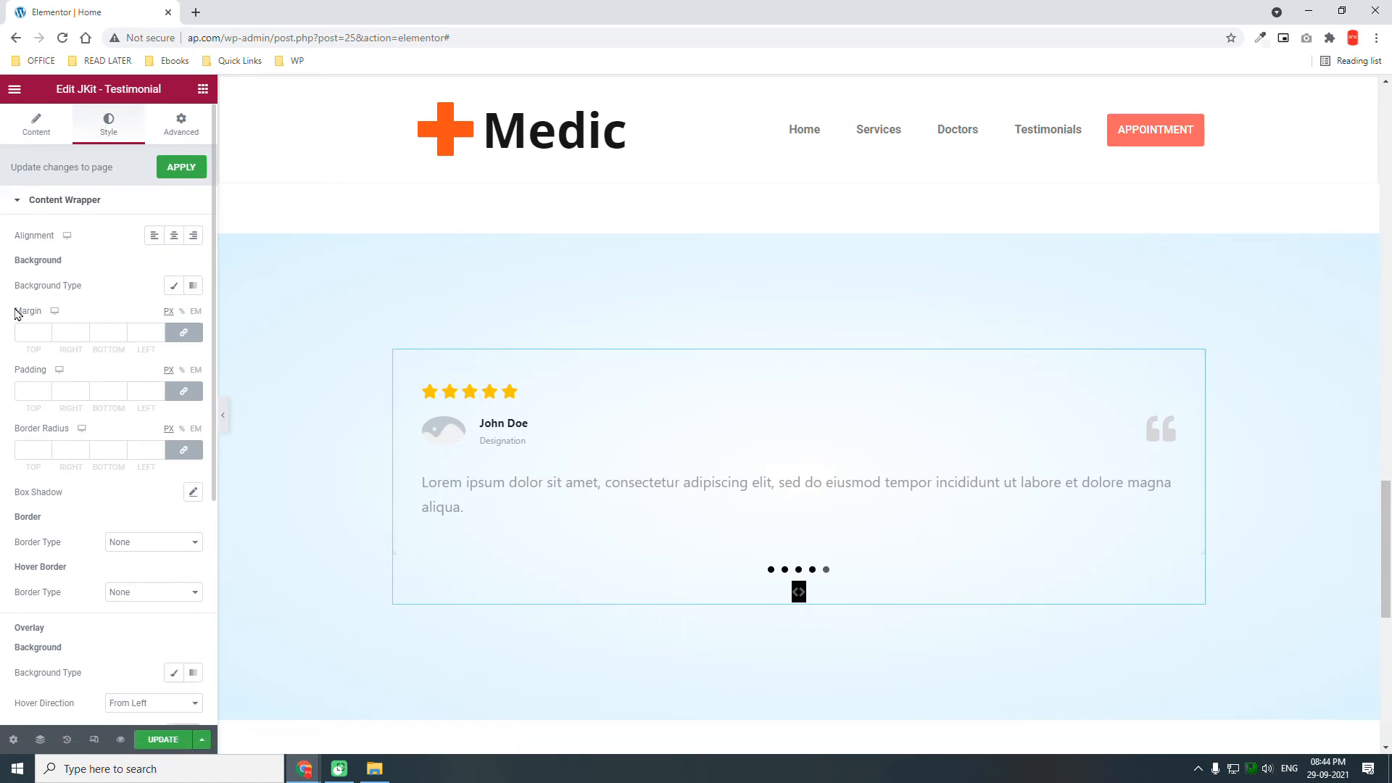
{"action": "scroll", "coordinate": [39, 391], "scroll_direction": "down", "scroll_amount": 3}
{"action": "scroll", "coordinate": [38, 392], "scroll_direction": "down", "scroll_amount": 2}
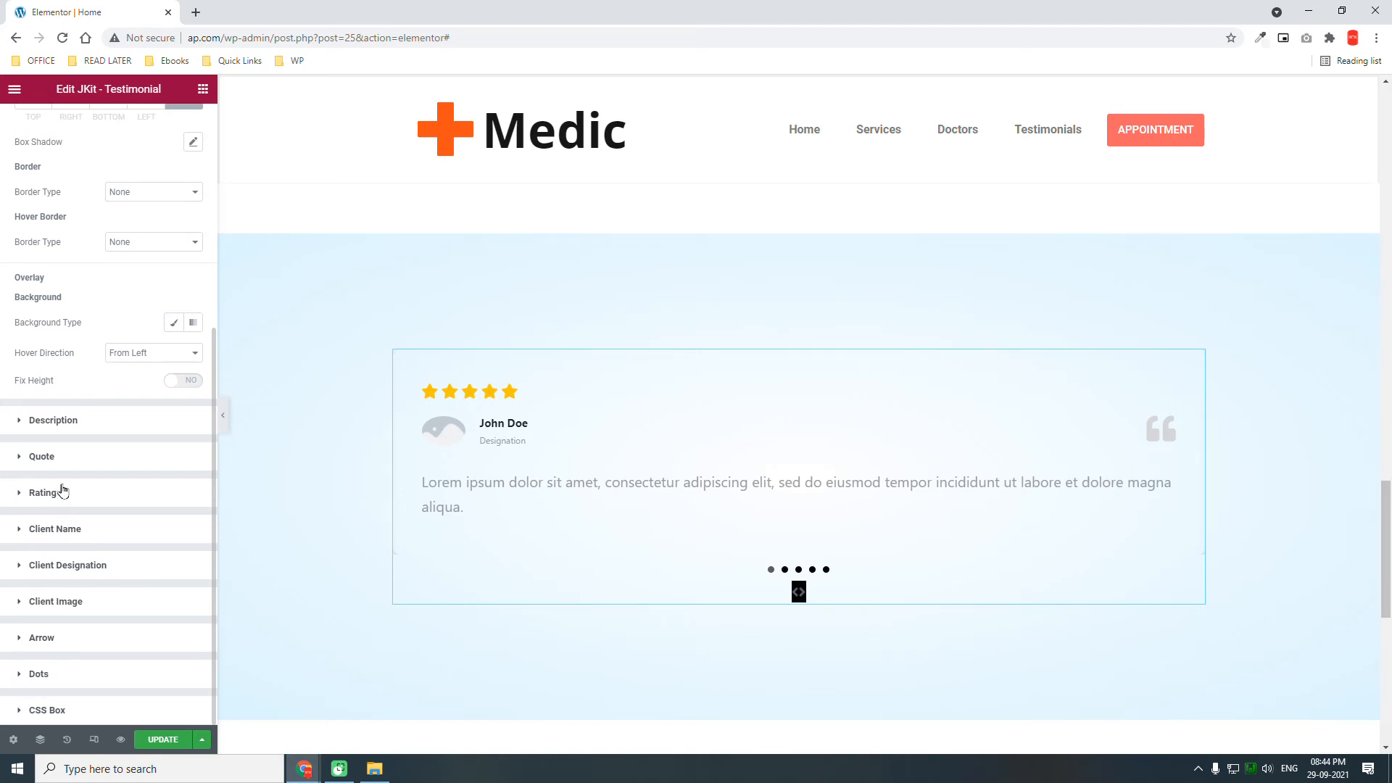
{"action": "left_click", "coordinate": [75, 423]}
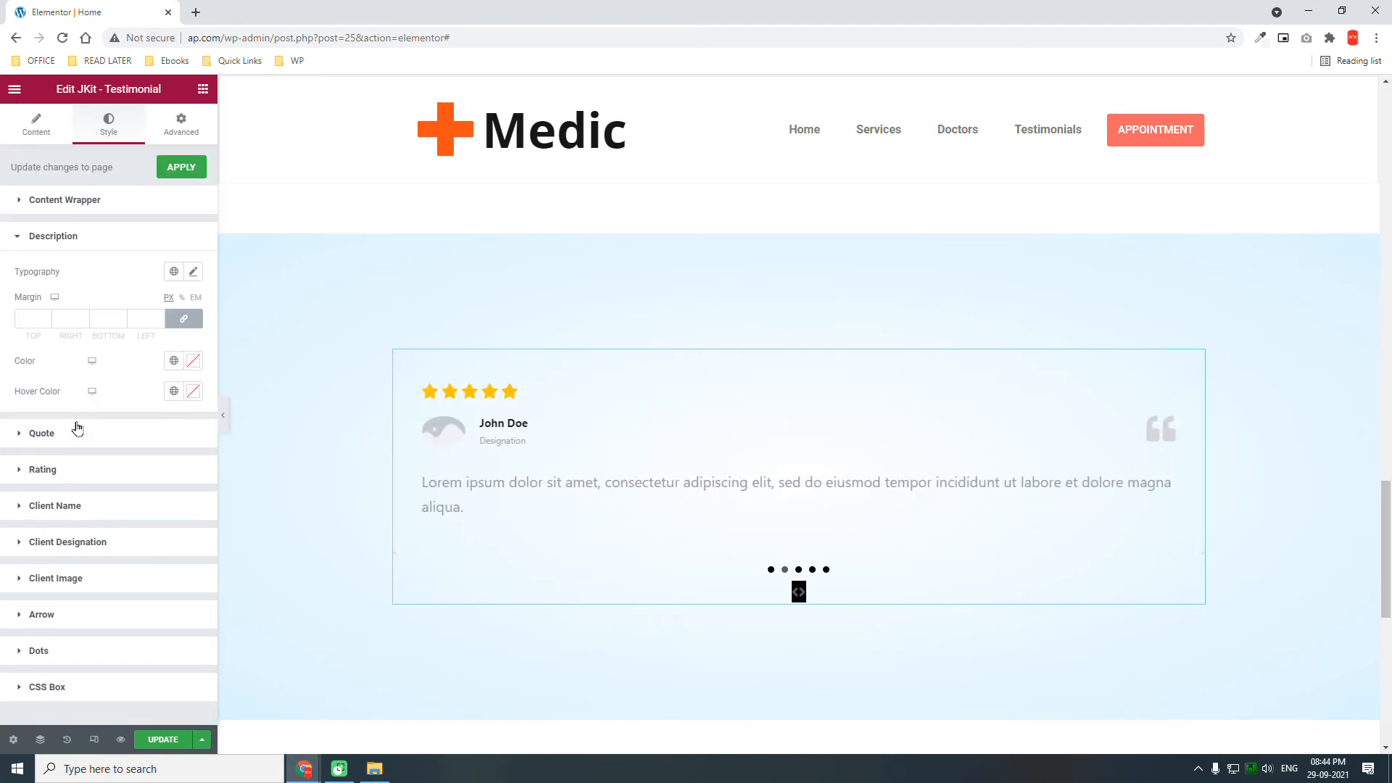
{"action": "left_click", "coordinate": [174, 360]}
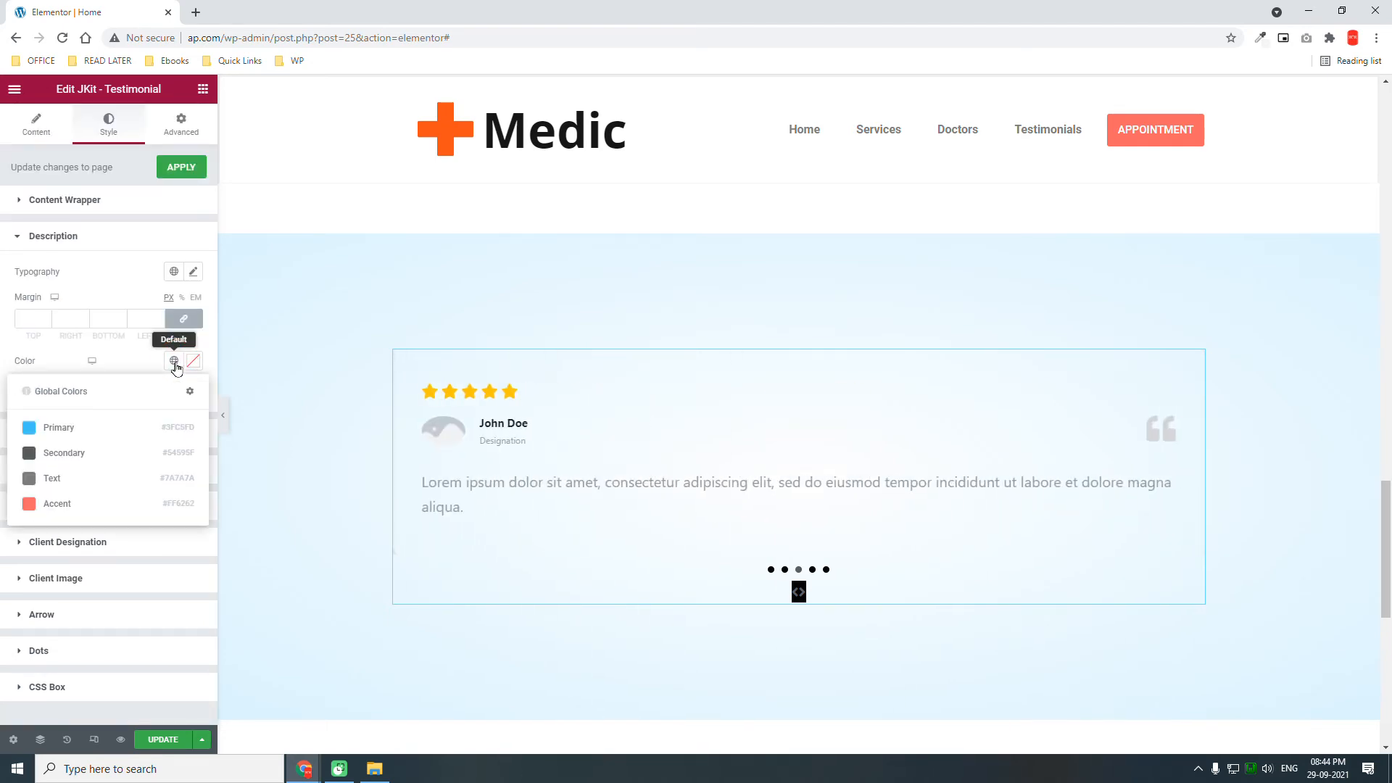
{"action": "left_click", "coordinate": [77, 456]}
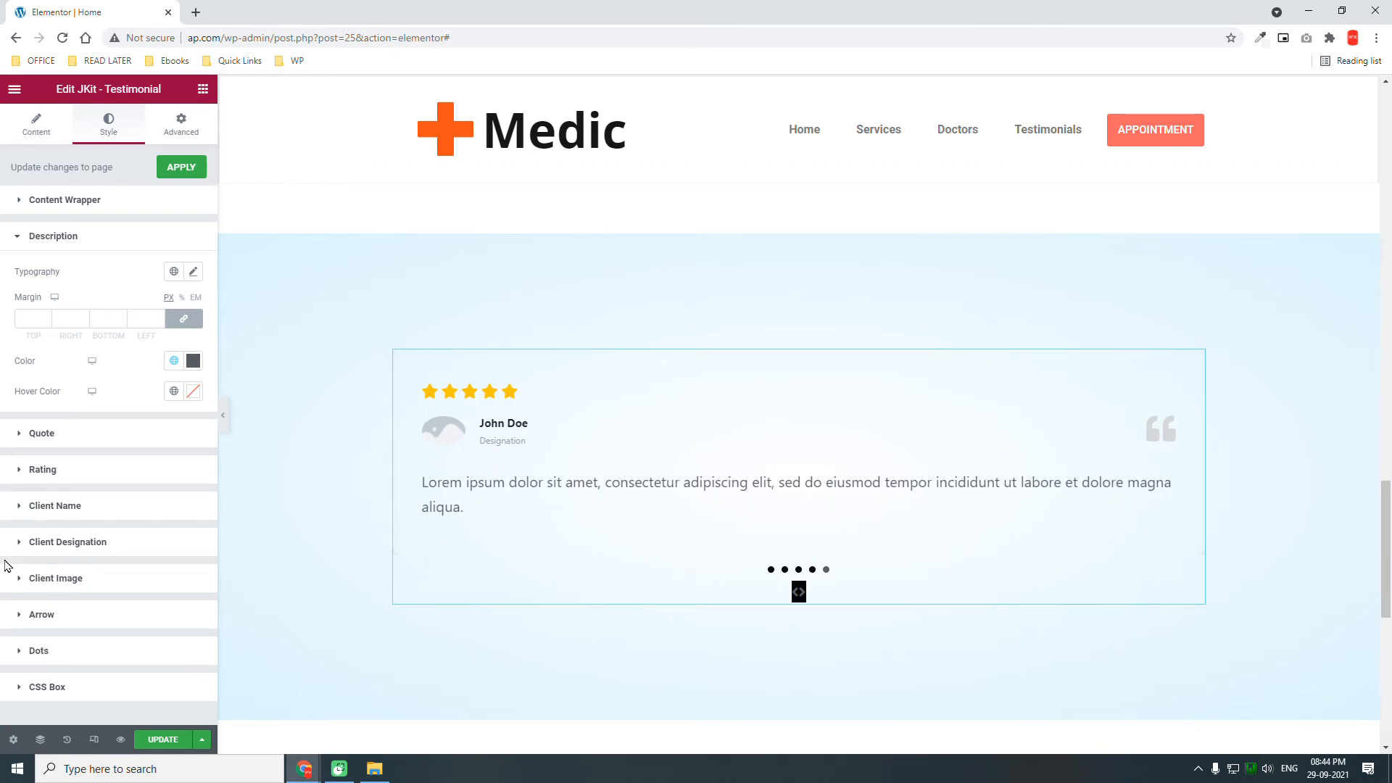
Try the Middle Edge position for the slider arrows and settle on Top Right
{"action": "left_click", "coordinate": [41, 134]}
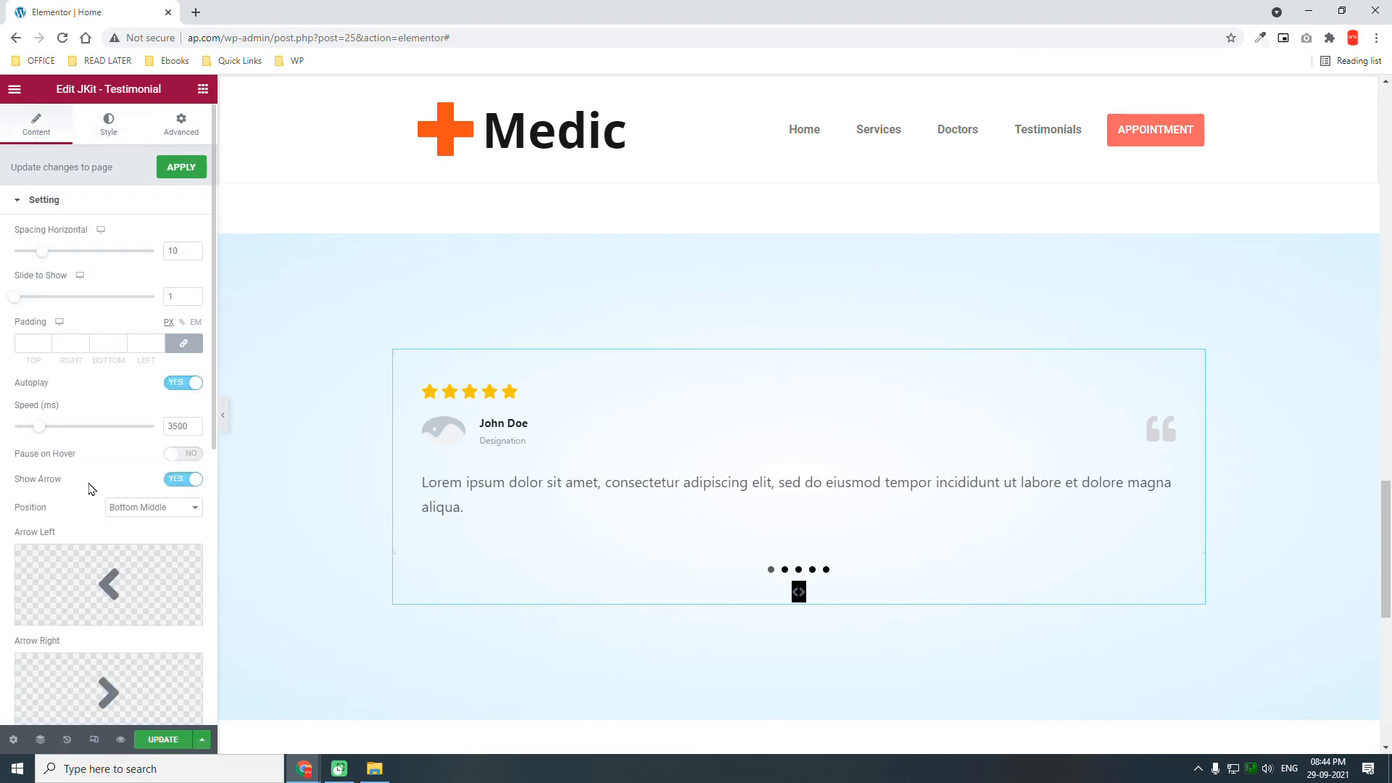
{"action": "scroll", "coordinate": [90, 488], "scroll_direction": "down", "scroll_amount": 5}
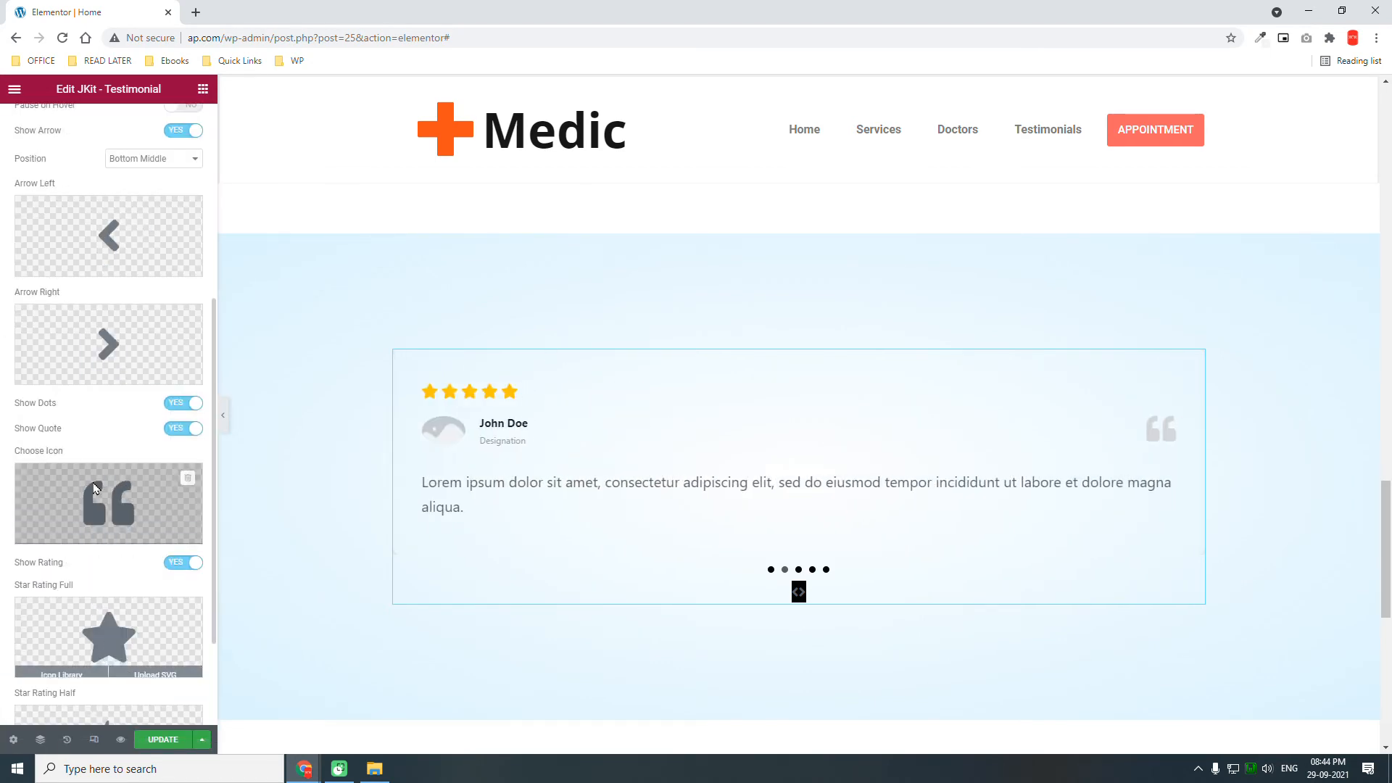
{"action": "scroll", "coordinate": [94, 488], "scroll_direction": "up", "scroll_amount": 1}
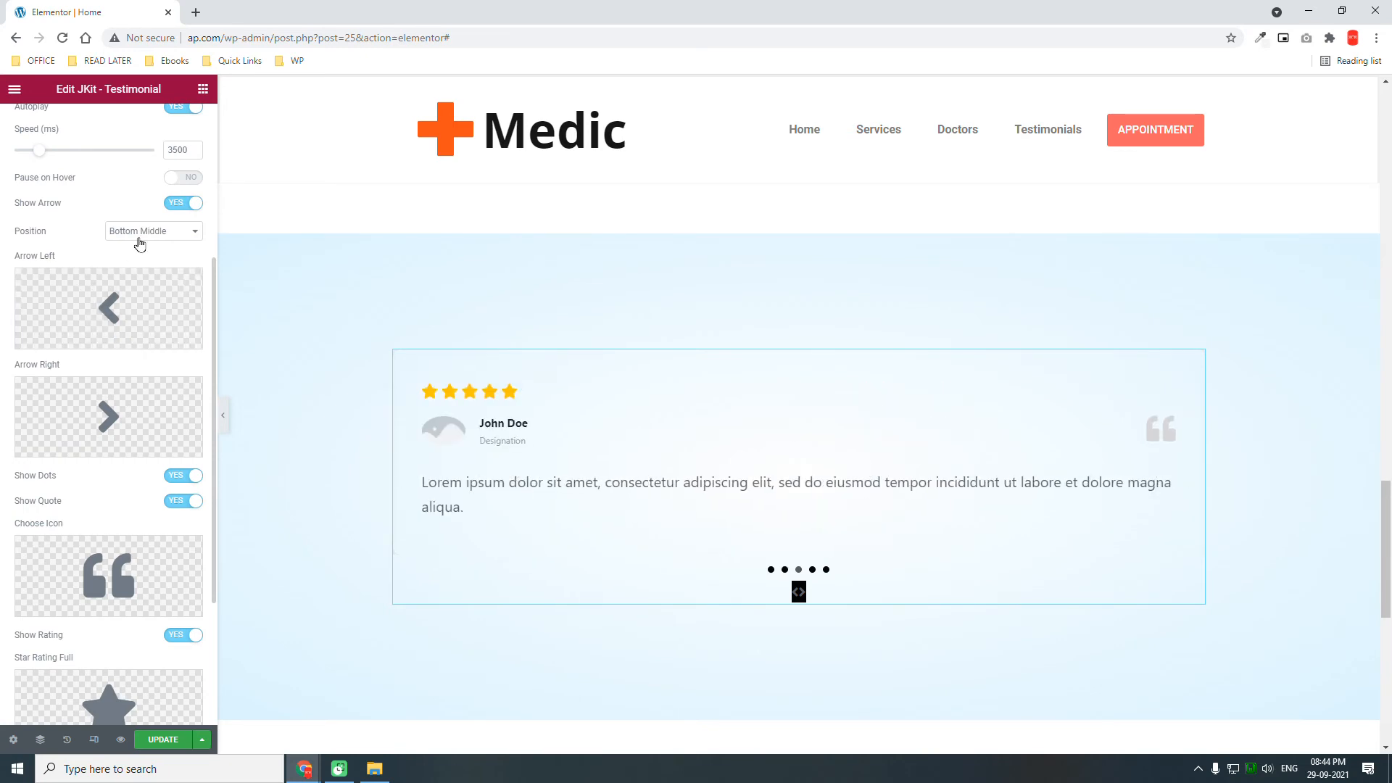
{"action": "left_click", "coordinate": [143, 232]}
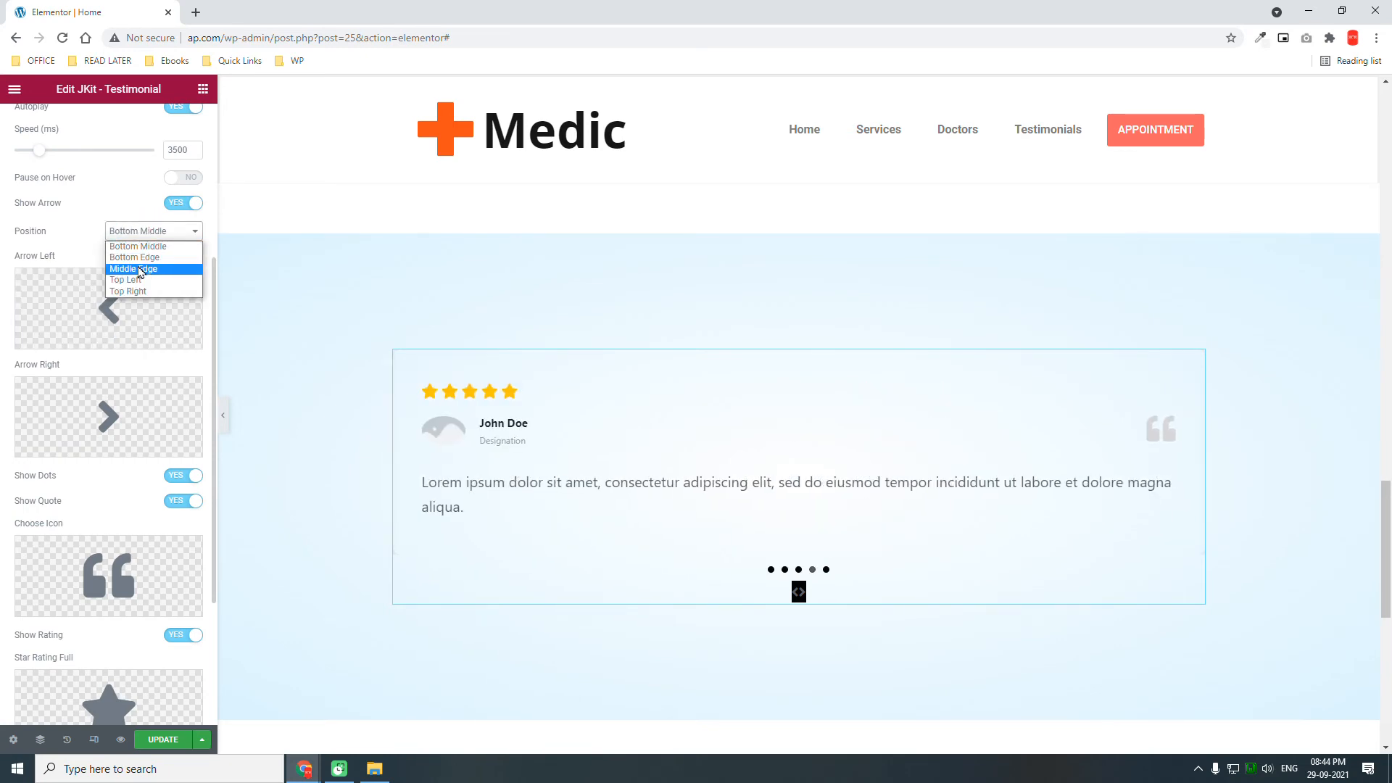
{"action": "left_click", "coordinate": [138, 268]}
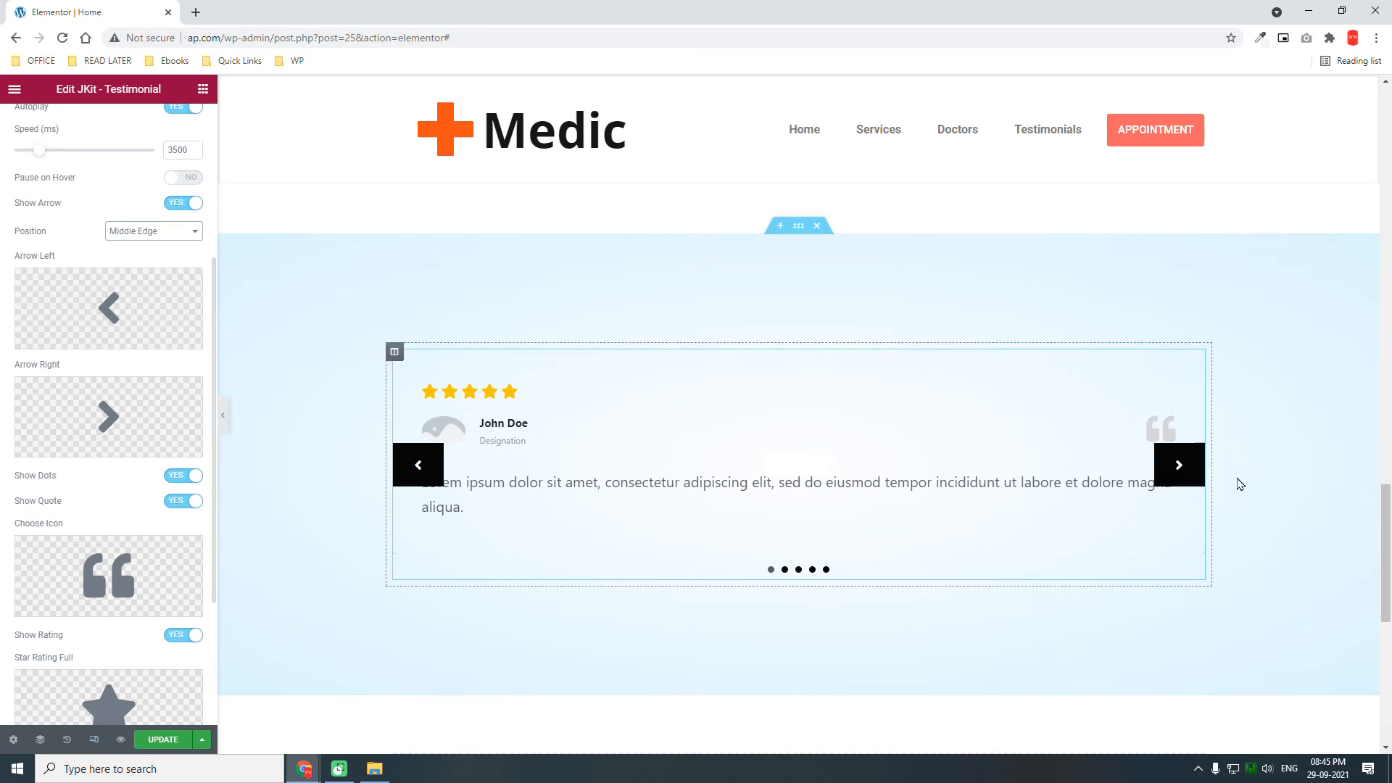
{"action": "left_click", "coordinate": [165, 232]}
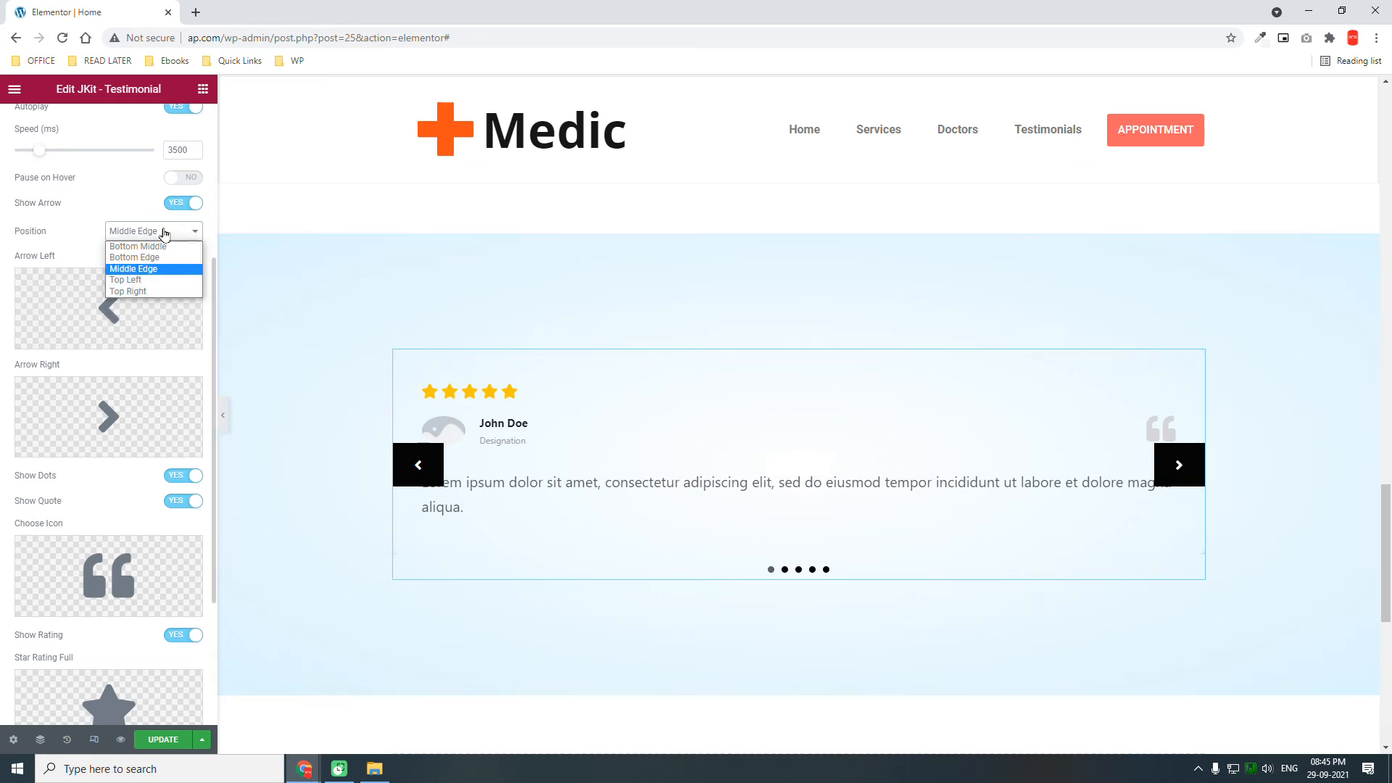
{"action": "left_click", "coordinate": [141, 299]}
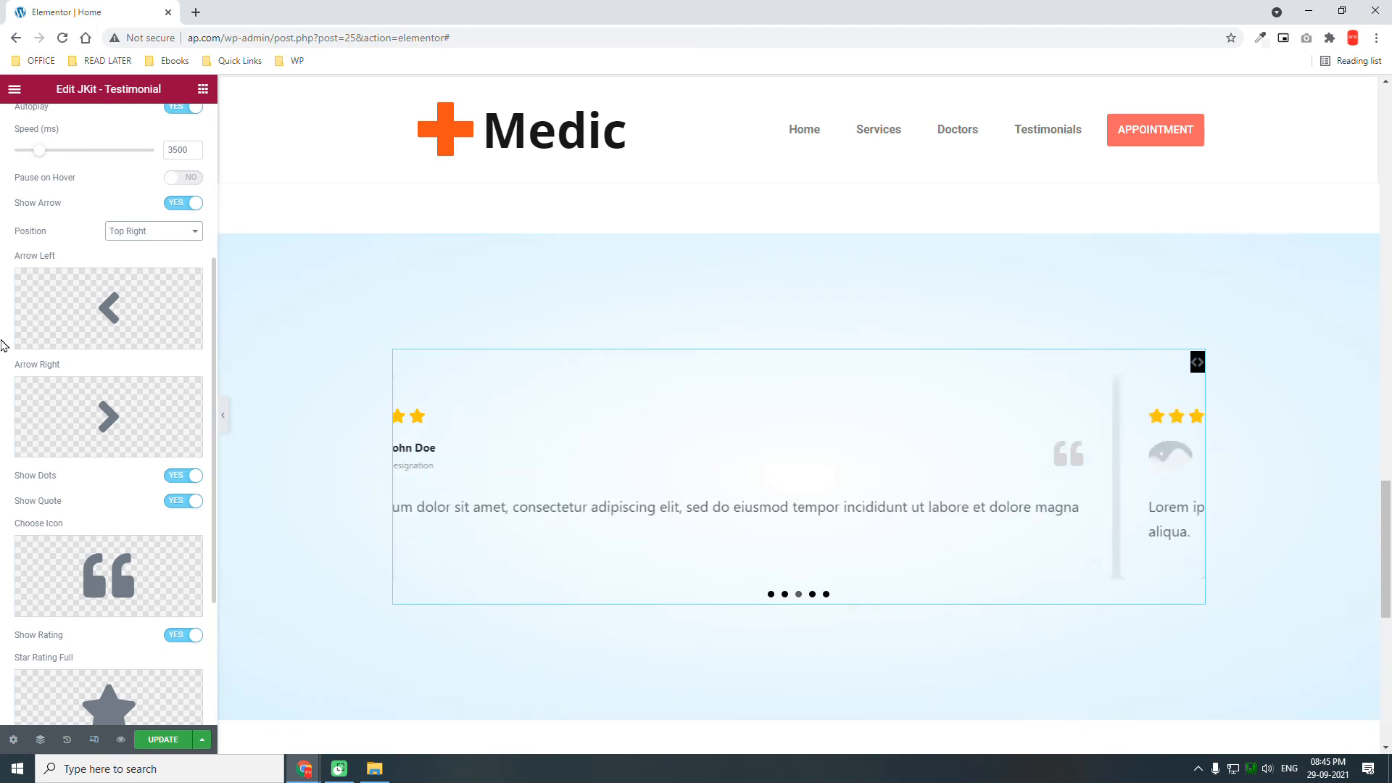
Set the slider arrows' normal padding to 15 px on all sides
{"action": "scroll", "coordinate": [2, 341], "scroll_direction": "down", "scroll_amount": 3}
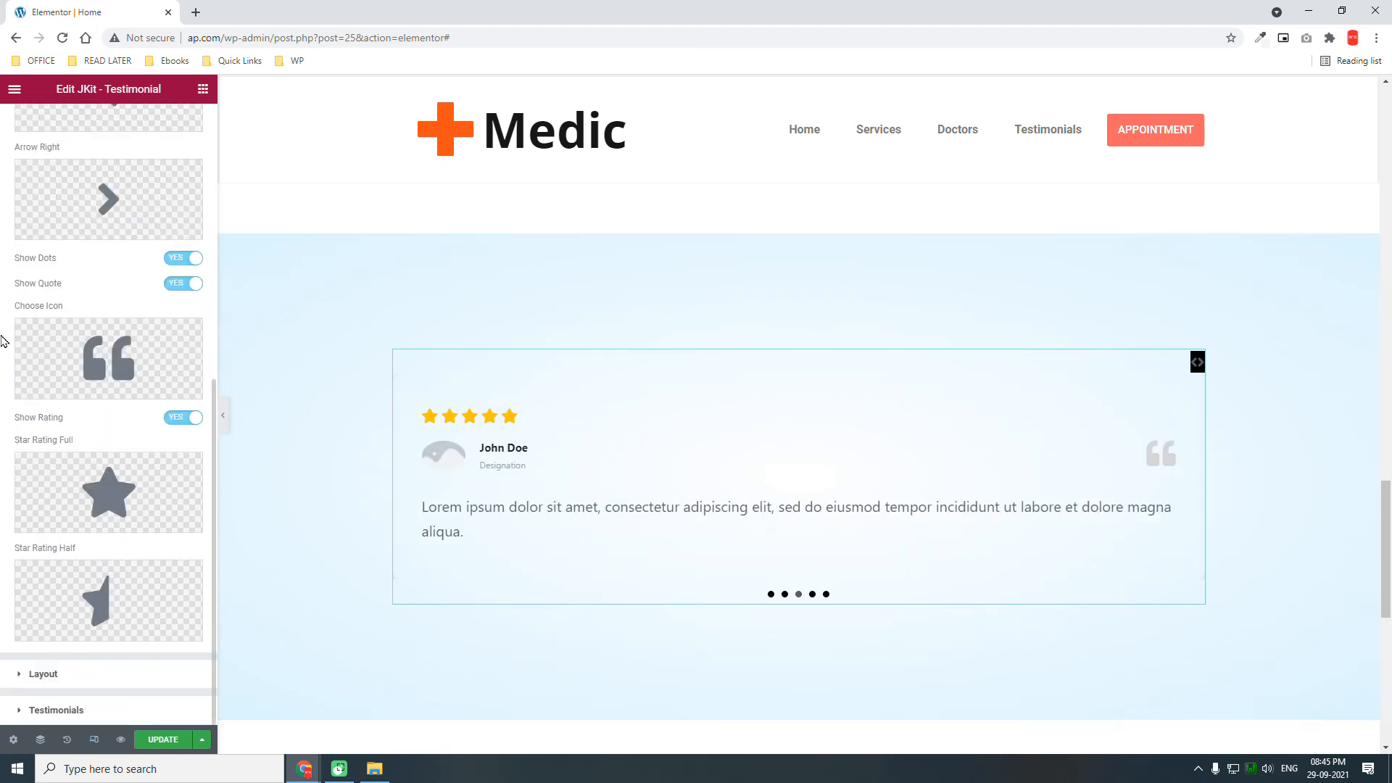
{"action": "scroll", "coordinate": [2, 341], "scroll_direction": "up", "scroll_amount": 7}
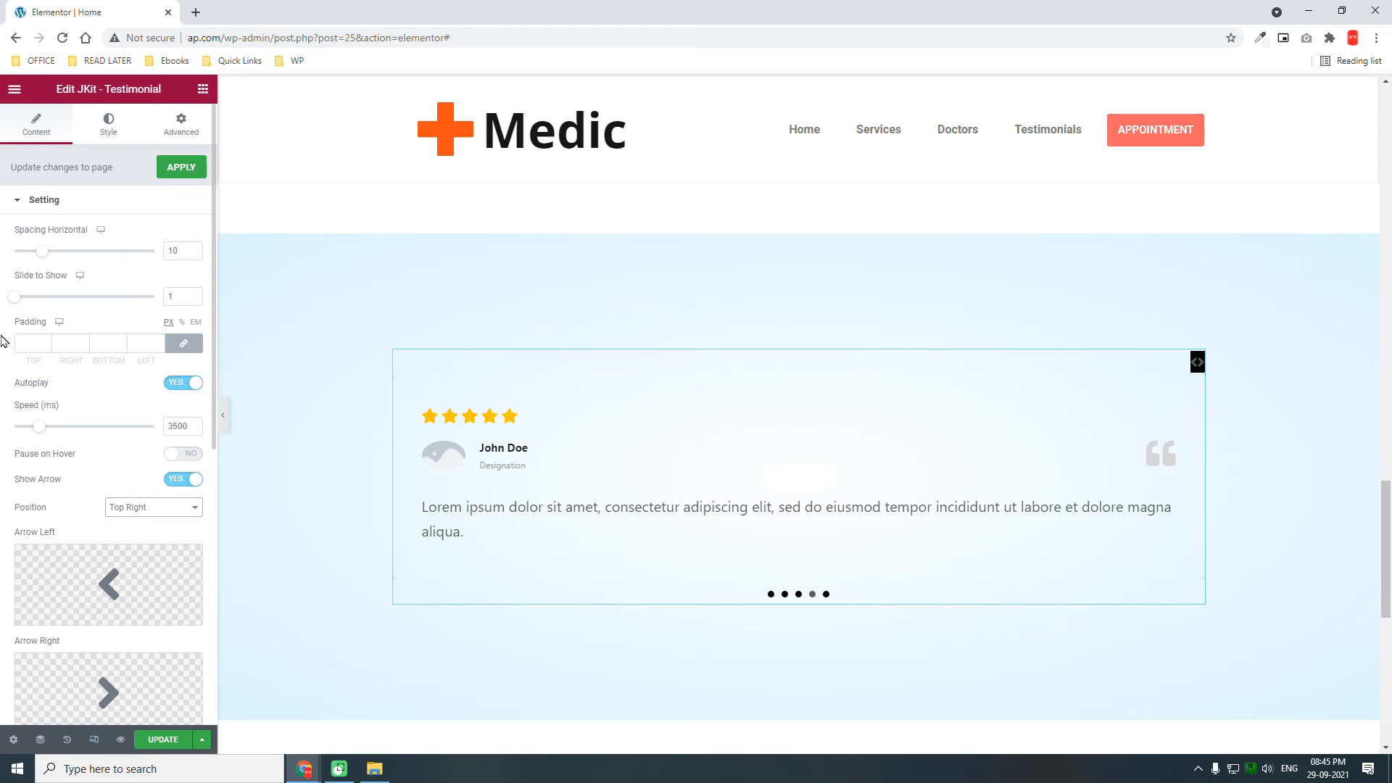
{"action": "scroll", "coordinate": [2, 341], "scroll_direction": "down", "scroll_amount": 1}
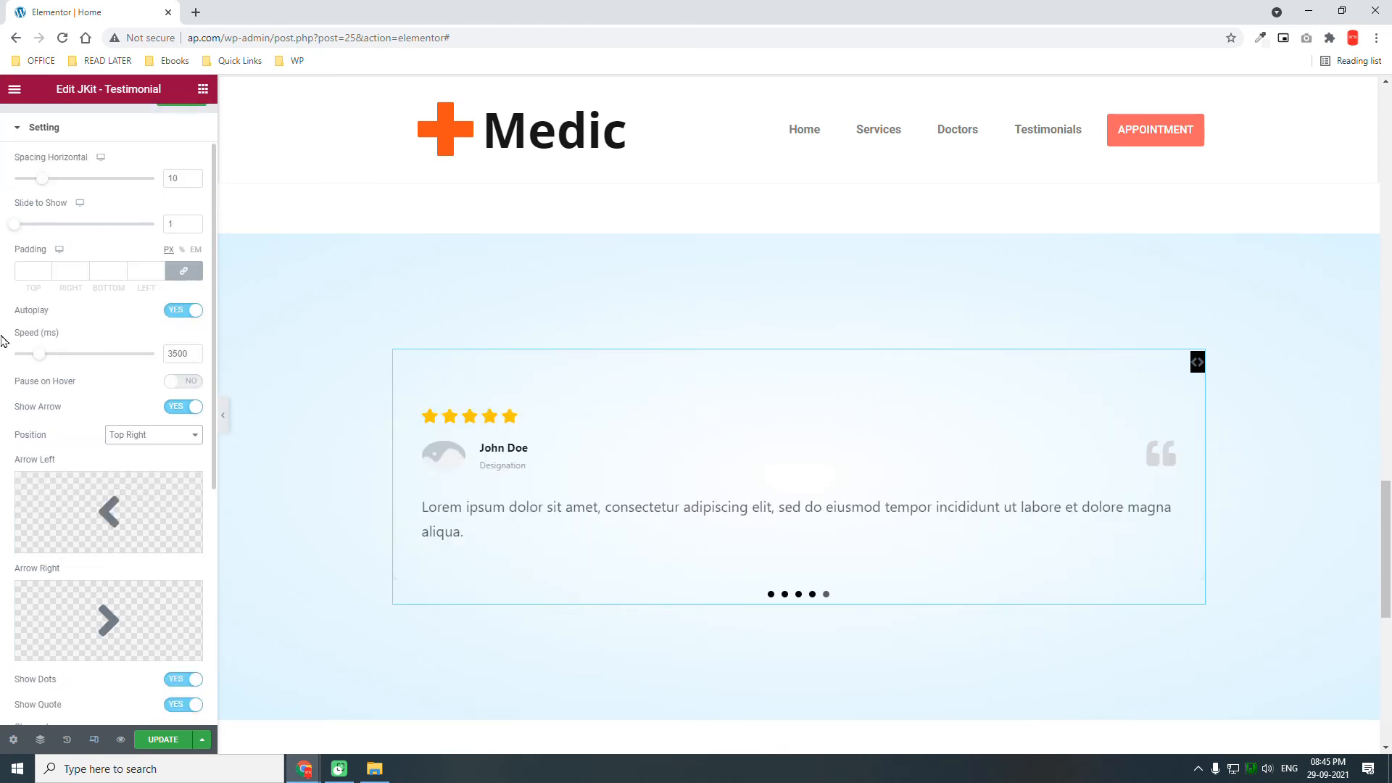
{"action": "scroll", "coordinate": [2, 341], "scroll_direction": "up", "scroll_amount": 1}
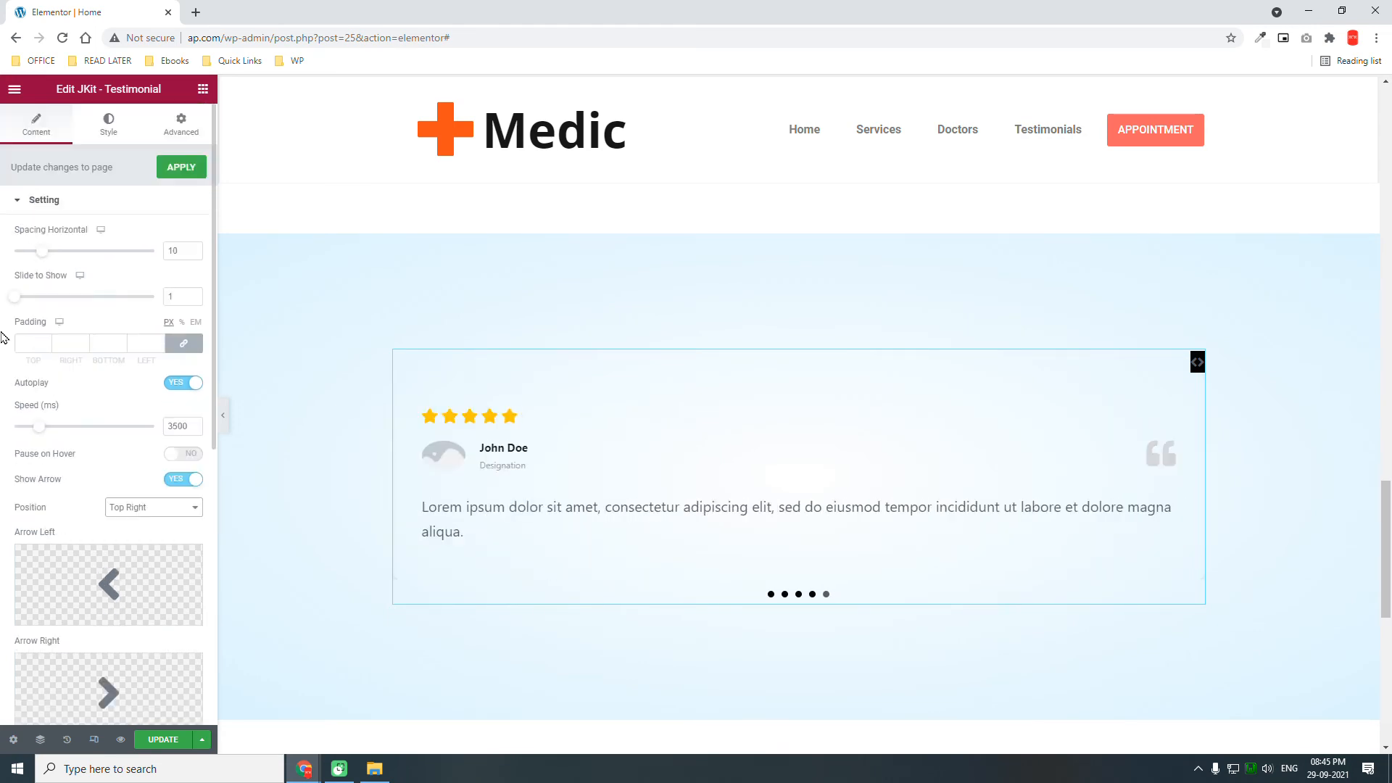
{"action": "left_click", "coordinate": [102, 137]}
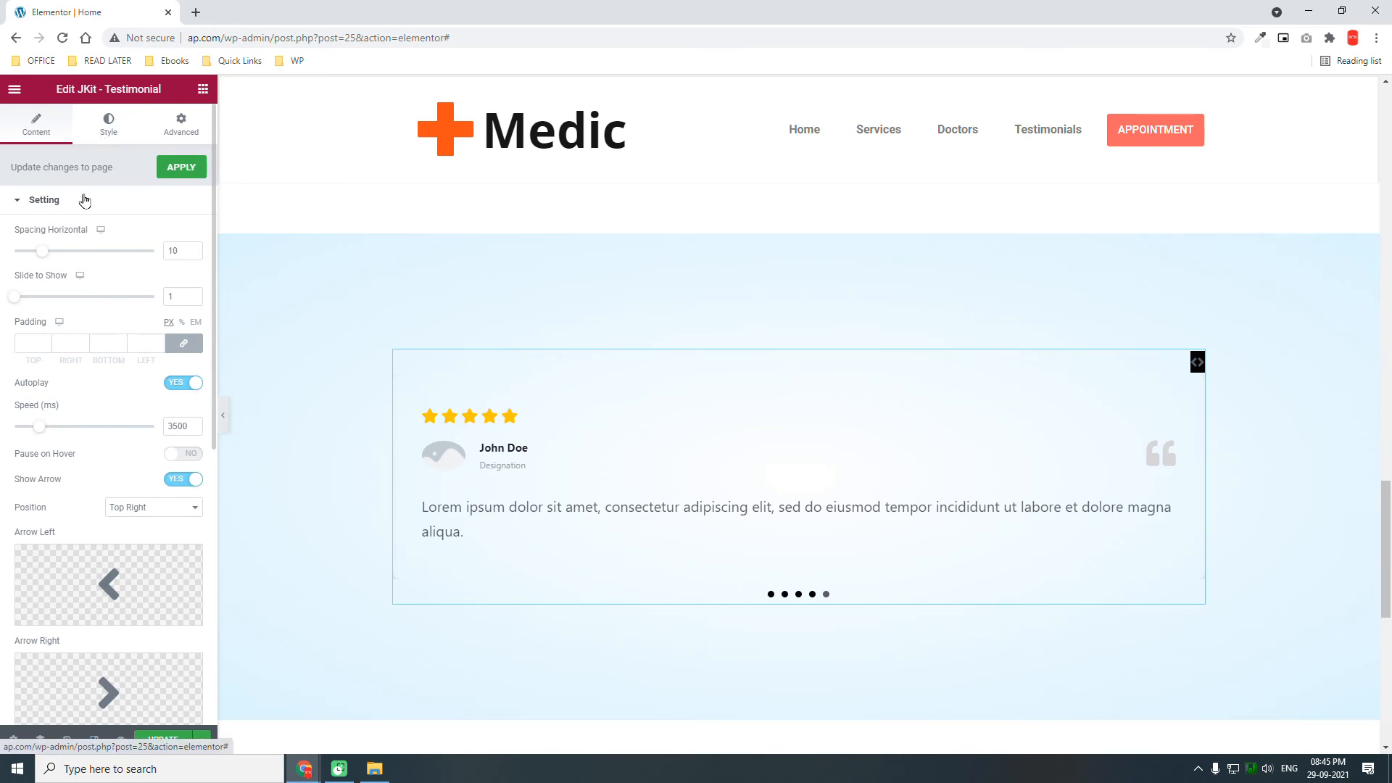
{"action": "scroll", "coordinate": [85, 478], "scroll_direction": "down", "scroll_amount": 5}
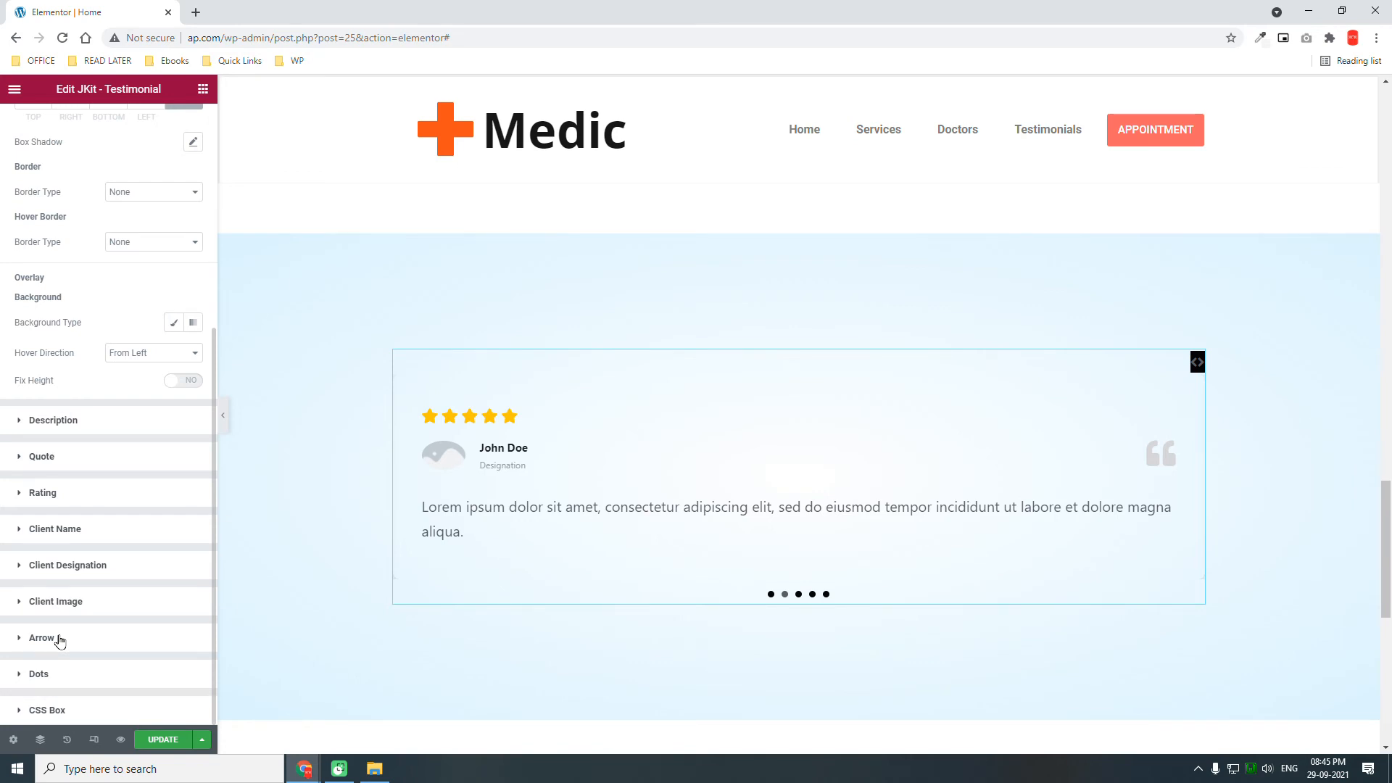
{"action": "left_click", "coordinate": [43, 638]}
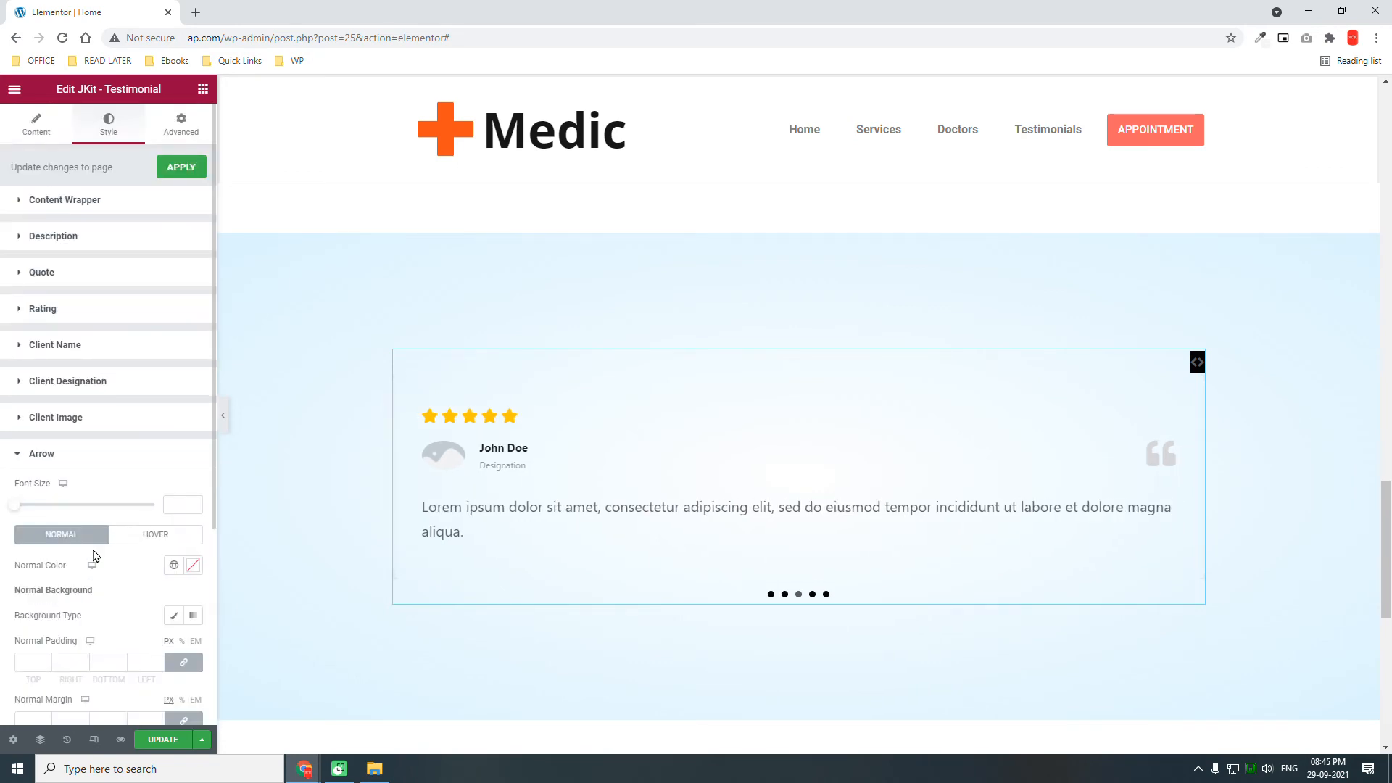
{"action": "scroll", "coordinate": [103, 516], "scroll_direction": "down", "scroll_amount": 3}
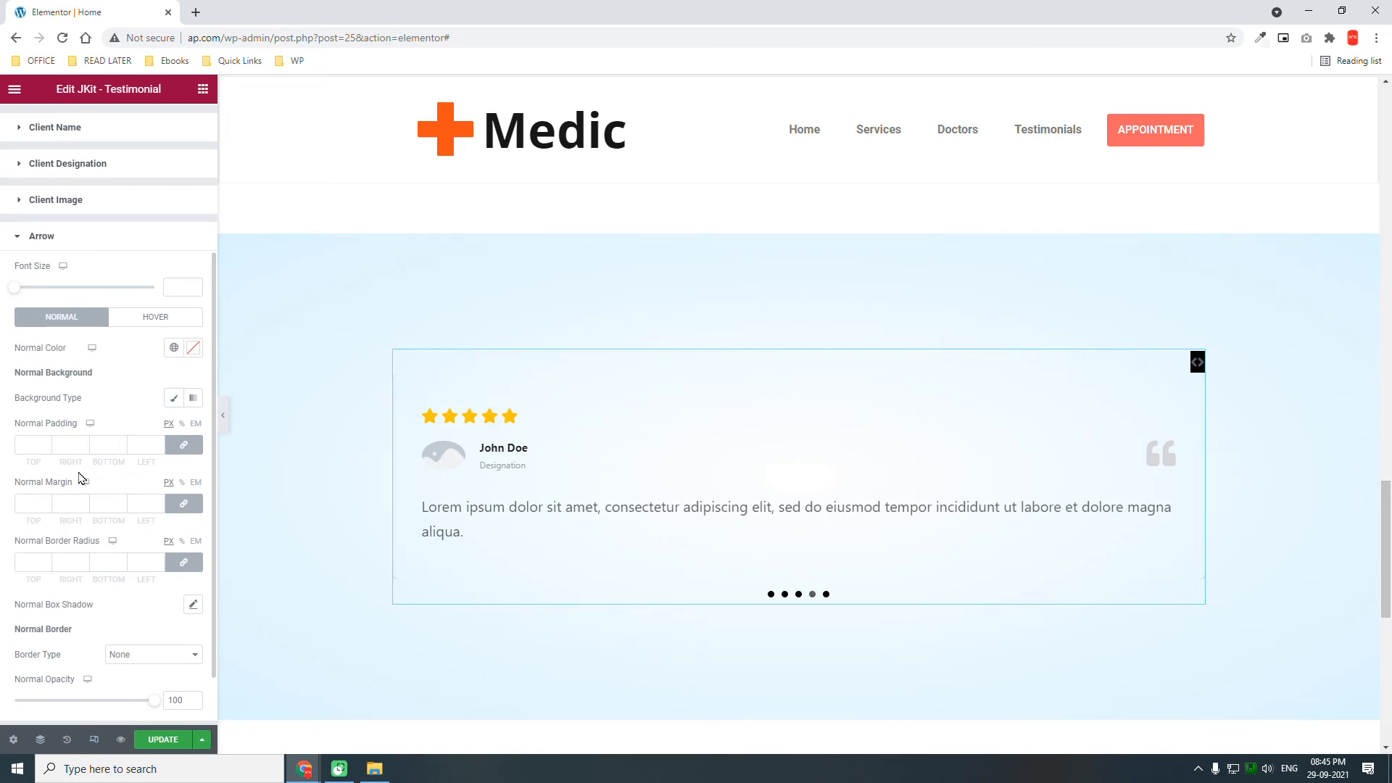
{"action": "left_click", "coordinate": [29, 444]}
{"action": "type", "text": "15"}
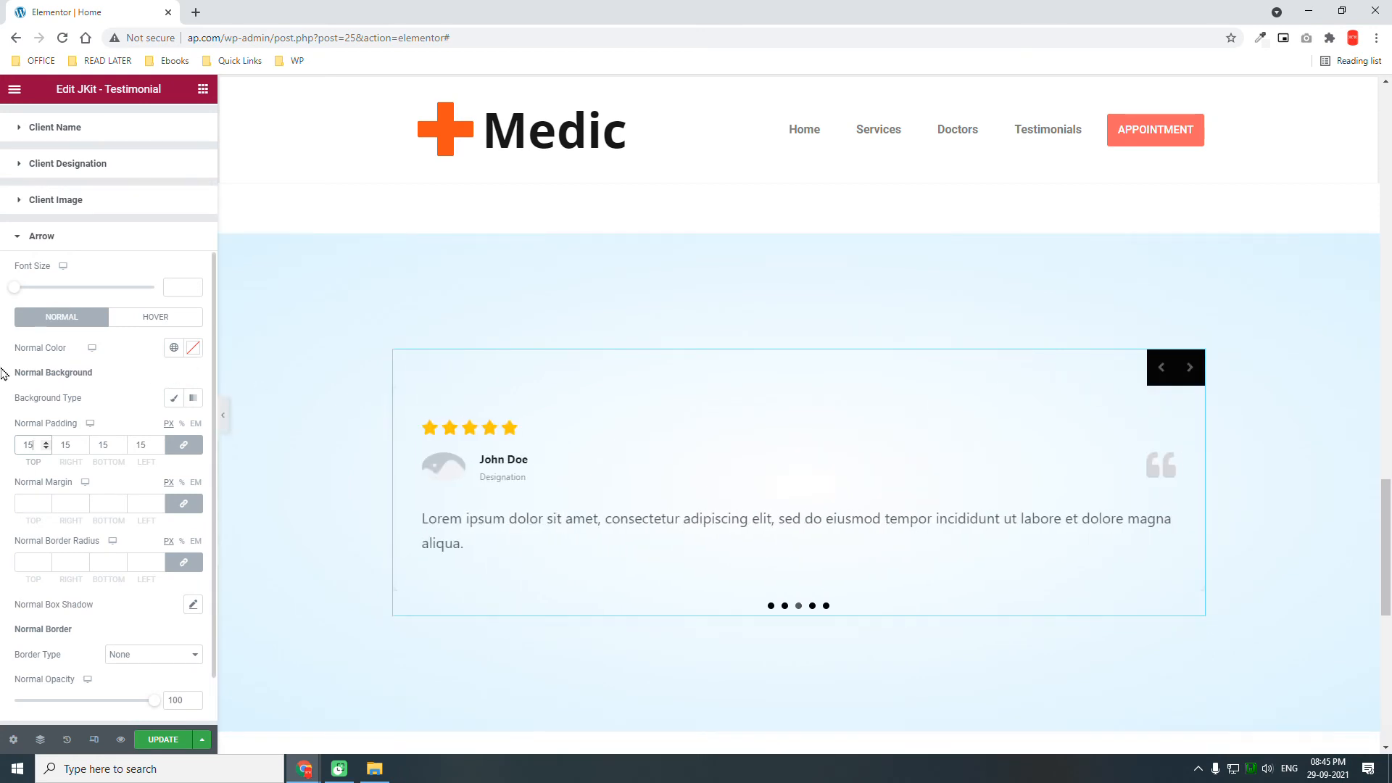
Set the slider arrows' normal colour to #FFFFFF
{"action": "left_click", "coordinate": [174, 348]}
{"action": "left_click", "coordinate": [193, 349]}
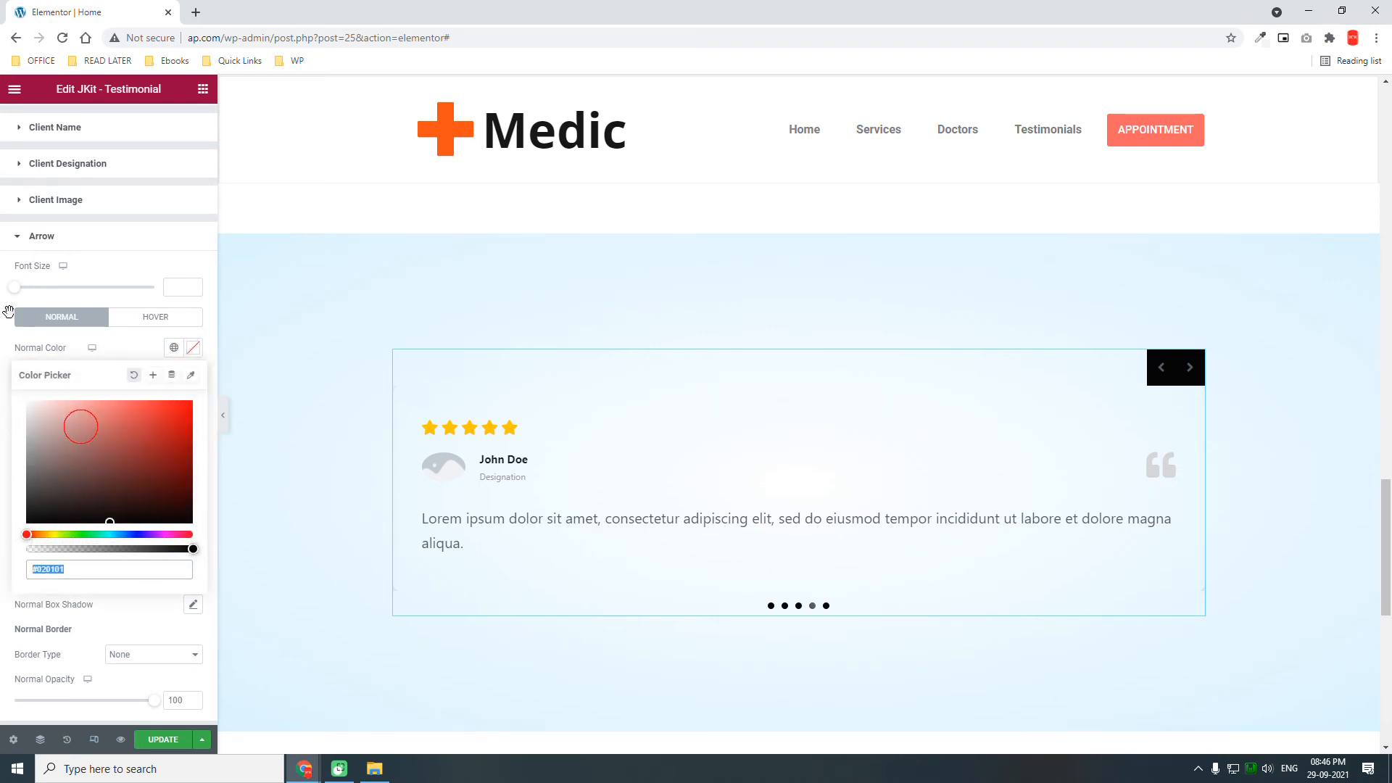
{"action": "type", "text": "#FFFFFF"}
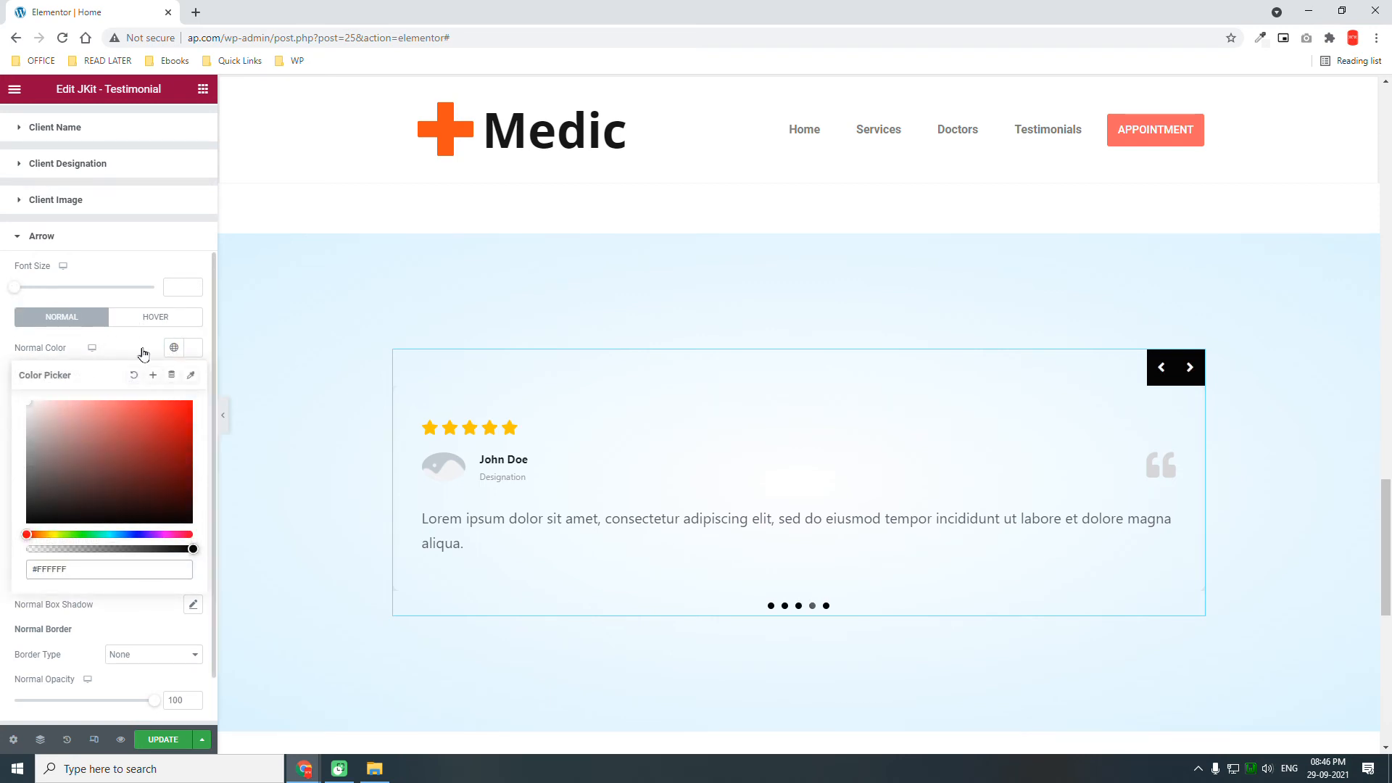
{"action": "left_click", "coordinate": [144, 354]}
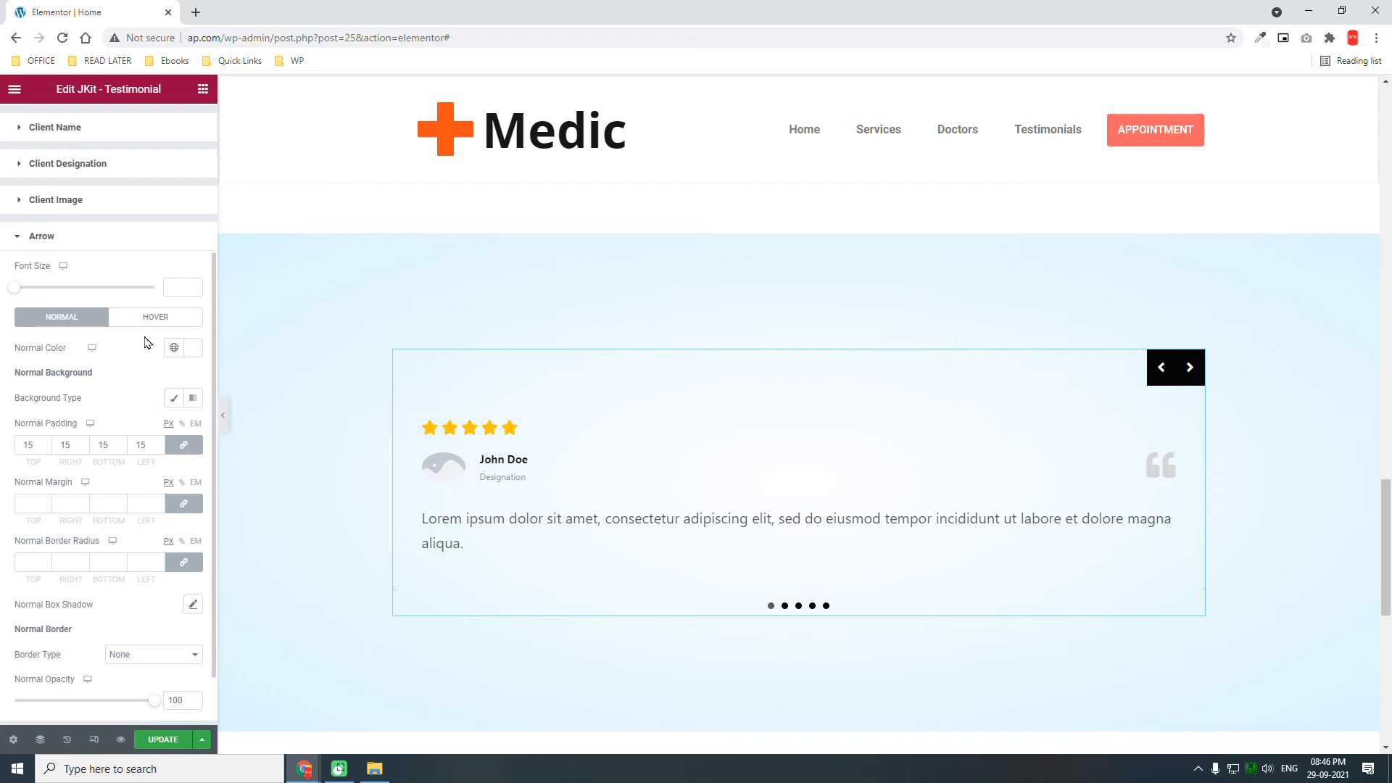
Give the slider arrows a Classic normal background in the global Text colour
{"action": "left_click", "coordinate": [175, 401]}
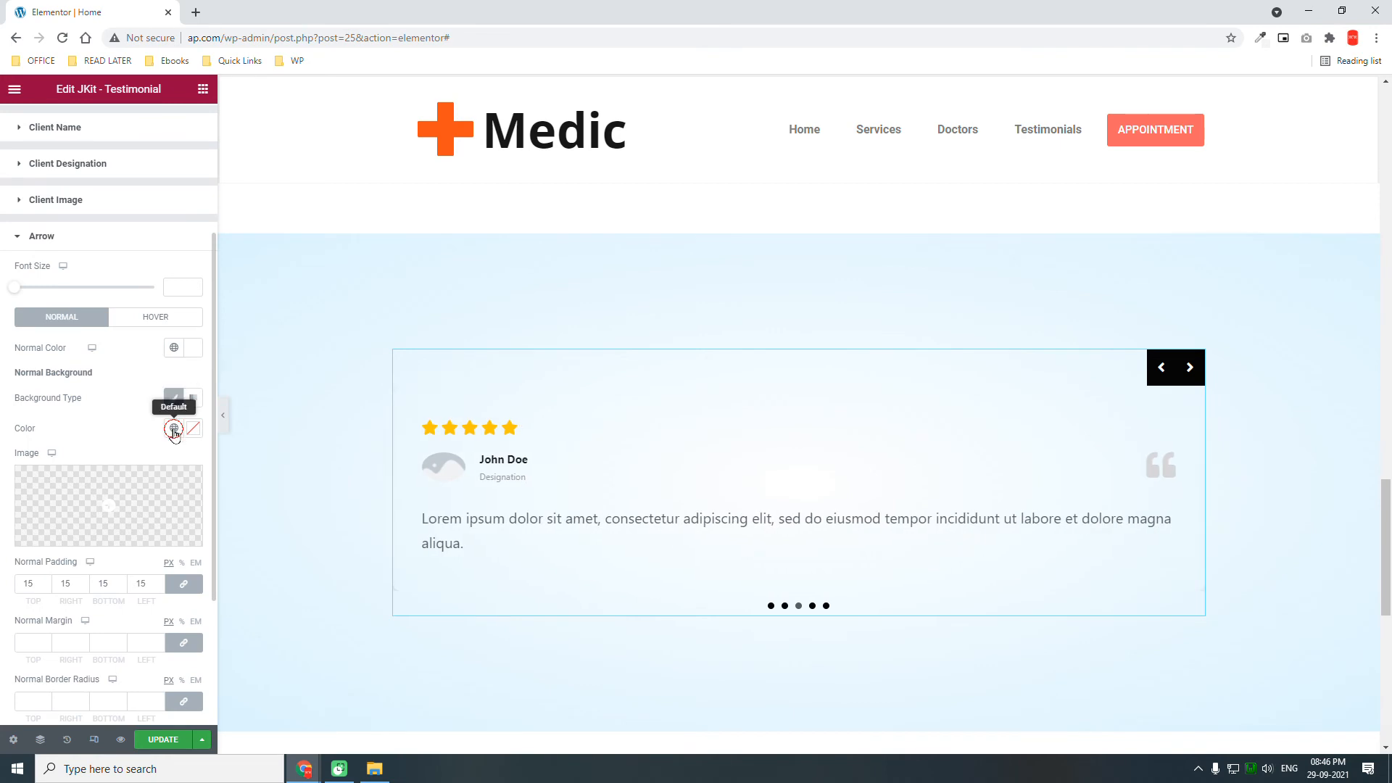
{"action": "left_click", "coordinate": [174, 429]}
{"action": "left_click", "coordinate": [50, 545]}
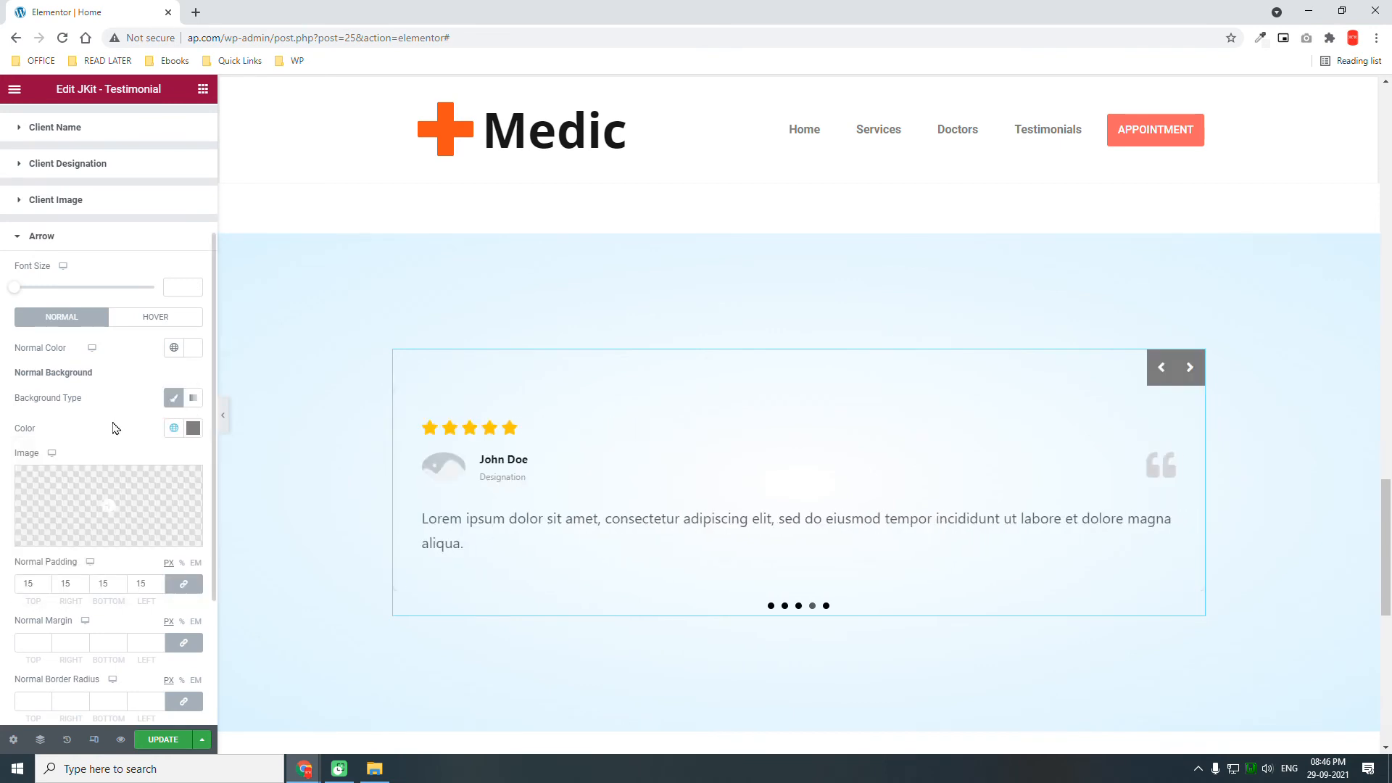
Try a 30 px normal border radius on the slider arrows and clear it again
{"action": "scroll", "coordinate": [101, 475], "scroll_direction": "down", "scroll_amount": 3}
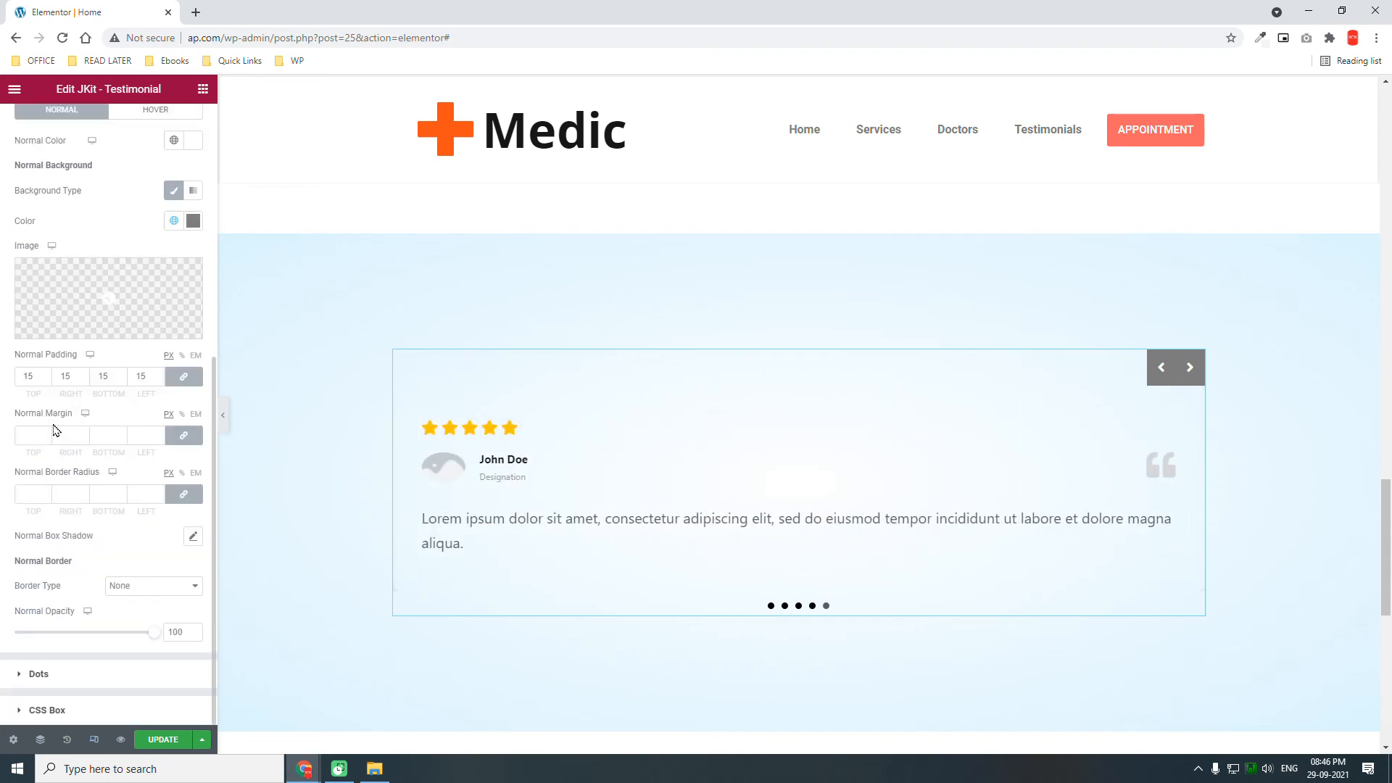
{"action": "left_click", "coordinate": [31, 490]}
{"action": "type", "text": "30"}
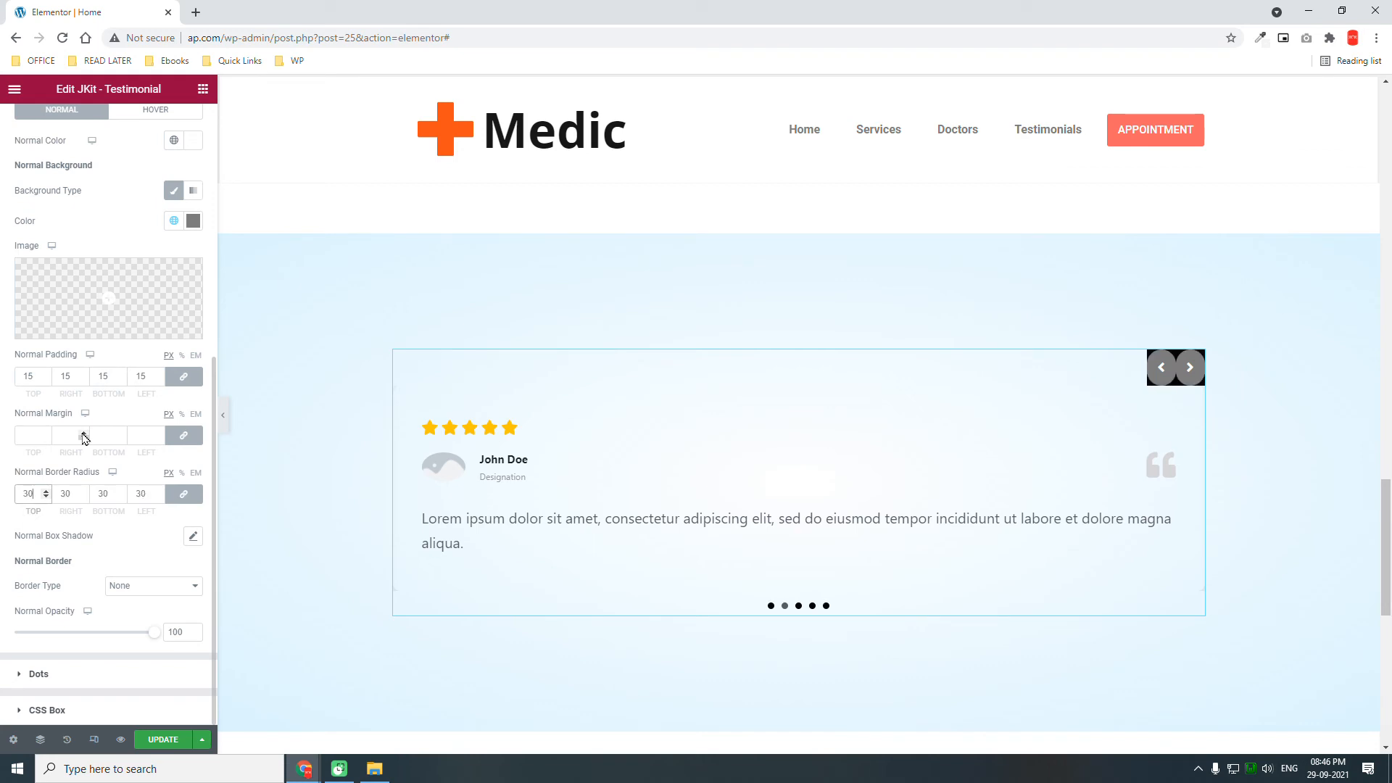
{"action": "left_click", "coordinate": [34, 494]}
{"action": "left_click_drag", "start_coordinate": [34, 494], "coordinate": [3, 493]}
{"action": "key", "text": "BackSpace"}
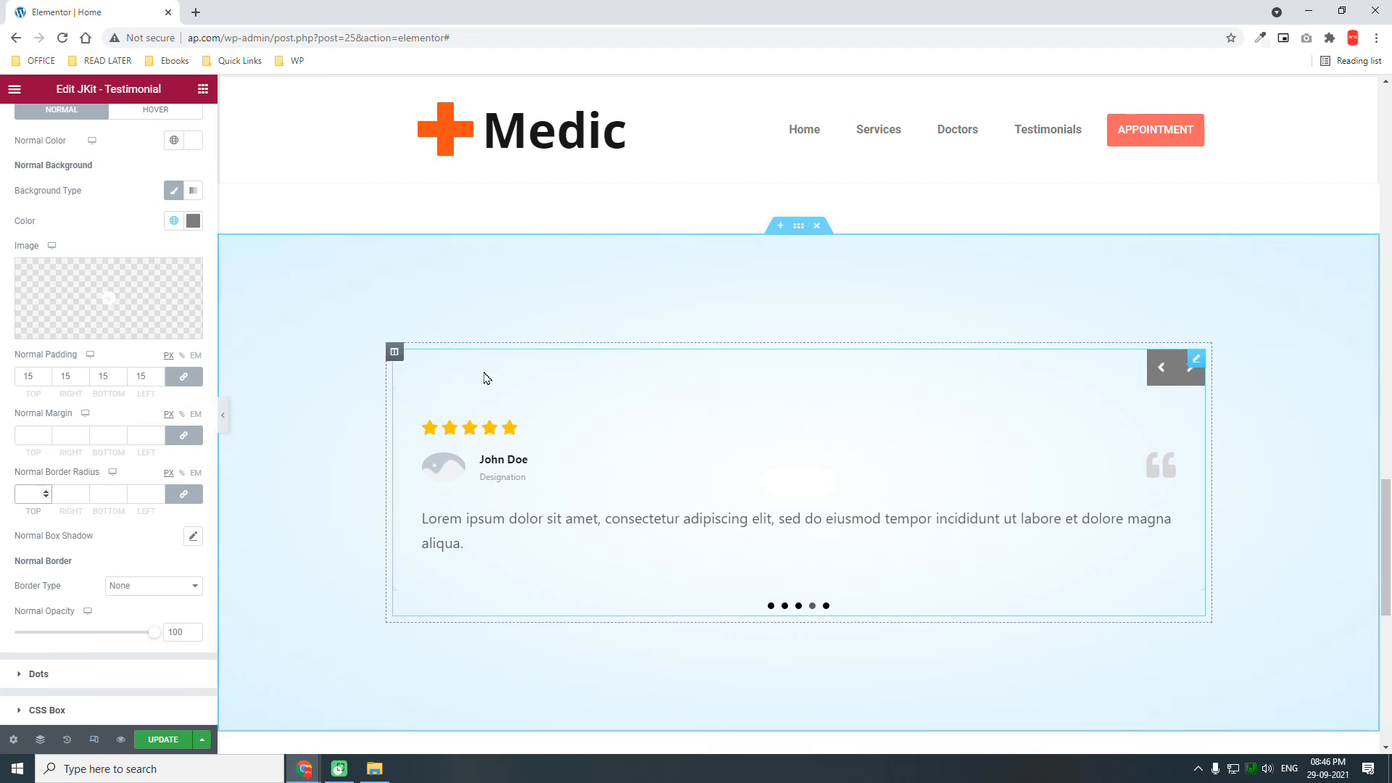
Give the slider arrows a Classic hover background in the global Accent colour
{"action": "left_click", "coordinate": [146, 118]}
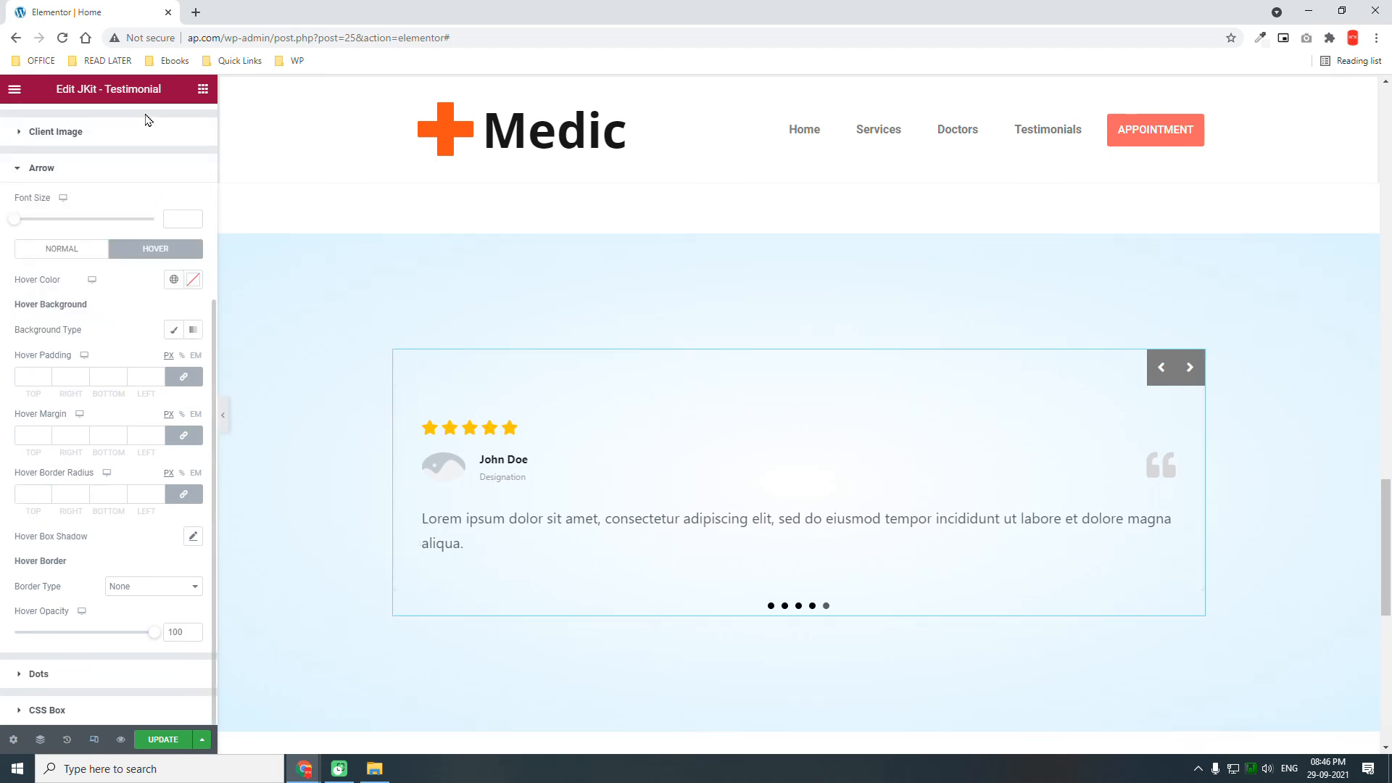
{"action": "left_click", "coordinate": [174, 332]}
{"action": "left_click", "coordinate": [174, 359]}
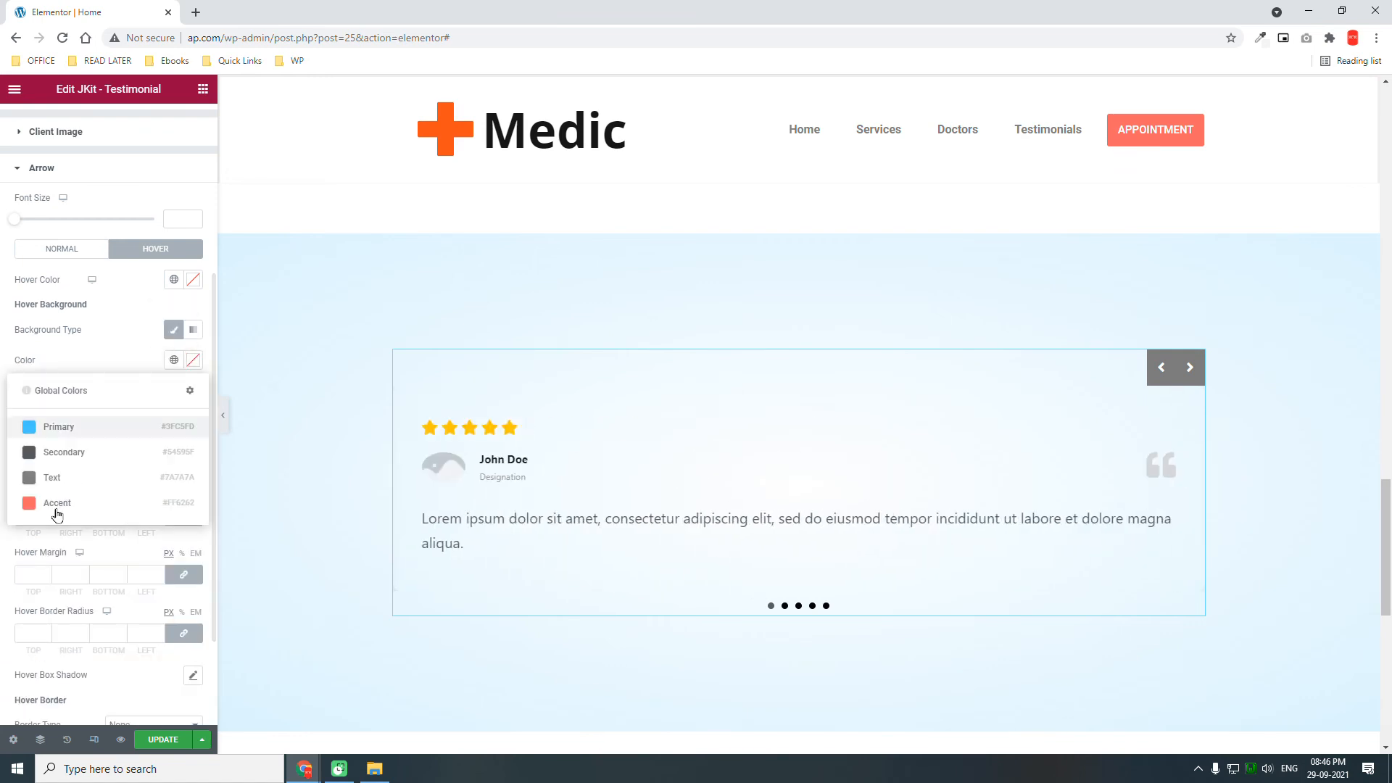
{"action": "left_click", "coordinate": [56, 503]}
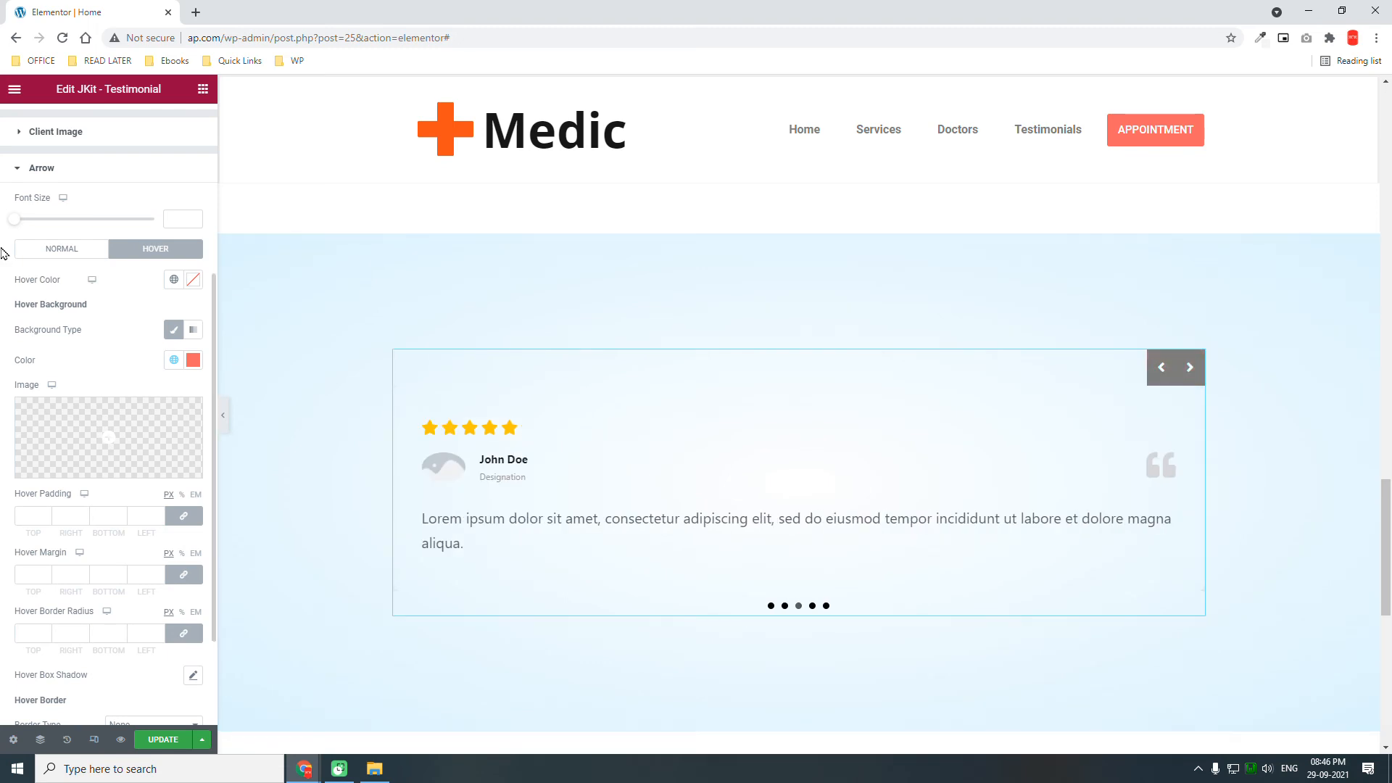
Examine the testimonial slider, doctors, call-to-action and services sections in the full-width page preview
{"action": "scroll", "coordinate": [31, 239], "scroll_direction": "up", "scroll_amount": 4}
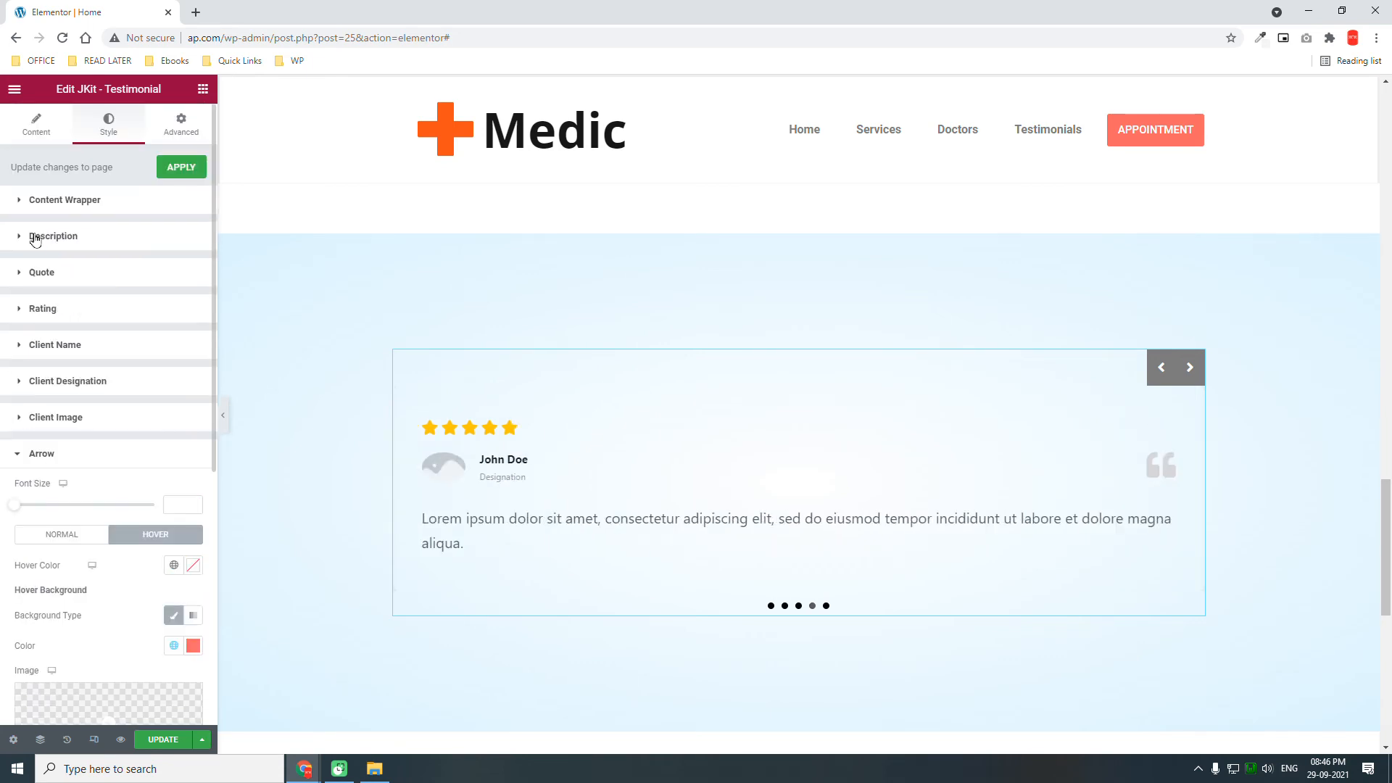
{"action": "left_click", "coordinate": [223, 416]}
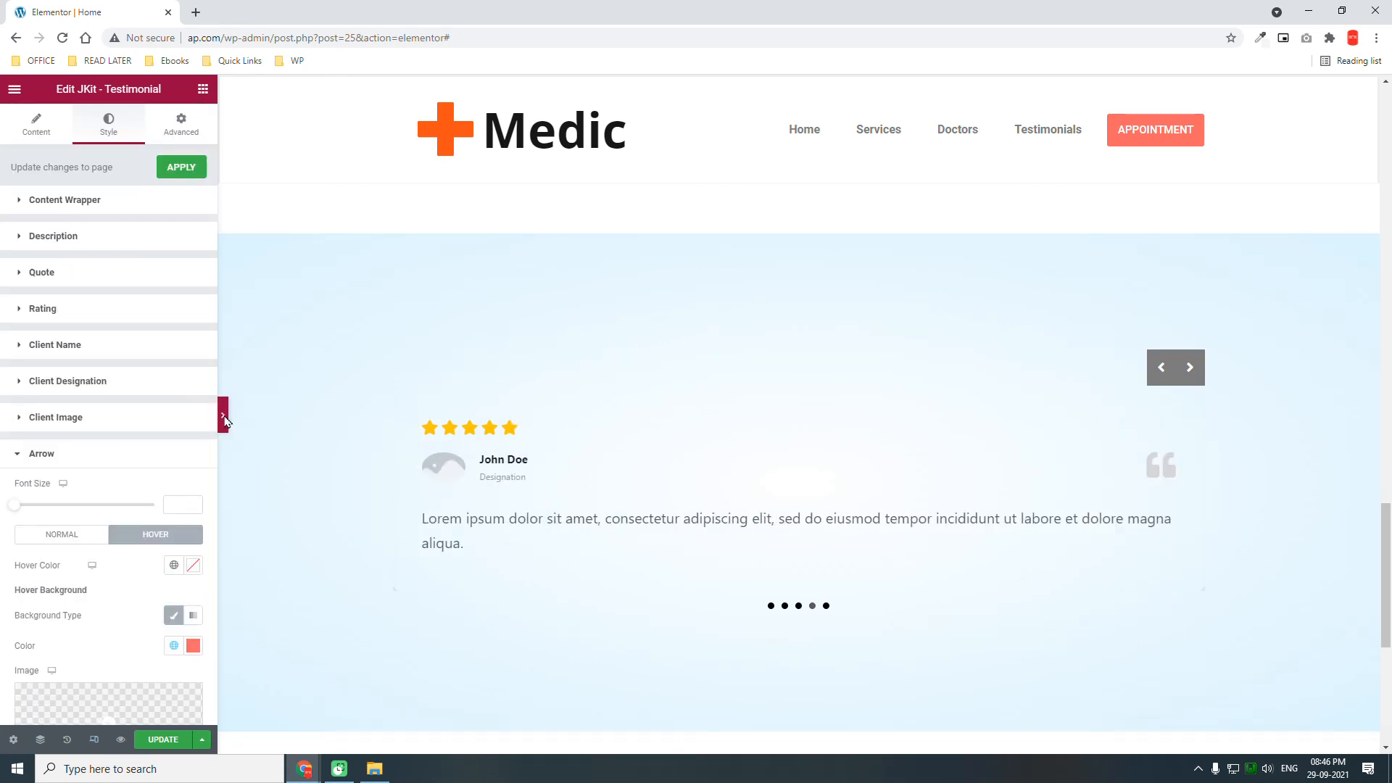
{"action": "scroll", "coordinate": [1069, 377], "scroll_direction": "down", "scroll_amount": 3}
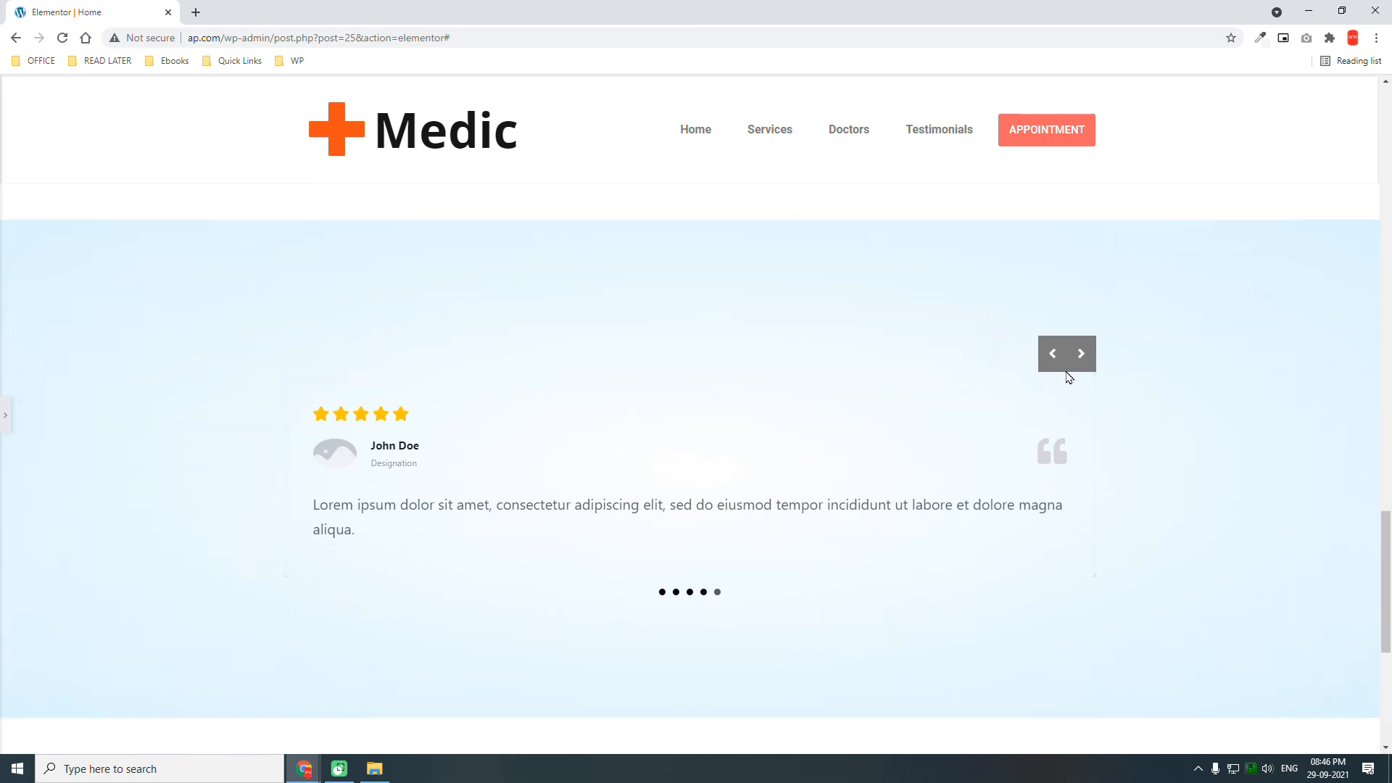
{"action": "scroll", "coordinate": [1068, 377], "scroll_direction": "up", "scroll_amount": 5}
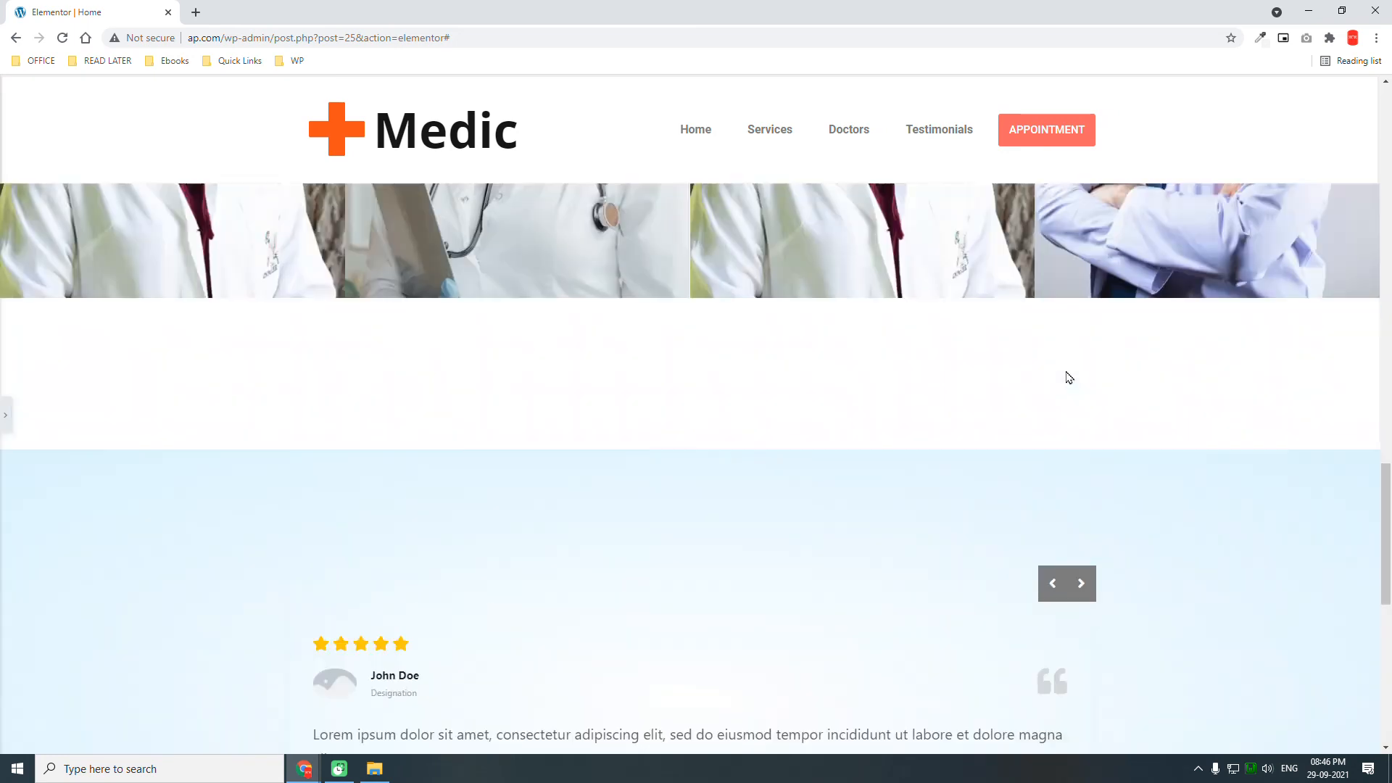
{"action": "scroll", "coordinate": [1069, 377], "scroll_direction": "up", "scroll_amount": 9}
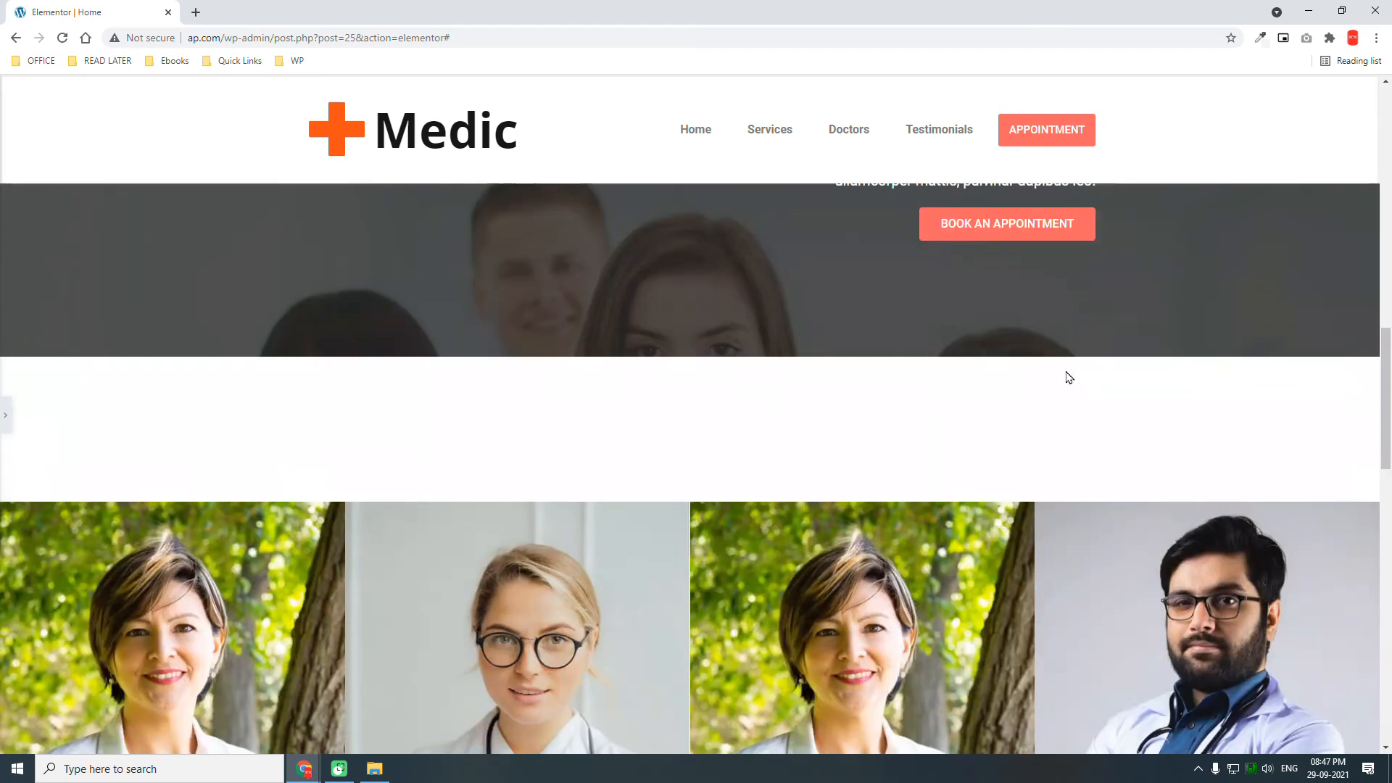
{"action": "scroll", "coordinate": [1068, 377], "scroll_direction": "down", "scroll_amount": 7}
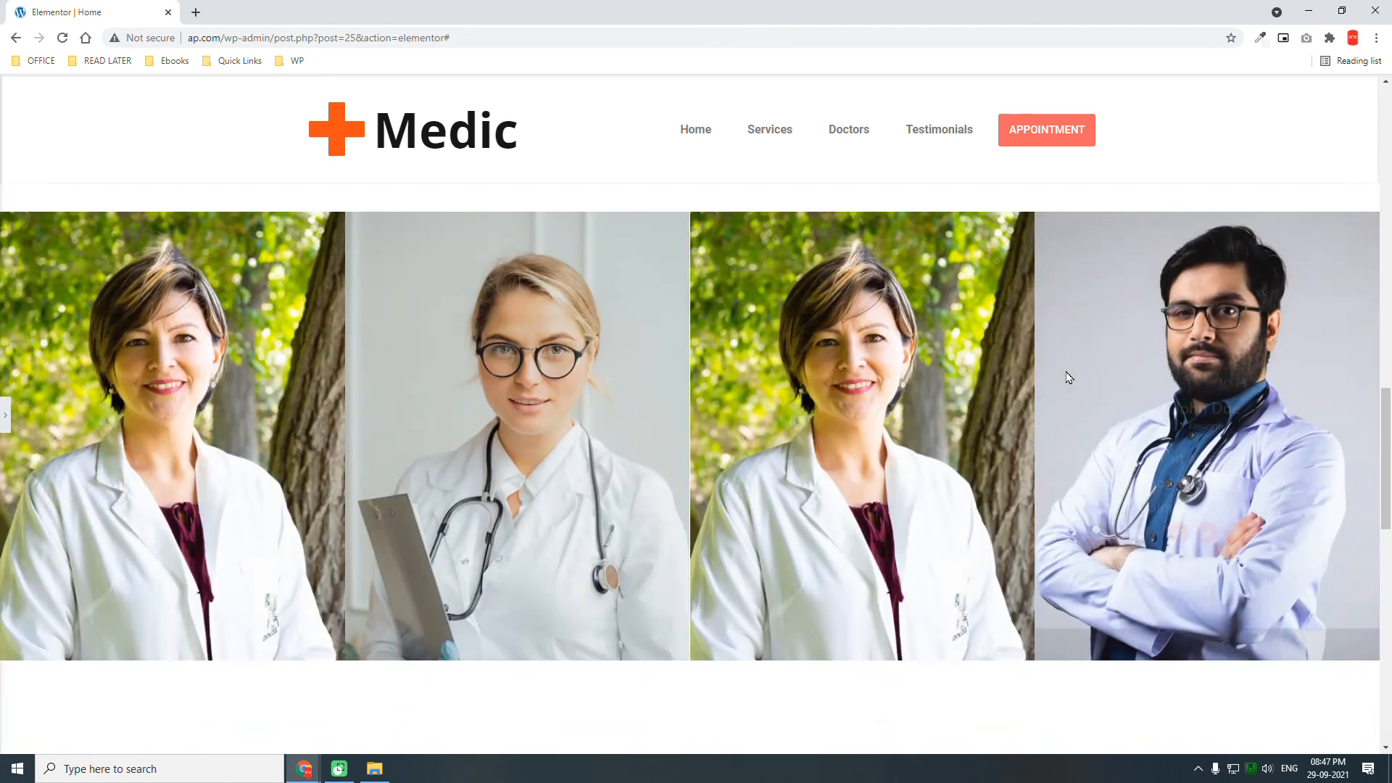
{"action": "scroll", "coordinate": [1068, 377], "scroll_direction": "up", "scroll_amount": 6}
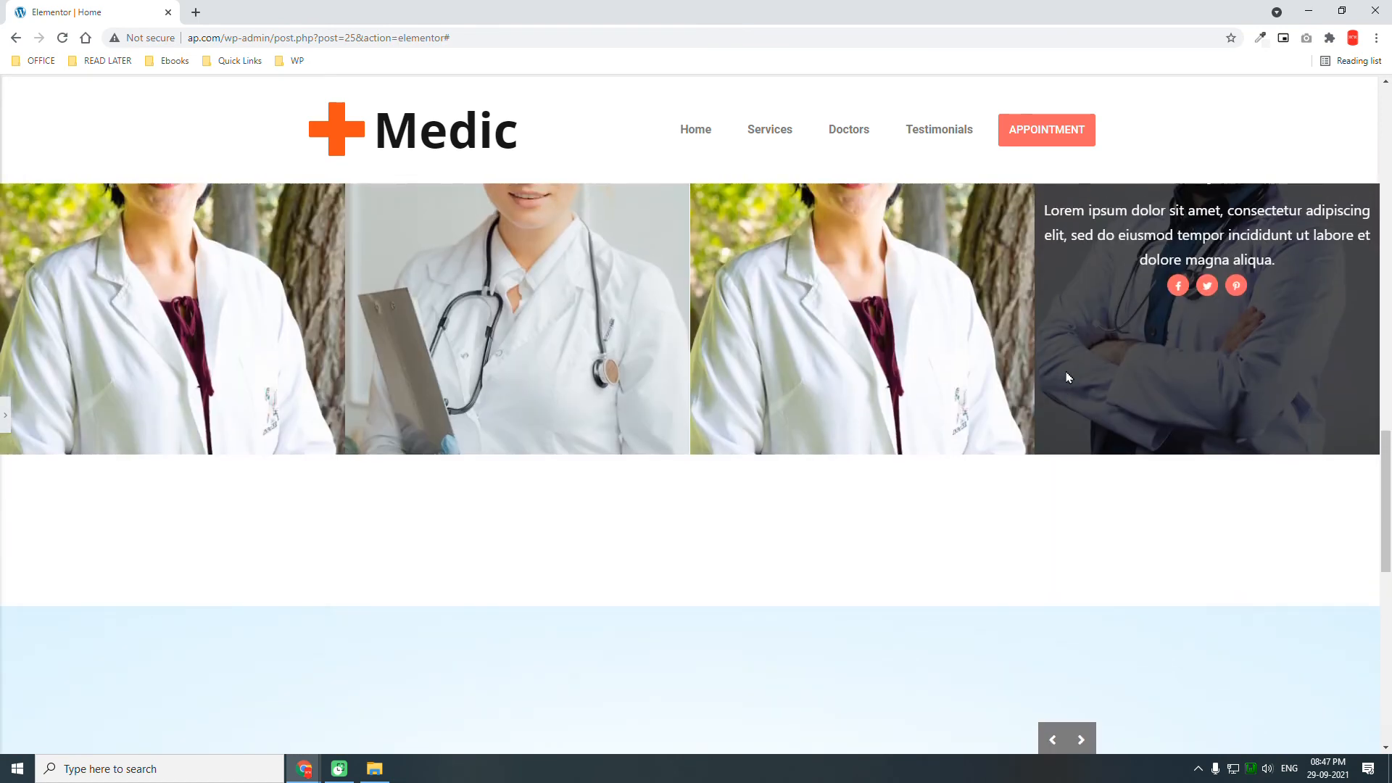
{"action": "scroll", "coordinate": [1066, 377], "scroll_direction": "up", "scroll_amount": 4}
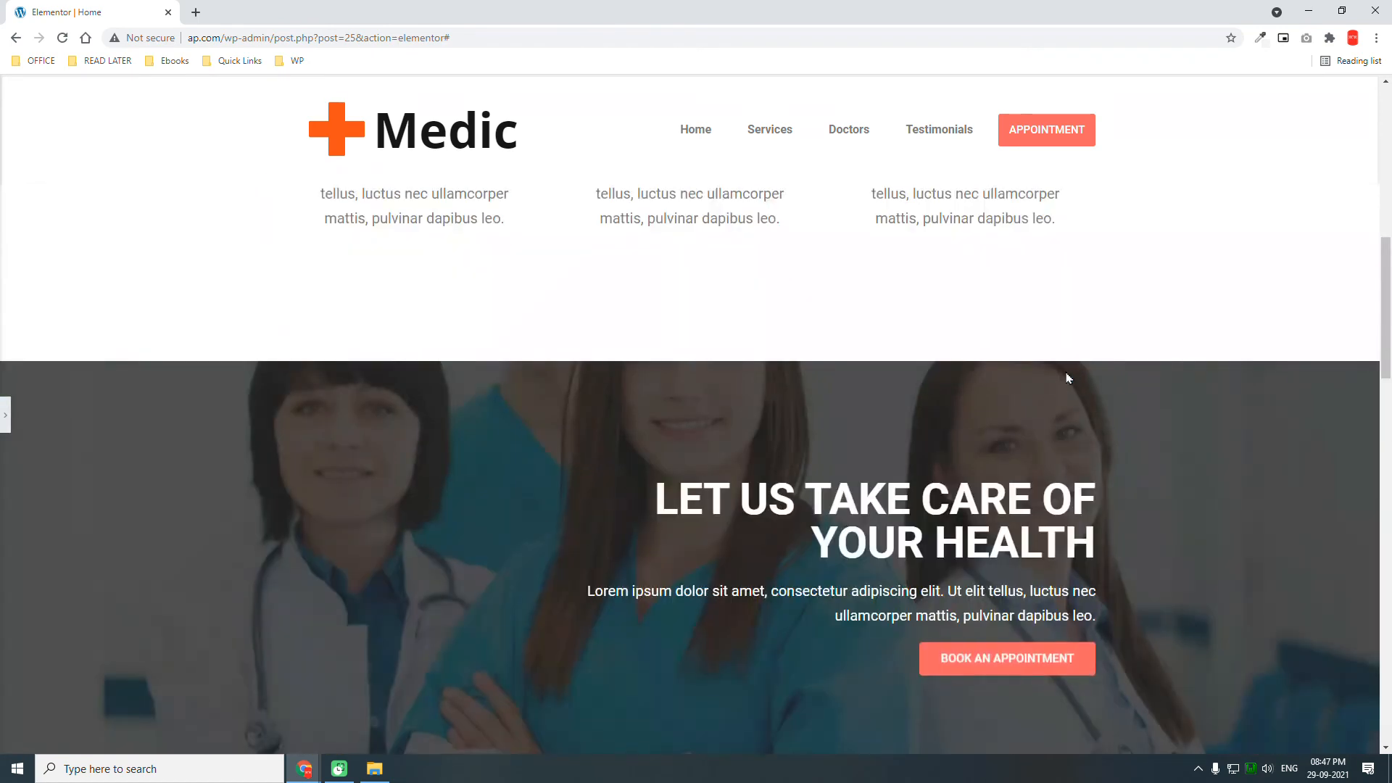
{"action": "scroll", "coordinate": [1066, 377], "scroll_direction": "down", "scroll_amount": 5}
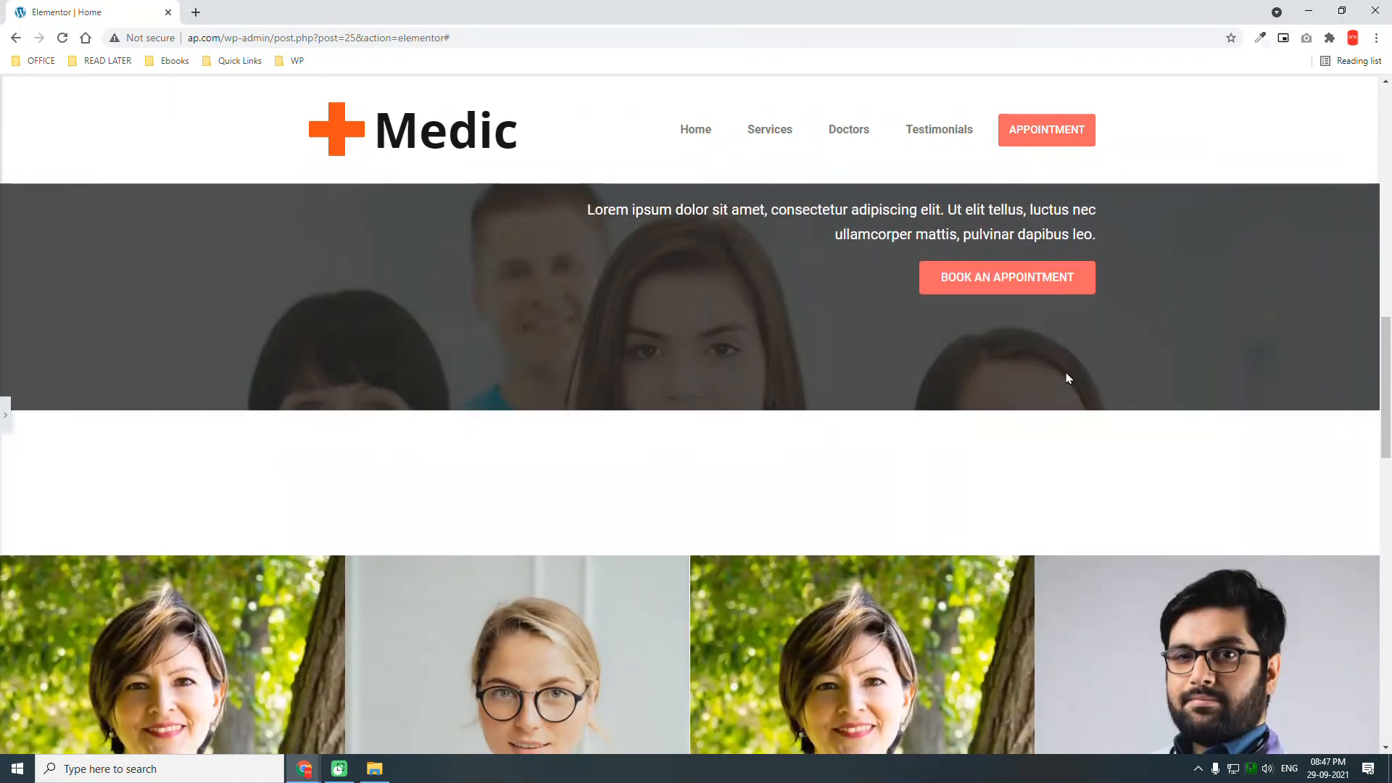
{"action": "scroll", "coordinate": [1067, 377], "scroll_direction": "down", "scroll_amount": 3}
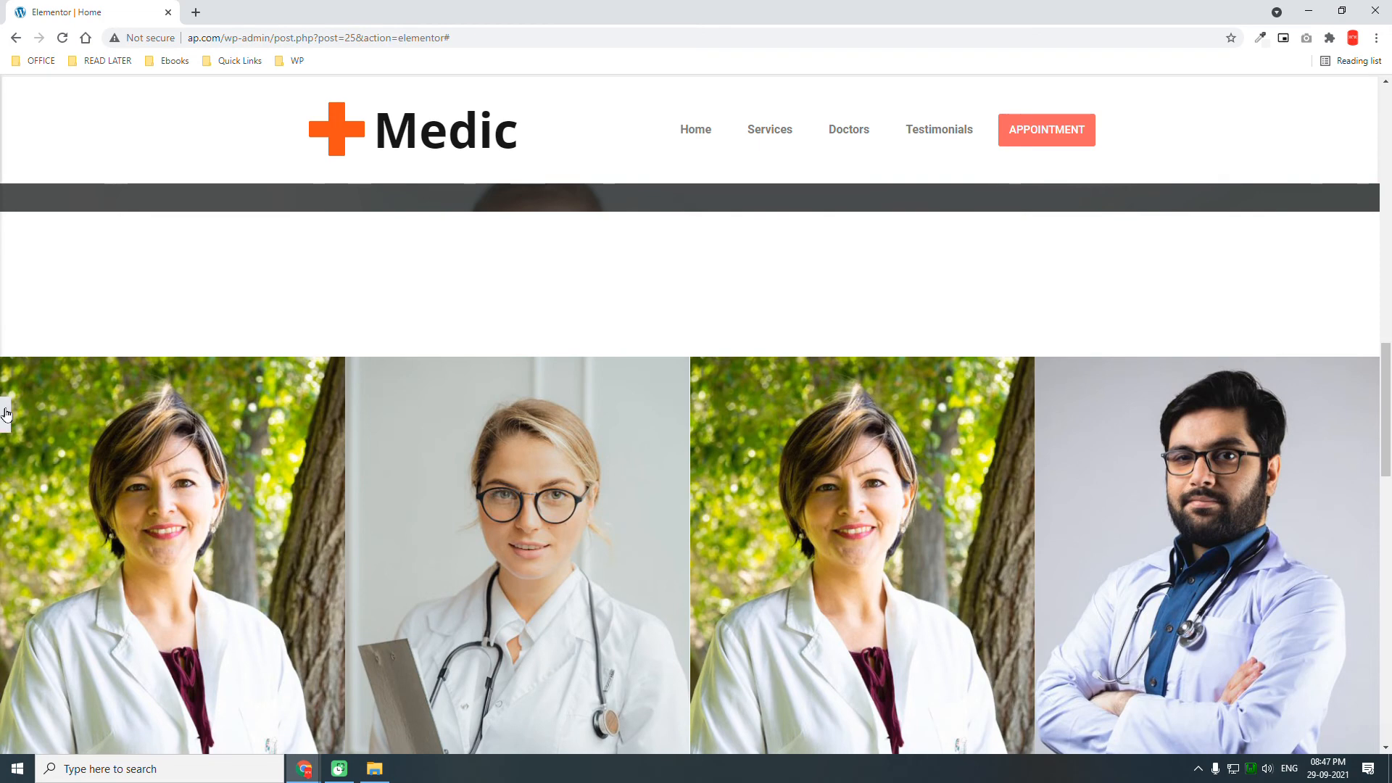
Return to editing and delete the "Let us take care of your health" section below the services
{"action": "left_click", "coordinate": [11, 412]}
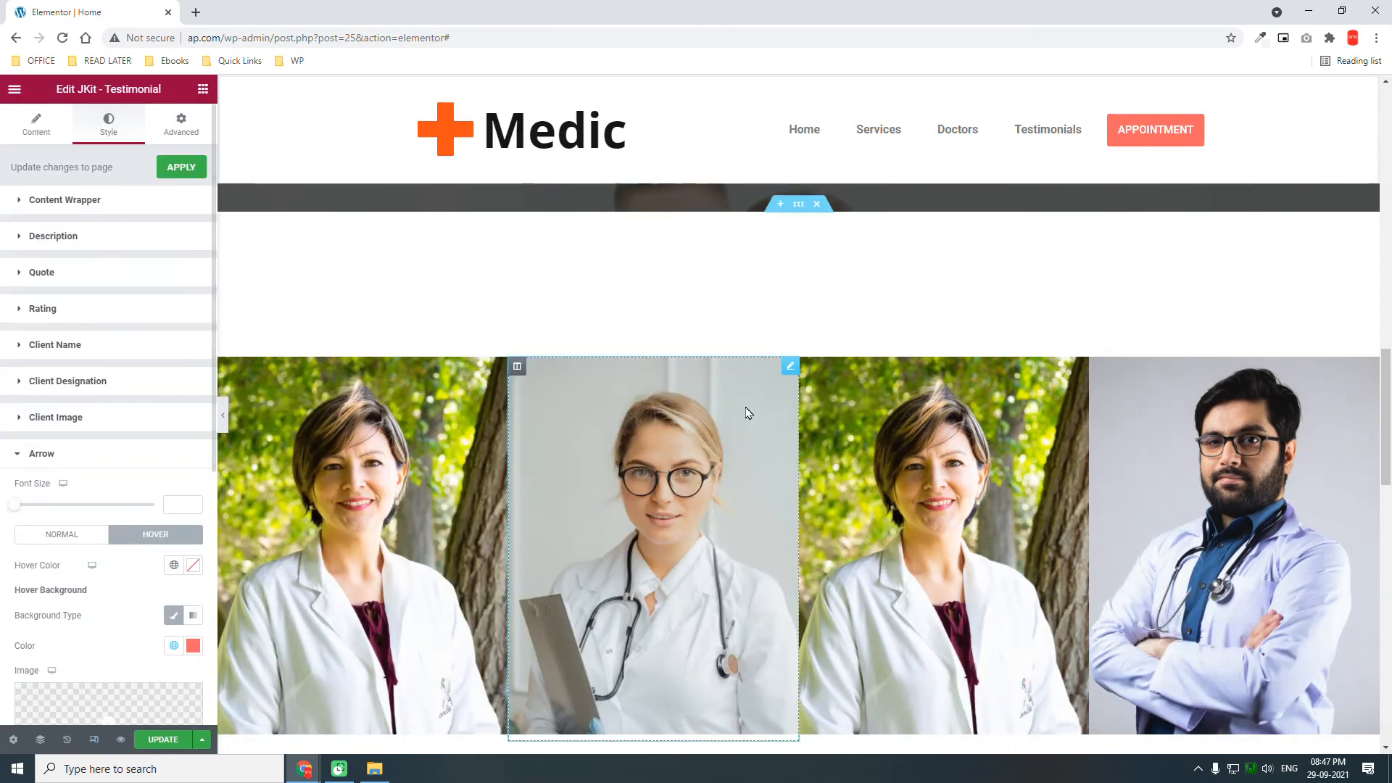
{"action": "scroll", "coordinate": [746, 412], "scroll_direction": "up", "scroll_amount": 5}
{"action": "scroll", "coordinate": [746, 412], "scroll_direction": "up", "scroll_amount": 5}
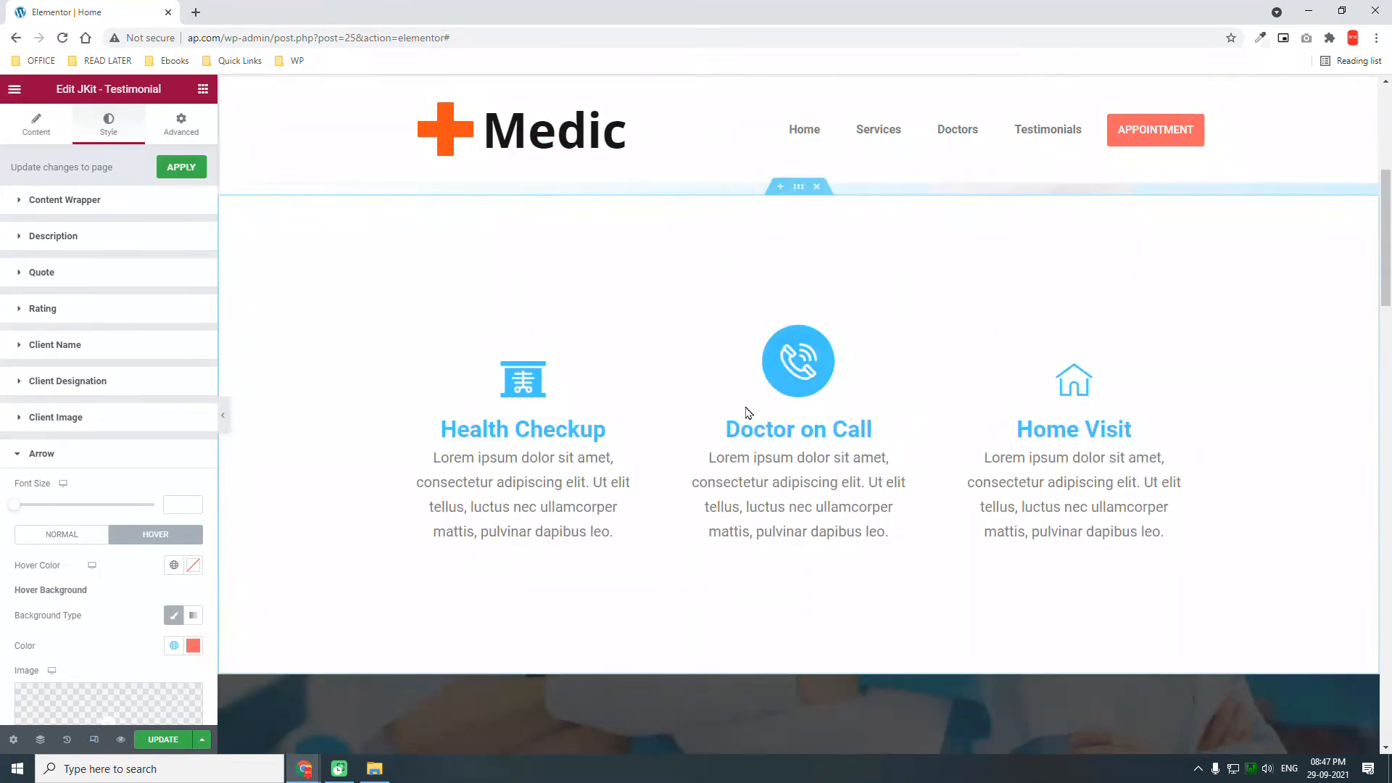
{"action": "scroll", "coordinate": [749, 414], "scroll_direction": "down", "scroll_amount": 2}
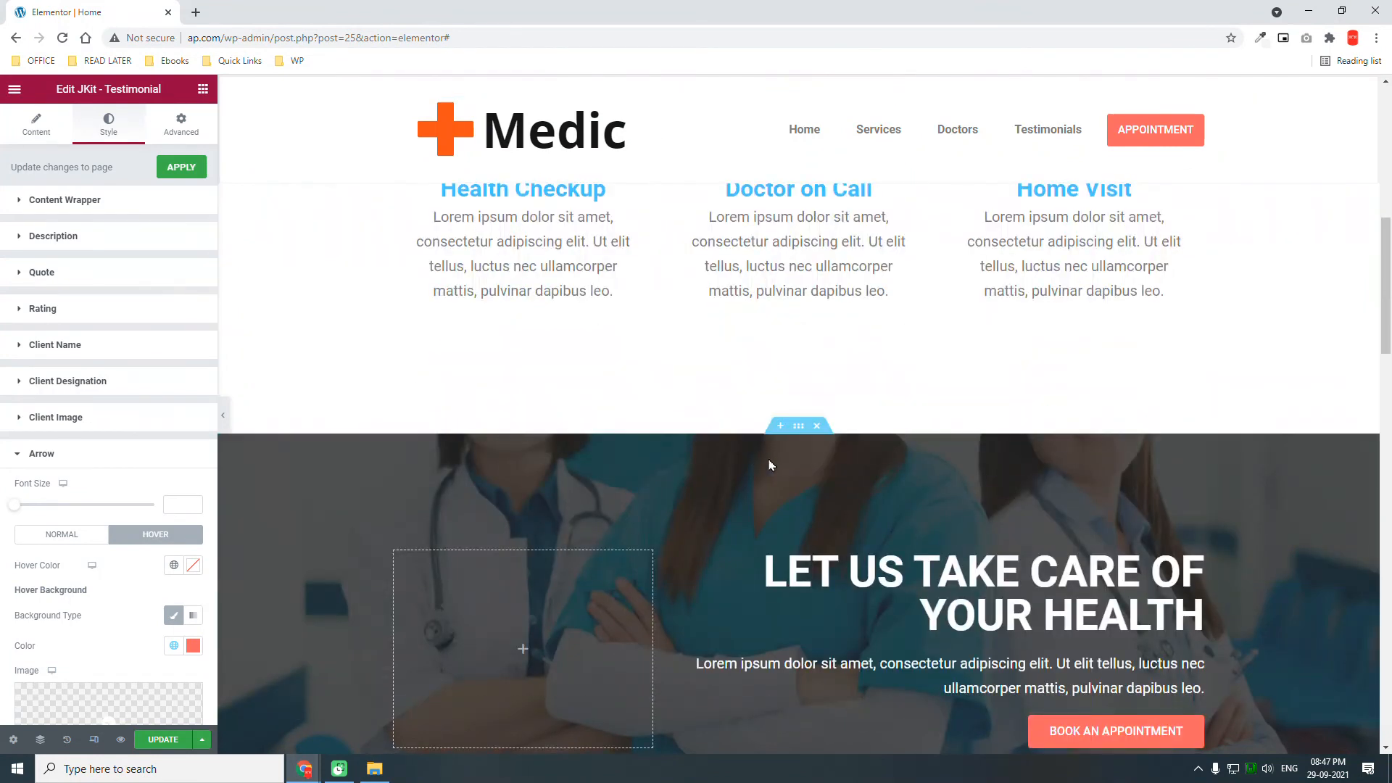
{"action": "left_click", "coordinate": [818, 428]}
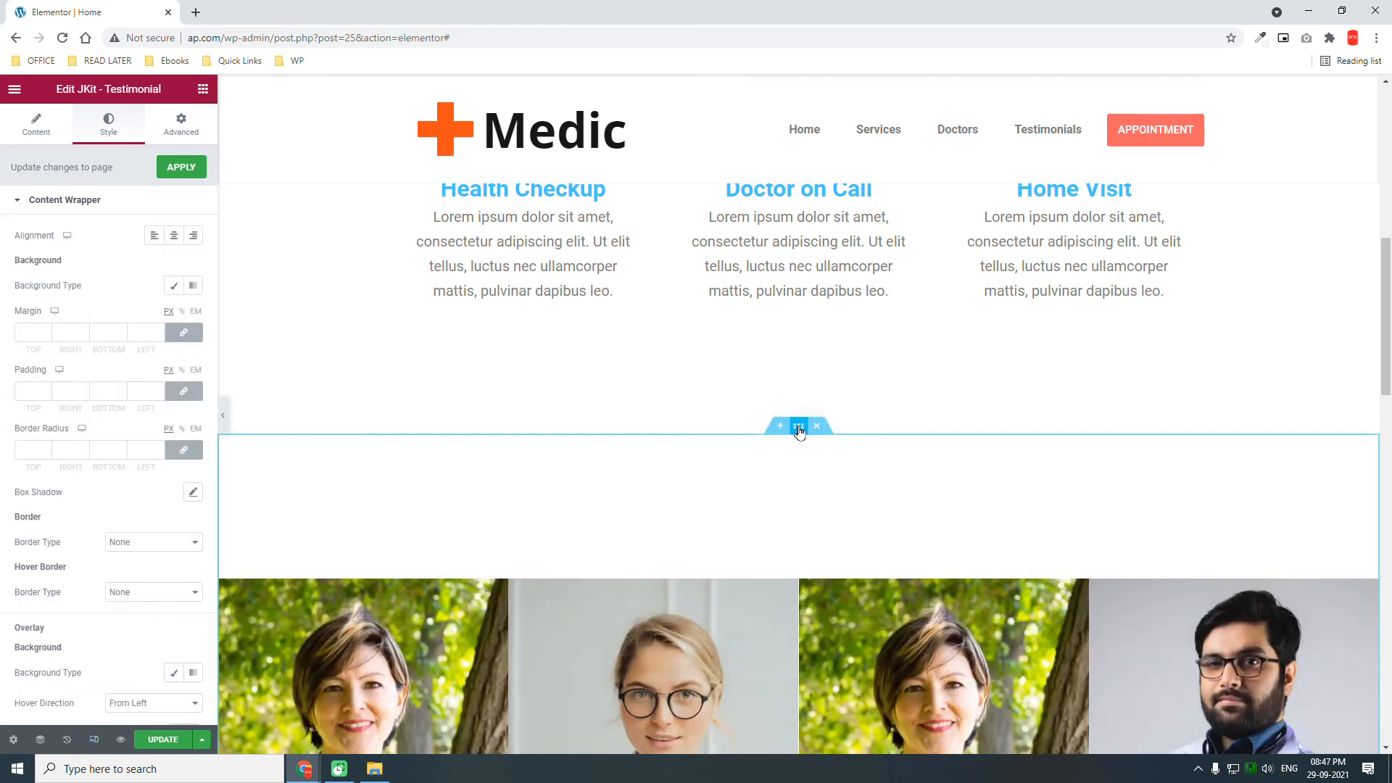
Set the doctors section's top and bottom padding to 0 px
{"action": "left_click", "coordinate": [799, 427]}
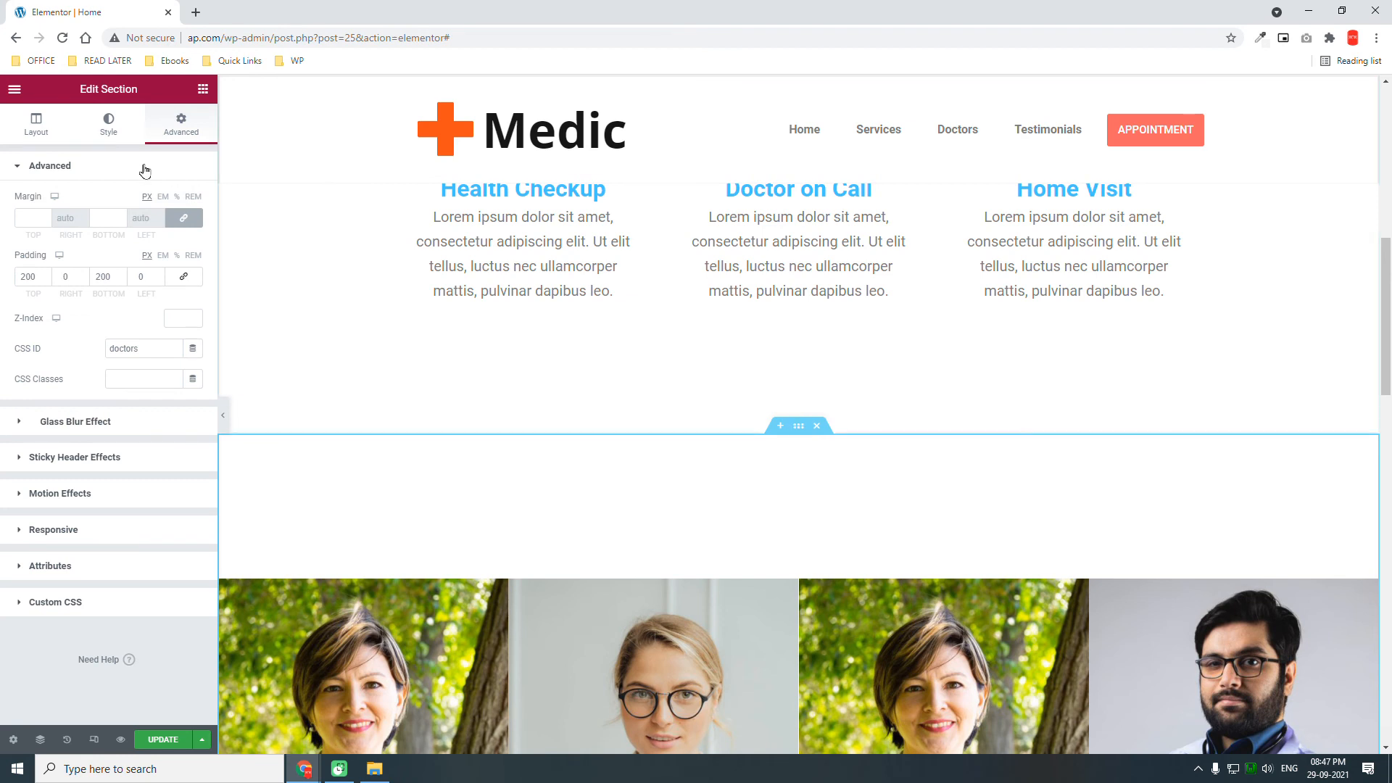
{"action": "double_click", "coordinate": [37, 276]}
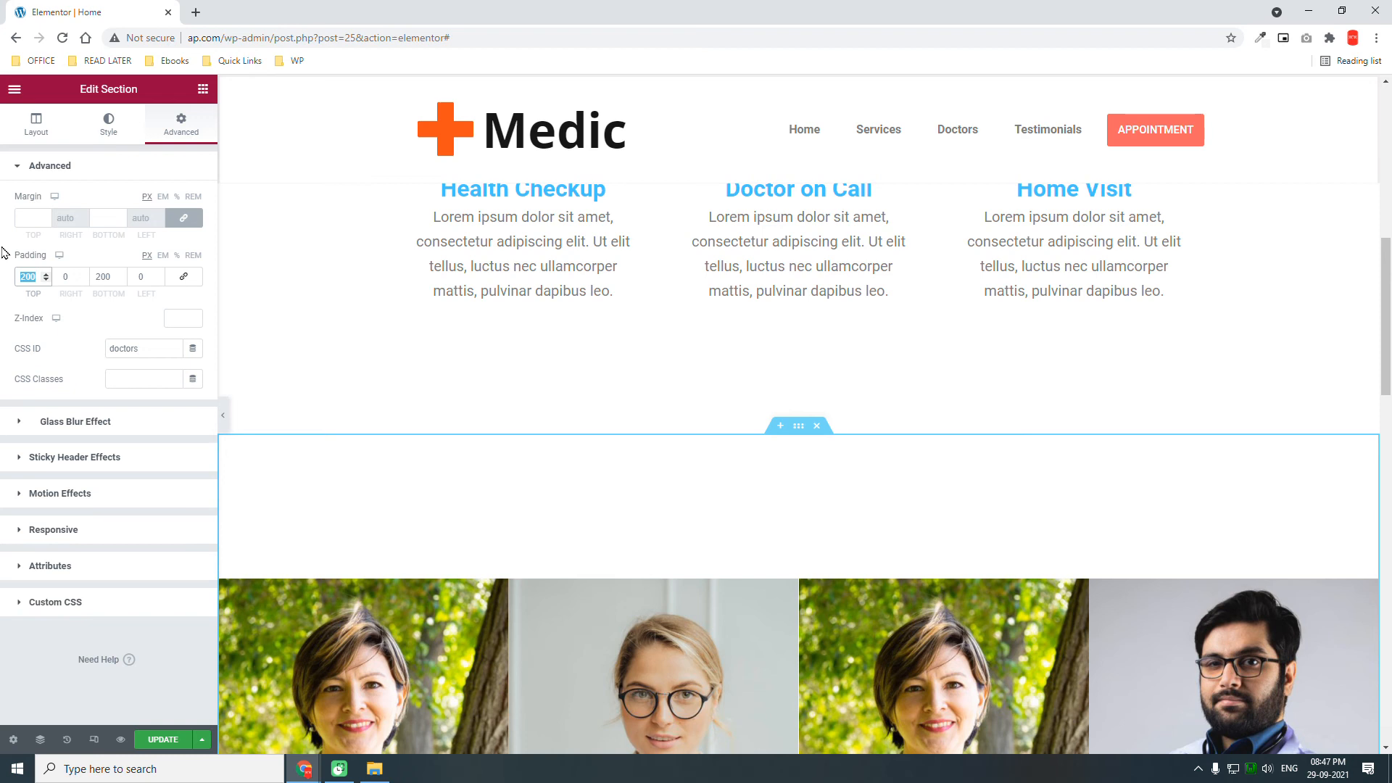
{"action": "type", "text": "0"}
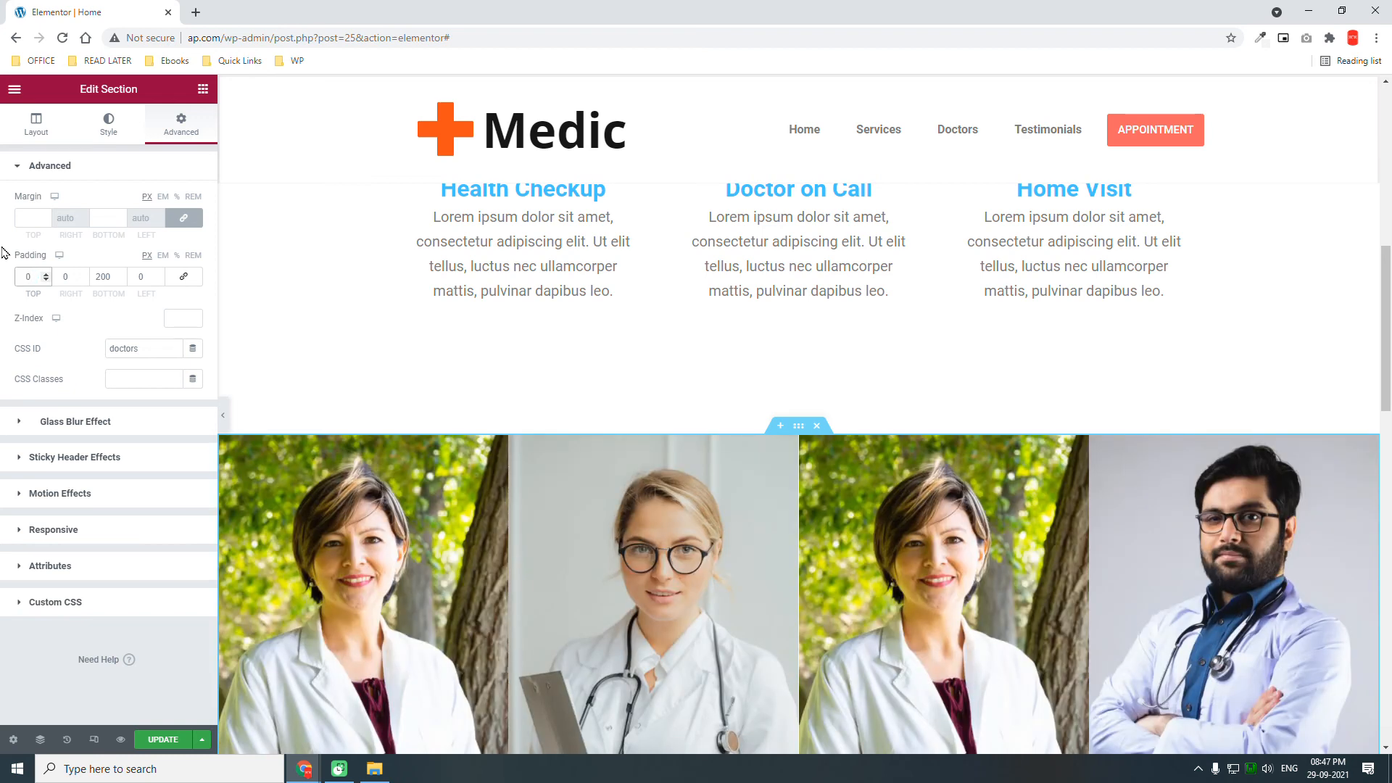
{"action": "left_click", "coordinate": [120, 280]}
{"action": "type", "text": "0"}
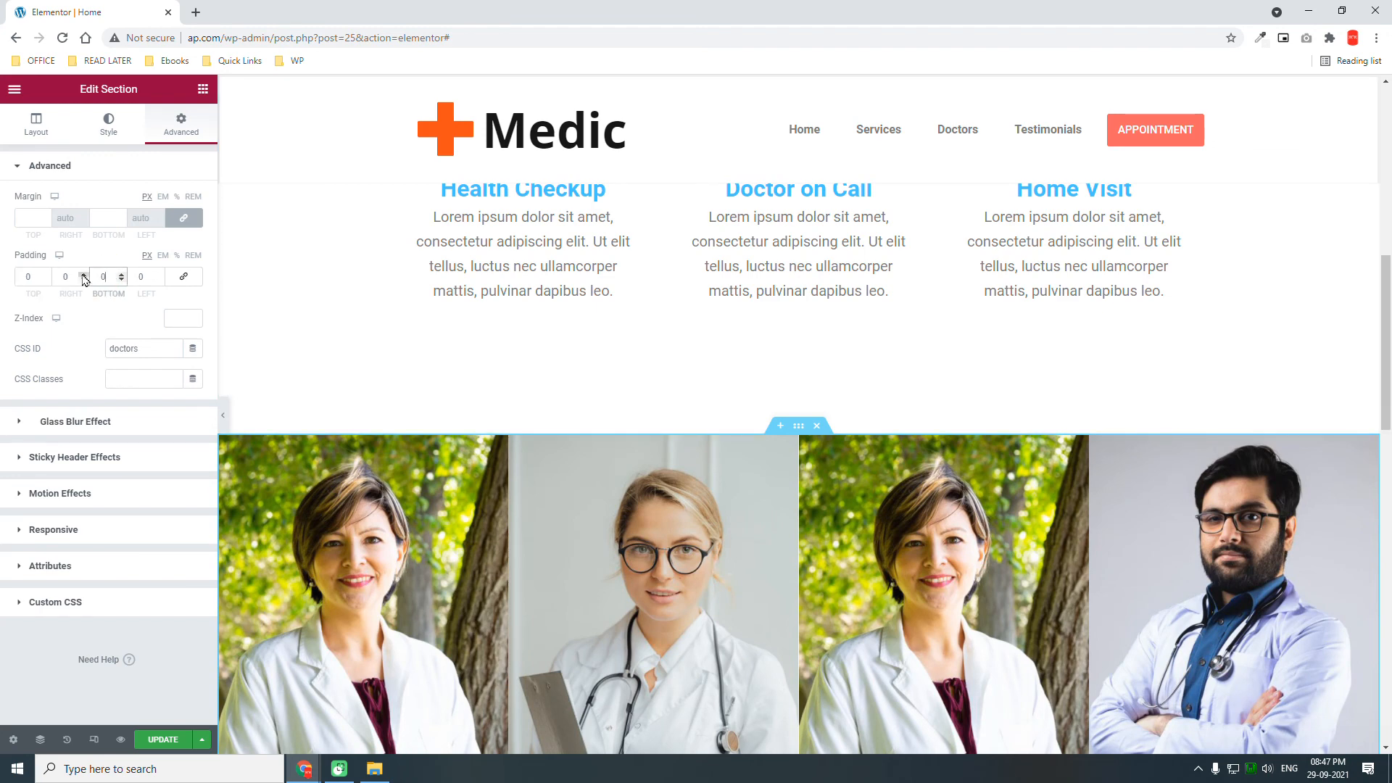
Remove the testimonials section's radial gradient background and check the section in the full-width preview
{"action": "scroll", "coordinate": [1094, 438], "scroll_direction": "down", "scroll_amount": 3}
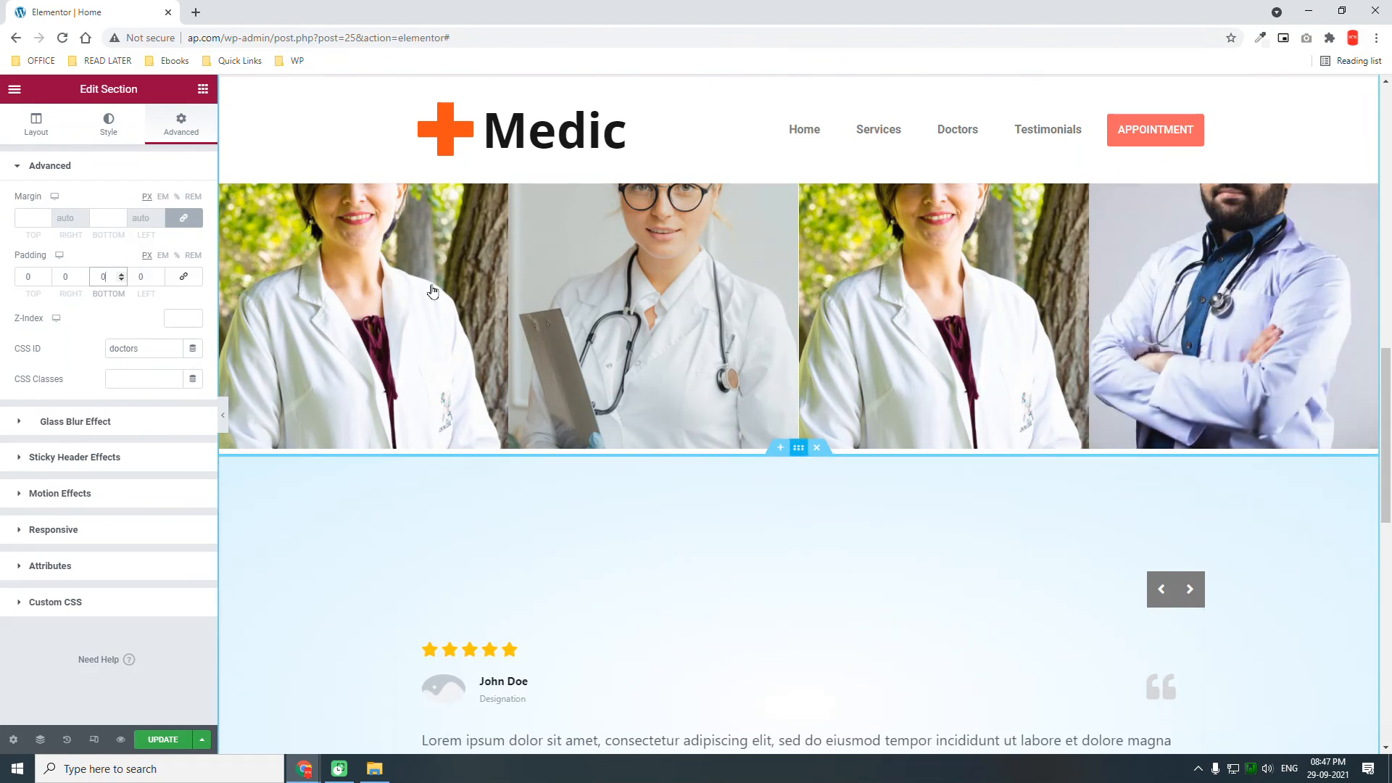
{"action": "left_click", "coordinate": [106, 136]}
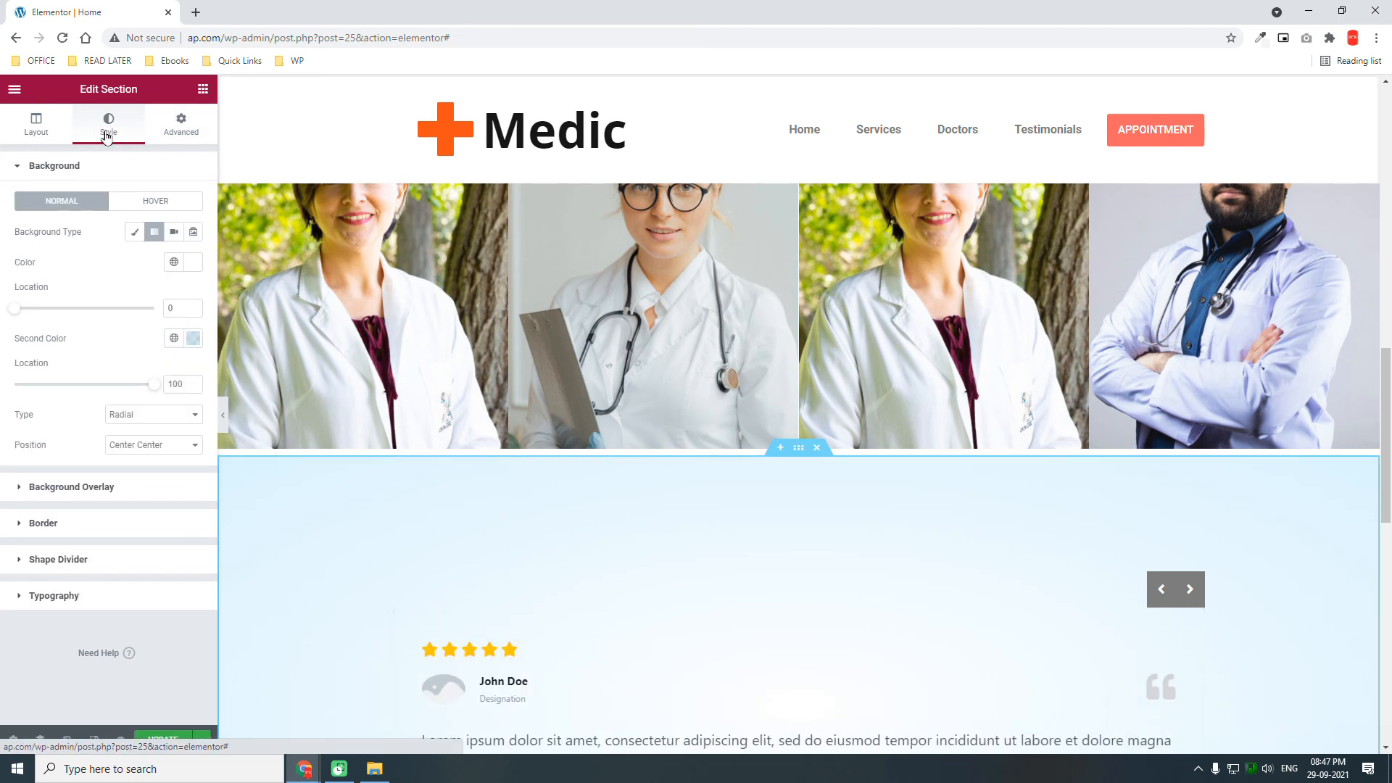
{"action": "left_click", "coordinate": [134, 233]}
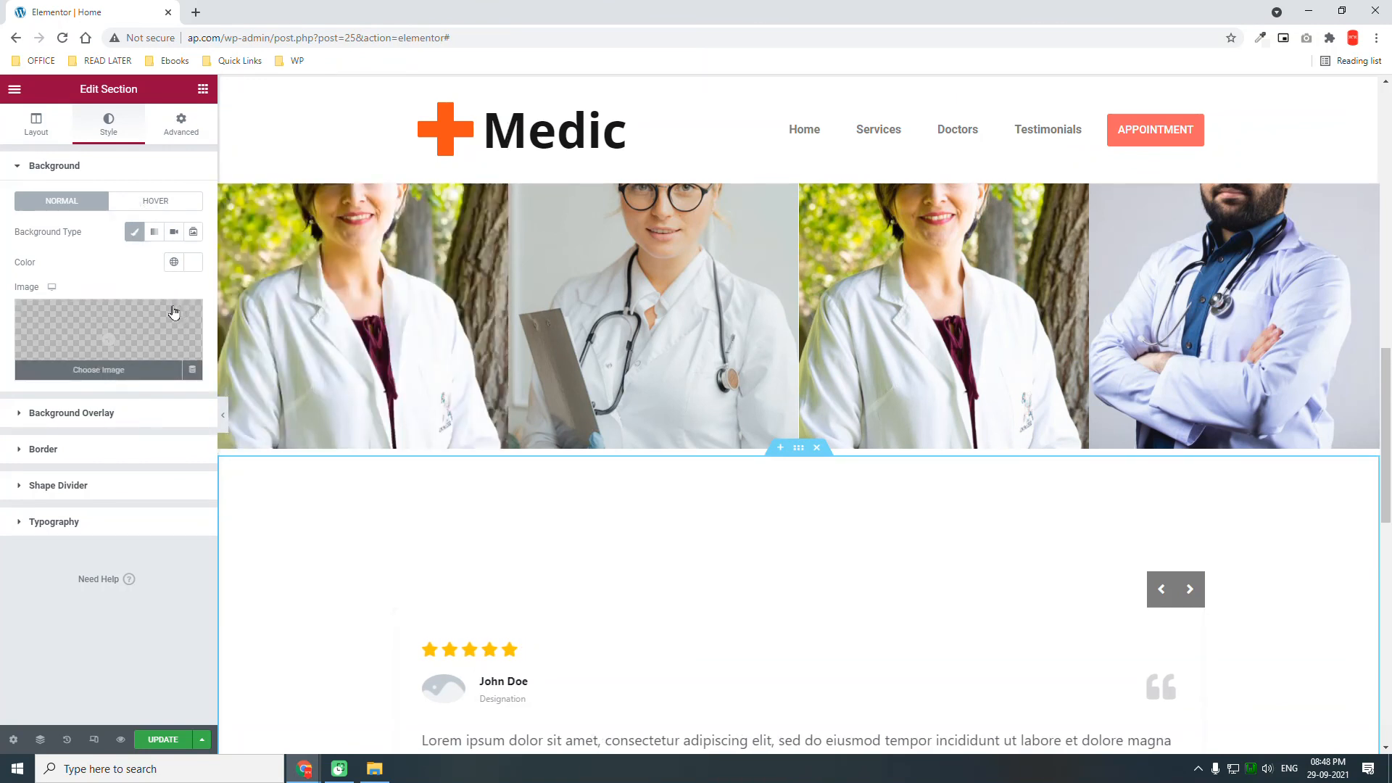
{"action": "left_click", "coordinate": [132, 234]}
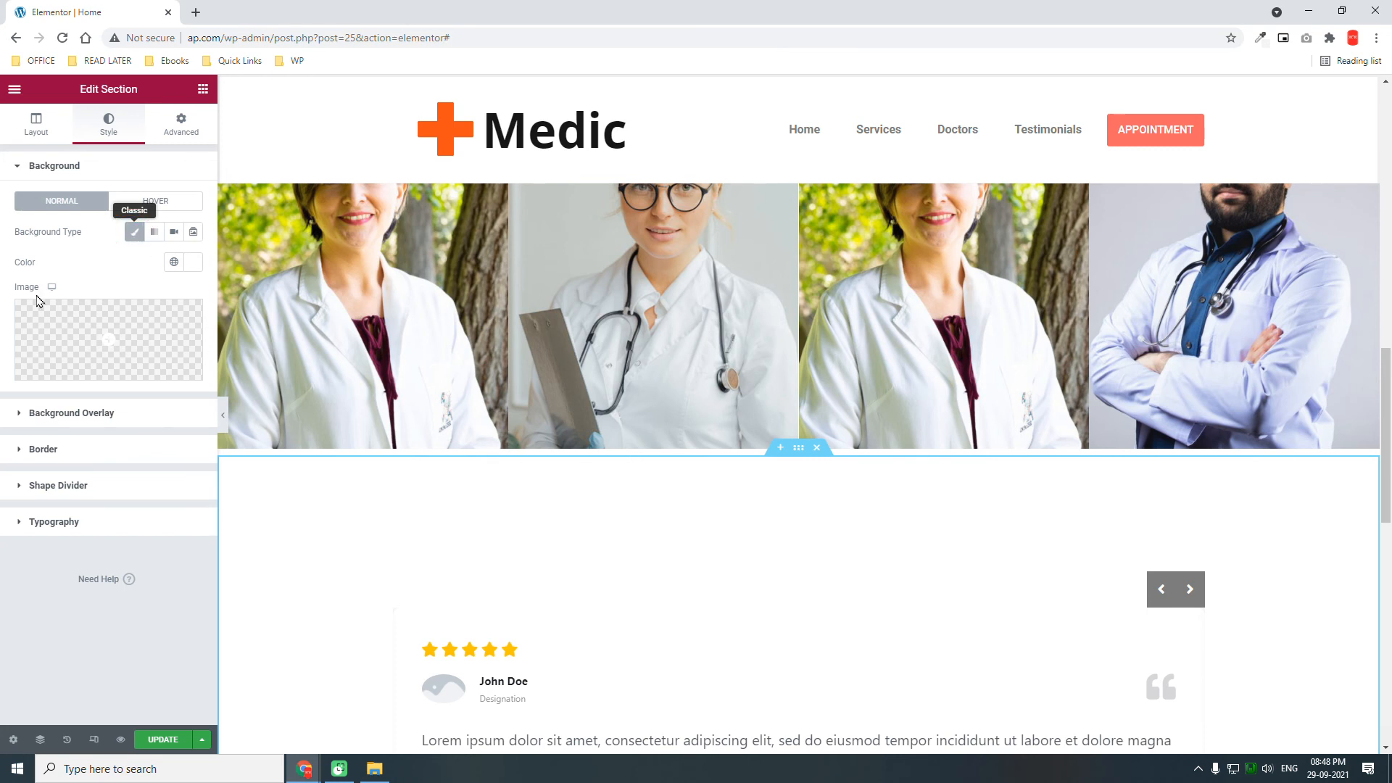
{"action": "left_click", "coordinate": [134, 232]}
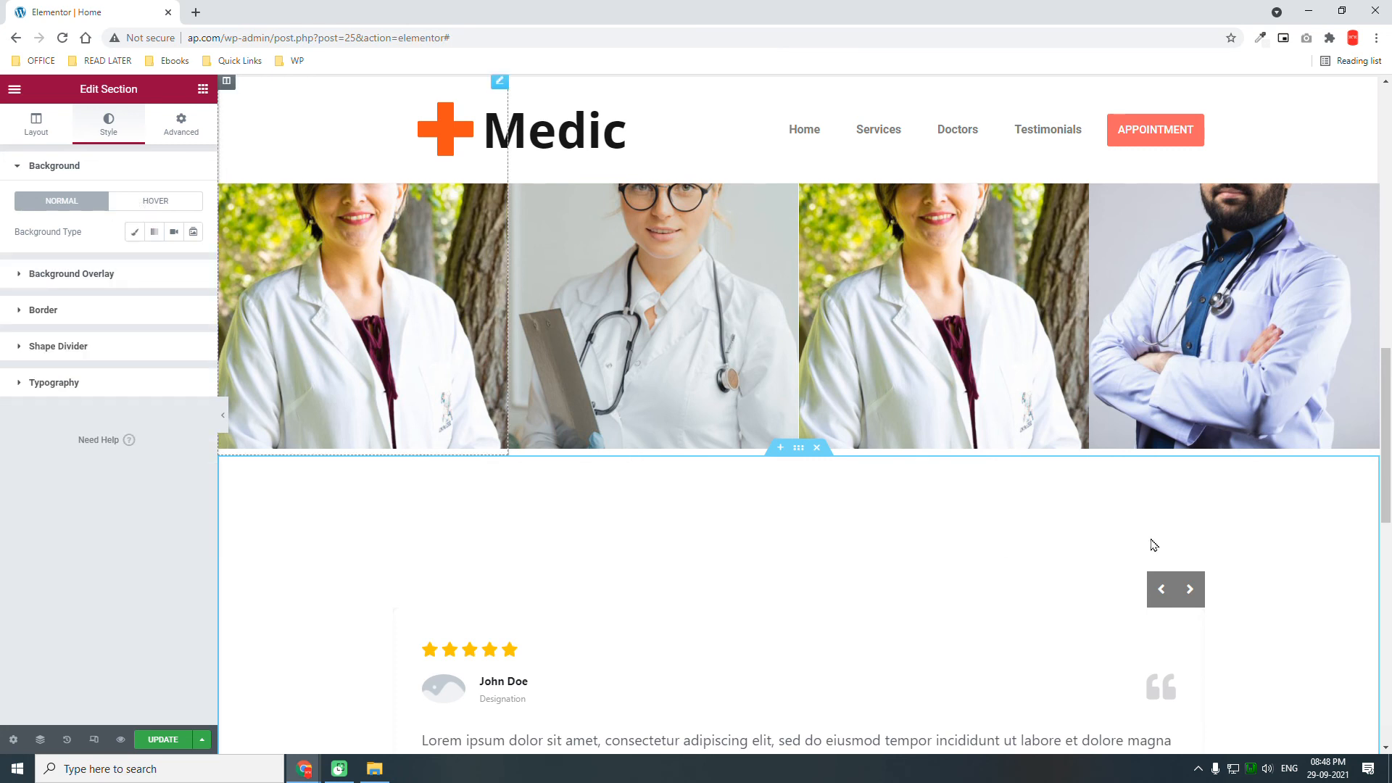
{"action": "scroll", "coordinate": [1155, 545], "scroll_direction": "down", "scroll_amount": 2}
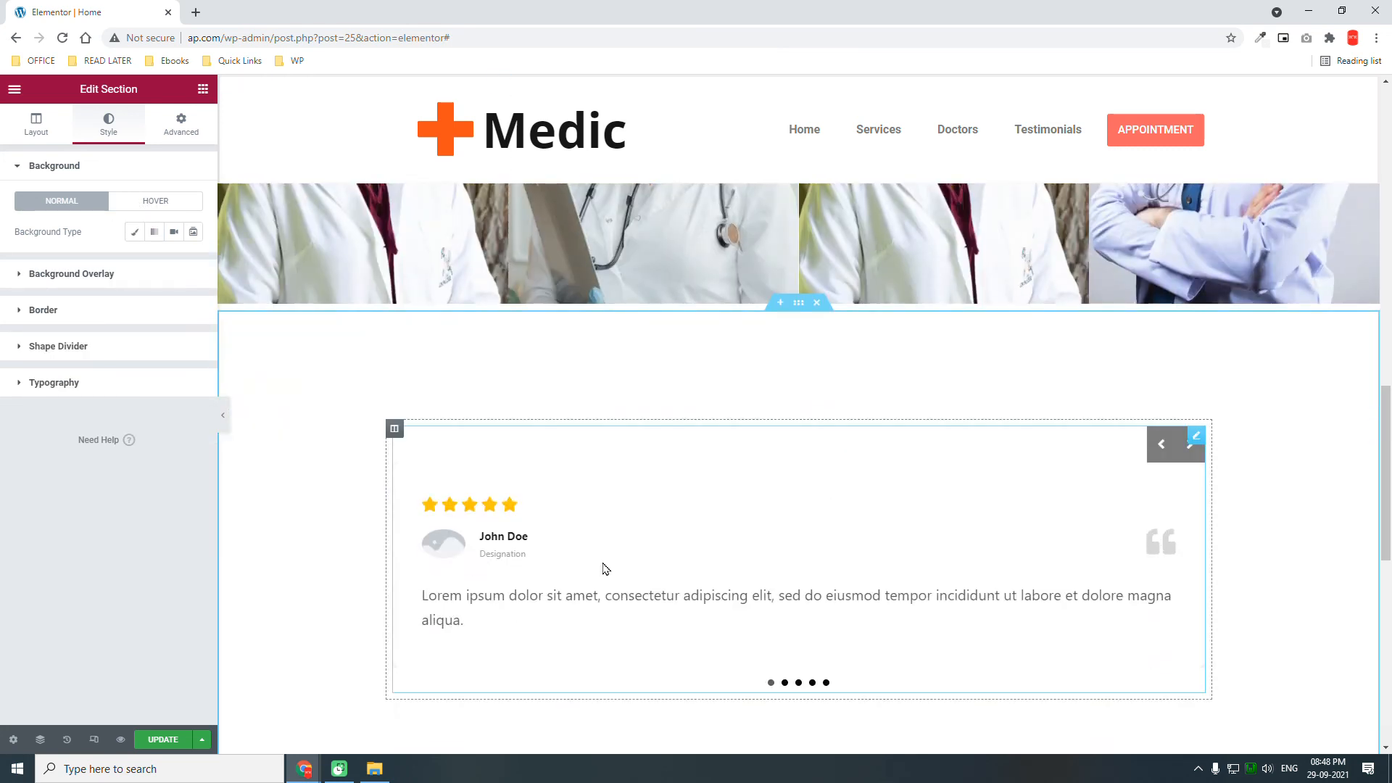
{"action": "left_click", "coordinate": [224, 418]}
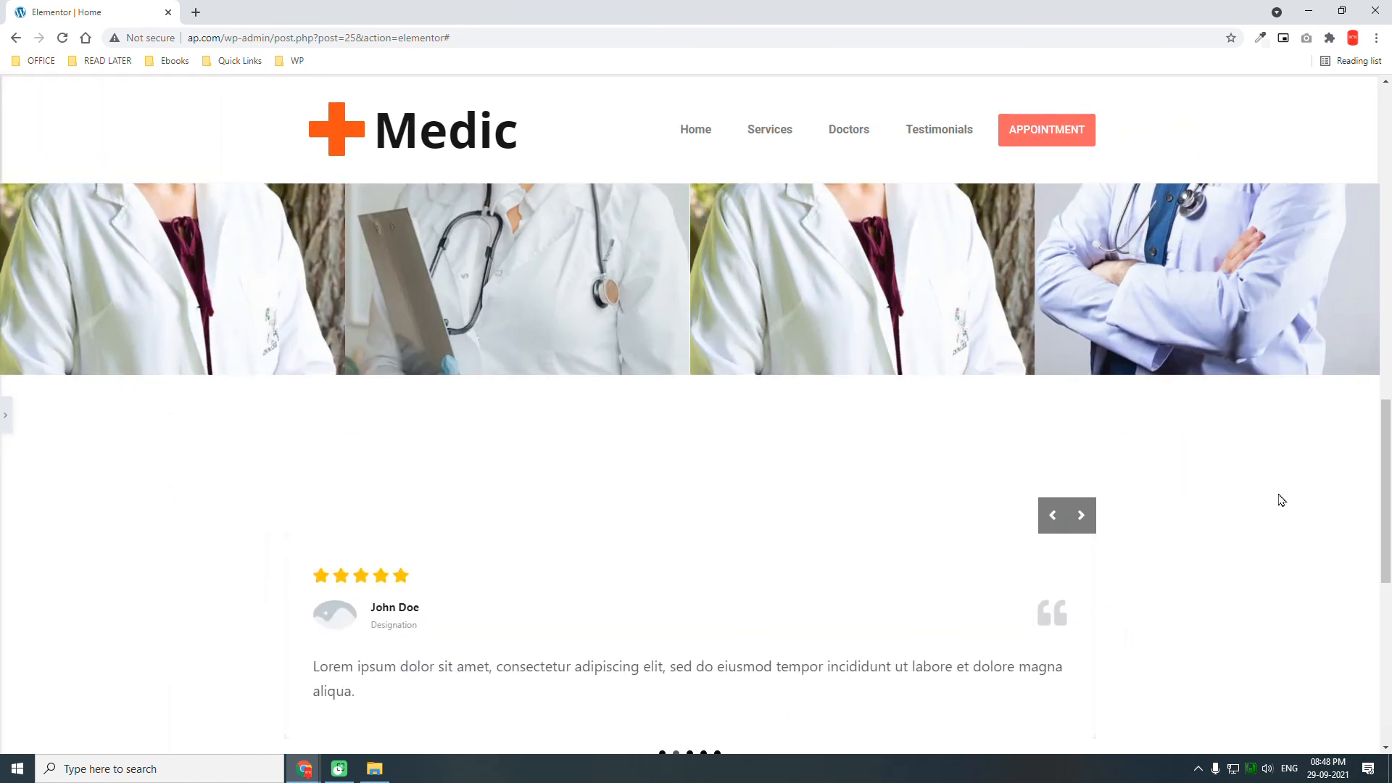
{"action": "scroll", "coordinate": [1282, 500], "scroll_direction": "down", "scroll_amount": 3}
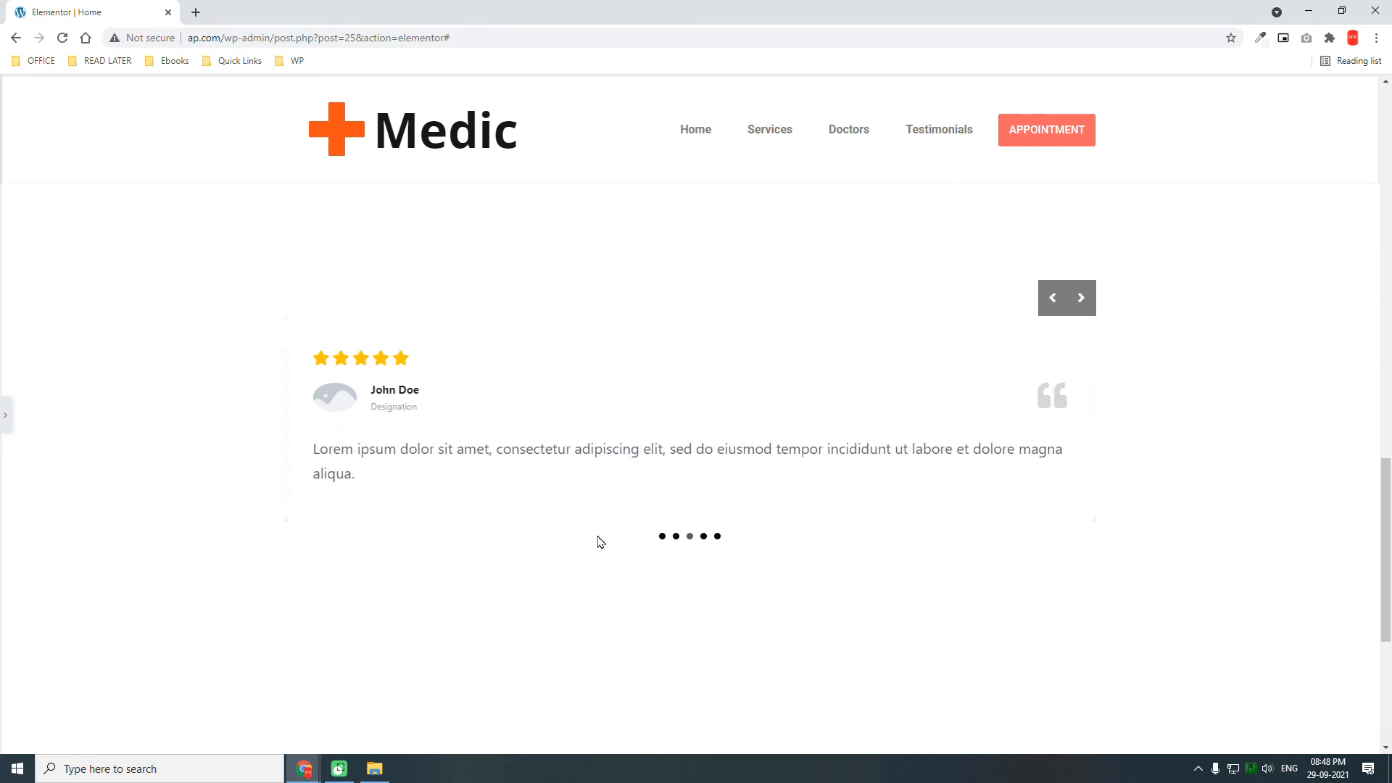
{"action": "scroll", "coordinate": [960, 486], "scroll_direction": "up", "scroll_amount": 2}
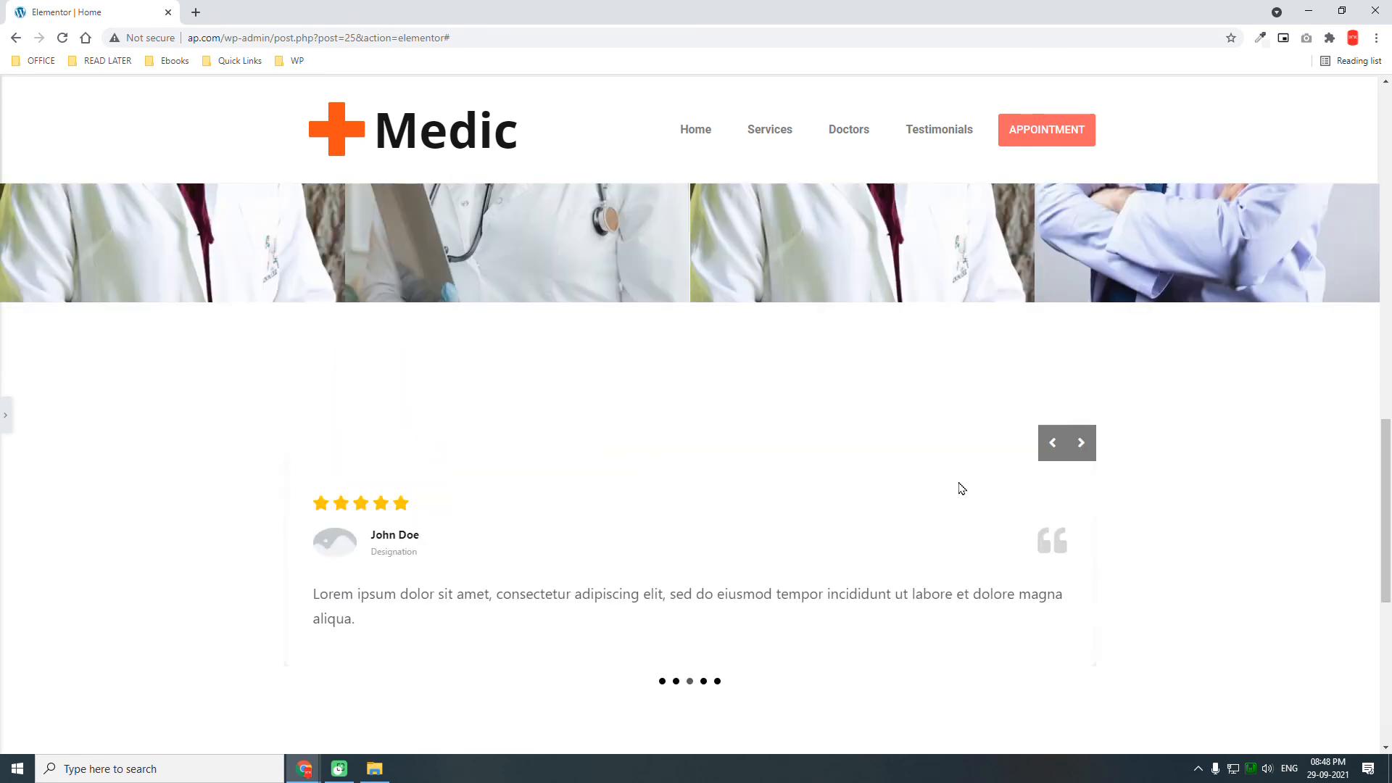
Look over the home page in the full-width preview, from the hero down to the testimonial slider
{"action": "scroll", "coordinate": [961, 488], "scroll_direction": "up", "scroll_amount": 10}
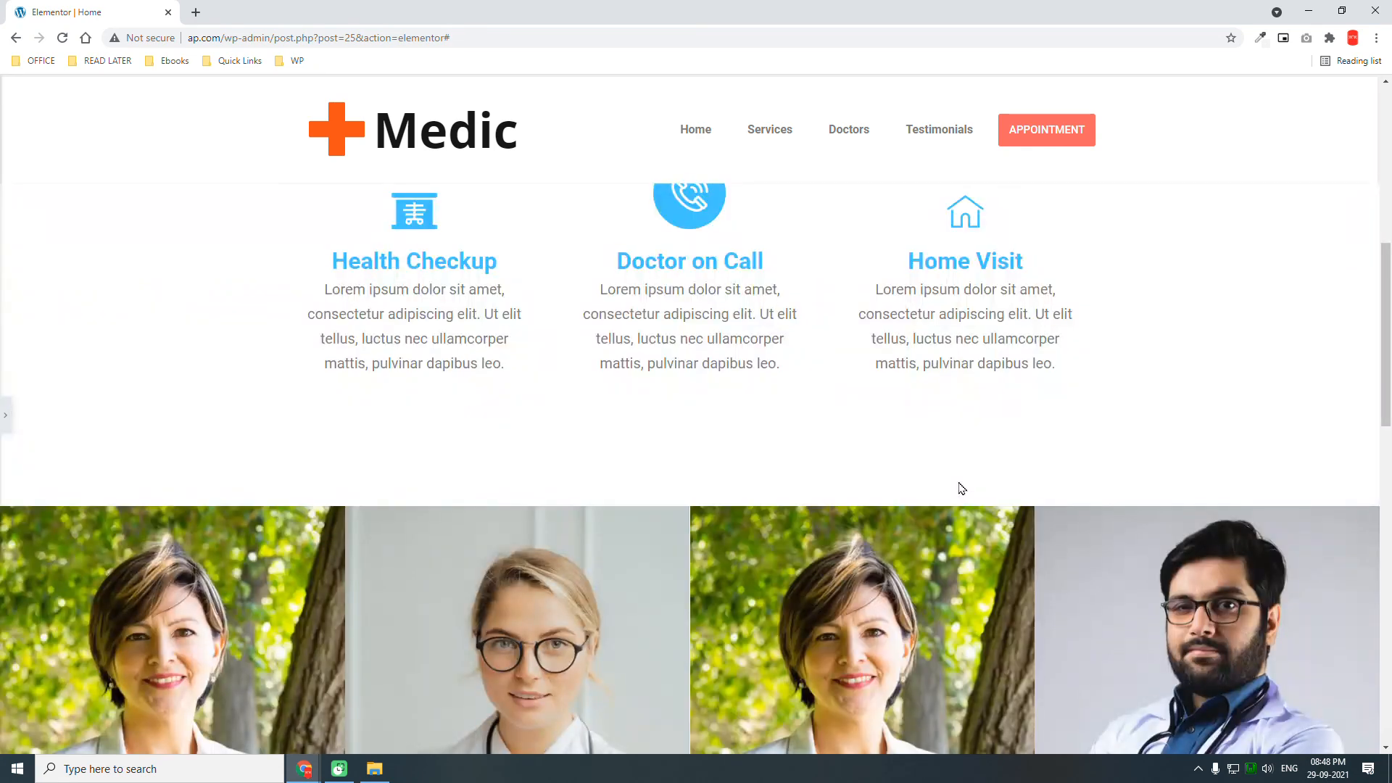
{"action": "scroll", "coordinate": [961, 488], "scroll_direction": "up", "scroll_amount": 7}
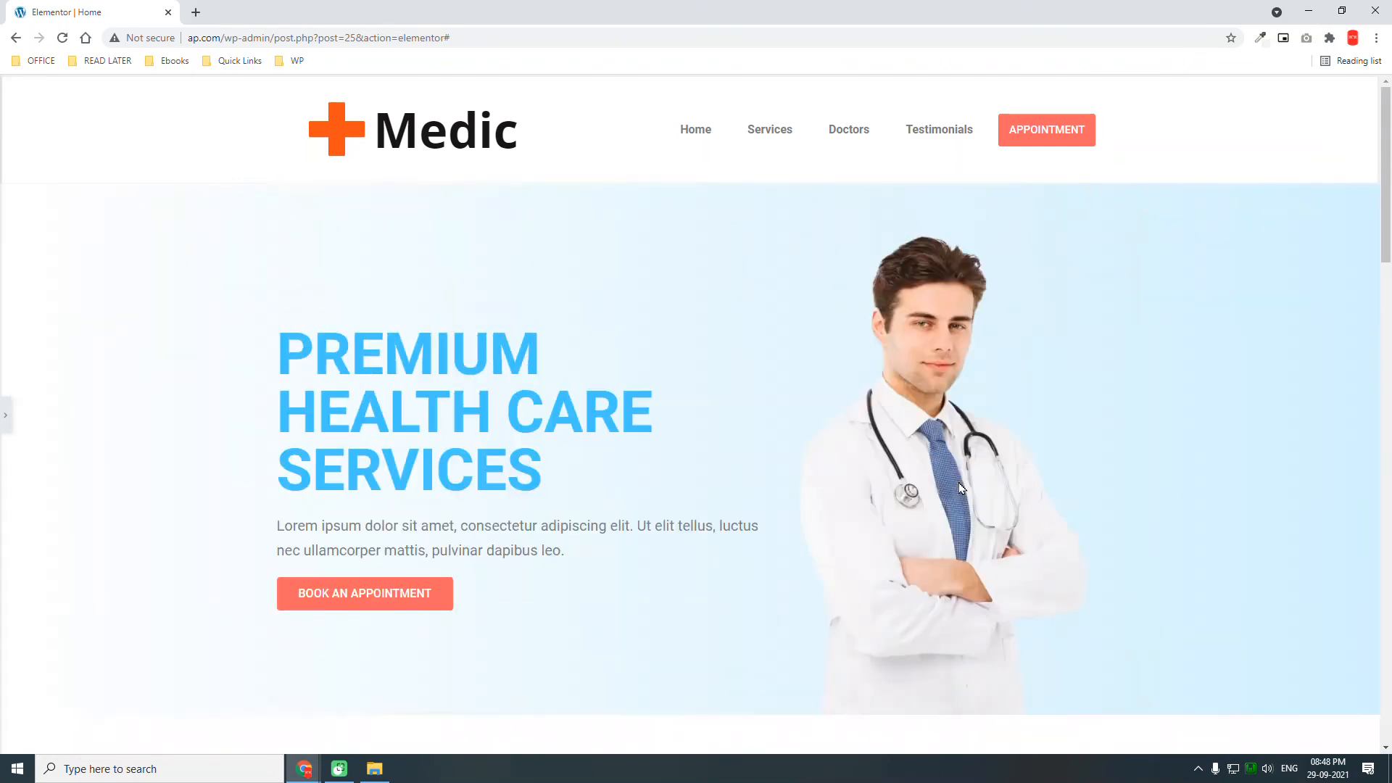
{"action": "scroll", "coordinate": [959, 487], "scroll_direction": "down", "scroll_amount": 15}
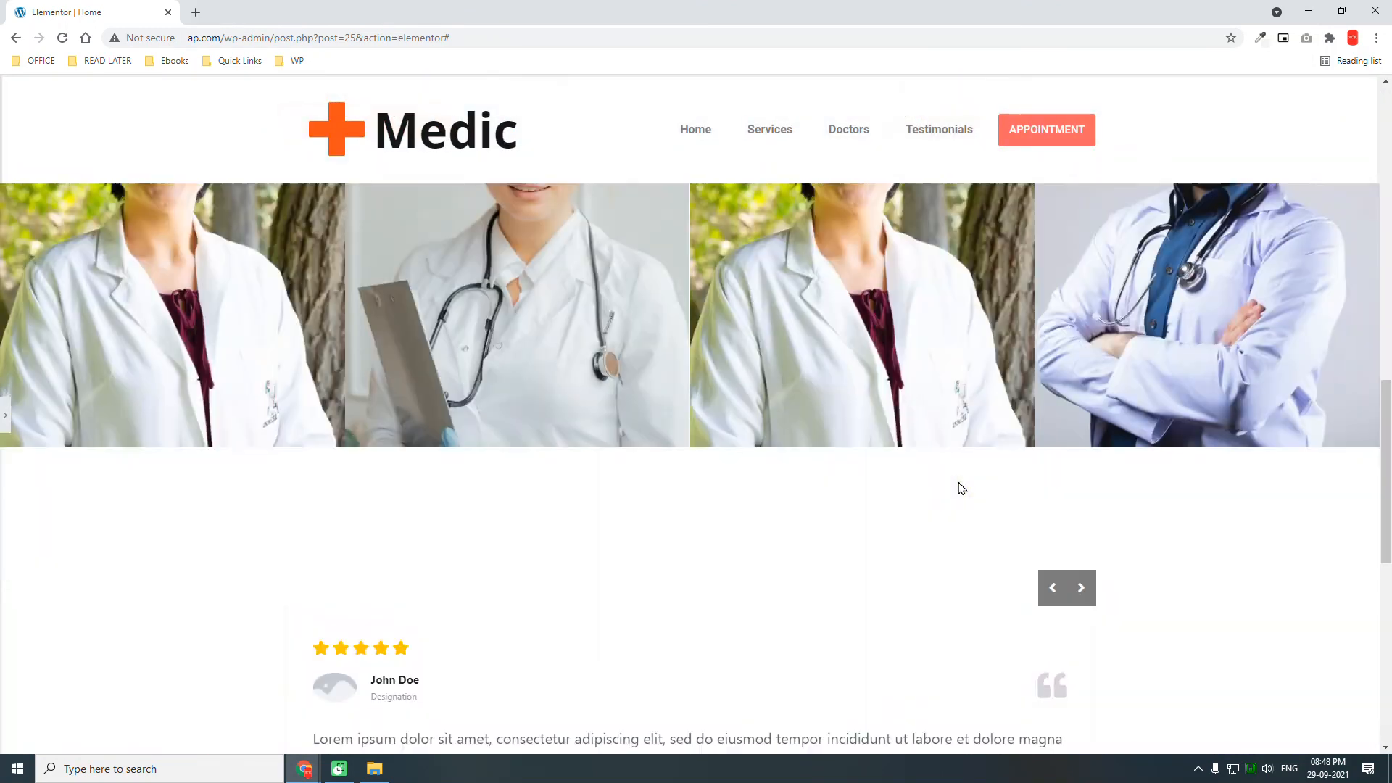
{"action": "scroll", "coordinate": [962, 488], "scroll_direction": "down", "scroll_amount": 3}
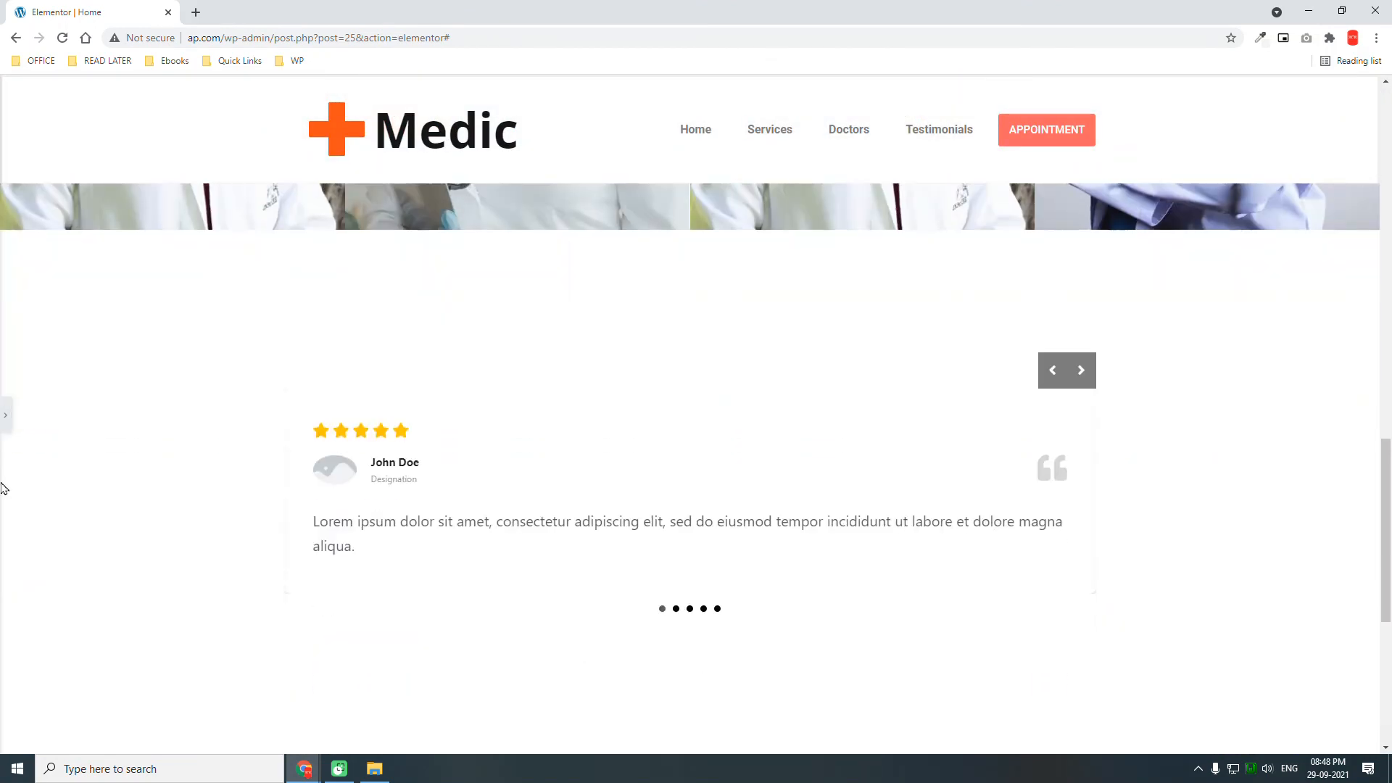
Return to editing and set the testimonial slider arrows' normal padding to 8 px on all sides
{"action": "left_click", "coordinate": [4, 417]}
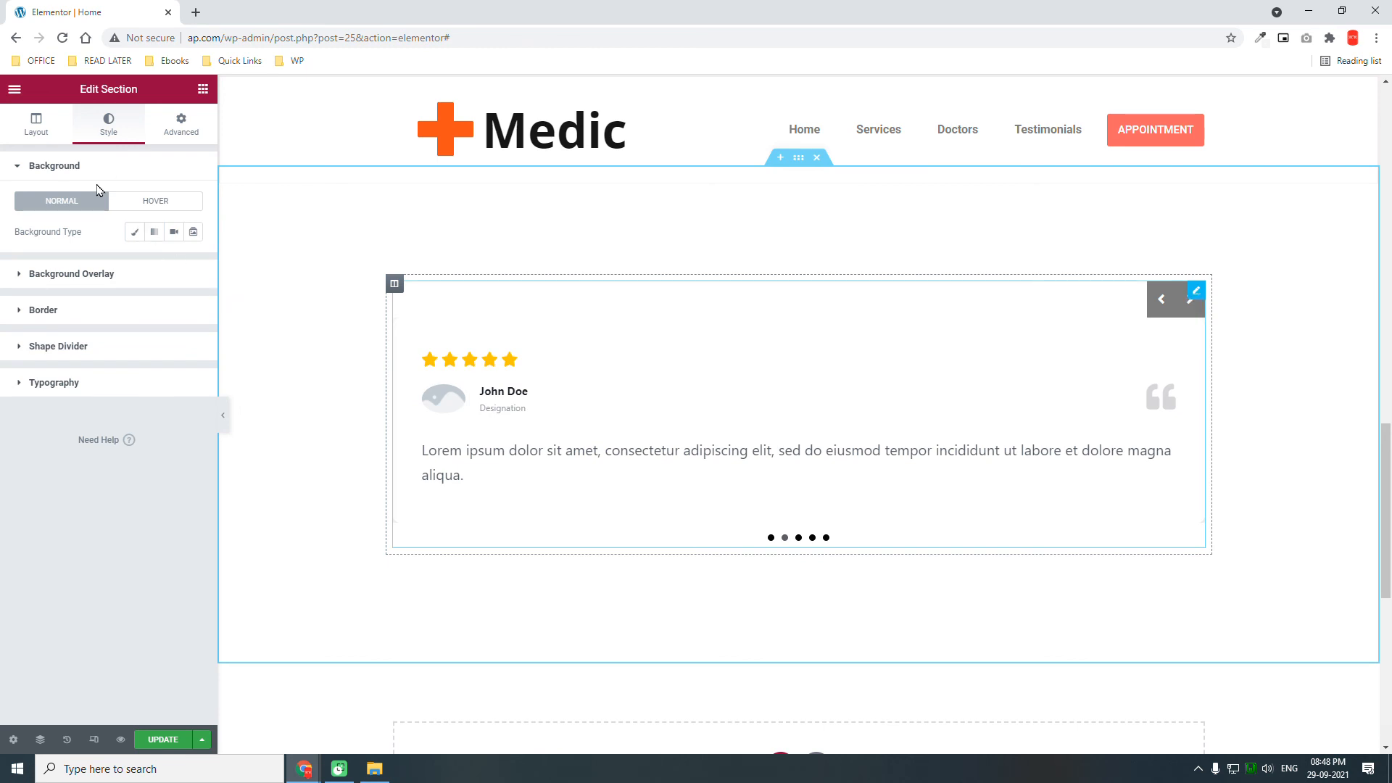
{"action": "scroll", "coordinate": [90, 407], "scroll_direction": "down", "scroll_amount": 5}
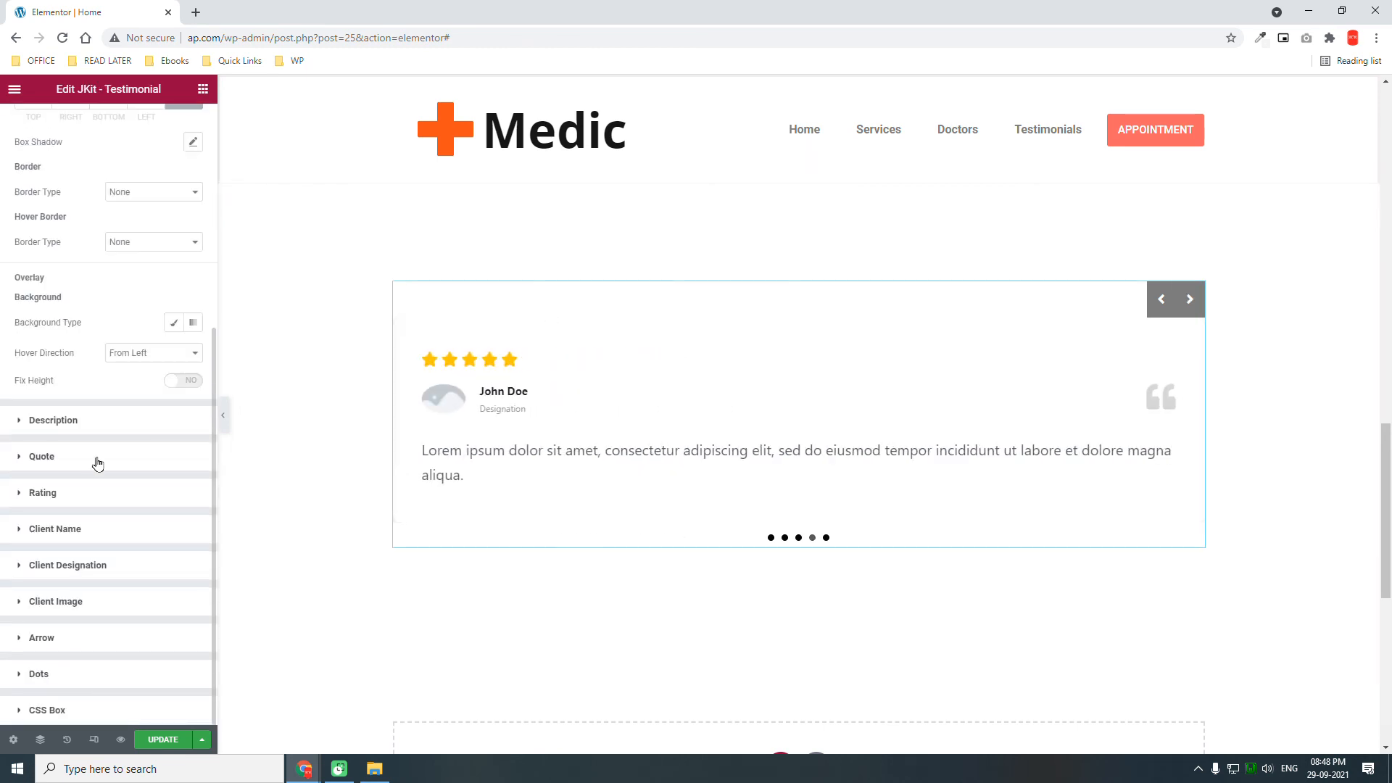
{"action": "left_click", "coordinate": [42, 638]}
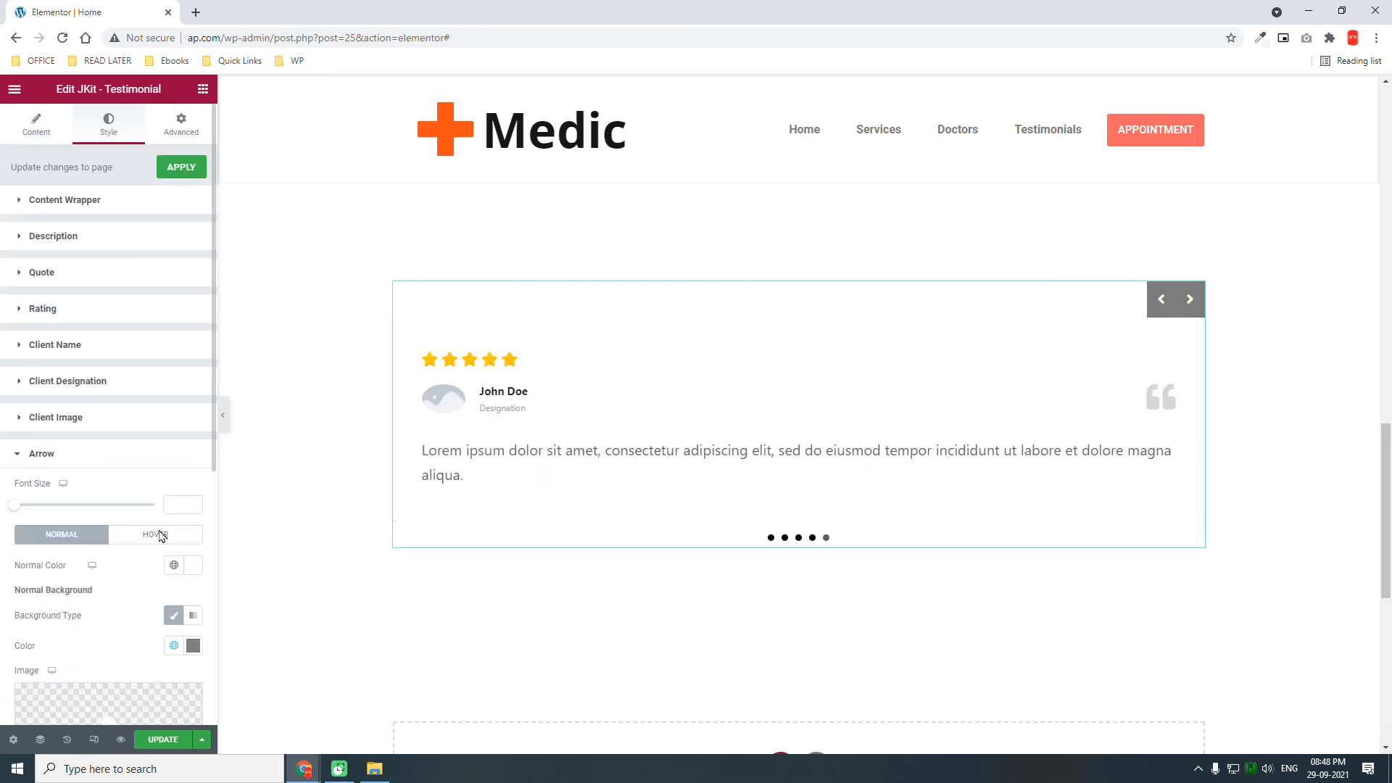
{"action": "scroll", "coordinate": [159, 534], "scroll_direction": "down", "scroll_amount": 4}
{"action": "left_click", "coordinate": [103, 510]}
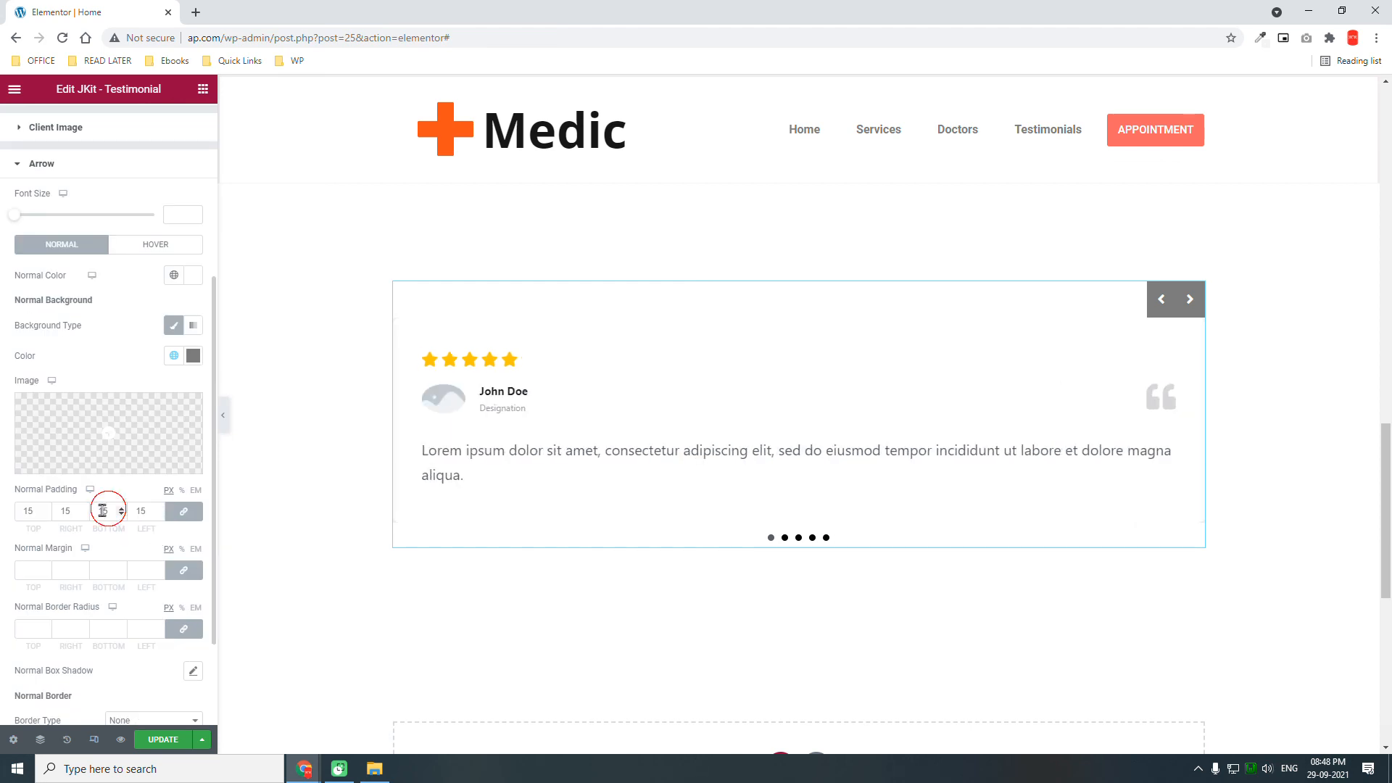
{"action": "double_click", "coordinate": [103, 510]}
{"action": "type", "text": "6"}
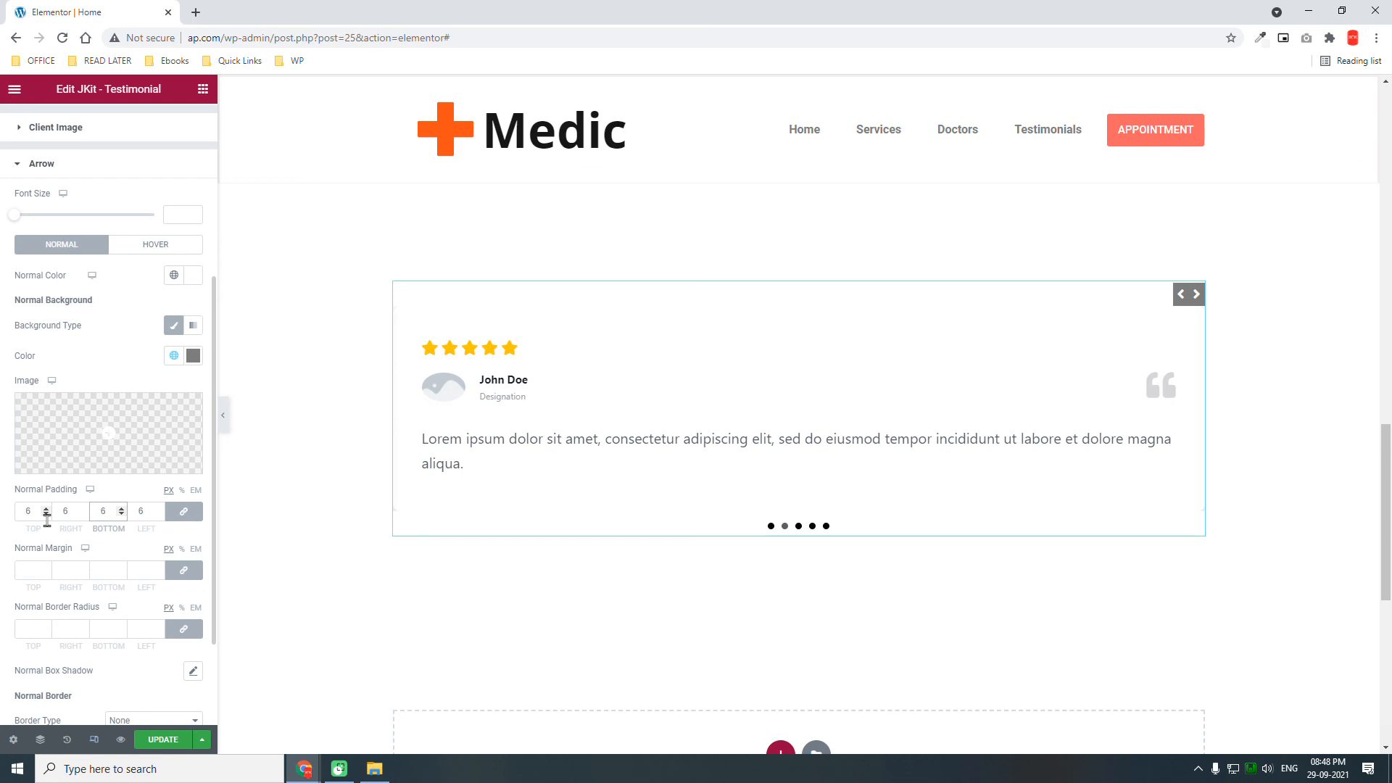
{"action": "double_click", "coordinate": [104, 511]}
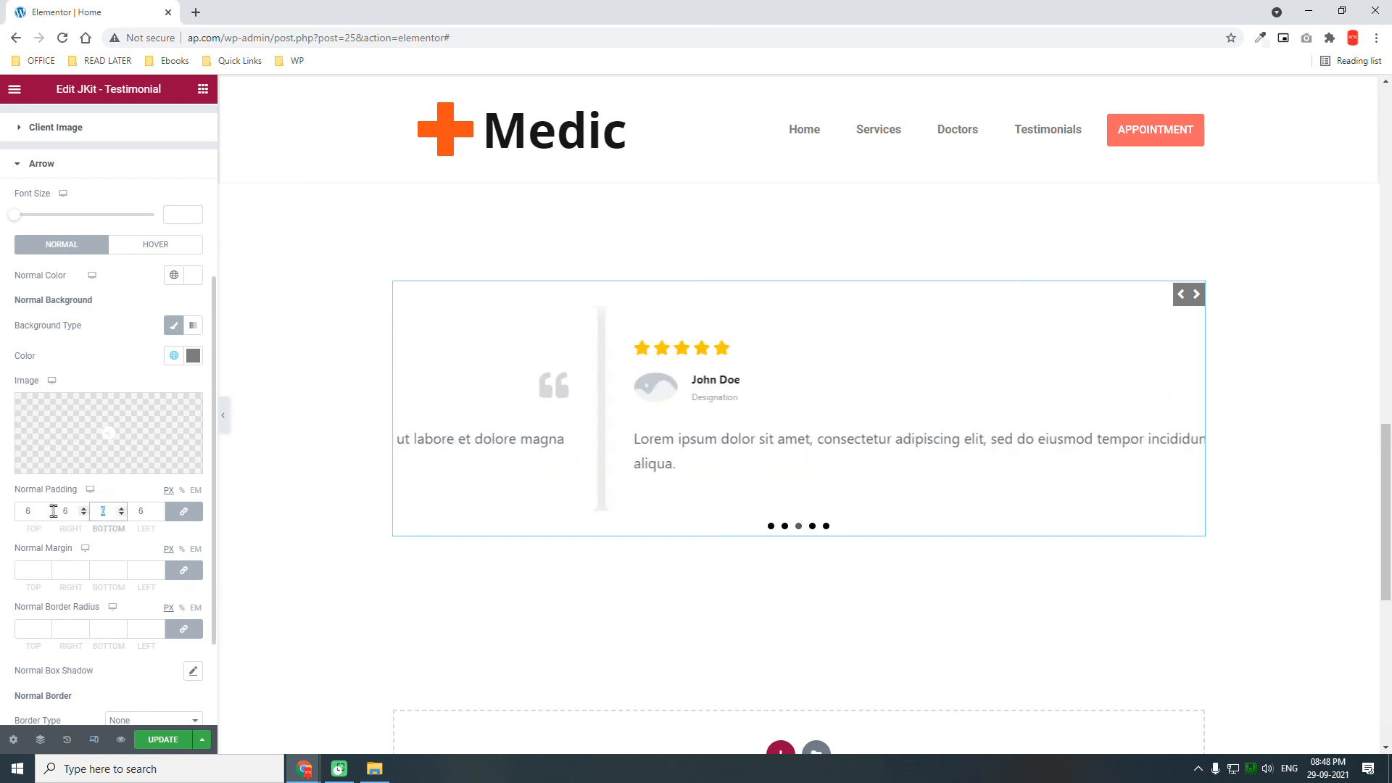
{"action": "type", "text": "8"}
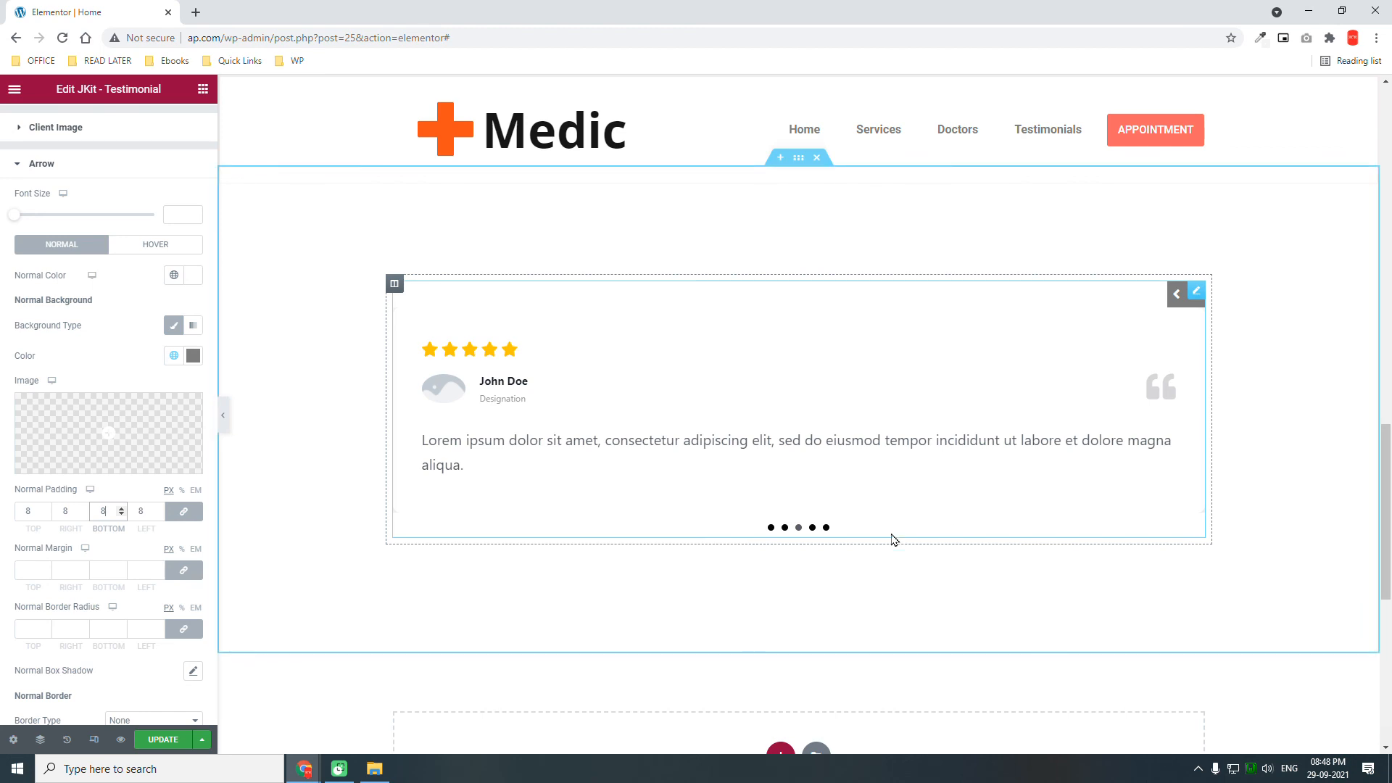
Give the testimonials section the CSS ID "testimonials" and update the page
{"action": "scroll", "coordinate": [894, 540], "scroll_direction": "down", "scroll_amount": 3}
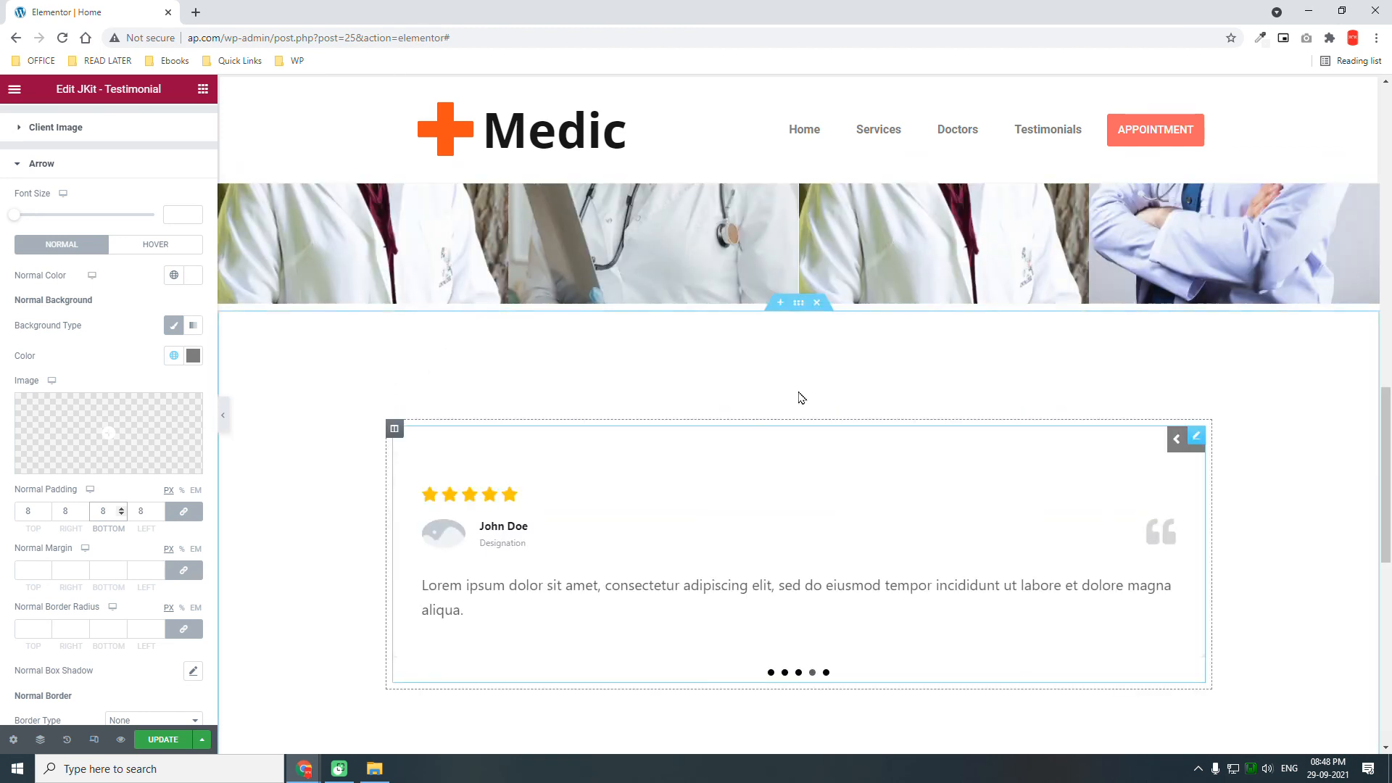
{"action": "left_click", "coordinate": [800, 305]}
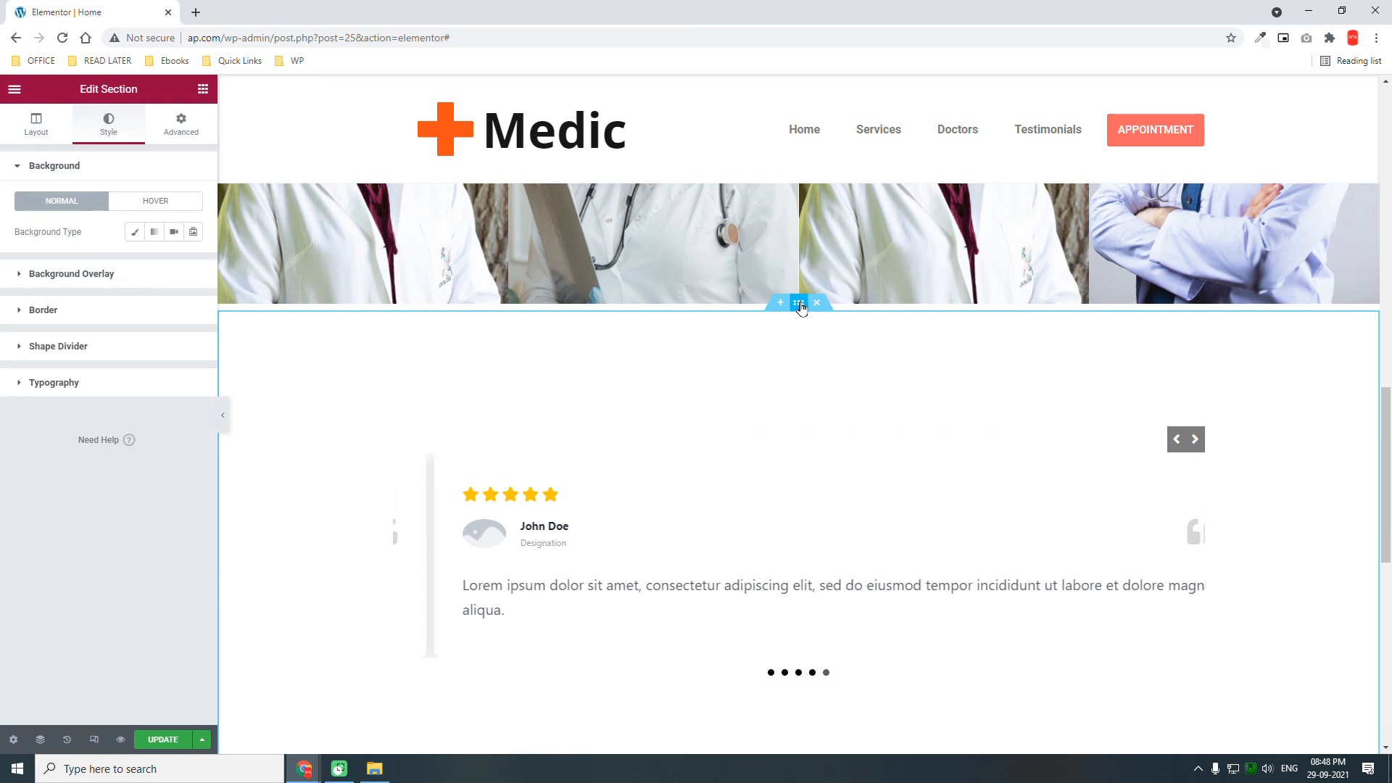
{"action": "left_click", "coordinate": [180, 131]}
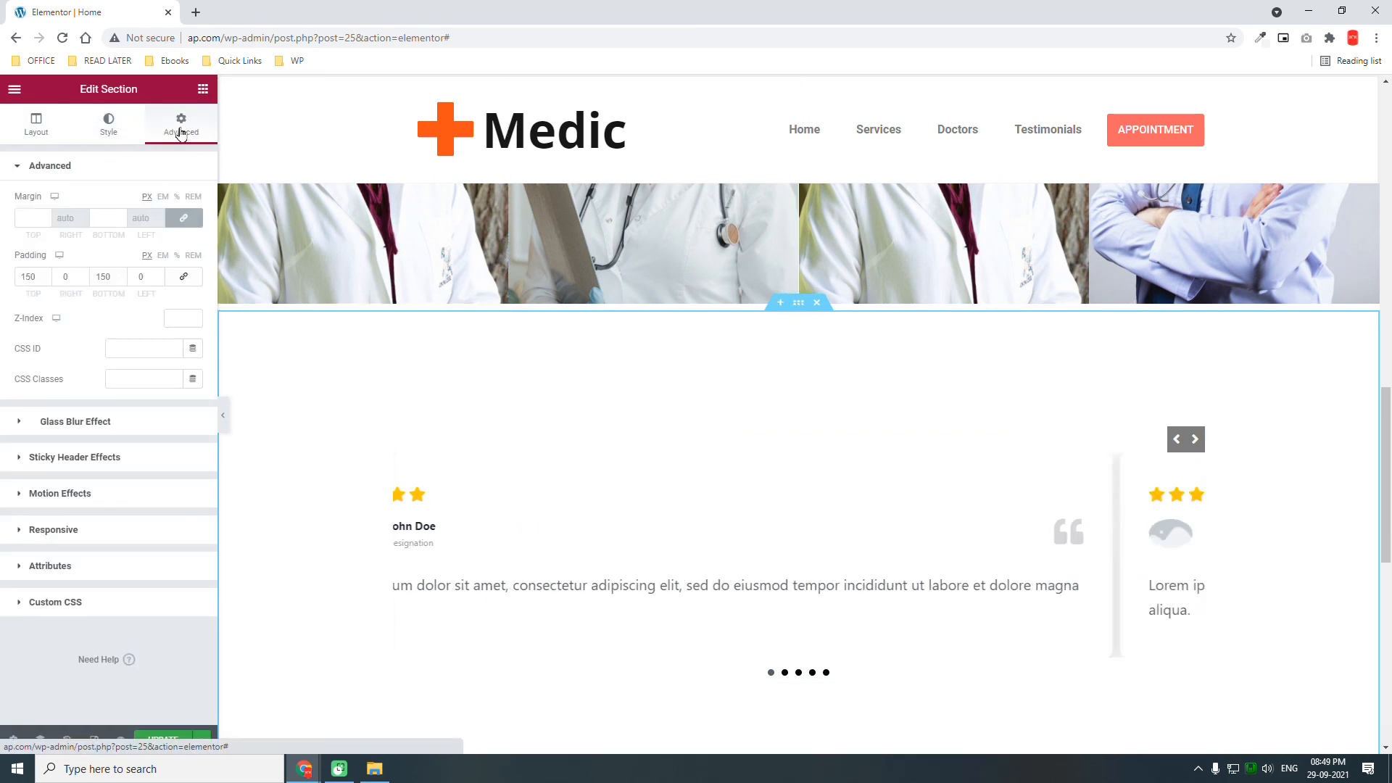
{"action": "left_click", "coordinate": [130, 346]}
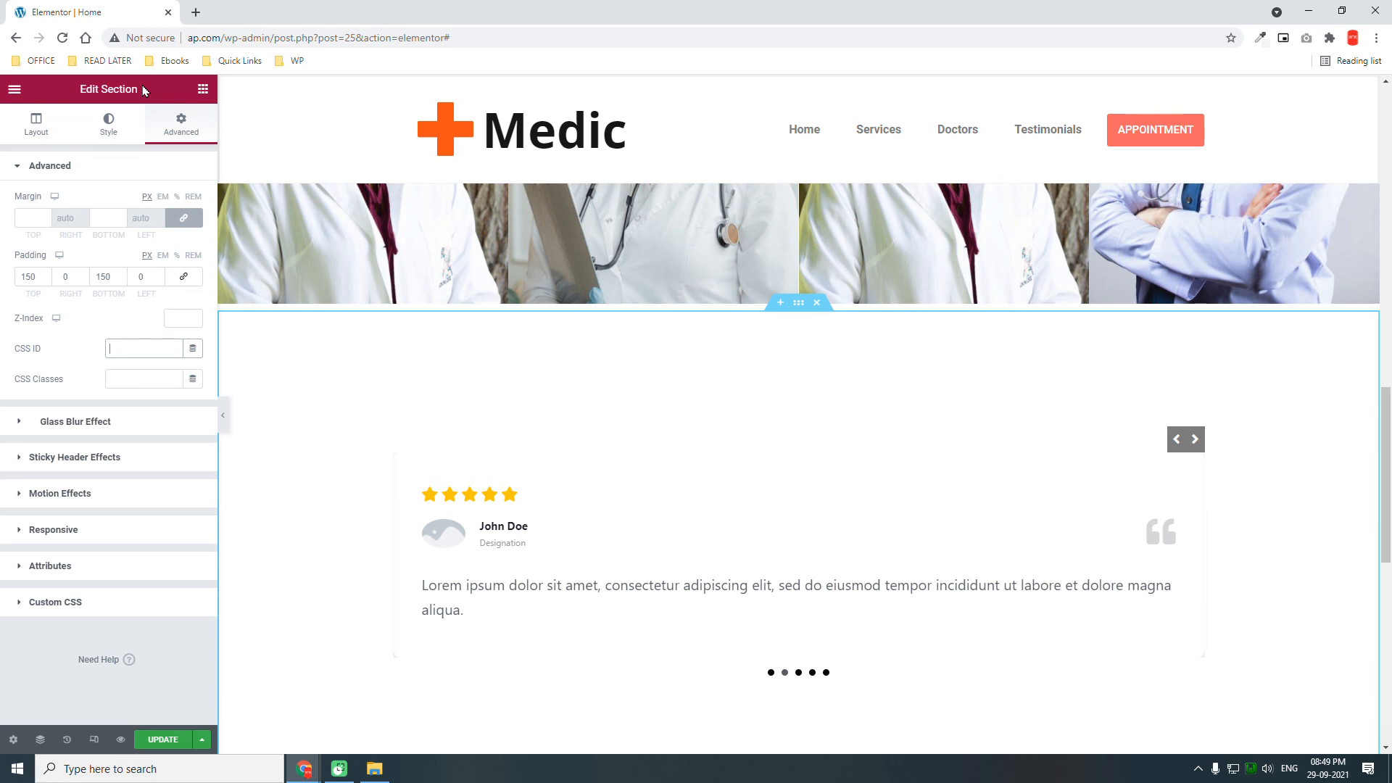
{"action": "type", "text": "testimonials"}
{"action": "left_click", "coordinate": [161, 741]}
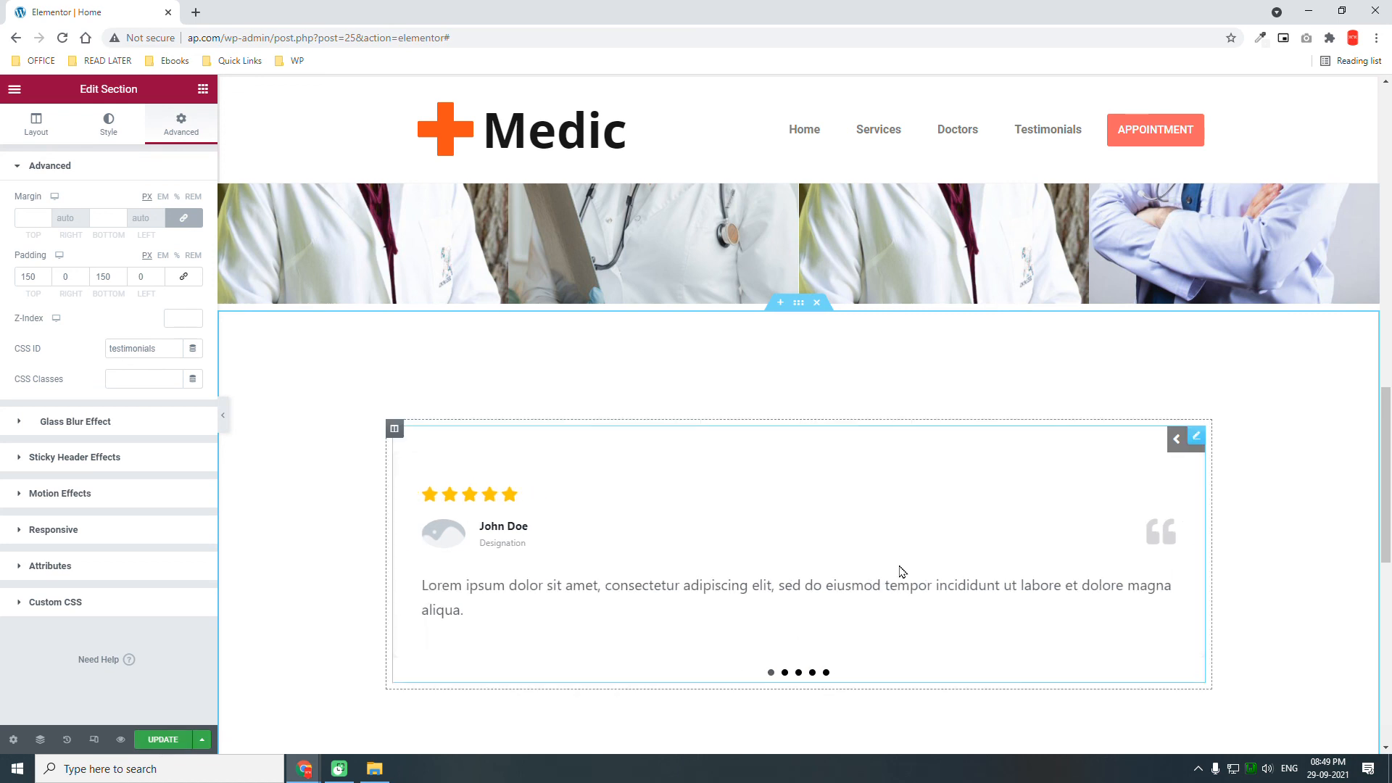
Examine the hero, services, doctors and testimonials sections of the edited home page
{"action": "scroll", "coordinate": [902, 572], "scroll_direction": "up", "scroll_amount": 7}
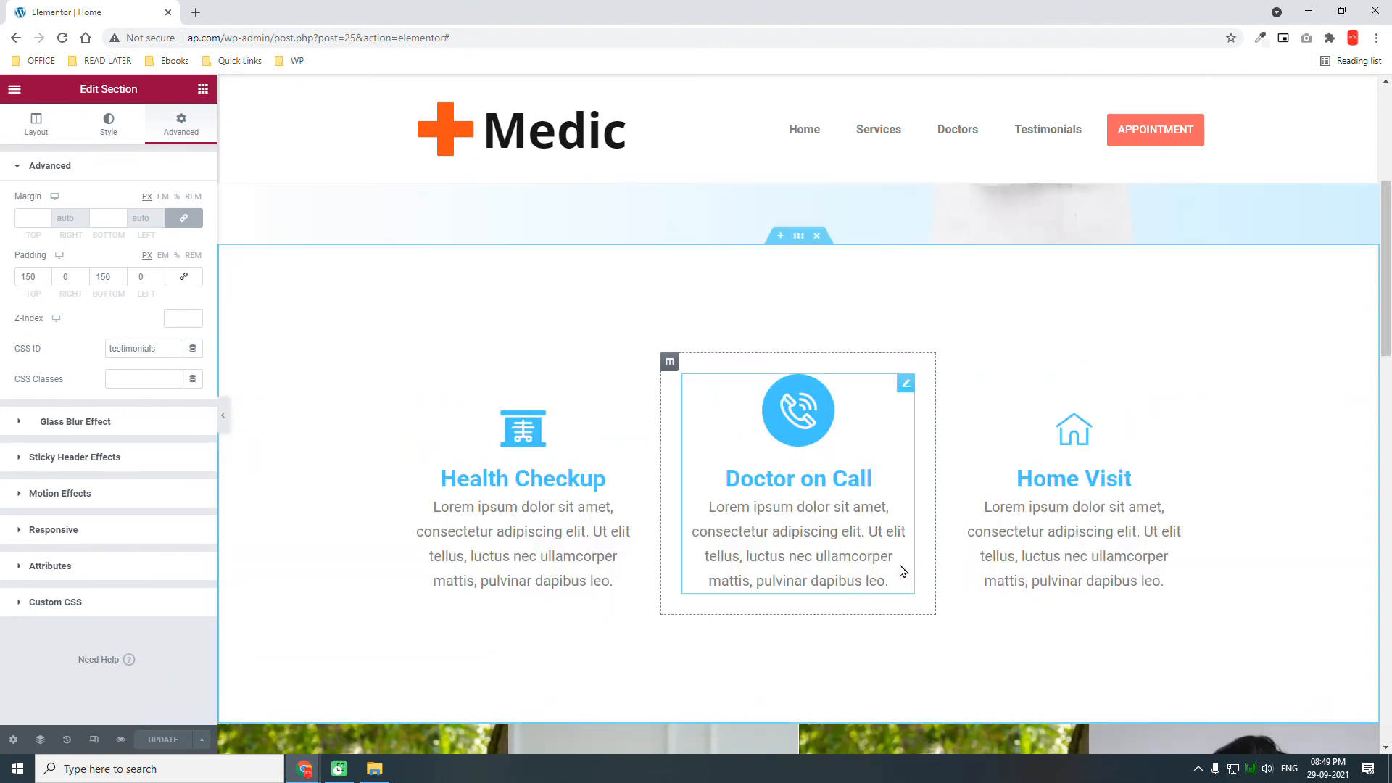
{"action": "scroll", "coordinate": [901, 572], "scroll_direction": "up", "scroll_amount": 6}
{"action": "scroll", "coordinate": [901, 572], "scroll_direction": "down", "scroll_amount": 3}
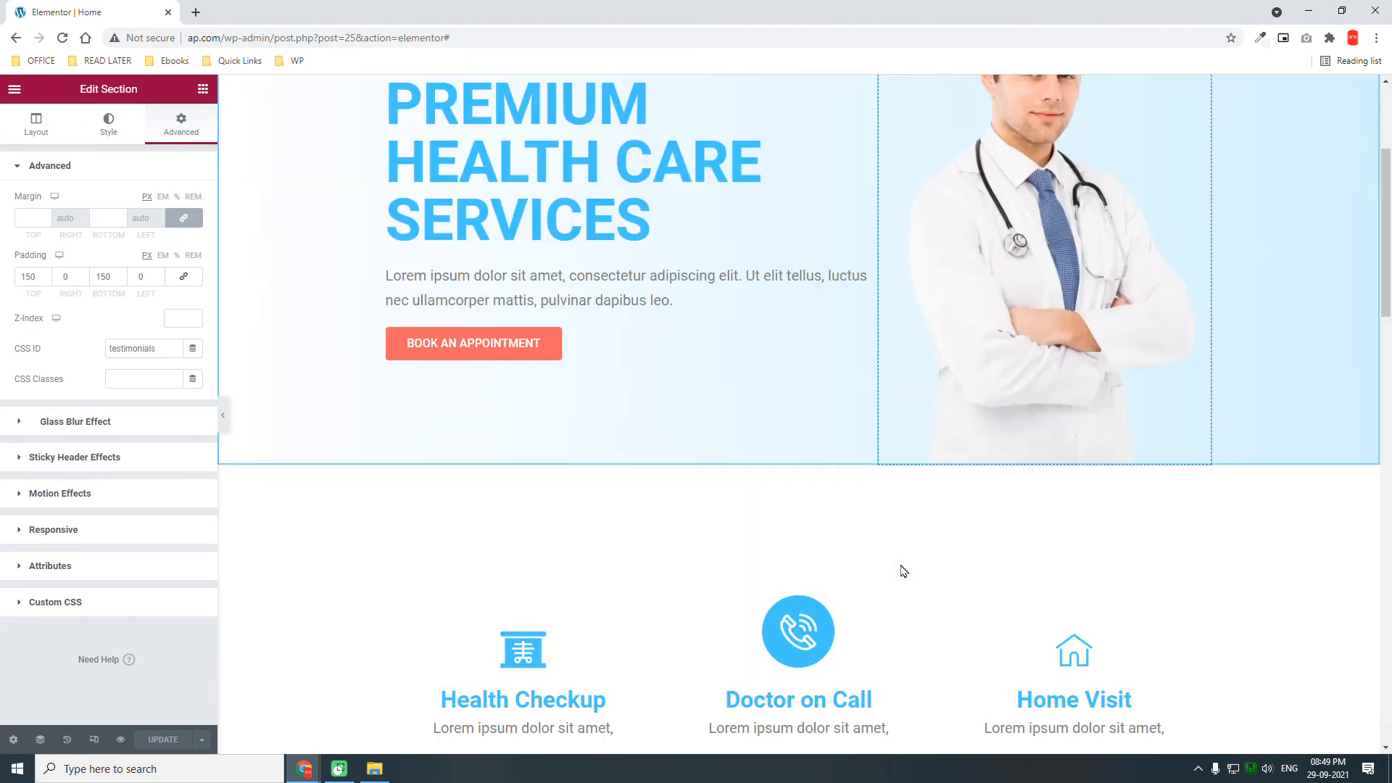
{"action": "scroll", "coordinate": [901, 572], "scroll_direction": "down", "scroll_amount": 7}
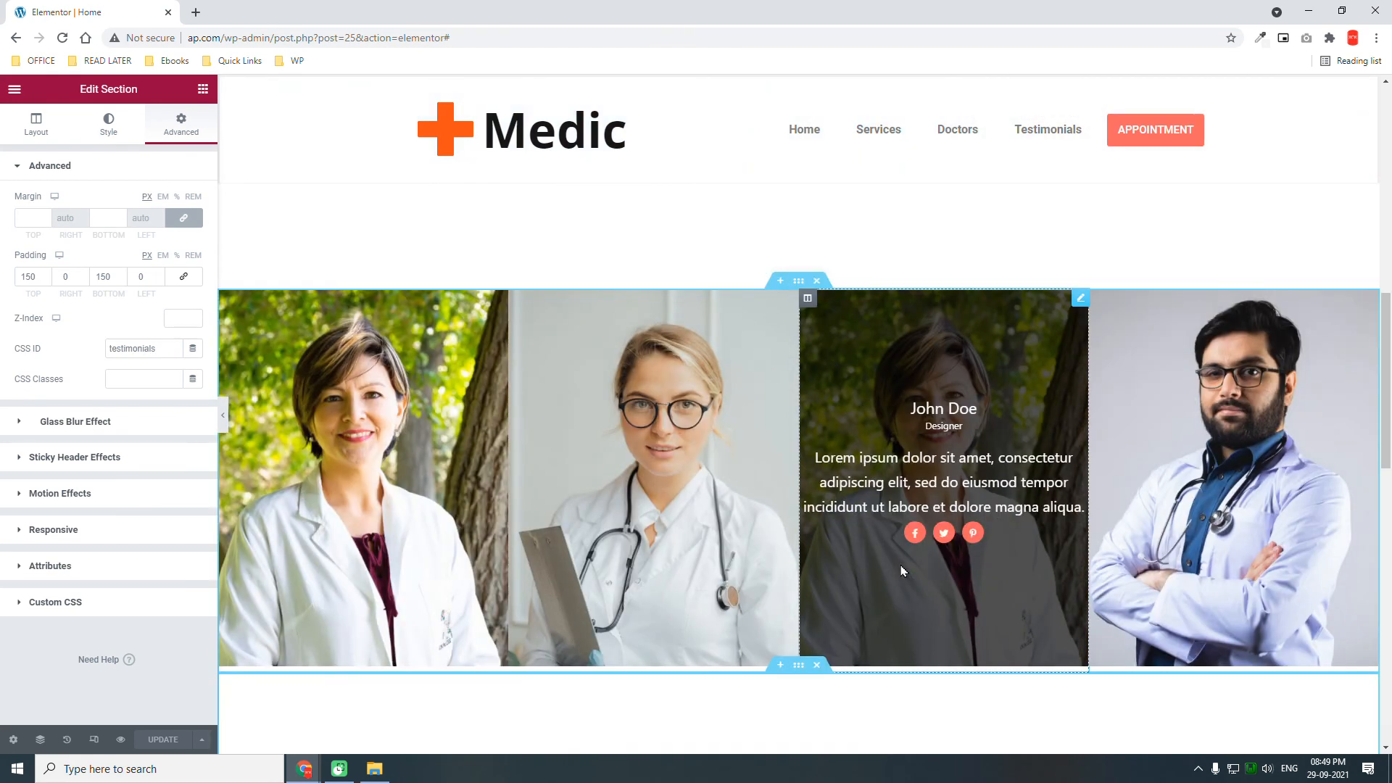
{"action": "scroll", "coordinate": [901, 572], "scroll_direction": "down", "scroll_amount": 2}
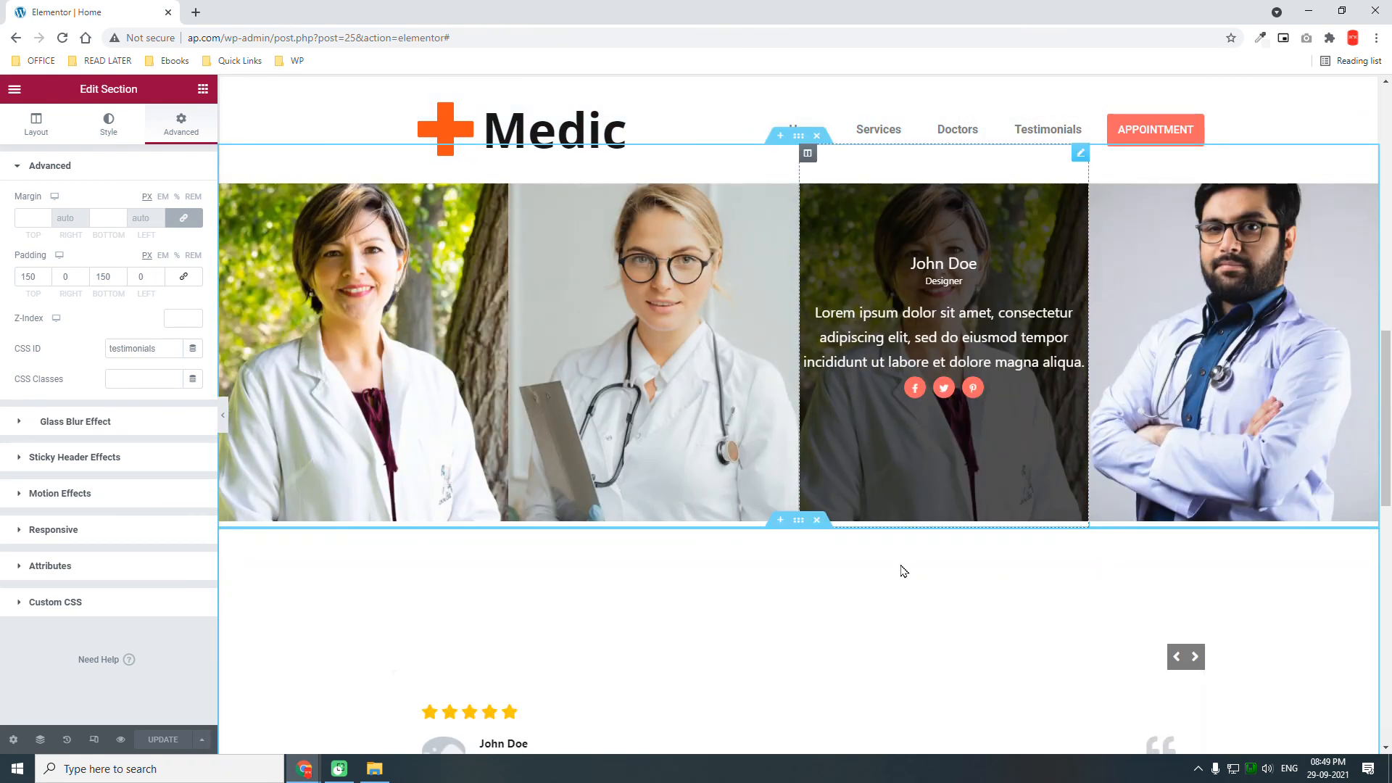
{"action": "scroll", "coordinate": [902, 572], "scroll_direction": "down", "scroll_amount": 2}
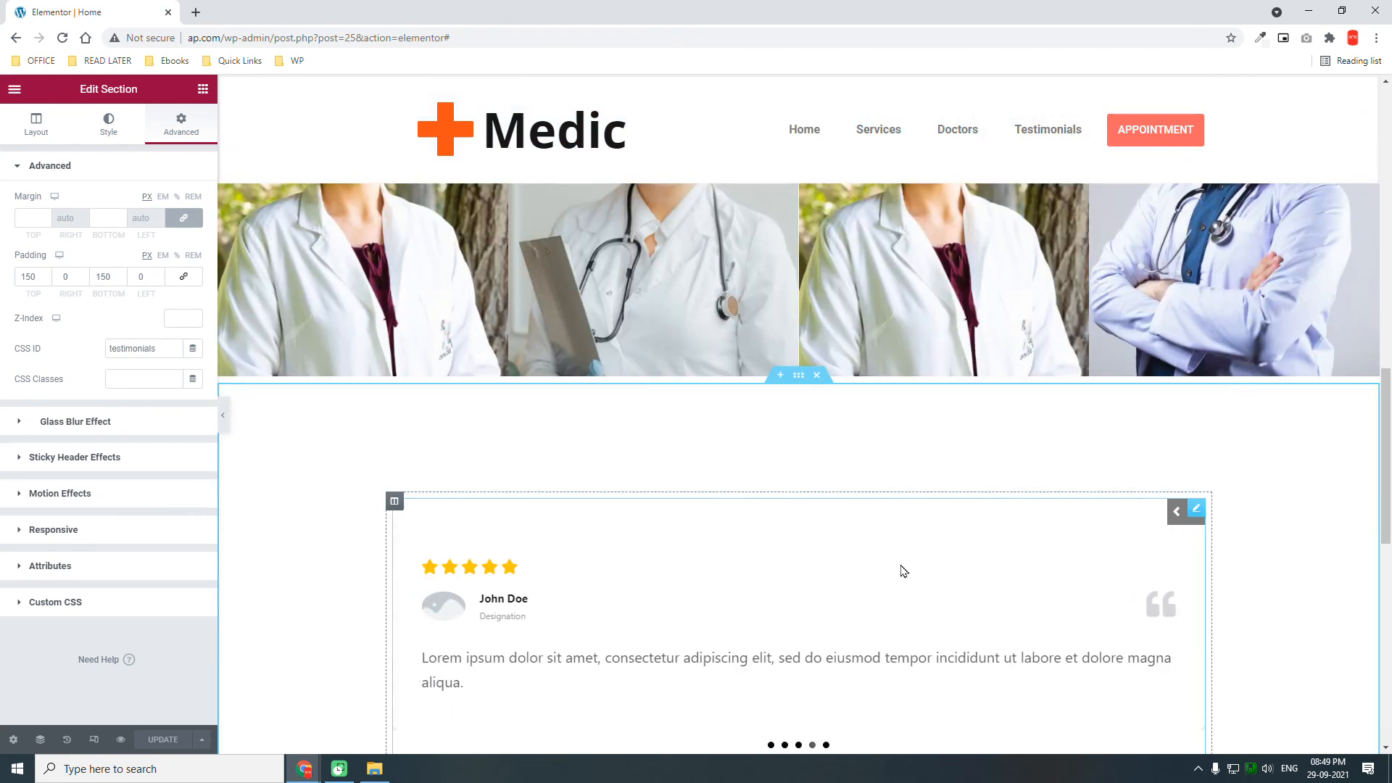
{"action": "scroll", "coordinate": [902, 571], "scroll_direction": "up", "scroll_amount": 5}
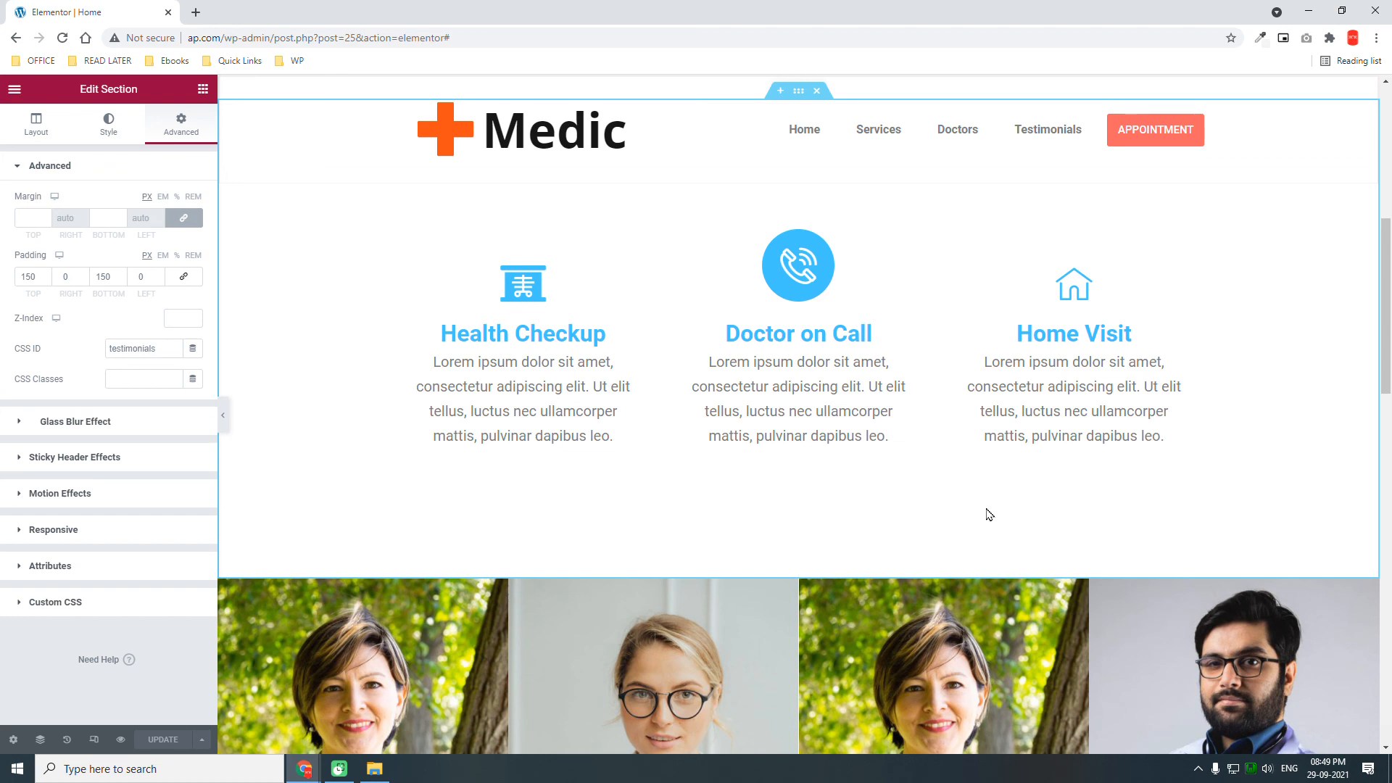
{"action": "scroll", "coordinate": [989, 514], "scroll_direction": "down", "scroll_amount": 8}
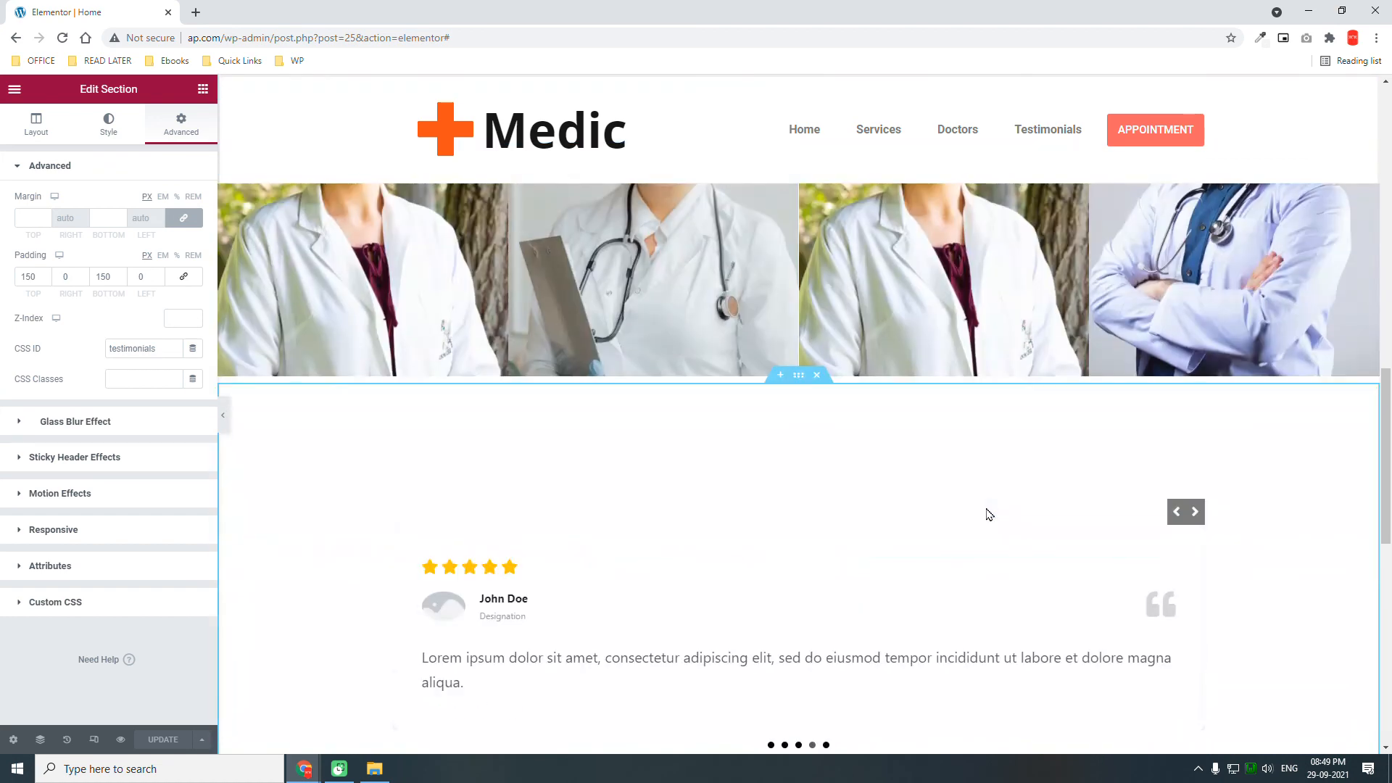
{"action": "scroll", "coordinate": [989, 514], "scroll_direction": "down", "scroll_amount": 3}
{"action": "scroll", "coordinate": [989, 514], "scroll_direction": "down", "scroll_amount": 2}
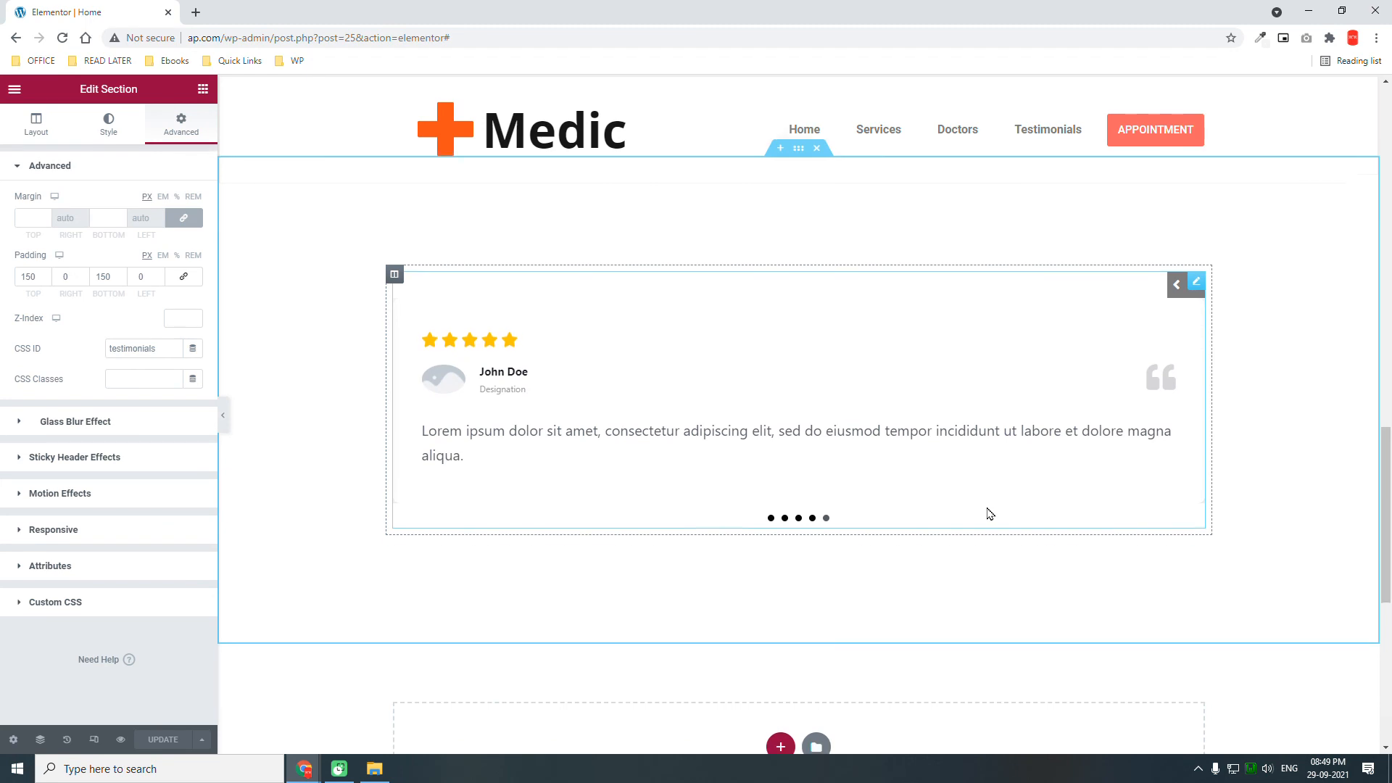